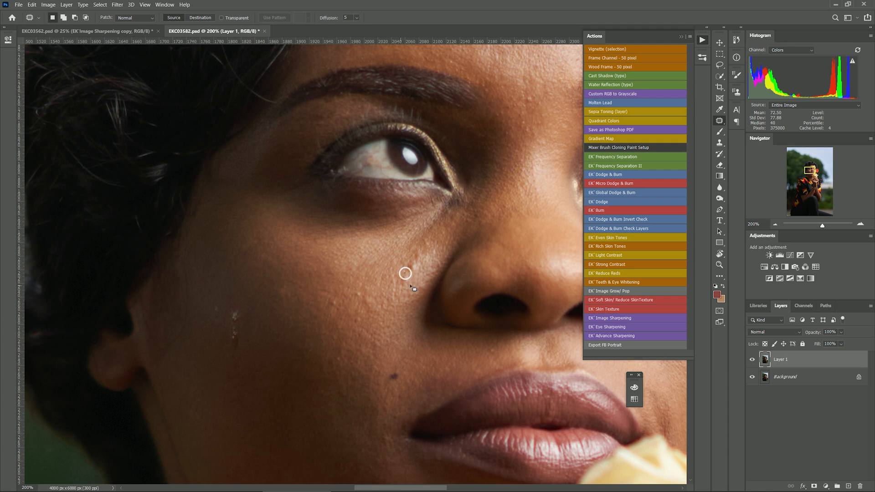
# Patch the small blemishes on the cheek beside the nostril with clean skin from close by
pyautogui.moveTo(405, 273); pyautogui.dragTo(404, 275)
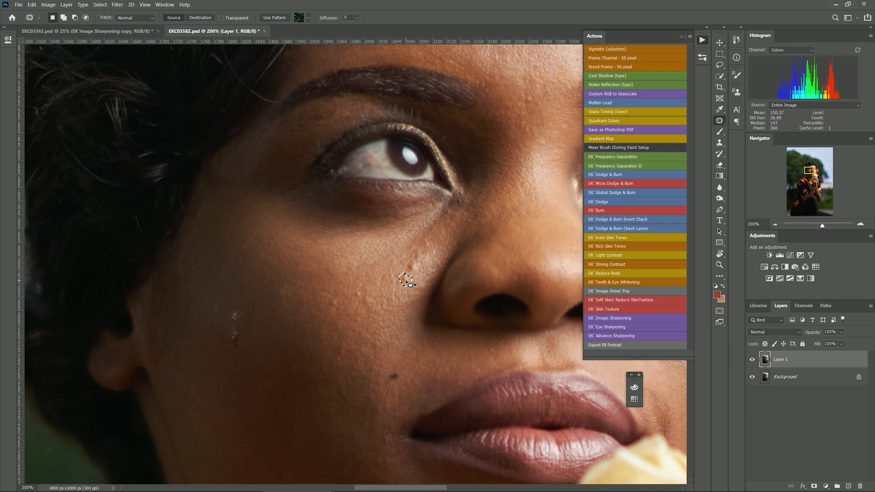
pyautogui.moveTo(409, 284); pyautogui.dragTo(404, 301)
pyautogui.moveTo(415, 265); pyautogui.dragTo(412, 265)
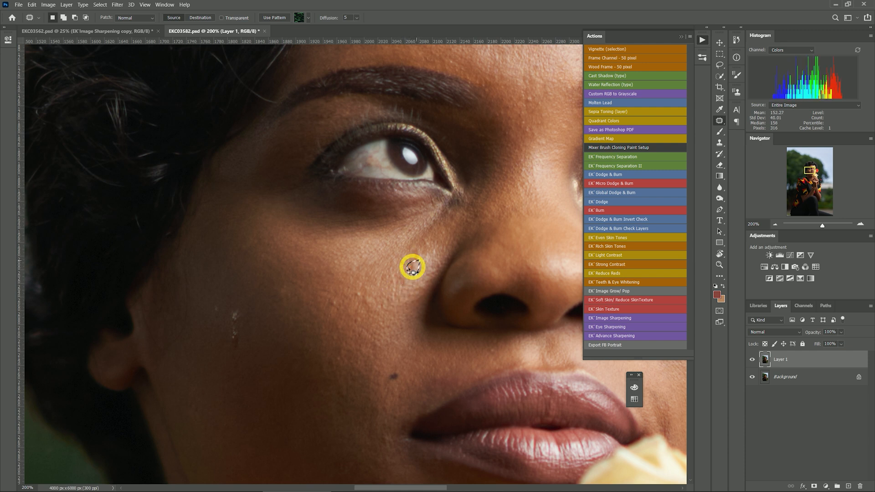
# Patch the raised bumps in the middle of the cheek using neighbouring smooth skin
pyautogui.click(363, 293)
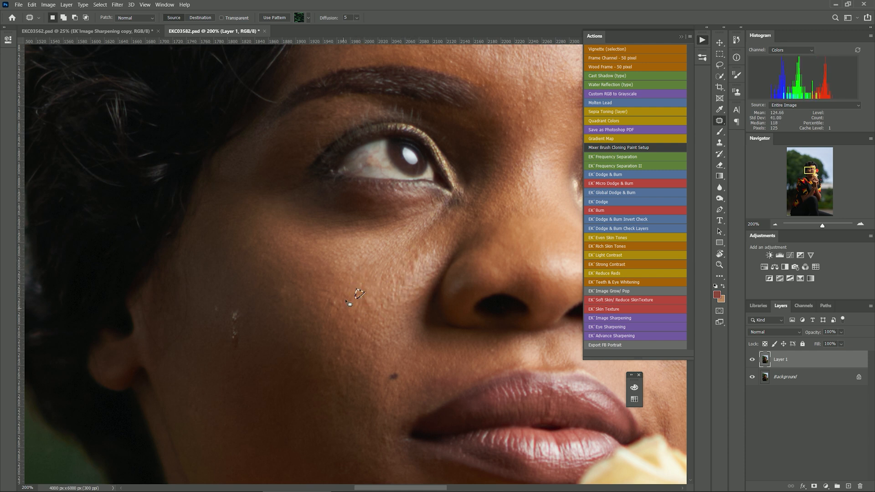
pyautogui.moveTo(341, 300); pyautogui.dragTo(361, 314)
pyautogui.moveTo(359, 318); pyautogui.dragTo(369, 281)
pyautogui.click(373, 300)
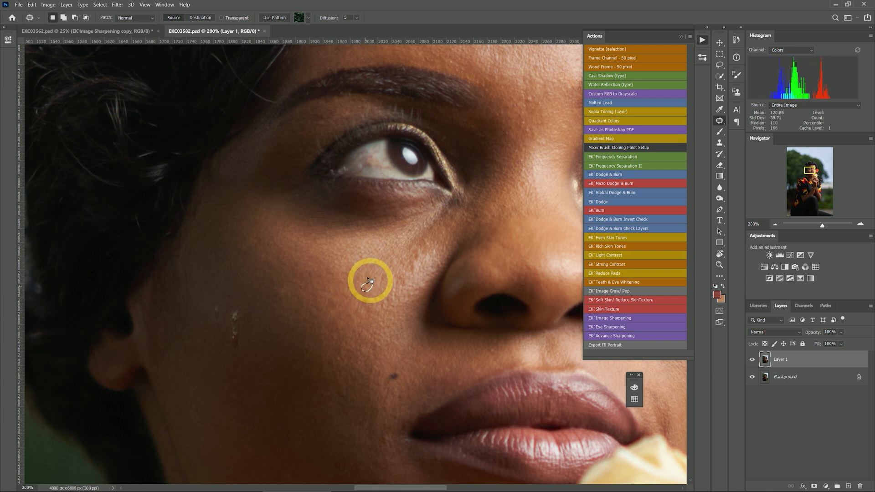
# Patch away the light scratch marks on the outer cheek and the spots on the lower cheek near the mole
pyautogui.moveTo(235, 308)
pyautogui.mouseDown()
pyautogui.moveTo(242, 313)
pyautogui.moveTo(237, 308)
pyautogui.mouseUp()
pyautogui.moveTo(237, 312)
pyautogui.mouseDown()
pyautogui.moveTo(236, 299)
pyautogui.moveTo(219, 301)
pyautogui.moveTo(243, 351)
pyautogui.moveTo(243, 318)
pyautogui.moveTo(230, 315)
pyautogui.mouseUp()
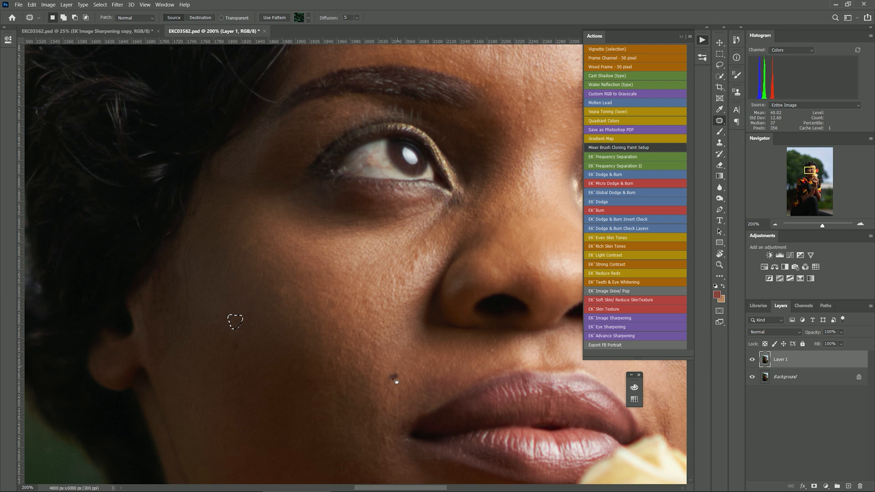
pyautogui.moveTo(388, 367); pyautogui.dragTo(383, 366)
pyautogui.moveTo(385, 370)
pyautogui.mouseDown()
pyautogui.moveTo(384, 358)
pyautogui.moveTo(342, 357)
pyautogui.mouseUp()
pyautogui.moveTo(344, 361); pyautogui.dragTo(347, 343)
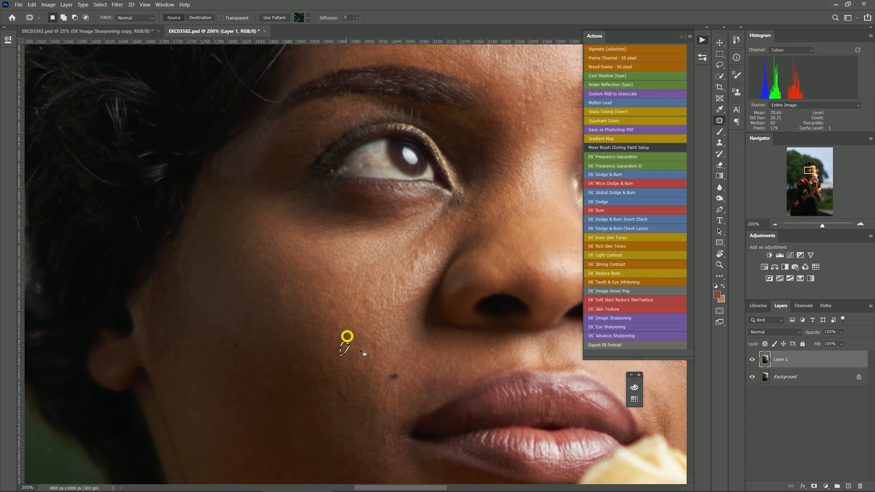
# Patch the dark spot and the uneven bumps across the centre of the forehead with clean nearby skin
pyautogui.scroll(1, 365, 355)
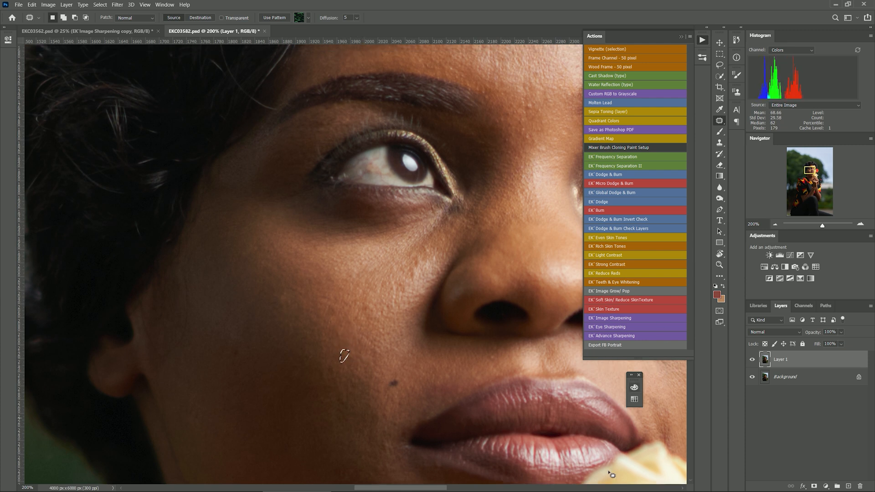
pyautogui.moveTo(808, 169); pyautogui.dragTo(812, 166)
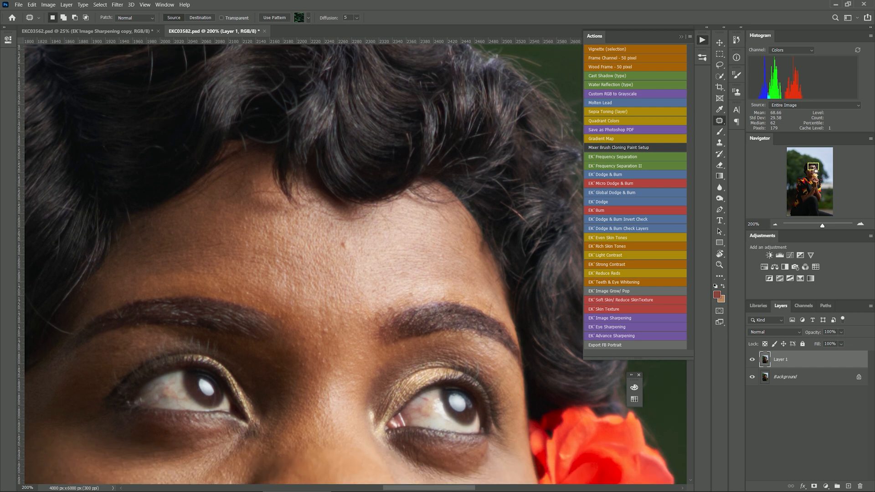
pyautogui.moveTo(340, 242); pyautogui.dragTo(358, 233)
pyautogui.moveTo(412, 287)
pyautogui.mouseDown()
pyautogui.moveTo(422, 294)
pyautogui.moveTo(416, 287)
pyautogui.mouseUp()
pyautogui.moveTo(403, 225)
pyautogui.mouseDown()
pyautogui.moveTo(412, 242)
pyautogui.moveTo(388, 224)
pyautogui.moveTo(326, 249)
pyautogui.mouseUp()
pyautogui.moveTo(275, 229)
pyautogui.mouseDown()
pyautogui.moveTo(262, 220)
pyautogui.moveTo(273, 233)
pyautogui.mouseUp()
pyautogui.moveTo(325, 326)
pyautogui.mouseDown()
pyautogui.moveTo(332, 332)
pyautogui.moveTo(343, 305)
pyautogui.moveTo(347, 310)
pyautogui.moveTo(334, 296)
pyautogui.mouseUp()
pyautogui.moveTo(333, 296)
pyautogui.mouseDown()
pyautogui.moveTo(382, 282)
pyautogui.moveTo(389, 295)
pyautogui.mouseUp()
pyautogui.moveTo(382, 282)
pyautogui.mouseDown()
pyautogui.moveTo(407, 306)
pyautogui.moveTo(393, 304)
pyautogui.moveTo(393, 330)
pyautogui.mouseUp()
# Patch the blemishes on the nose bridge and at the inner end of the eyebrow
pyautogui.moveTo(343, 367); pyautogui.dragTo(303, 364)
pyautogui.moveTo(303, 368); pyautogui.dragTo(300, 336)
pyautogui.moveTo(301, 338)
pyautogui.mouseDown()
pyautogui.moveTo(301, 350)
pyautogui.moveTo(290, 339)
pyautogui.mouseUp()
pyautogui.moveTo(294, 345); pyautogui.dragTo(298, 355)
pyautogui.moveTo(282, 315)
pyautogui.mouseDown()
pyautogui.moveTo(285, 326)
pyautogui.moveTo(283, 315)
pyautogui.mouseUp()
pyautogui.moveTo(285, 320); pyautogui.dragTo(292, 330)
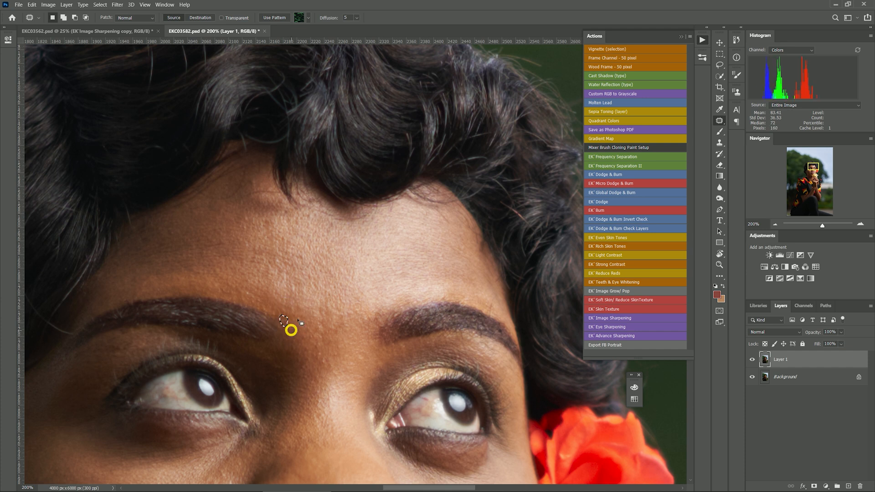
# Patch the remaining spots on the upper forehead and along the hairline
pyautogui.moveTo(313, 258); pyautogui.dragTo(302, 254)
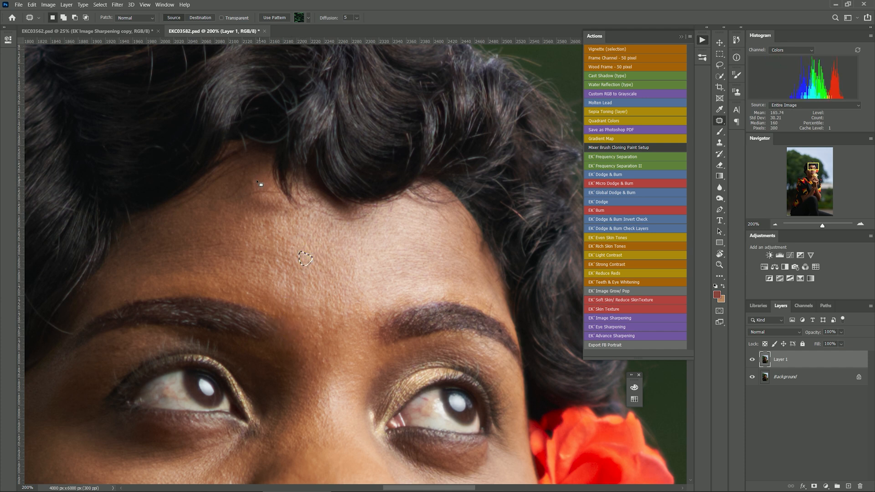
pyautogui.moveTo(238, 204); pyautogui.dragTo(259, 189)
pyautogui.moveTo(251, 196); pyautogui.dragTo(254, 211)
pyautogui.moveTo(209, 252); pyautogui.dragTo(232, 240)
pyautogui.click(273, 190)
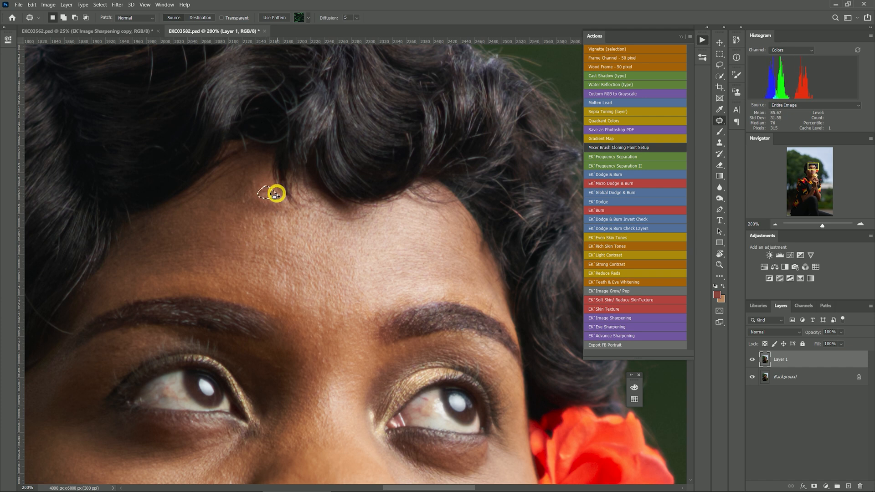
pyautogui.moveTo(244, 195)
pyautogui.mouseDown()
pyautogui.moveTo(253, 191)
pyautogui.moveTo(244, 207)
pyautogui.moveTo(255, 213)
pyautogui.moveTo(243, 234)
pyautogui.moveTo(251, 223)
pyautogui.moveTo(243, 242)
pyautogui.moveTo(253, 242)
pyautogui.mouseUp()
pyautogui.moveTo(247, 244); pyautogui.dragTo(263, 239)
# Patch the uneven skin area on the outer cheek below the eye
pyautogui.scroll(-10, 266, 243)
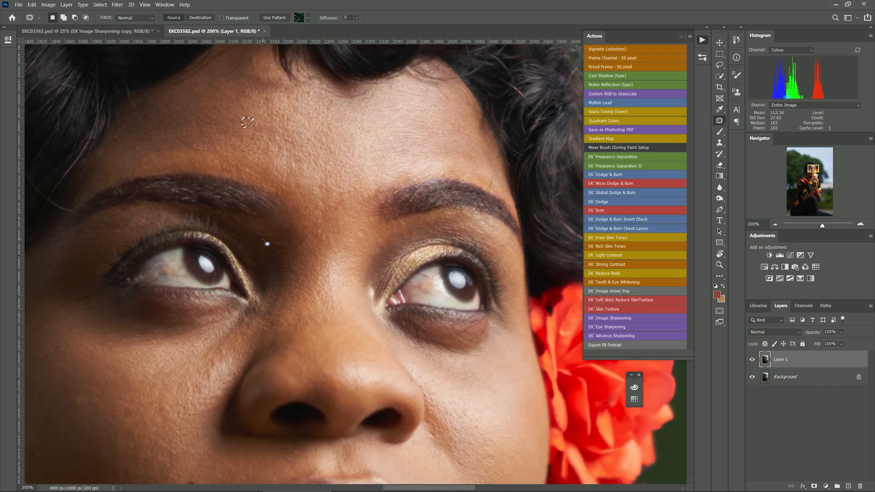
pyautogui.scroll(-2, 265, 243)
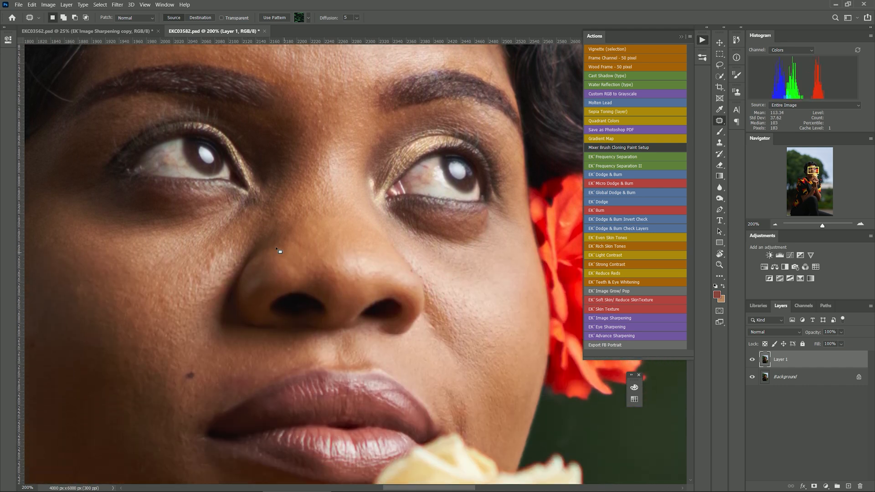
pyautogui.scroll(-2, 169, 292)
pyautogui.moveTo(390, 488); pyautogui.dragTo(351, 488)
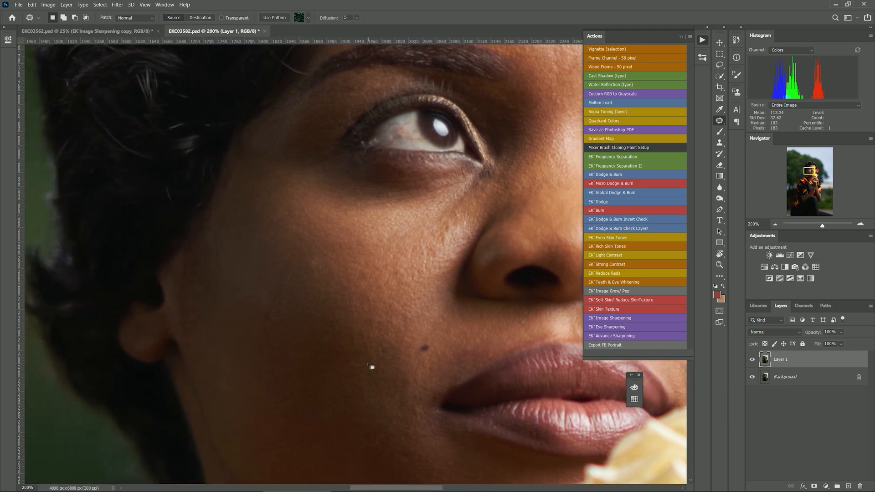
pyautogui.moveTo(312, 255)
pyautogui.mouseDown()
pyautogui.moveTo(321, 257)
pyautogui.moveTo(313, 244)
pyautogui.mouseUp()
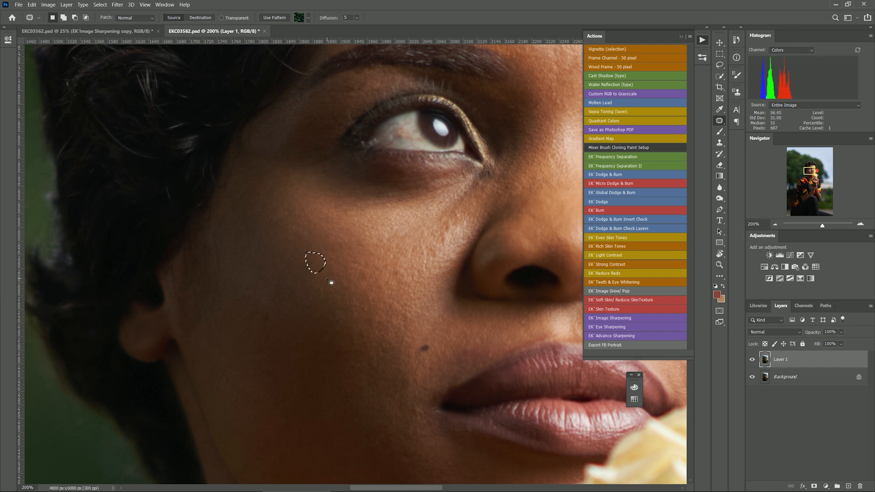
# Examine the jaw, neck and overall portrait for remaining skin blemishes
pyautogui.scroll(-10, 328, 280)
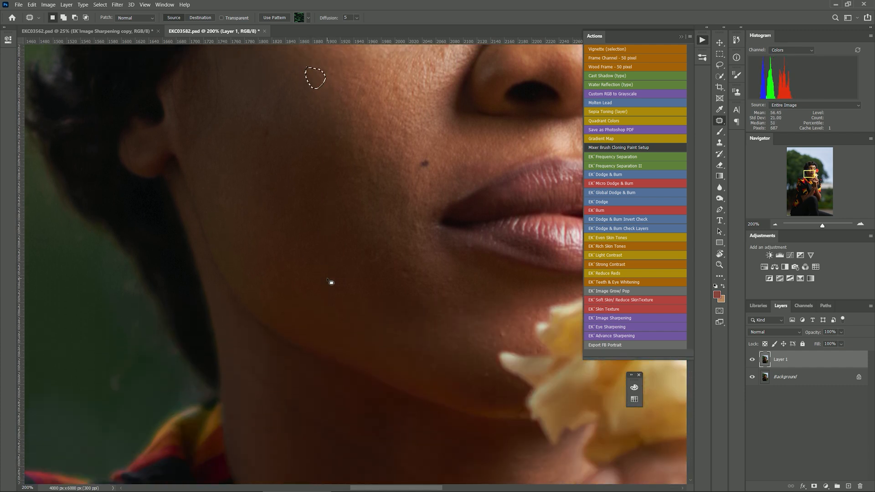
pyautogui.scroll(-5, 330, 282)
pyautogui.scroll(-5, 377, 308)
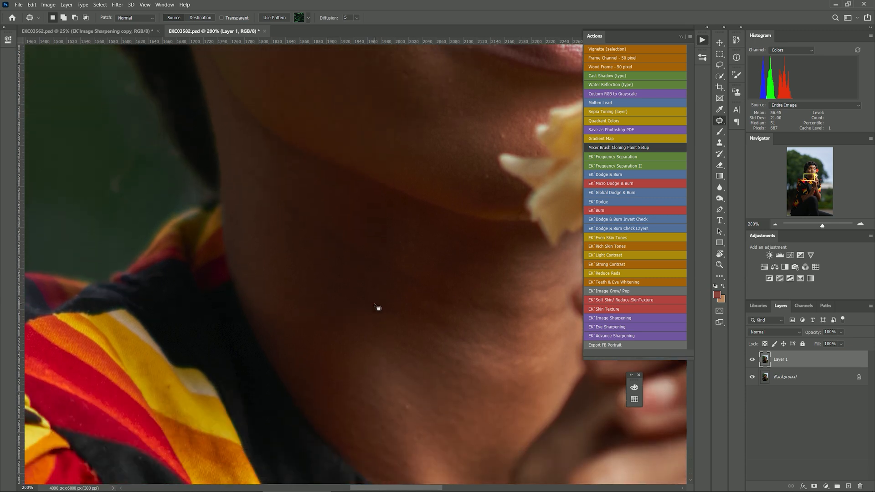
pyautogui.scroll(-2, 435, 374)
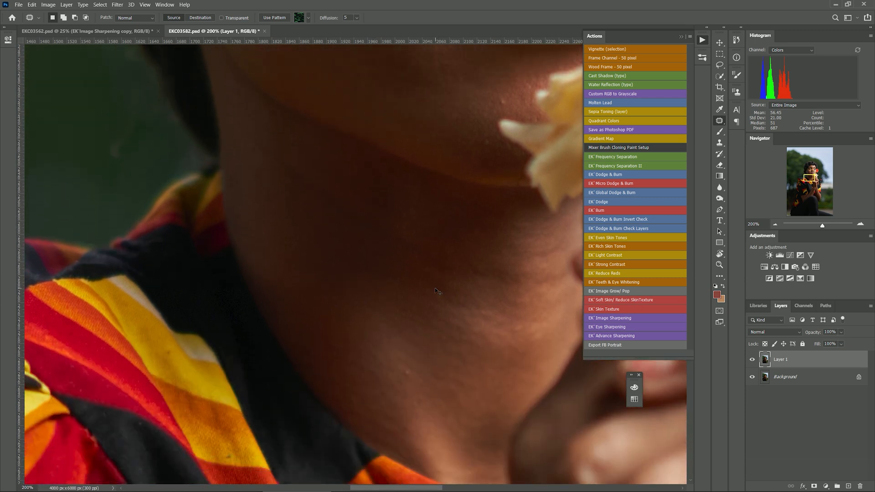
pyautogui.hotkey('ctrl', '-')
pyautogui.hotkey('ctrl', '-')
pyautogui.hotkey('ctrl', '-')
pyautogui.hotkey('ctrl', '-')
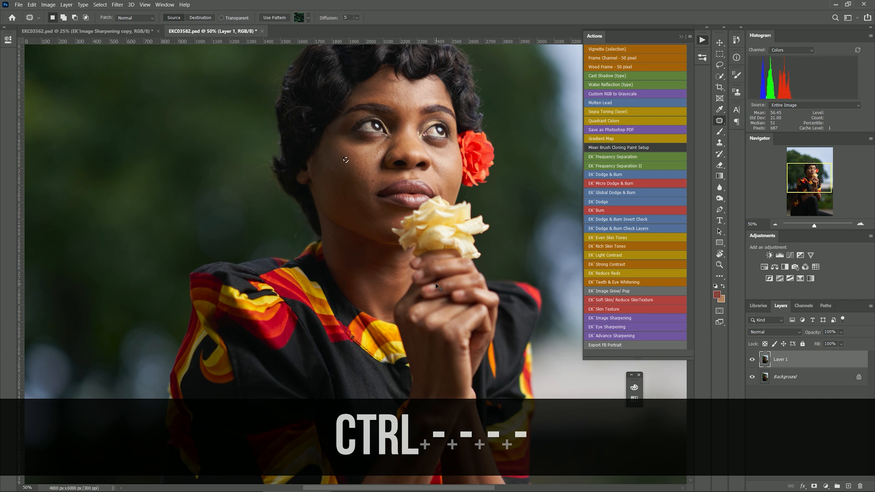
pyautogui.hotkey('ctrl', '=')
pyautogui.hotkey('ctrl', '=')
pyautogui.hotkey('ctrl', '=')
pyautogui.hotkey('ctrl', '=')
pyautogui.scroll(15, 472, 217)
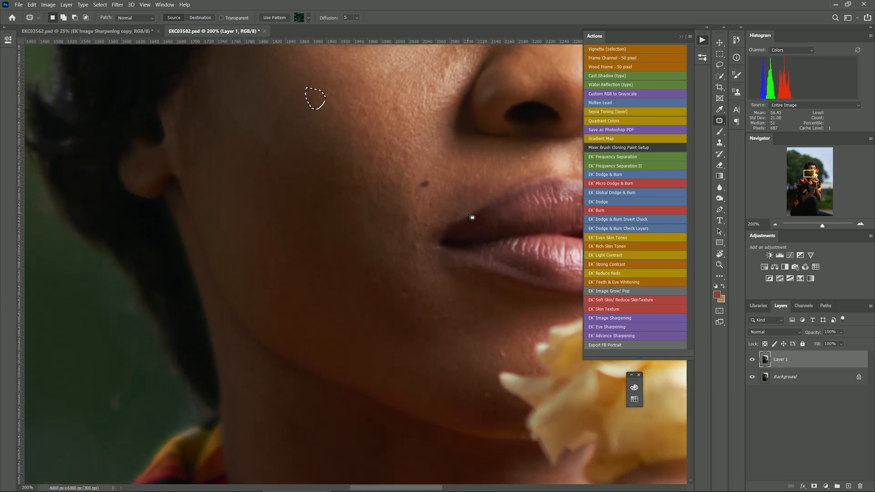
# Patch the spots on the chin, around the corner of the mouth and on the cheek above the mole
pyautogui.moveTo(505, 352); pyautogui.dragTo(507, 351)
pyautogui.moveTo(458, 293); pyautogui.dragTo(460, 294)
pyautogui.moveTo(453, 299); pyautogui.dragTo(438, 319)
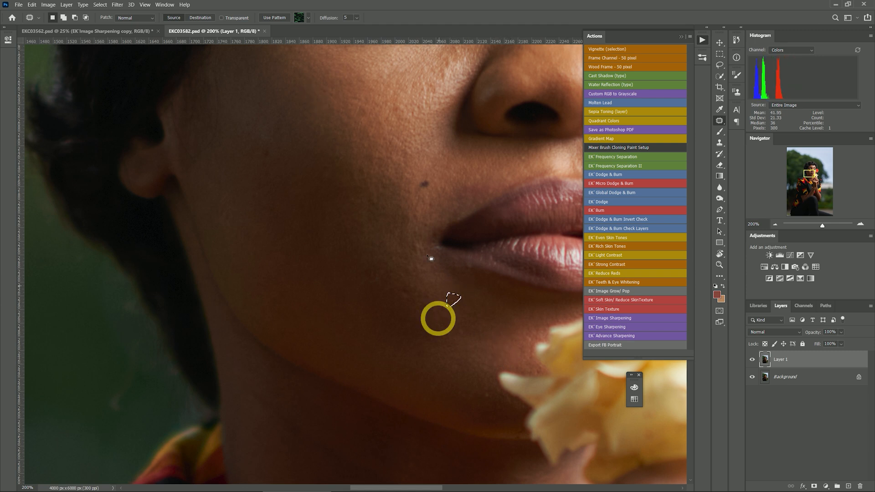
pyautogui.moveTo(413, 241); pyautogui.dragTo(420, 211)
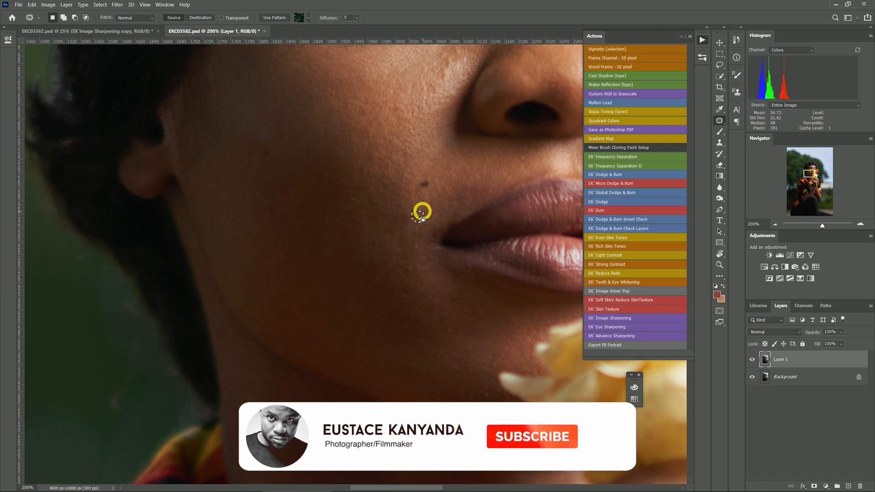
pyautogui.moveTo(403, 170)
pyautogui.mouseDown()
pyautogui.moveTo(414, 145)
pyautogui.moveTo(406, 109)
pyautogui.mouseUp()
pyautogui.moveTo(399, 108); pyautogui.dragTo(375, 69)
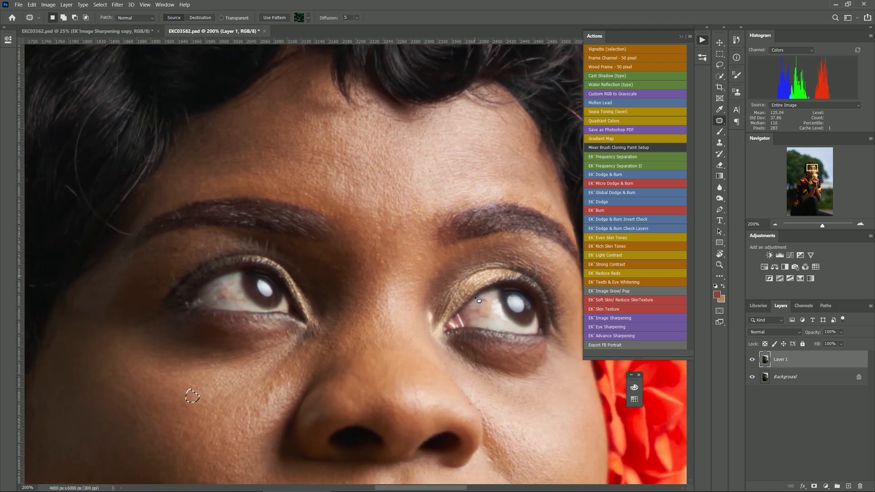
# Clear the selection, then add a new empty layer above Layer 1 for retouching with the Healing Brush
pyautogui.scroll(-1, 475, 298)
pyautogui.hotkey('ctrl', 'd')
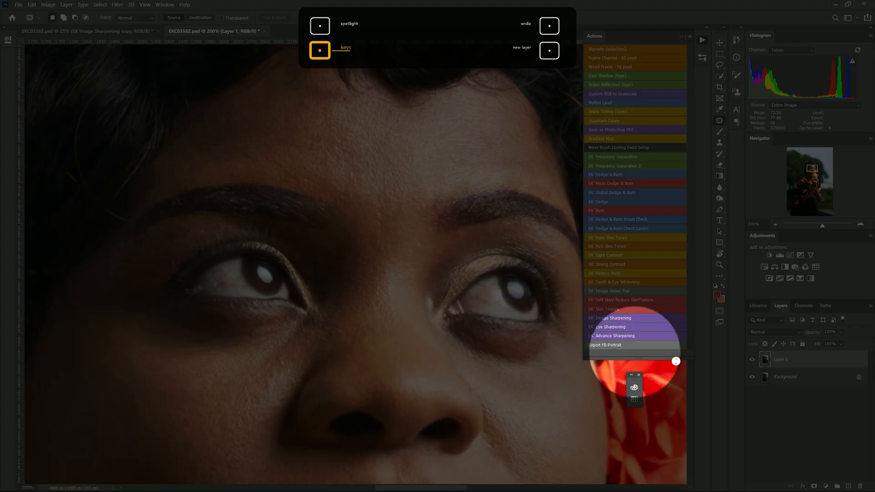
pyautogui.click(848, 487)
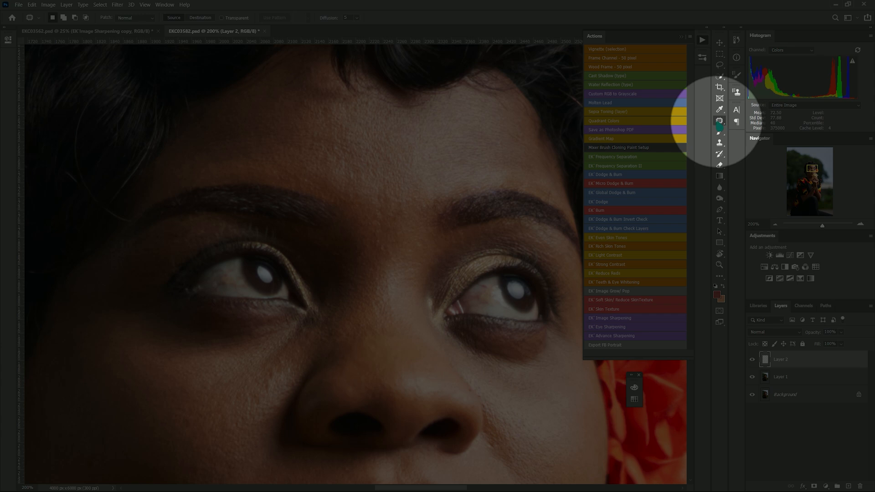
pyautogui.rightClick(719, 121)
pyautogui.click(747, 129)
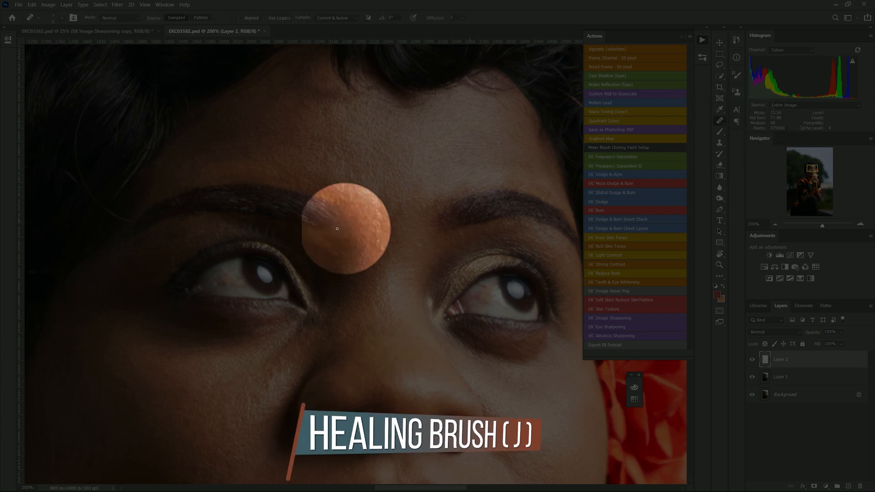
# Heal the red veins in the upper white of the eye beside the red flower, sampling clean white areas next to the iris
pyautogui.hotkey('ctrl', '+')
pyautogui.moveTo(471, 490); pyautogui.dragTo(466, 488)
pyautogui.scroll(-4, 364, 342)
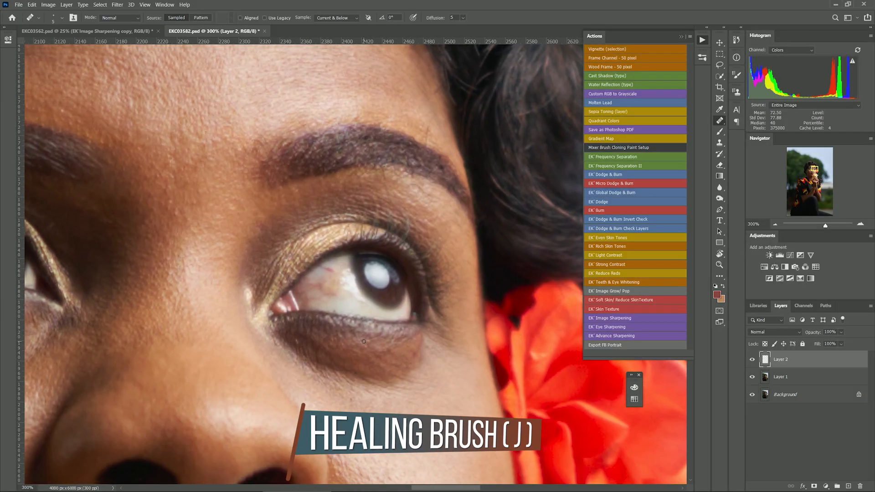
pyautogui.scroll(1, 363, 342)
pyautogui.scroll(1, 364, 341)
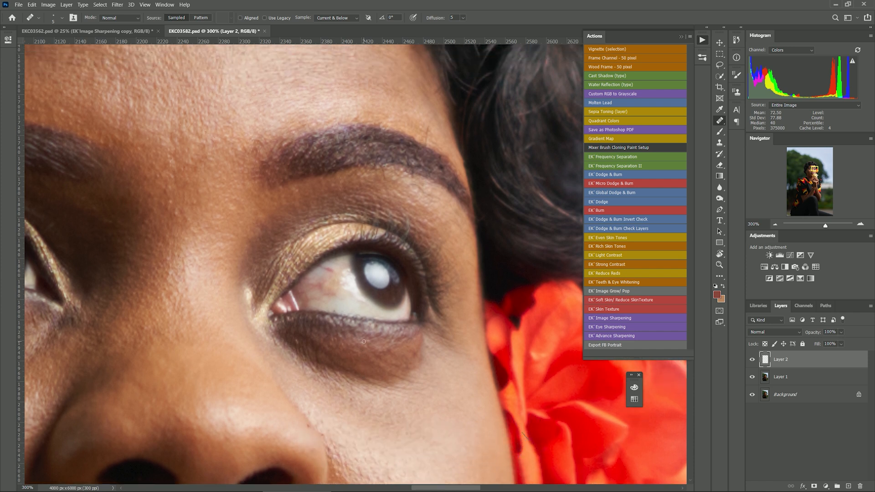
pyautogui.press('ctrl')
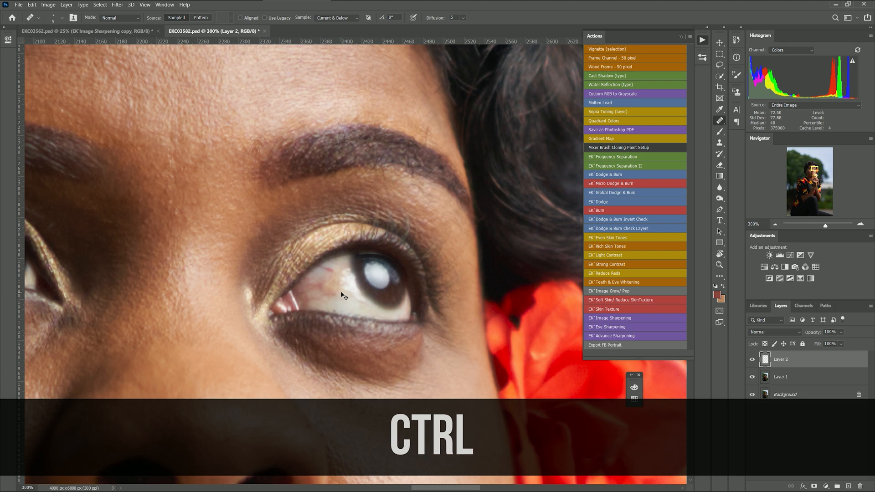
pyautogui.hotkey('ctrl', '=')
pyautogui.scroll(1, 348, 337)
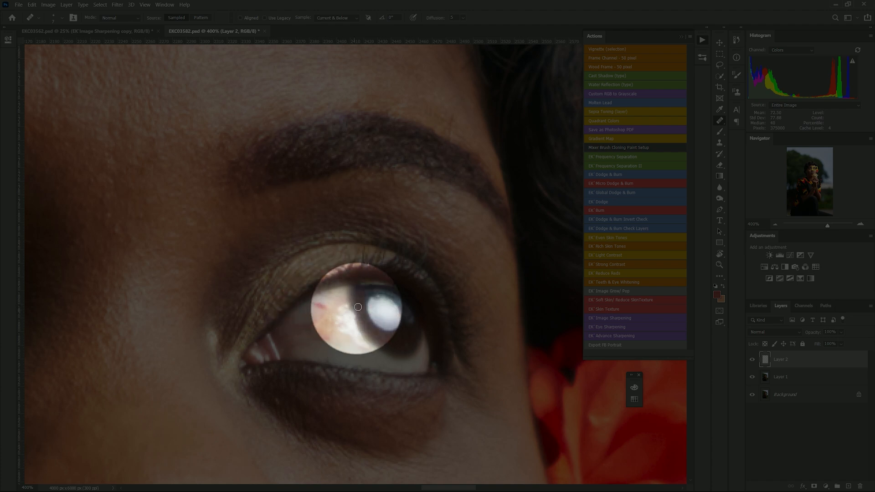
pyautogui.press('alt')
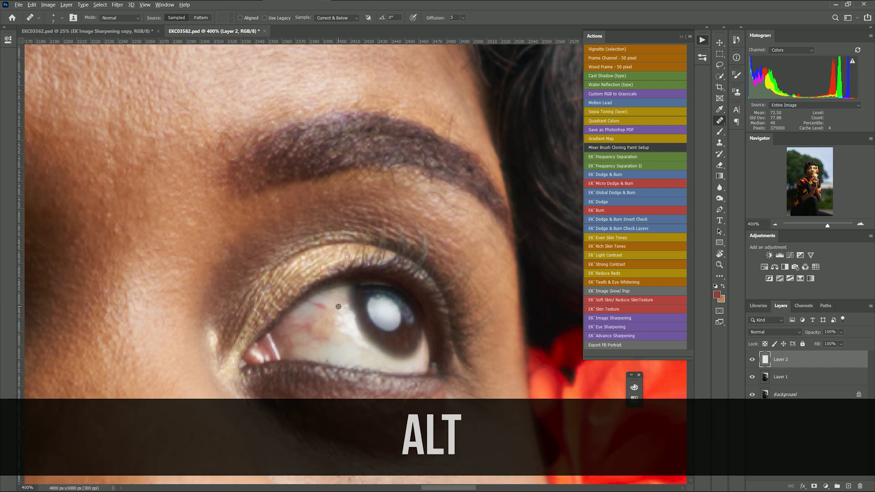
pyautogui.keyDown('alt'); pyautogui.click(338, 306); pyautogui.keyUp('alt')
pyautogui.click(319, 306)
pyautogui.keyDown('alt'); pyautogui.click(336, 306); pyautogui.keyUp('alt')
pyautogui.click(322, 304)
pyautogui.keyDown('alt'); pyautogui.click(356, 356); pyautogui.keyUp('alt')
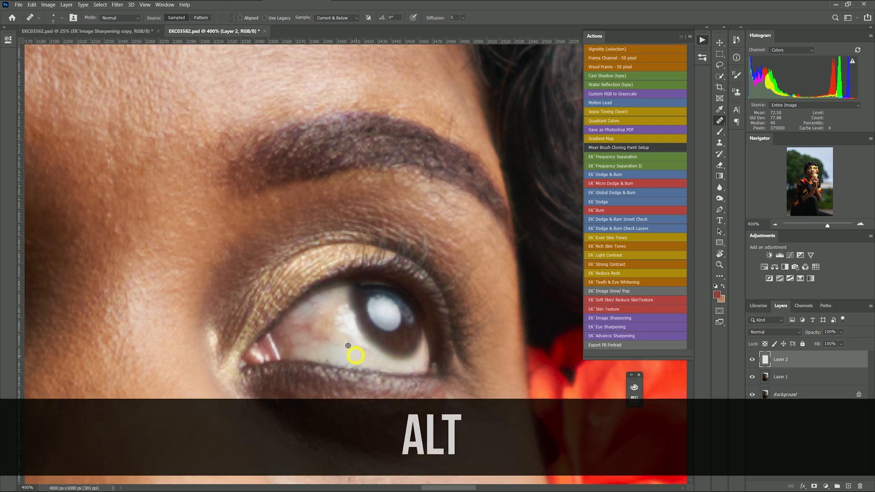
pyautogui.click(313, 305)
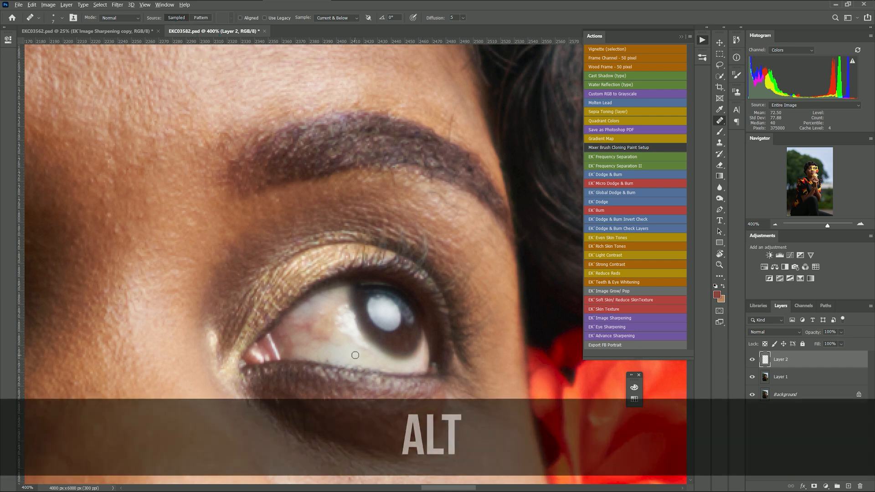
# Heal the reddish veins across the middle of the eye white beside the red flower, using clean samples near the iris
pyautogui.keyDown('alt'); pyautogui.click(354, 355); pyautogui.keyUp('alt')
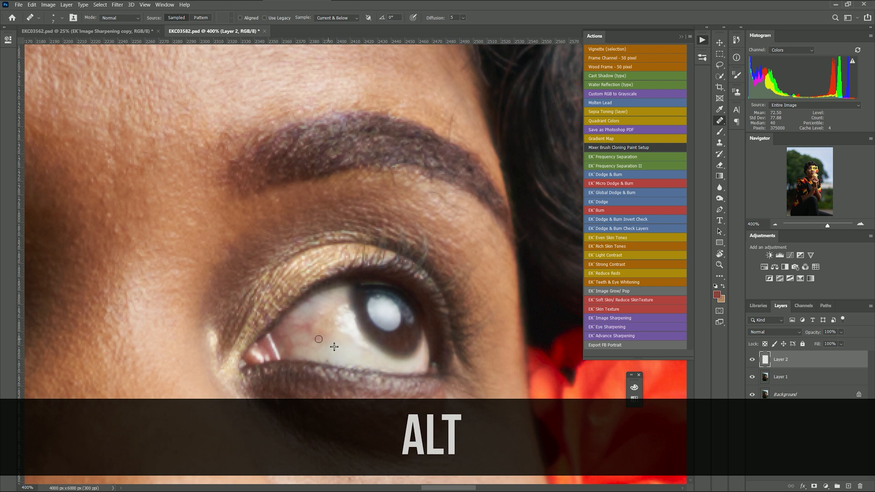
pyautogui.click(314, 340)
pyautogui.keyDown('alt'); pyautogui.click(340, 342); pyautogui.keyUp('alt')
pyautogui.moveTo(354, 342); pyautogui.dragTo(371, 352)
pyautogui.click(290, 332)
pyautogui.keyDown('alt'); pyautogui.click(347, 338); pyautogui.keyUp('alt')
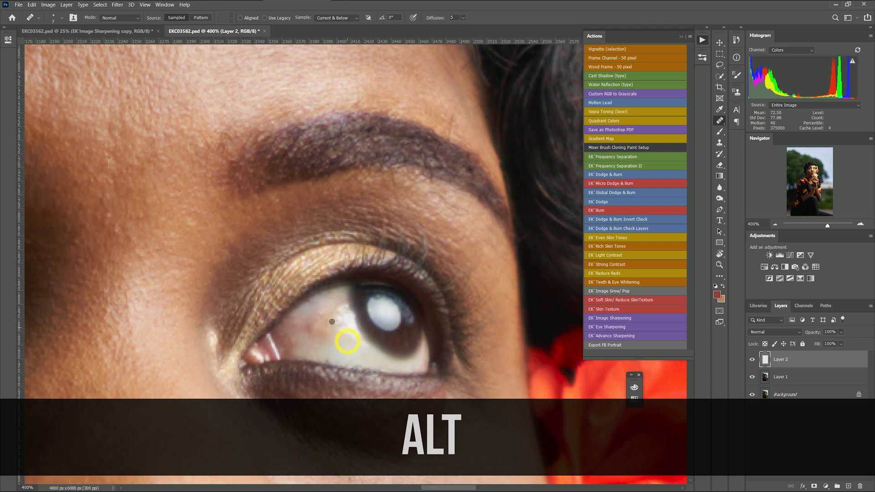
# Heal the remaining discoloration along the lower and upper edges of the white in the eye beside the flower
pyautogui.keyDown('alt'); pyautogui.click(309, 324); pyautogui.keyUp('alt')
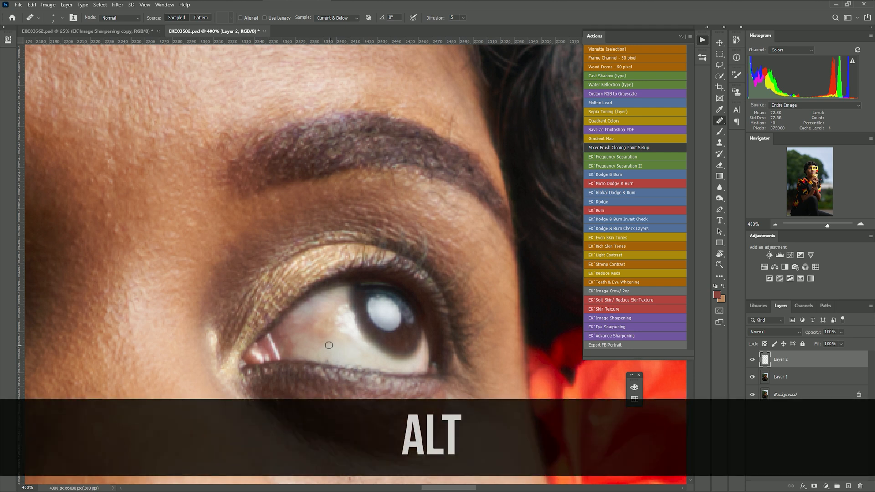
pyautogui.keyDown('alt'); pyautogui.click(348, 357); pyautogui.keyUp('alt')
pyautogui.moveTo(318, 355); pyautogui.dragTo(326, 355)
pyautogui.keyDown('alt'); pyautogui.click(347, 350); pyautogui.keyUp('alt')
pyautogui.moveTo(331, 299)
pyautogui.mouseDown()
pyautogui.moveTo(356, 324)
pyautogui.moveTo(352, 347)
pyautogui.moveTo(336, 296)
pyautogui.mouseUp()
pyautogui.keyDown('alt'); pyautogui.click(351, 346); pyautogui.keyUp('alt')
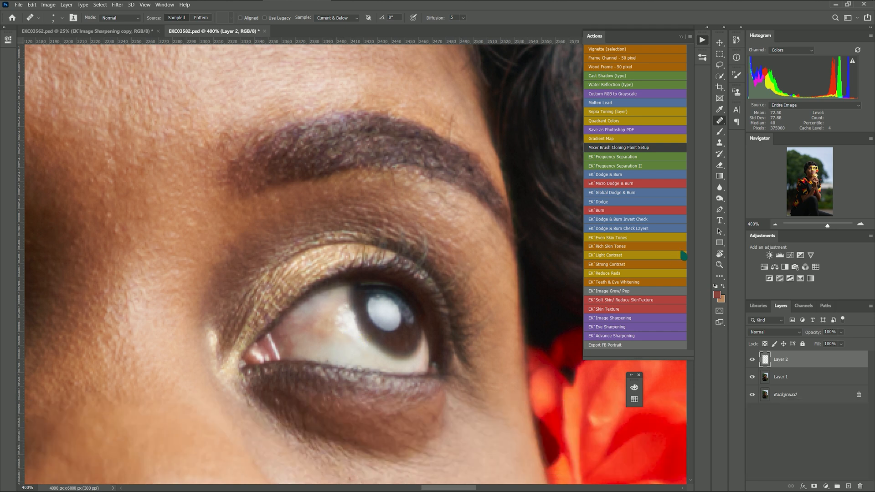
# Heal the veins in the lower white of the other eye, sampling clean areas along the lower lid and beside the iris
pyautogui.moveTo(814, 168); pyautogui.dragTo(811, 169)
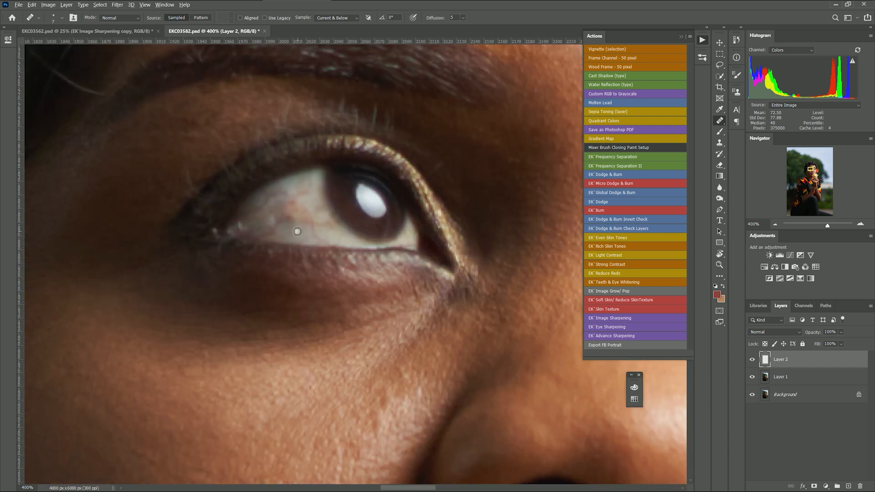
pyautogui.keyDown('alt'); pyautogui.click(297, 231); pyautogui.keyUp('alt')
pyautogui.moveTo(319, 236); pyautogui.dragTo(317, 235)
pyautogui.keyDown('alt'); pyautogui.click(300, 228); pyautogui.keyUp('alt')
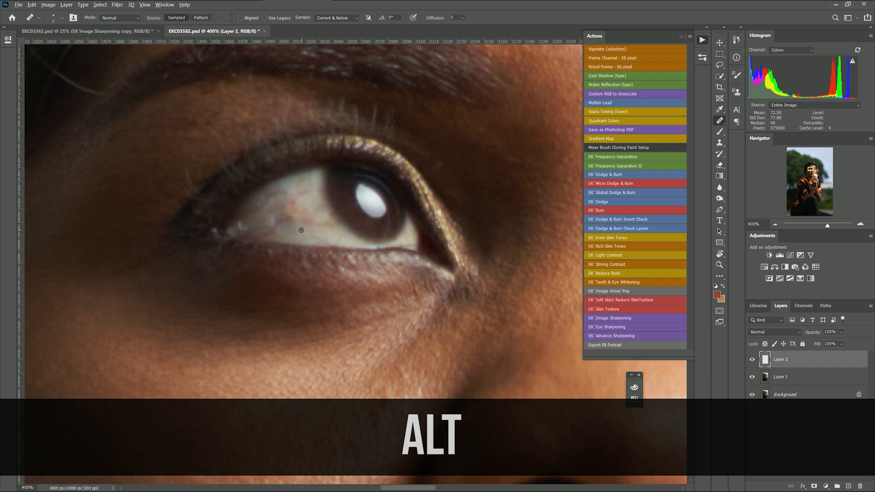
pyautogui.keyDown('alt'); pyautogui.click(312, 236); pyautogui.keyUp('alt')
pyautogui.keyDown('alt'); pyautogui.click(335, 236); pyautogui.keyUp('alt')
pyautogui.moveTo(330, 227)
pyautogui.mouseDown()
pyautogui.moveTo(317, 225)
pyautogui.moveTo(326, 222)
pyautogui.mouseUp()
pyautogui.keyDown('alt'); pyautogui.click(335, 236); pyautogui.keyUp('alt')
pyautogui.keyDown('alt'); pyautogui.click(320, 220); pyautogui.keyUp('alt')
# Heal the veins in the upper and central white of the eye farther from the flower, sampling clean white beside the iris
pyautogui.keyDown('alt'); pyautogui.click(317, 176); pyautogui.keyUp('alt')
pyautogui.keyDown('alt'); pyautogui.click(306, 197); pyautogui.keyUp('alt')
pyautogui.click(310, 192)
pyautogui.keyDown('alt'); pyautogui.click(320, 177); pyautogui.keyUp('alt')
pyautogui.moveTo(307, 182); pyautogui.dragTo(300, 193)
pyautogui.keyDown('alt'); pyautogui.click(315, 200); pyautogui.keyUp('alt')
pyautogui.keyDown('alt'); pyautogui.click(329, 223); pyautogui.keyUp('alt')
pyautogui.keyDown('alt'); pyautogui.click(321, 208); pyautogui.keyUp('alt')
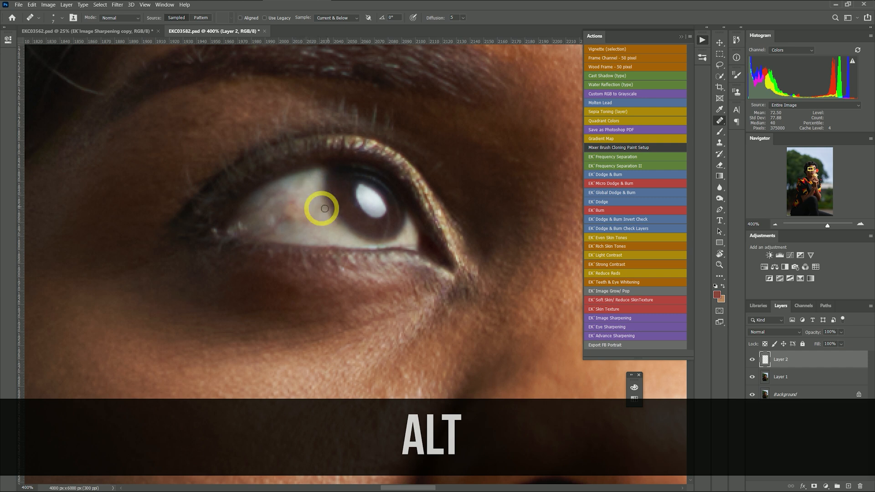
pyautogui.keyDown('alt'); pyautogui.click(333, 227); pyautogui.keyUp('alt')
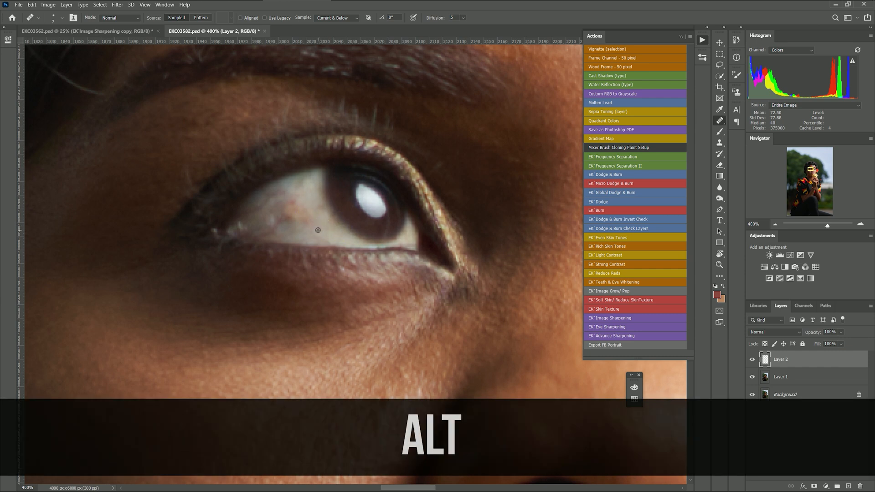
# Heal the reddish patches in the lower white toward the outer corner of the eye farther from the flower
pyautogui.moveTo(301, 225)
pyautogui.mouseDown()
pyautogui.moveTo(290, 215)
pyautogui.moveTo(276, 224)
pyautogui.mouseUp()
pyautogui.keyDown('alt'); pyautogui.click(294, 230); pyautogui.keyUp('alt')
pyautogui.keyDown('alt'); pyautogui.click(301, 229); pyautogui.keyUp('alt')
pyautogui.keyDown('alt'); pyautogui.click(309, 228); pyautogui.keyUp('alt')
pyautogui.click(285, 217)
# Heal the veins in the upper outer white of that eye, sampling the clean area under the upper lid
pyautogui.keyDown('alt'); pyautogui.click(293, 186); pyautogui.keyUp('alt')
pyautogui.click(292, 190)
pyautogui.click(265, 199)
pyautogui.keyDown('alt'); pyautogui.click(289, 187); pyautogui.keyUp('alt')
pyautogui.click(262, 201)
pyautogui.keyDown('alt'); pyautogui.click(295, 186); pyautogui.keyUp('alt')
pyautogui.click(262, 210)
pyautogui.keyDown('alt'); pyautogui.click(308, 195); pyautogui.keyUp('alt')
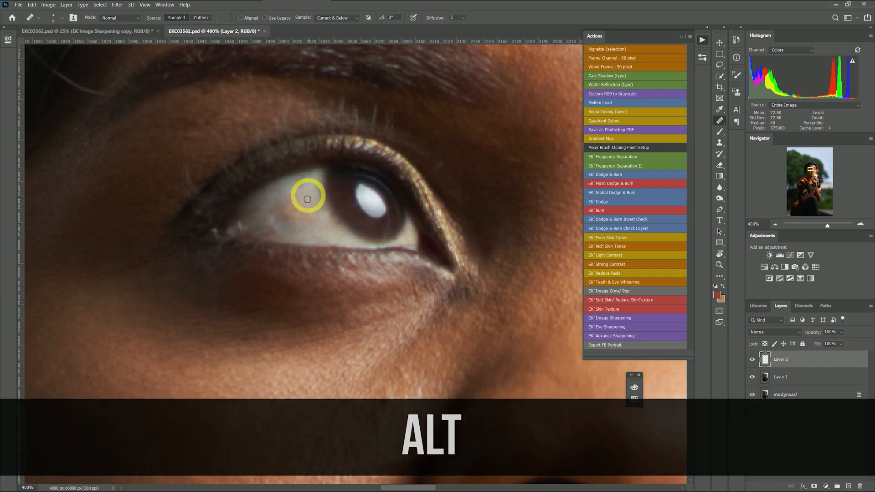
# Even out the remaining spots in the center of that eye's white and next to the iris with the Healing Brush
pyautogui.click(278, 200)
pyautogui.keyDown('alt'); pyautogui.click(311, 201); pyautogui.keyUp('alt')
pyautogui.click(309, 221)
pyautogui.keyDown('alt'); pyautogui.click(310, 192); pyautogui.keyUp('alt')
pyautogui.click(314, 216)
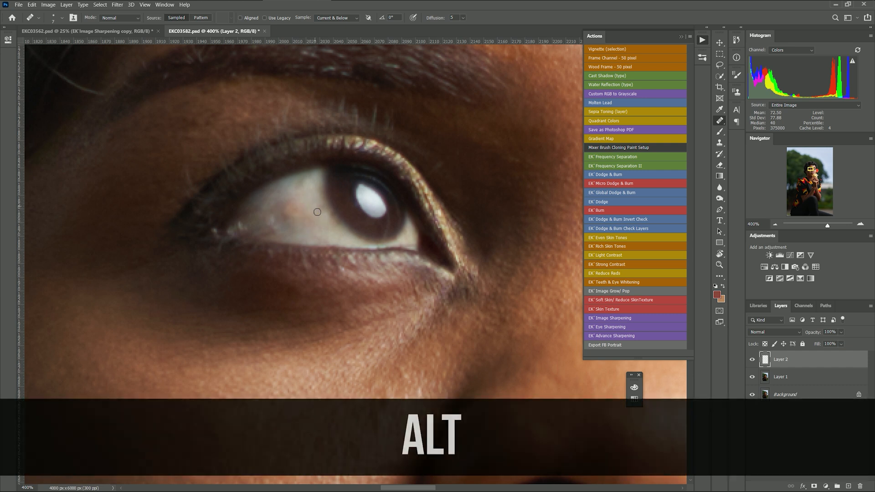
pyautogui.click(317, 213)
pyautogui.keyDown('alt'); pyautogui.click(311, 233); pyautogui.keyUp('alt')
# Review the face at 100%, then stamp all visible layers into a new layer above Layer 2
pyautogui.hotkey('ctrl', '-')
pyautogui.hotkey('ctrl', '-')
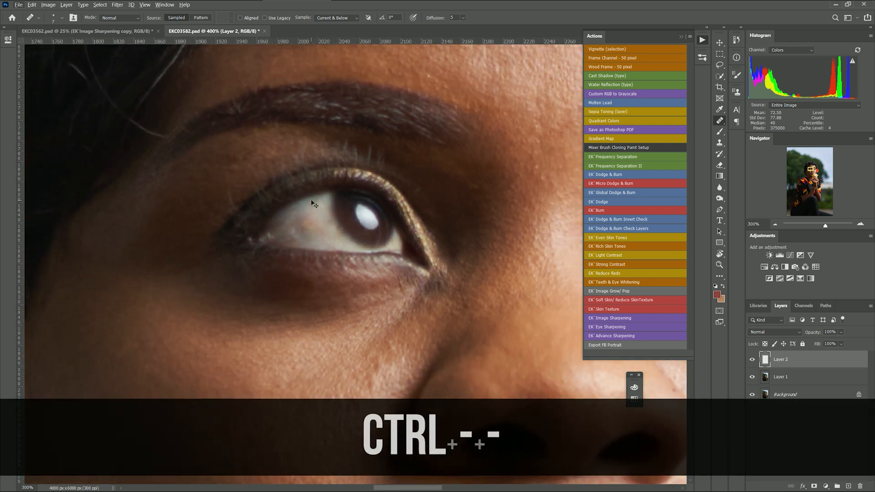
pyautogui.hotkey('ctrl', '-')
pyautogui.hotkey('ctrl', '-')
pyautogui.hotkey('ctrl', '-')
pyautogui.hotkey('ctrl', '-')
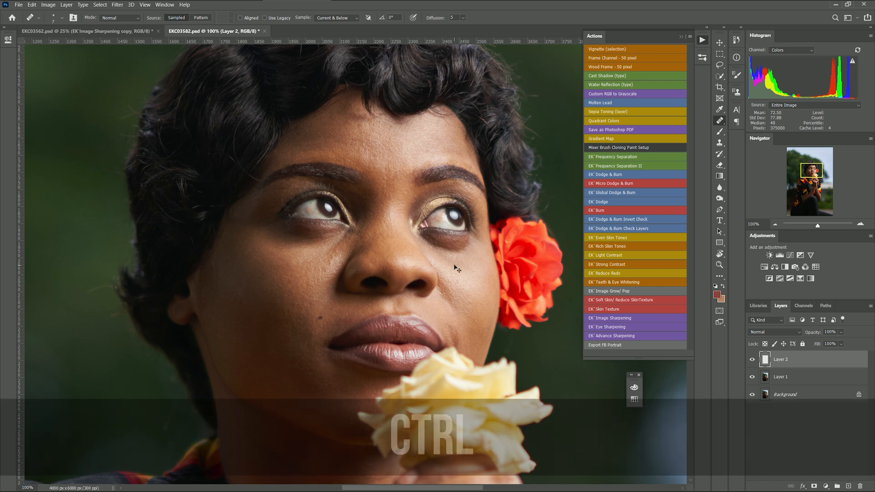
pyautogui.hotkey('ctrl', 'shift', 'alt', 'e')
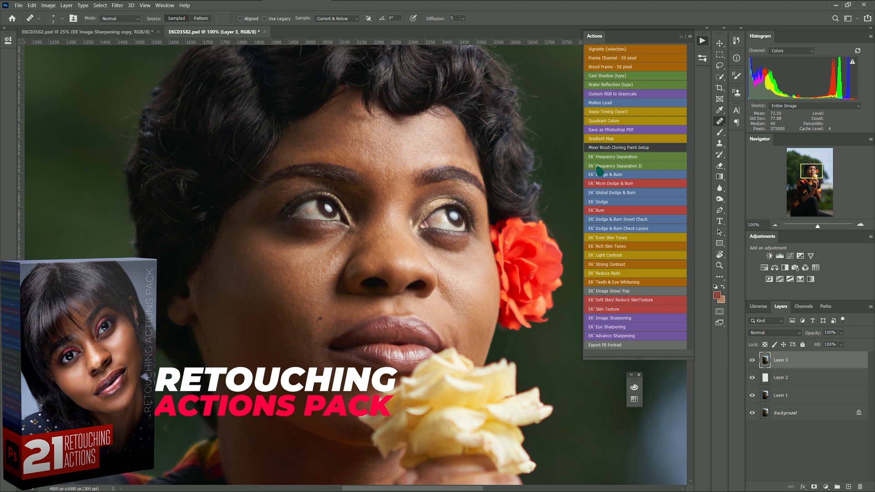
# Run the EK' Frequency Separation II action, lower its Gaussian Blur radius to 0.1 pixels and preview the cheek and forehead texture
pyautogui.click(598, 167)
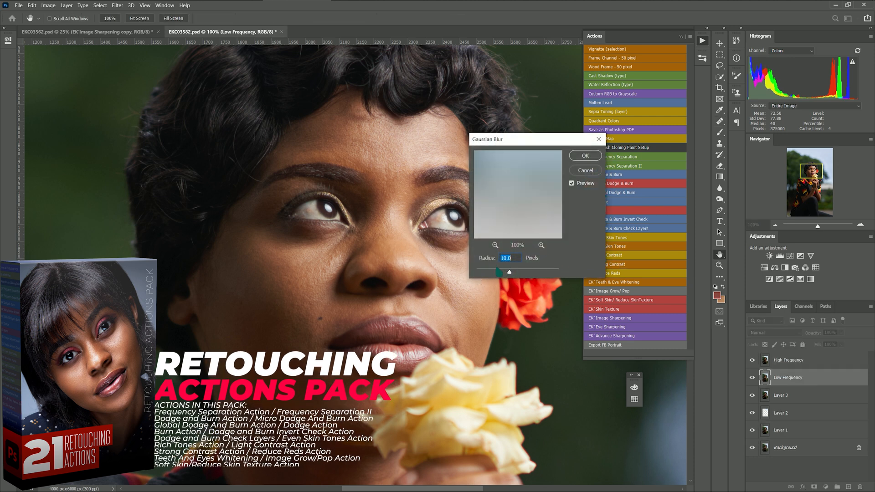
pyautogui.moveTo(521, 273); pyautogui.dragTo(452, 274)
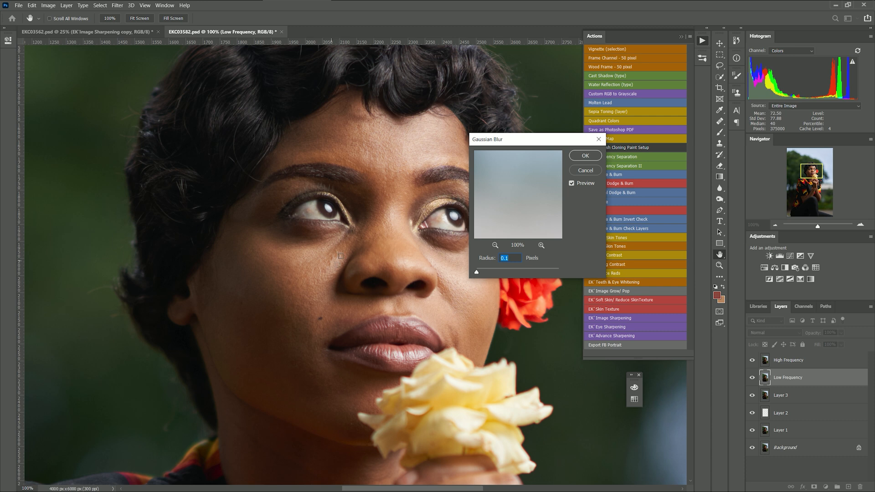
pyautogui.click(343, 252)
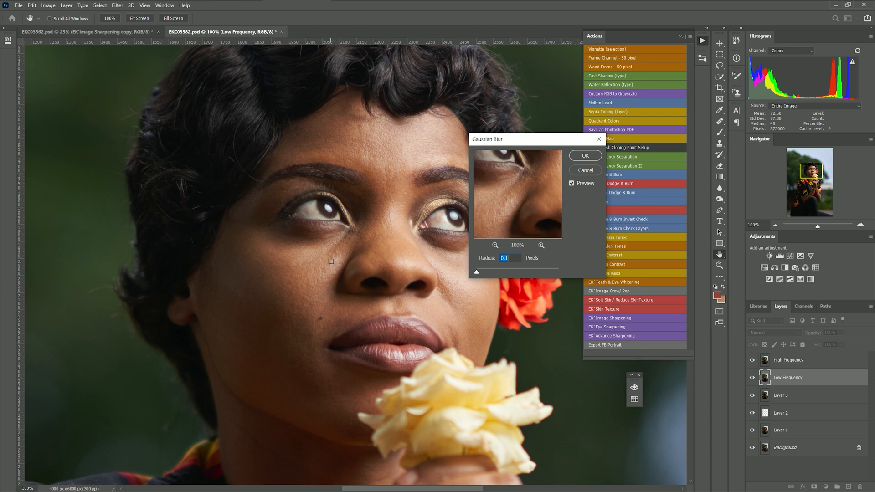
pyautogui.click(331, 261)
pyautogui.click(367, 154)
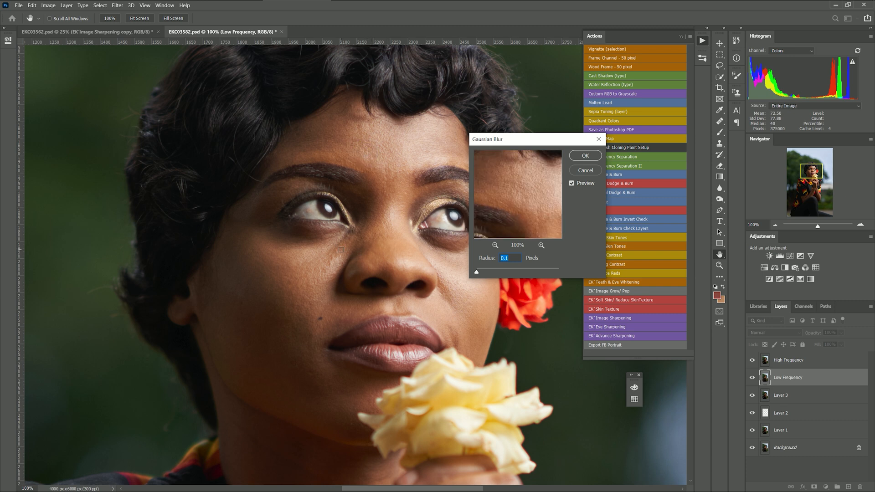
pyautogui.click(337, 252)
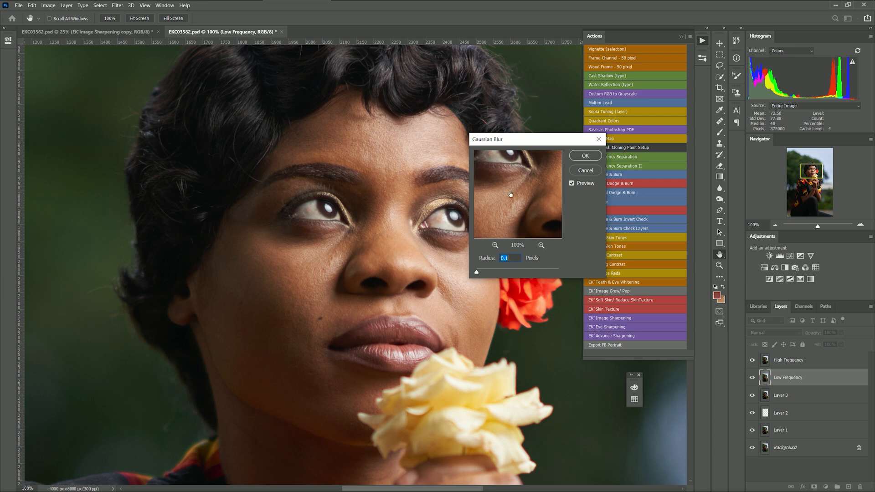
# Set the Gaussian Blur radius to 10.0 pixels, check the blur across the face in the preview, and apply it
pyautogui.moveTo(481, 277); pyautogui.dragTo(493, 276)
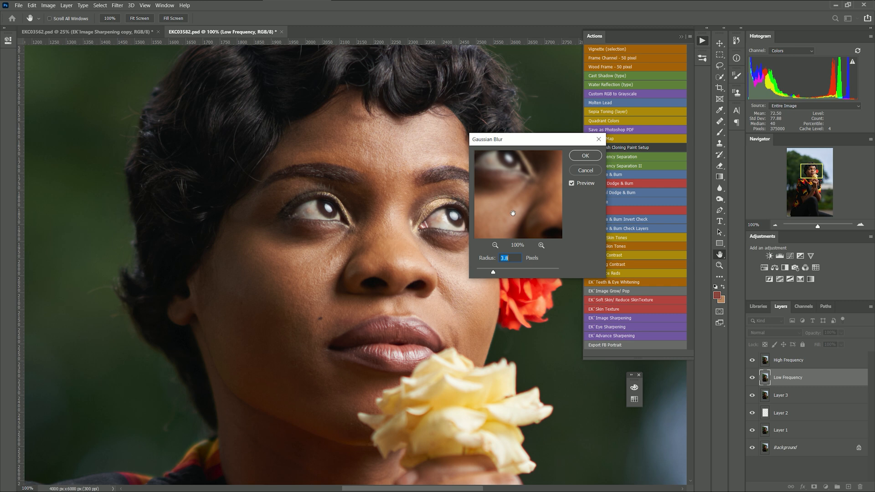
pyautogui.moveTo(499, 270); pyautogui.dragTo(511, 276)
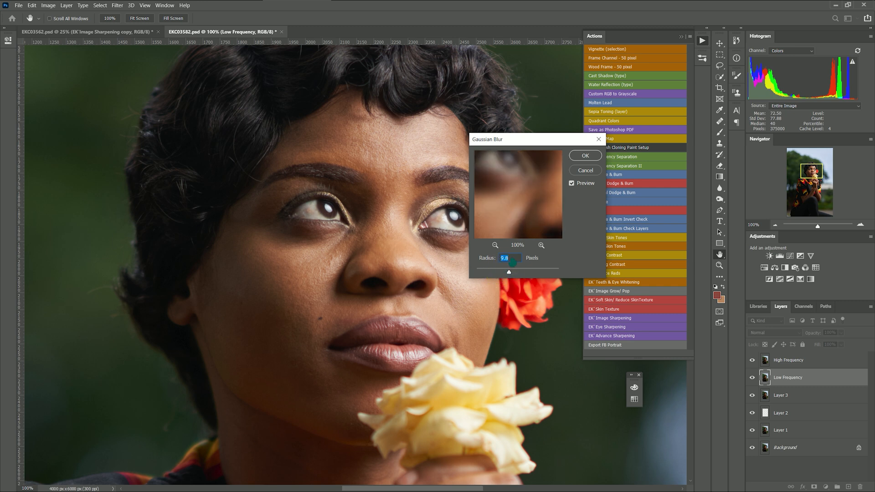
pyautogui.moveTo(517, 196); pyautogui.dragTo(500, 231)
pyautogui.moveTo(546, 168)
pyautogui.mouseDown()
pyautogui.moveTo(527, 198)
pyautogui.moveTo(542, 175)
pyautogui.mouseUp()
pyautogui.moveTo(521, 207); pyautogui.dragTo(544, 176)
pyautogui.moveTo(512, 221); pyautogui.dragTo(517, 194)
pyautogui.moveTo(507, 227)
pyautogui.mouseDown()
pyautogui.moveTo(520, 197)
pyautogui.moveTo(501, 226)
pyautogui.mouseUp()
pyautogui.click(509, 213)
pyautogui.moveTo(533, 189); pyautogui.dragTo(508, 221)
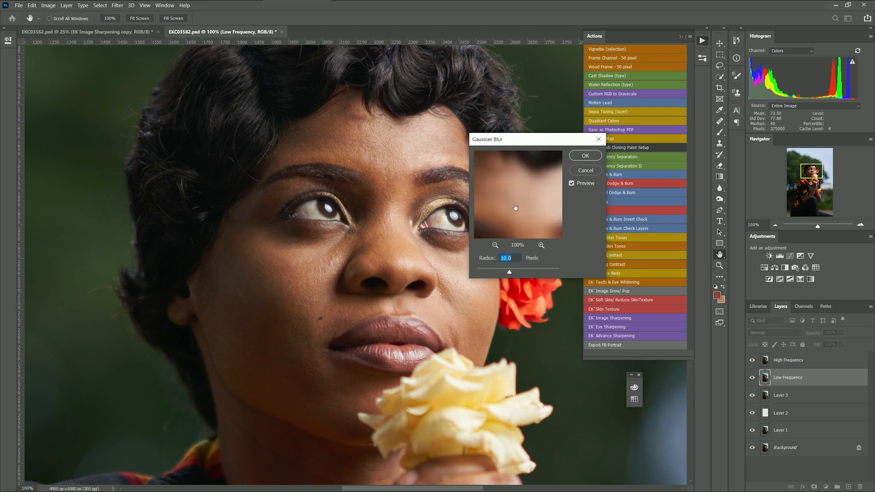
pyautogui.click(586, 156)
# Select the Low Frequency copy layer in the EK' Frequency Separation II group and activate the Mixer Brush tool
pyautogui.click(762, 358)
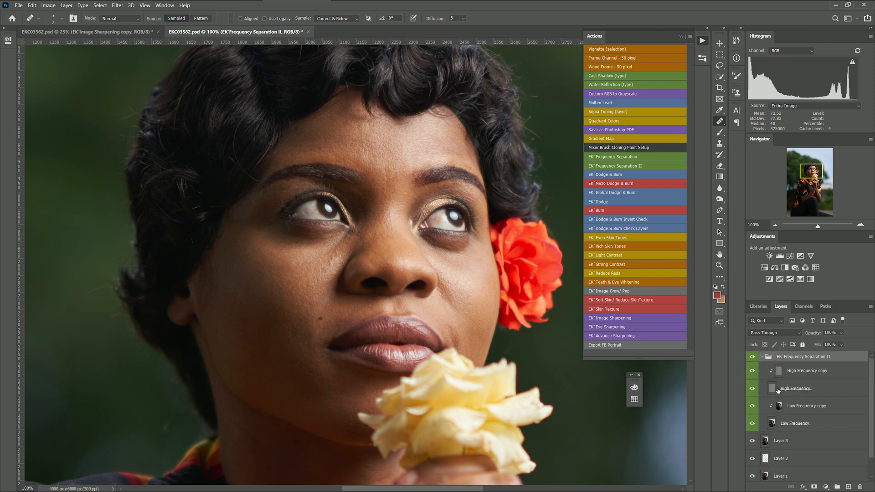
pyautogui.click(802, 407)
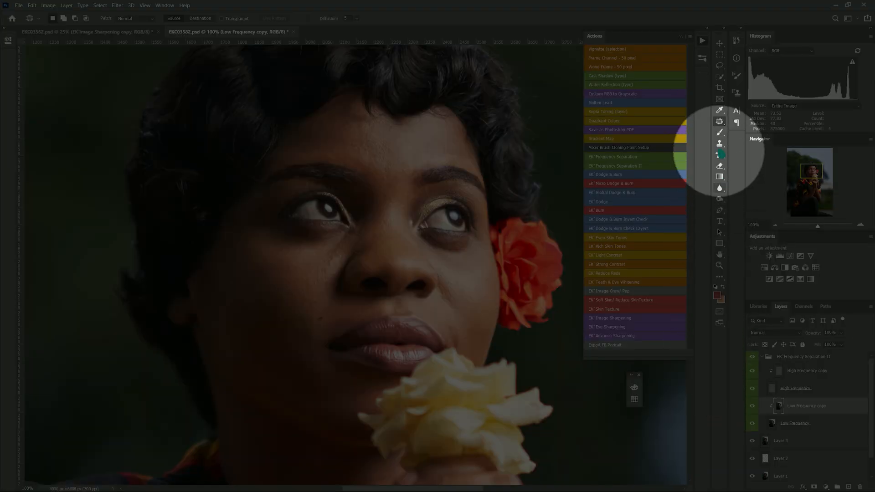
pyautogui.click(720, 133)
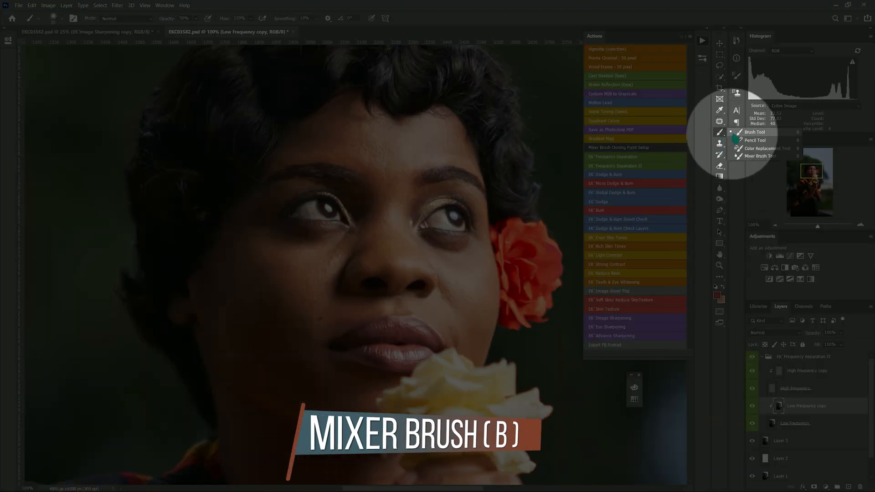
pyautogui.click(758, 156)
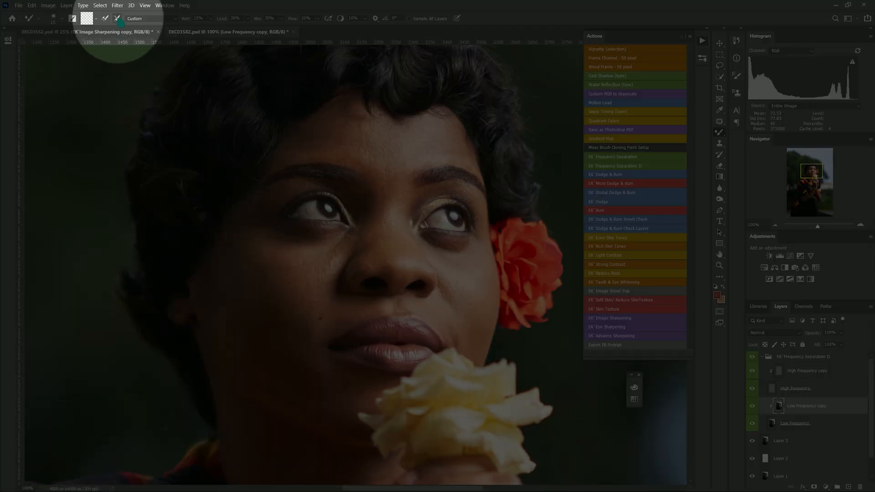
# Turn on cleaning the Mixer Brush after each stroke and clean the brush of its loaded paint
pyautogui.click(118, 19)
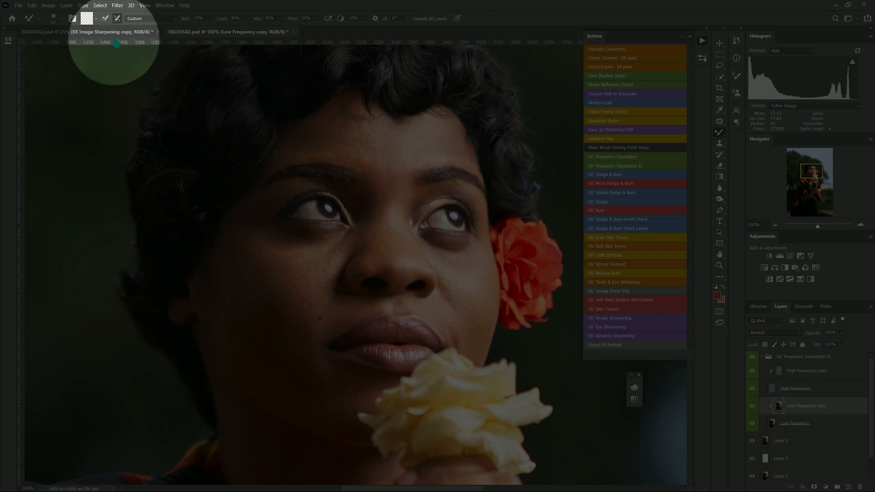
pyautogui.click(96, 21)
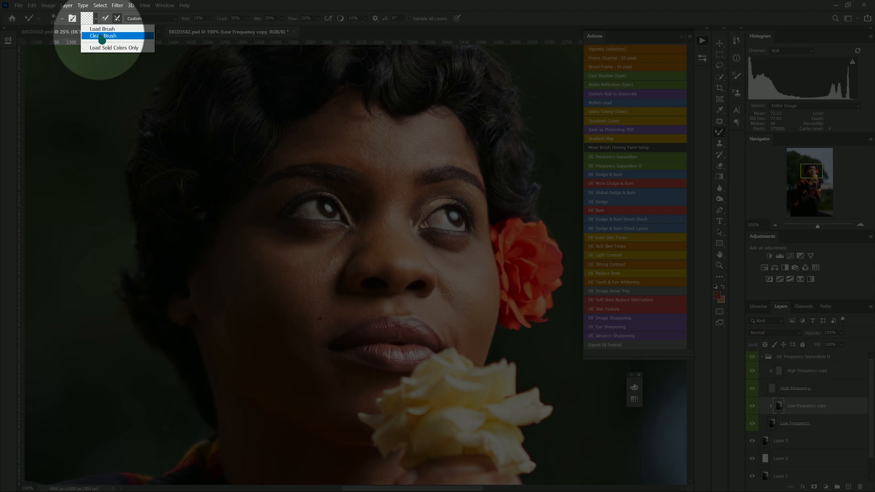
pyautogui.click(101, 36)
# Run the EK' Dodge & Burn Check Layers action and move its group above the EK' Frequency Separation II group
pyautogui.click(763, 359)
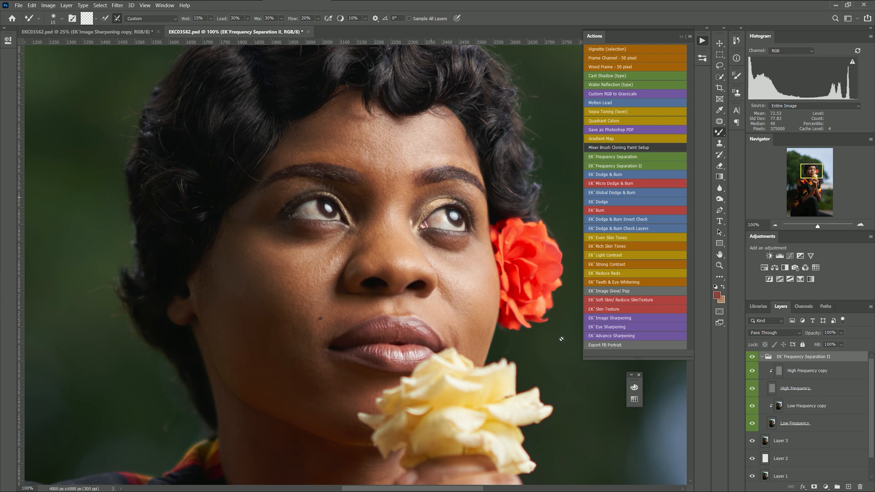
pyautogui.click(630, 231)
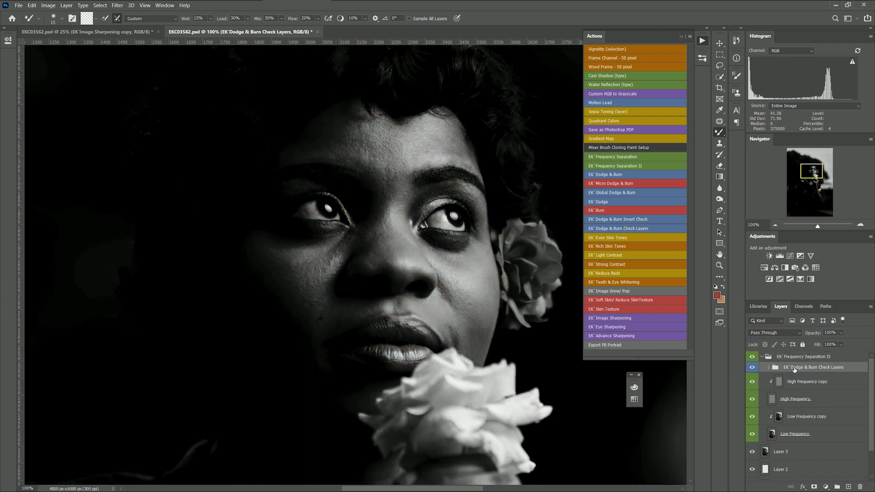
pyautogui.moveTo(795, 369); pyautogui.dragTo(791, 353)
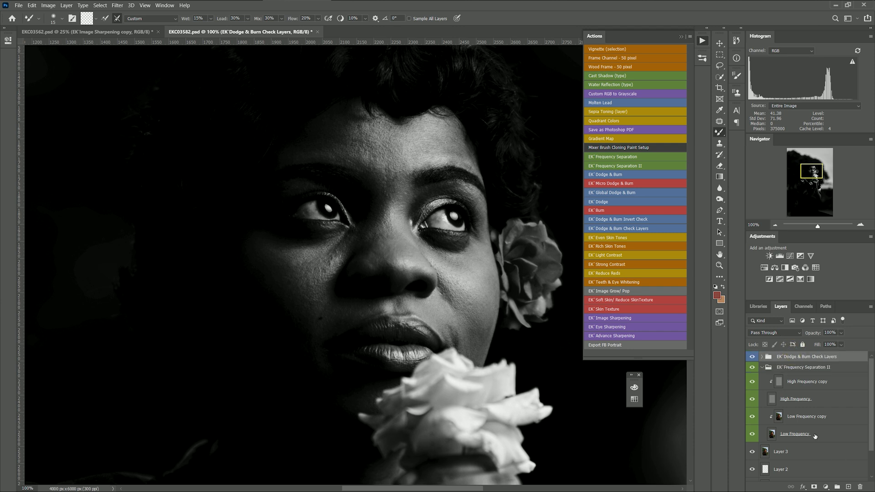
# Select the Low Frequency copy layer and set the Mixer Brush size to 100 pixels
pyautogui.click(780, 418)
pyautogui.press(']')
pyautogui.press(']')
pyautogui.press(']')
pyautogui.press(']')
pyautogui.press(']')
pyautogui.press(']')
pyautogui.press(']')
pyautogui.press(']')
pyautogui.press(']')
pyautogui.press(']')
pyautogui.press(']')
pyautogui.press(']')
pyautogui.press(']')
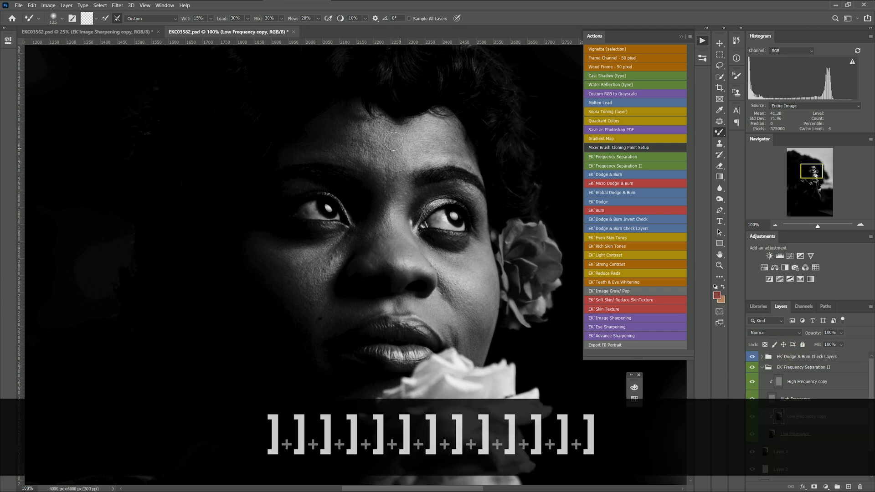
pyautogui.press('[')
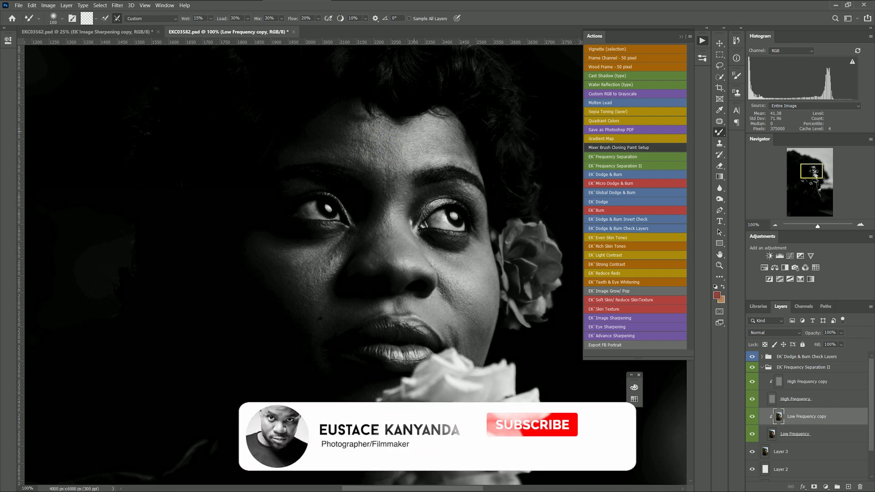
# Blend the uneven light and dark tones across the forehead with the Mixer Brush on the Low Frequency copy layer
pyautogui.click(432, 146)
pyautogui.click(418, 131)
pyautogui.click(386, 150)
pyautogui.click(397, 172)
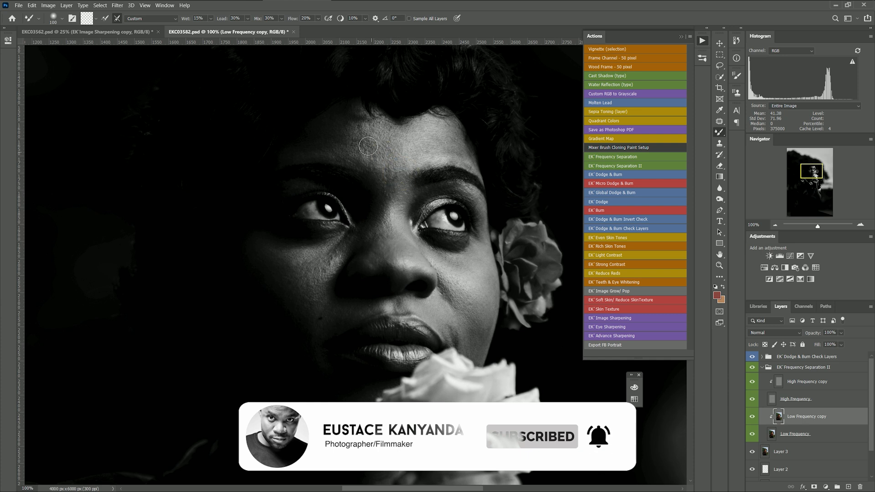
pyautogui.click(356, 140)
pyautogui.click(365, 136)
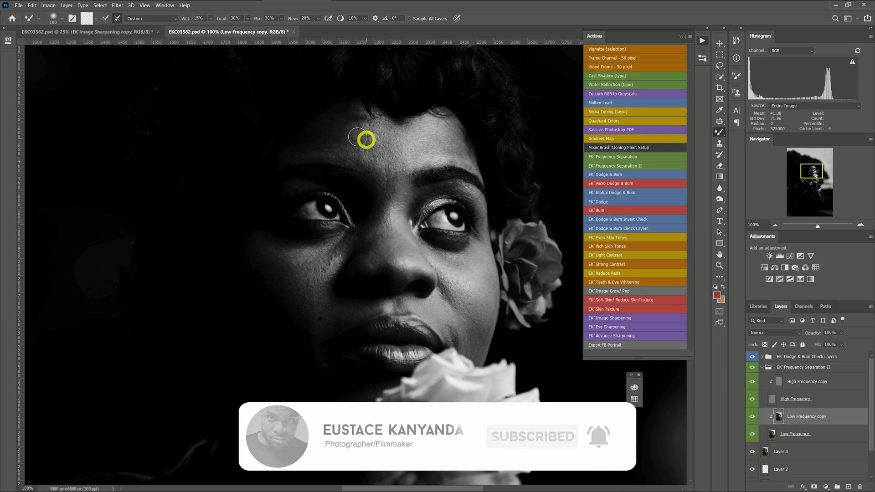
pyautogui.click(394, 155)
# Reduce the Mixer Brush to 60 pixels and blend uneven tones between the eyebrows and across the flower-side forehead on the Low Frequency copy layer
pyautogui.press('[')
pyautogui.press('[')
pyautogui.press('[')
pyautogui.press('[')
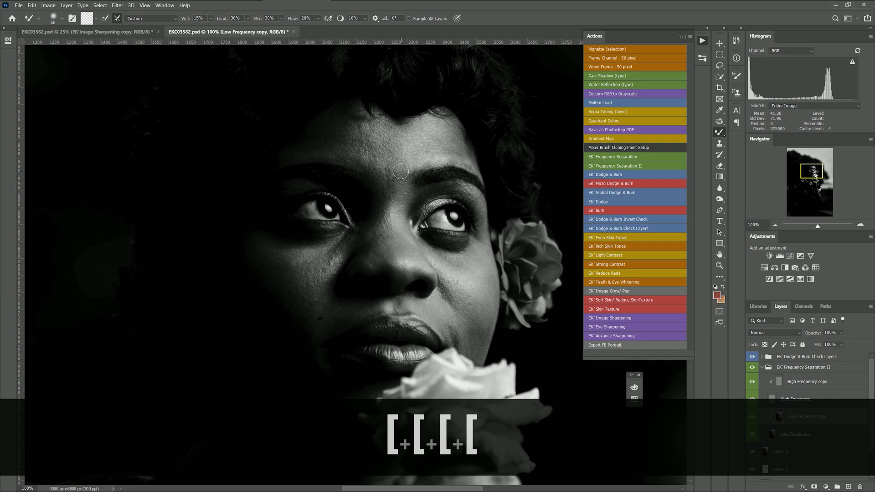
pyautogui.click(392, 173)
pyautogui.click(392, 199)
pyautogui.click(432, 147)
pyautogui.click(419, 137)
pyautogui.click(418, 132)
pyautogui.click(433, 139)
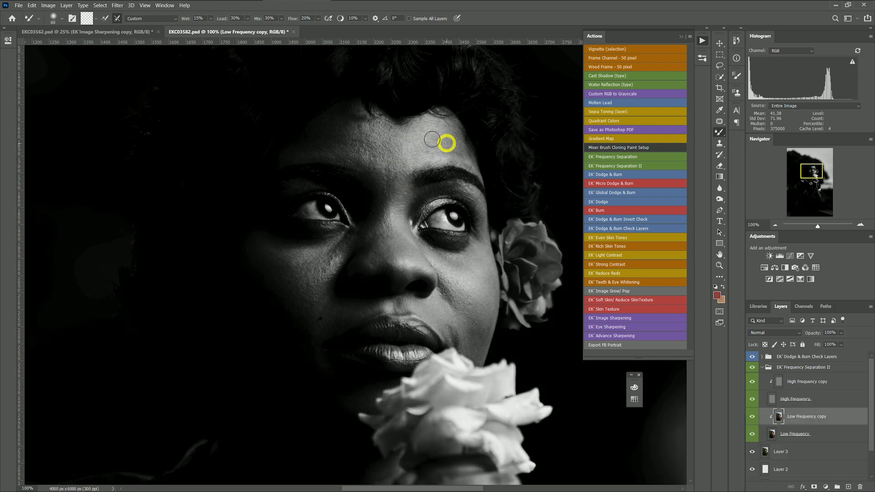
pyautogui.click(389, 155)
# Blend the patchy tones on the flower-side cheek, from below the eye toward the mouth, reducing the Mixer Brush to 45 pixels
pyautogui.click(463, 261)
pyautogui.click(461, 269)
pyautogui.press('[')
pyautogui.press('[')
pyautogui.click(459, 266)
pyautogui.click(455, 266)
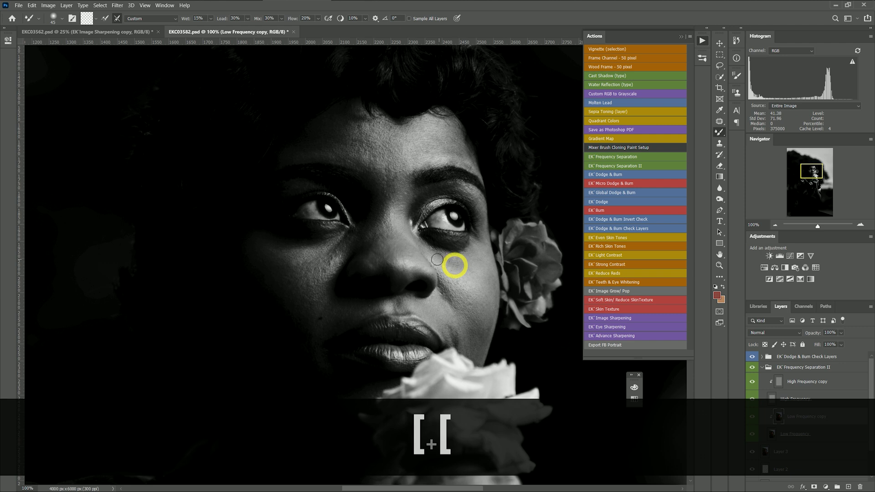
pyautogui.click(463, 289)
pyautogui.click(454, 283)
pyautogui.click(459, 299)
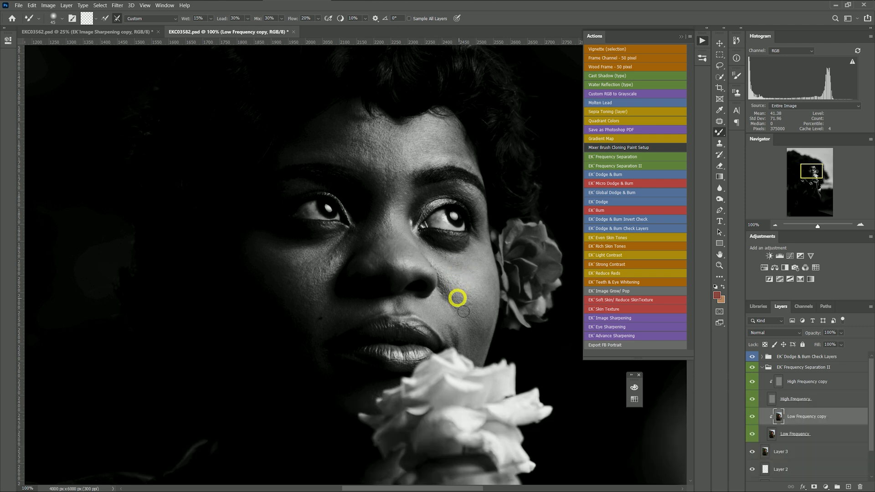
# Enlarge the Mixer Brush one increment and smooth the upper flower-side cheek next to the nose
pyautogui.press(']')
pyautogui.click(453, 267)
pyautogui.click(458, 268)
pyautogui.click(459, 267)
pyautogui.click(446, 255)
# Blend the light and dark patches on the shadow-side cheek and beneath that eye with the Mixer Brush
pyautogui.click(312, 277)
pyautogui.click(321, 283)
pyautogui.click(313, 291)
pyautogui.click(309, 283)
pyautogui.click(305, 285)
pyautogui.click(338, 243)
pyautogui.click(335, 245)
pyautogui.click(310, 286)
pyautogui.click(318, 303)
pyautogui.click(323, 252)
pyautogui.click(342, 245)
# Enlarge the Mixer Brush one increment and smooth the shadow-side forehead and the ridge of the nose
pyautogui.press(']')
pyautogui.moveTo(353, 130); pyautogui.dragTo(367, 128)
pyautogui.moveTo(350, 137)
pyautogui.mouseDown()
pyautogui.moveTo(371, 125)
pyautogui.moveTo(364, 146)
pyautogui.moveTo(376, 161)
pyautogui.mouseUp()
pyautogui.click(390, 215)
pyautogui.click(401, 258)
pyautogui.click(404, 254)
# Set the Mixer Brush to 70 pixels and blend the forehead highlights, then a spot on the flower-side cheek
pyautogui.press(']')
pyautogui.click(441, 147)
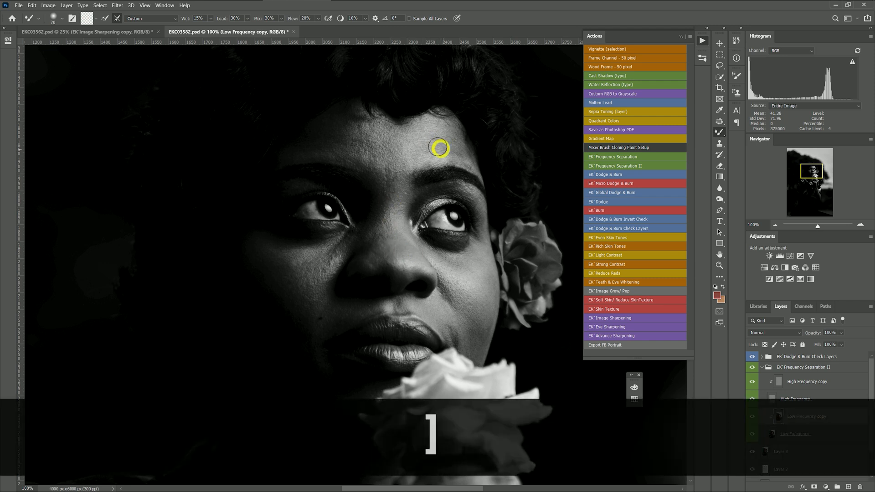
pyautogui.click(444, 140)
pyautogui.click(433, 133)
pyautogui.click(420, 144)
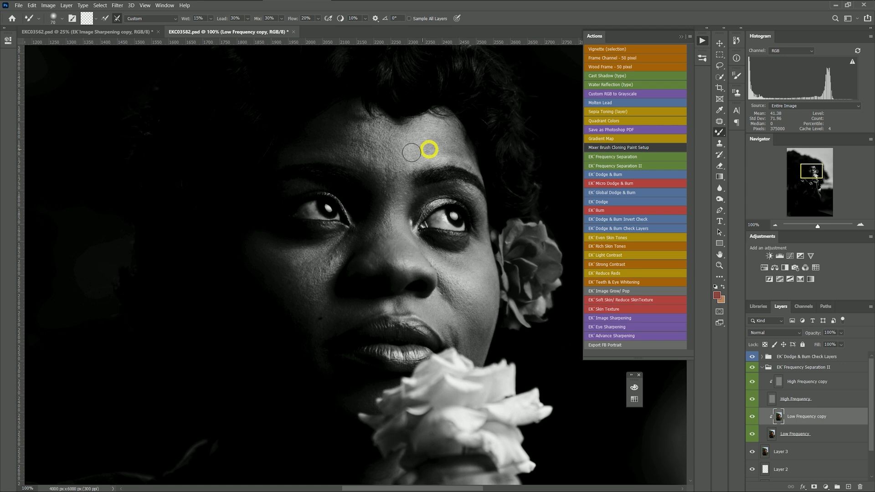
pyautogui.click(439, 144)
pyautogui.click(372, 139)
pyautogui.click(476, 294)
# Reduce the Mixer Brush to 60 pixels and blend the shadow-side cheek and the bridge of the nose
pyautogui.scroll(-1, 480, 286)
pyautogui.press('[')
pyautogui.moveTo(298, 254); pyautogui.dragTo(318, 275)
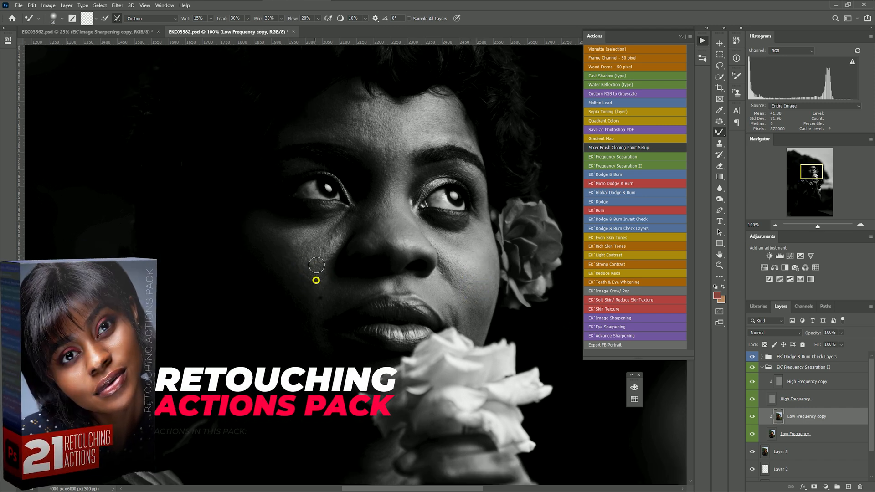
pyautogui.click(313, 270)
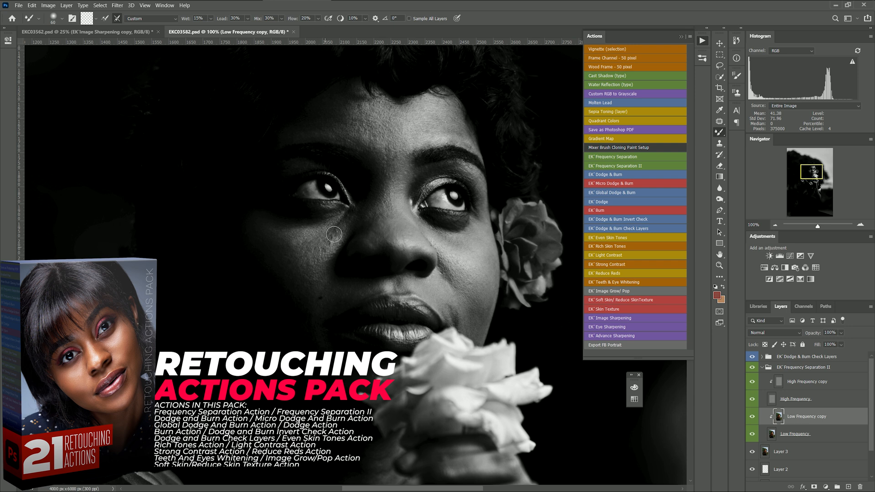
pyautogui.scroll(2, 336, 234)
pyautogui.click(399, 226)
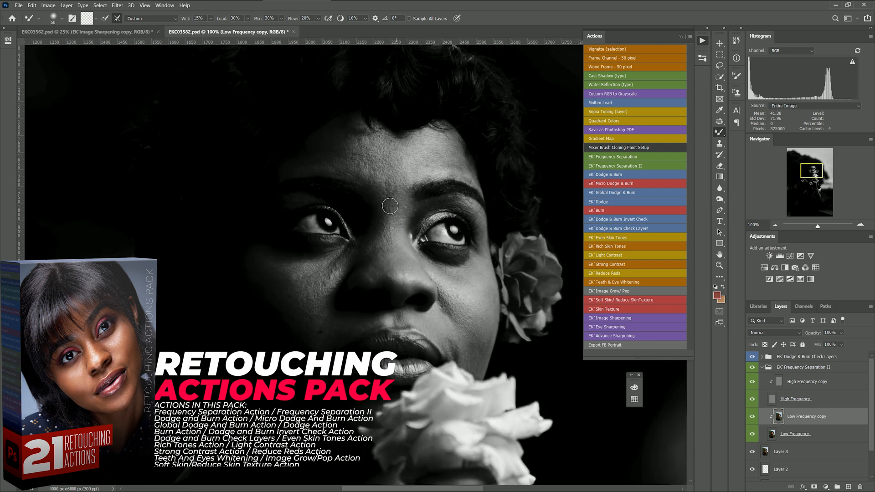
pyautogui.click(387, 227)
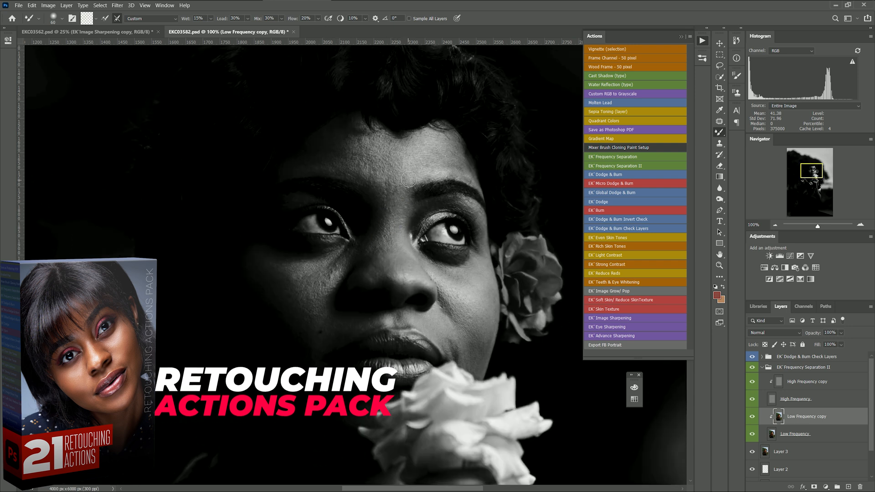
# Even out the bright forehead patches from above the flower-side eyebrow to the centre using the 60-pixel Mixer Brush
pyautogui.click(425, 163)
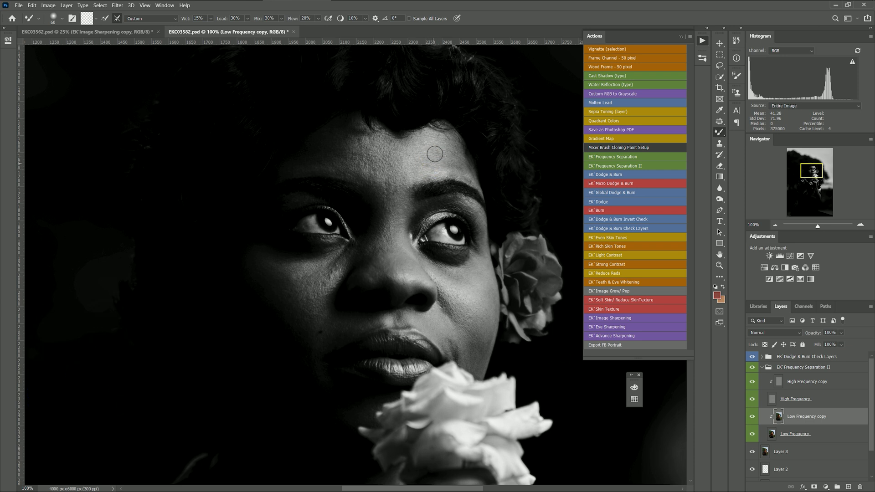
pyautogui.click(440, 157)
pyautogui.click(427, 163)
pyautogui.click(433, 160)
pyautogui.click(422, 157)
pyautogui.click(433, 160)
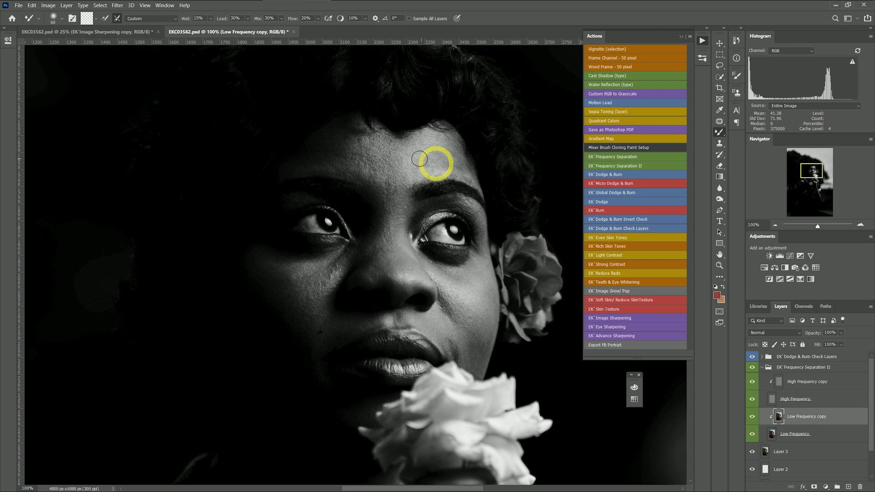
pyautogui.click(390, 160)
pyautogui.click(387, 160)
pyautogui.click(359, 154)
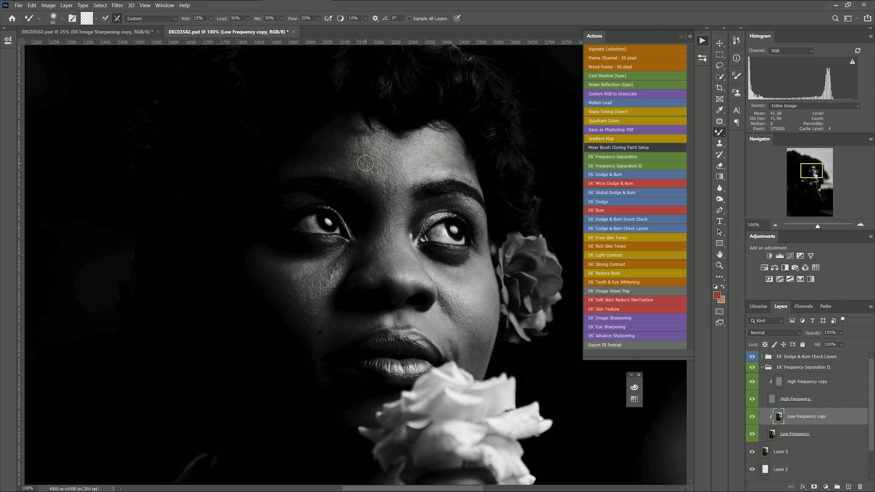
# Hide the EK' Dodge & Burn Check Layers group and compare the colour portrait with and without the EK' Frequency Separation II group
pyautogui.click(753, 359)
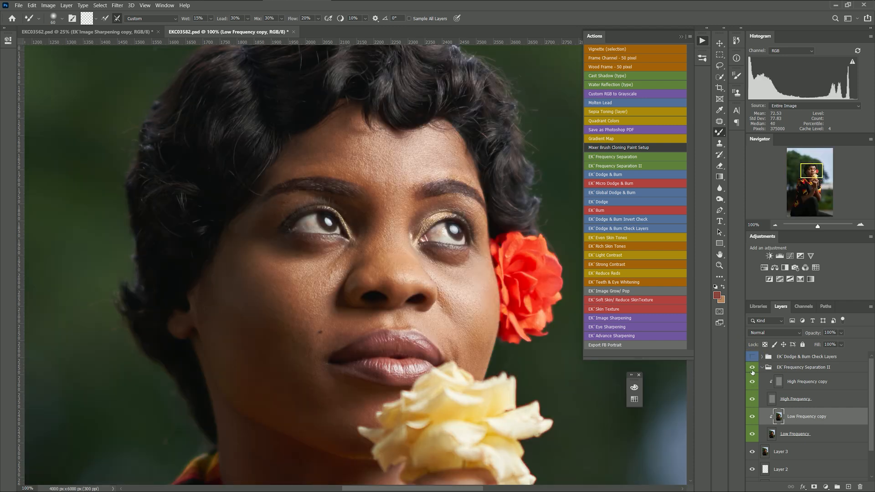
pyautogui.click(752, 368)
pyautogui.click(752, 369)
pyautogui.click(752, 369)
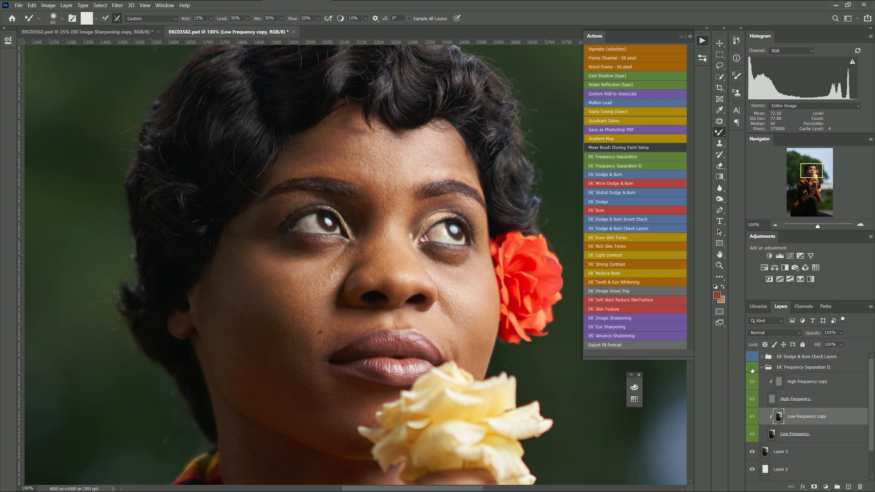
pyautogui.click(752, 369)
pyautogui.click(779, 416)
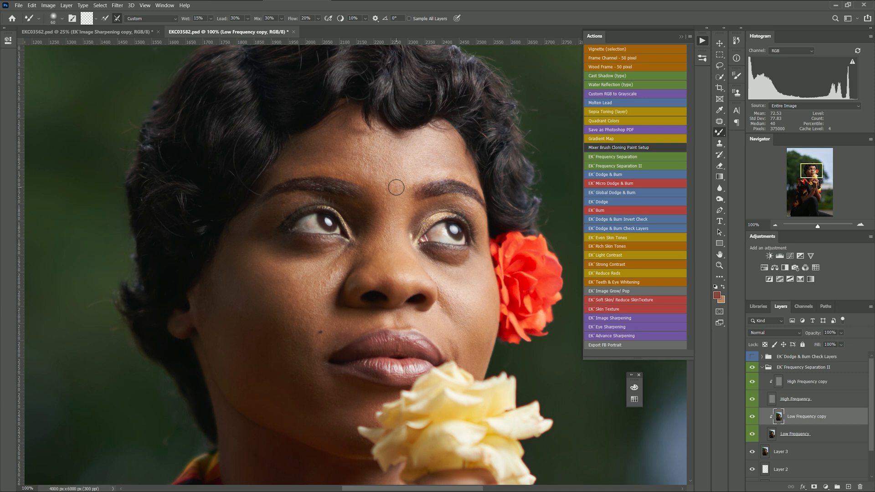
# Show the EK' Dodge & Burn Check Layers group again and blend the forehead tones with a 70-pixel Mixer Brush
pyautogui.click(752, 357)
pyautogui.press(']')
pyautogui.click(385, 192)
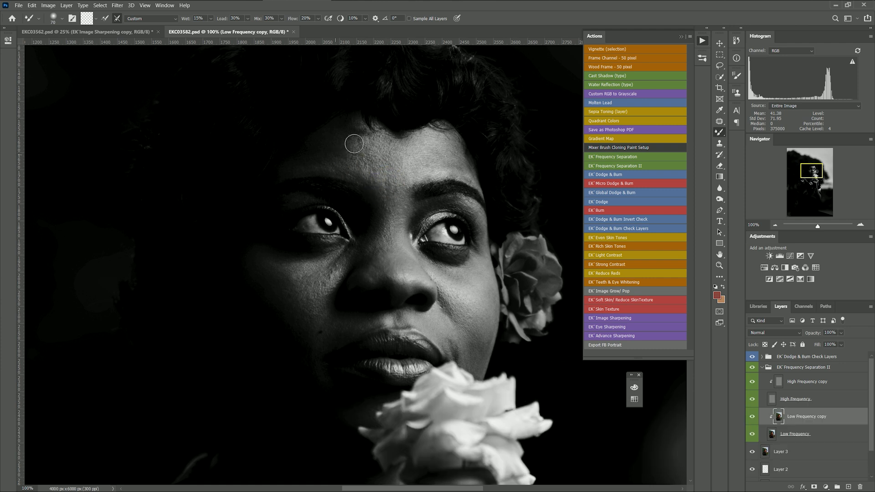
pyautogui.click(334, 149)
pyautogui.click(436, 155)
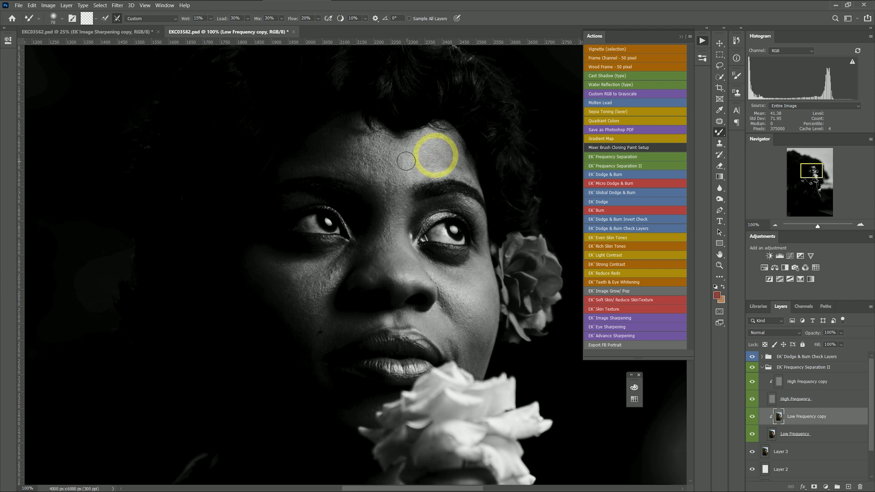
# Smooth the centre of the forehead and the area between the eyebrows with the Mixer Brush
pyautogui.scroll(1, 365, 163)
pyautogui.click(364, 164)
pyautogui.moveTo(365, 168)
pyautogui.mouseDown()
pyautogui.moveTo(362, 149)
pyautogui.moveTo(356, 162)
pyautogui.moveTo(387, 152)
pyautogui.mouseUp()
pyautogui.click(424, 168)
pyautogui.click(404, 174)
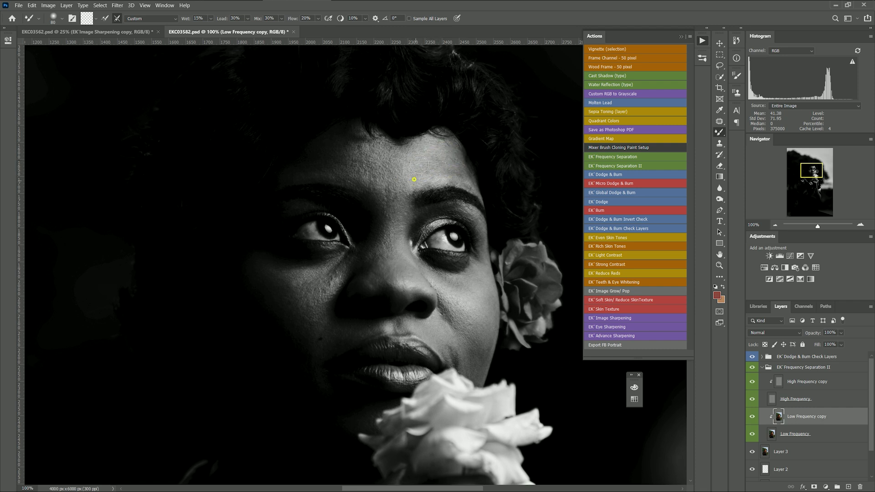
pyautogui.click(397, 185)
# Blend the tones on the shadow-side cheek and along the nose with an 80-pixel Mixer Brush
pyautogui.moveTo(299, 292)
pyautogui.mouseDown()
pyautogui.moveTo(292, 288)
pyautogui.moveTo(317, 321)
pyautogui.moveTo(333, 270)
pyautogui.mouseUp()
pyautogui.click(395, 262)
pyautogui.moveTo(392, 272); pyautogui.dragTo(393, 219)
pyautogui.moveTo(383, 275)
pyautogui.mouseDown()
pyautogui.moveTo(388, 243)
pyautogui.moveTo(437, 265)
pyautogui.mouseUp()
# Blend the flower-side cheek down to the mouth corner, reducing the Mixer Brush to 60 pixels for the outer cheek
pyautogui.moveTo(460, 316)
pyautogui.mouseDown()
pyautogui.moveTo(453, 301)
pyautogui.moveTo(469, 303)
pyautogui.moveTo(474, 321)
pyautogui.mouseUp()
pyautogui.click(483, 302)
pyautogui.moveTo(471, 345); pyautogui.dragTo(468, 321)
pyautogui.moveTo(460, 345); pyautogui.dragTo(463, 311)
pyautogui.click(487, 300)
pyautogui.press('[')
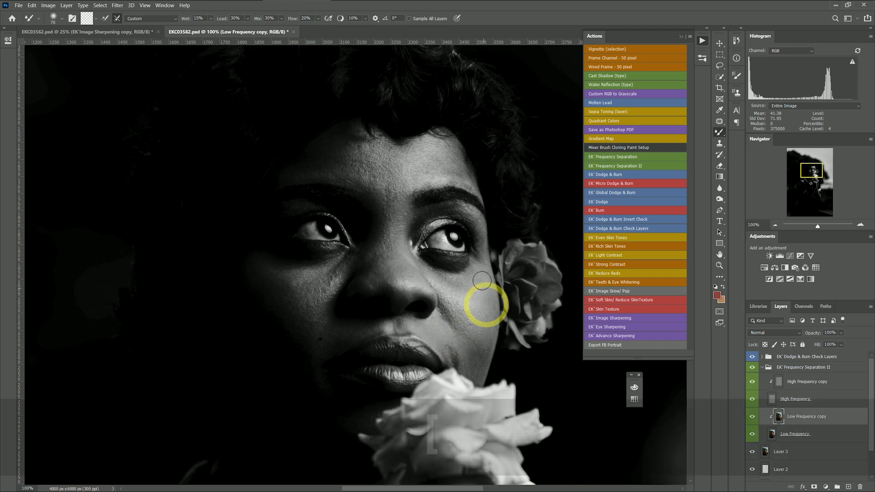
pyautogui.press('[')
pyautogui.click(485, 298)
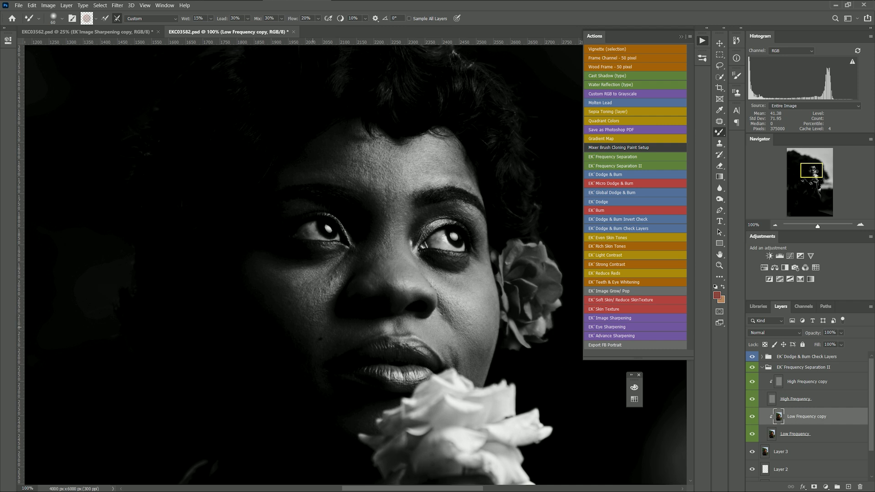
# Smooth the highlights on the bridge and tip of the nose with the 60-pixel Mixer Brush
pyautogui.click(404, 245)
pyautogui.click(409, 279)
pyautogui.click(404, 285)
pyautogui.click(407, 285)
pyautogui.click(400, 291)
# Hide the EK' Dodge & Burn Check Layers group and toggle the EK' Frequency Separation II group to compare before and after
pyautogui.click(753, 357)
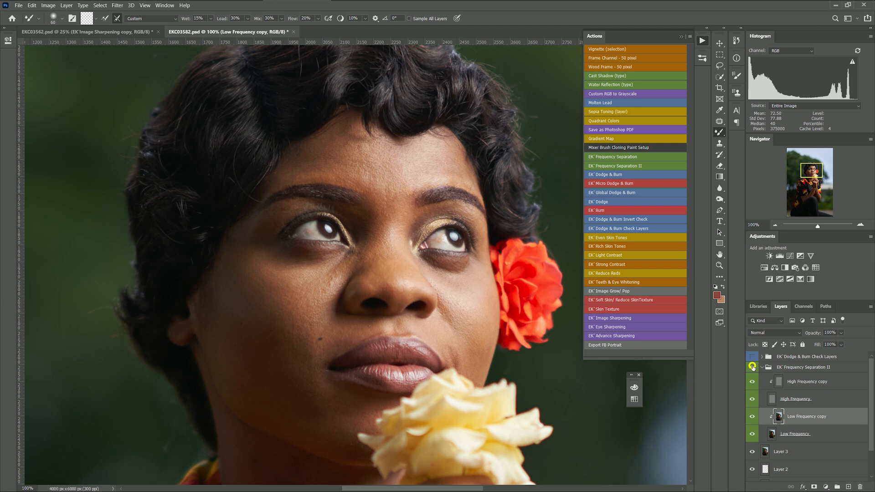
pyautogui.click(752, 367)
pyautogui.click(752, 367)
pyautogui.click(753, 368)
pyautogui.click(753, 367)
pyautogui.click(753, 367)
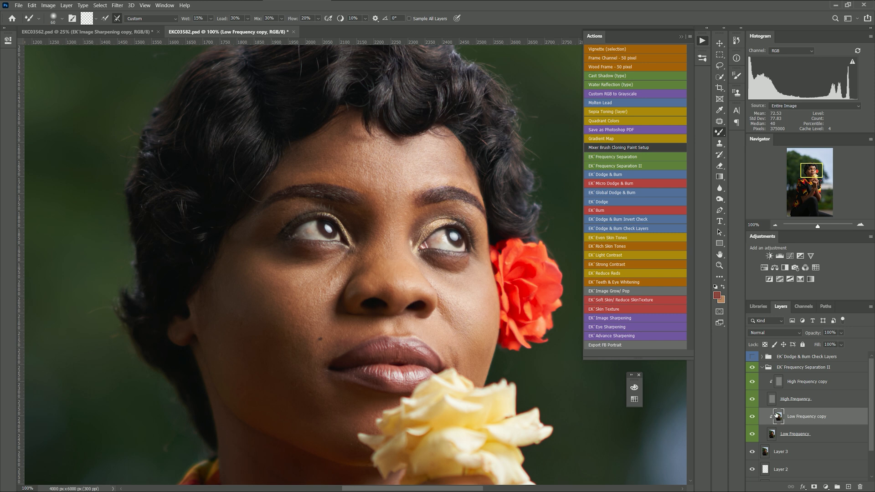
# Enlarge the Mixer Brush to 125 pixels and blend the shadow-side cheek and jaw in long strokes
pyautogui.press(']')
pyautogui.press(']')
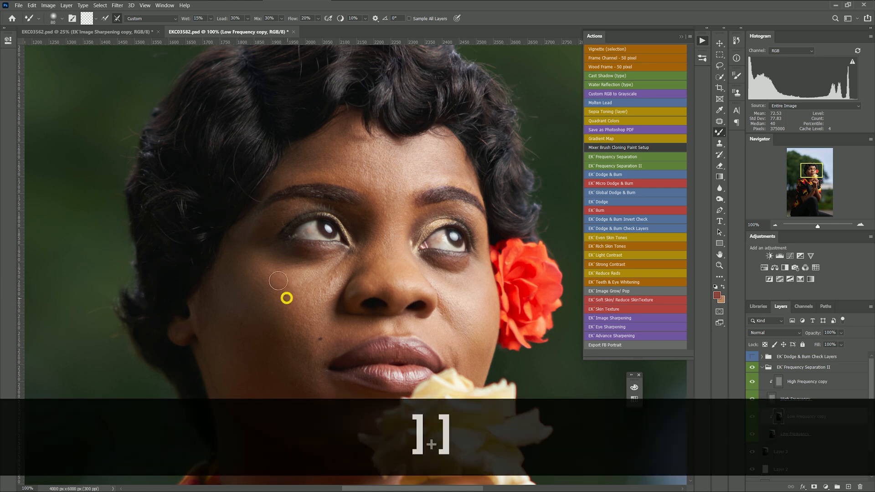
pyautogui.press(']')
pyautogui.press(']')
pyautogui.press(']')
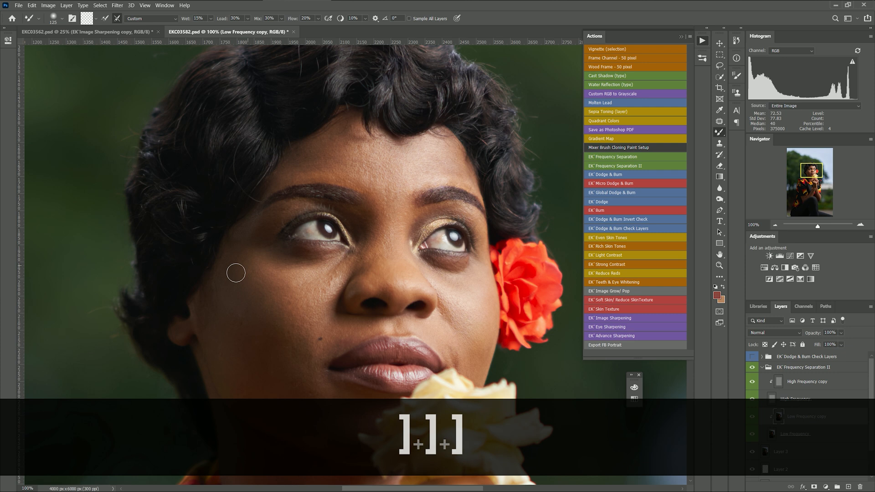
pyautogui.click(309, 341)
pyautogui.moveTo(288, 317); pyautogui.dragTo(269, 294)
pyautogui.moveTo(297, 346); pyautogui.dragTo(238, 279)
pyautogui.moveTo(266, 322); pyautogui.dragTo(235, 269)
pyautogui.moveTo(260, 324); pyautogui.dragTo(234, 270)
pyautogui.moveTo(269, 351); pyautogui.dragTo(280, 331)
pyautogui.moveTo(324, 392); pyautogui.dragTo(264, 319)
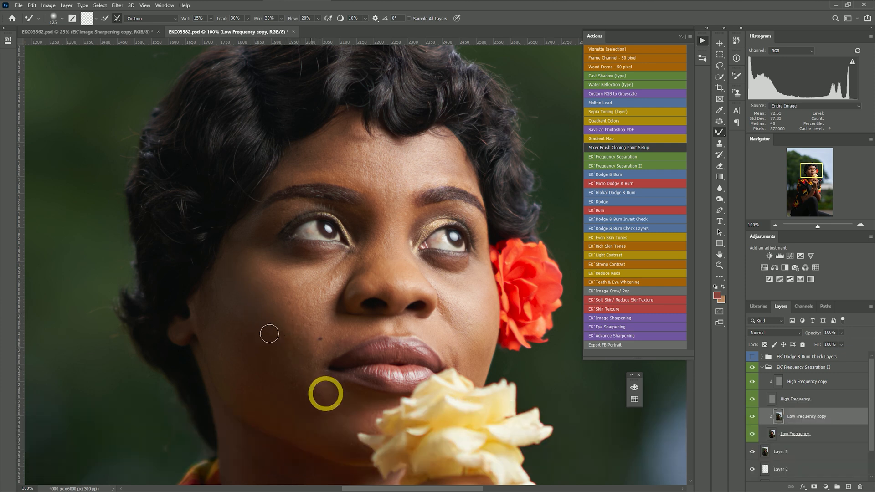
pyautogui.moveTo(238, 351); pyautogui.dragTo(251, 375)
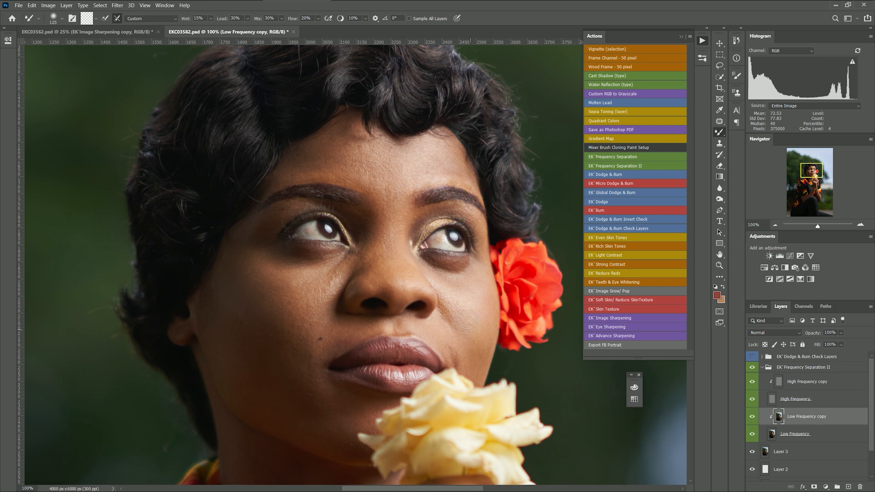
# Reduce the Mixer Brush by two increments and blend the lower flower-side cheek
pyautogui.press('[')
pyautogui.press('[')
pyautogui.moveTo(482, 321); pyautogui.dragTo(477, 337)
# Blend the flower-side forehead above the eyebrow, adjusting the Mixer Brush down to 90 pixels
pyautogui.press(']')
pyautogui.press(']')
pyautogui.press('[')
pyautogui.moveTo(473, 184); pyautogui.dragTo(450, 147)
pyautogui.press('[')
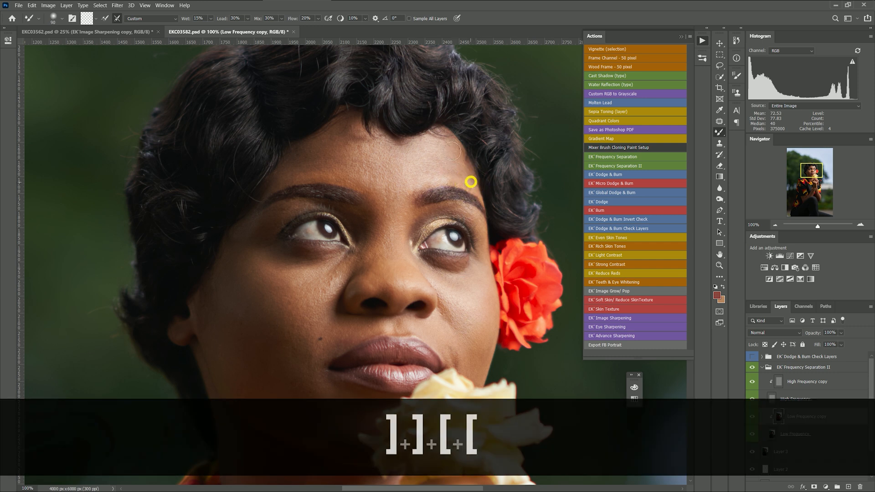
pyautogui.moveTo(455, 150); pyautogui.dragTo(458, 180)
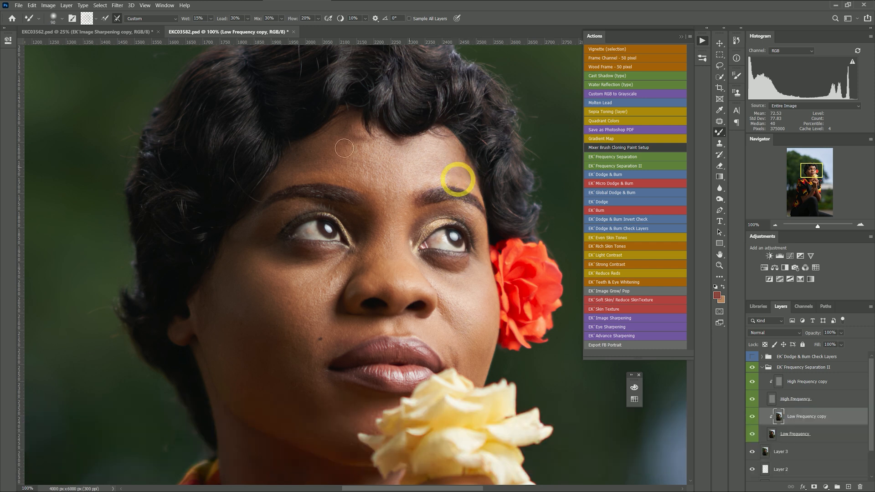
# Enlarge the Mixer Brush one increment and smooth the shadow-side forehead along the hairline and temple
pyautogui.press(']')
pyautogui.moveTo(324, 142); pyautogui.dragTo(328, 131)
pyautogui.moveTo(276, 175); pyautogui.dragTo(288, 154)
pyautogui.moveTo(358, 127); pyautogui.dragTo(352, 150)
# Reduce the Mixer Brush to 80 pixels for the nose bridge, then go one increment smaller to blend beside the flower-side mouth corner
pyautogui.press('[')
pyautogui.press('[')
pyautogui.moveTo(381, 195)
pyautogui.mouseDown()
pyautogui.moveTo(400, 191)
pyautogui.moveTo(398, 230)
pyautogui.mouseUp()
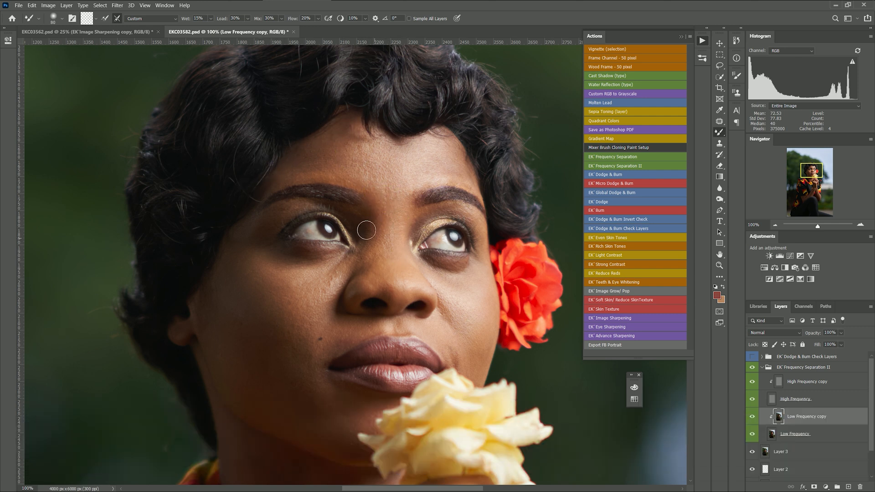
pyautogui.press('[')
pyautogui.moveTo(475, 328)
pyautogui.mouseDown()
pyautogui.moveTo(446, 333)
pyautogui.moveTo(455, 335)
pyautogui.mouseUp()
# Toggle the EK' Frequency Separation II group's visibility to compare the skin before and after the blending
pyautogui.click(753, 368)
pyautogui.click(752, 368)
pyautogui.click(753, 368)
pyautogui.click(753, 368)
# Blend the shadow-side under-eye area and the skin around both mouth corners, reducing the Mixer Brush to 60 pixels
pyautogui.moveTo(344, 260); pyautogui.dragTo(339, 270)
pyautogui.scroll(-1, 287, 305)
pyautogui.press('[')
pyautogui.moveTo(309, 303)
pyautogui.mouseDown()
pyautogui.moveTo(317, 279)
pyautogui.moveTo(337, 317)
pyautogui.mouseUp()
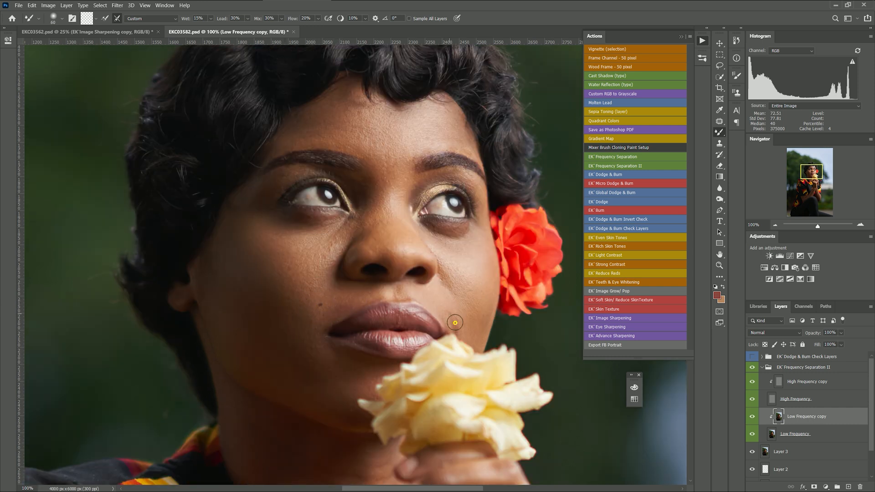
pyautogui.moveTo(461, 325); pyautogui.dragTo(458, 316)
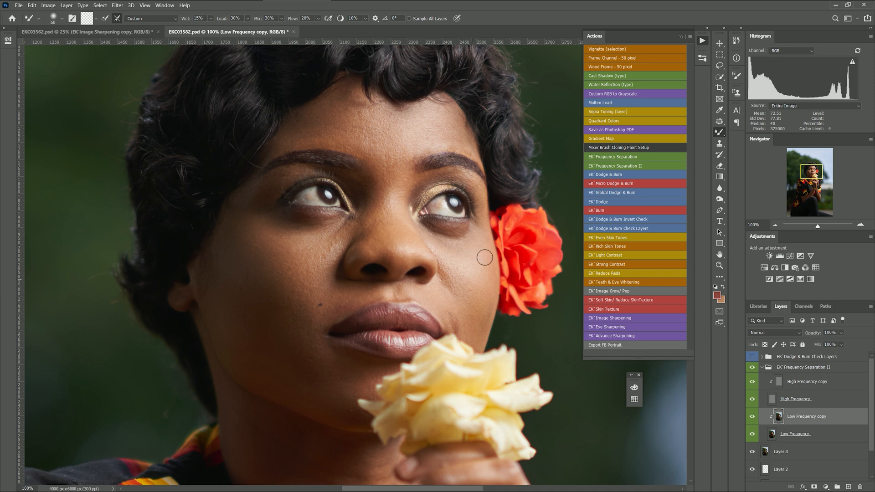
# Check the overall retouch by switching the EK' Frequency Separation II group off and on repeatedly
pyautogui.click(753, 368)
pyautogui.click(752, 368)
pyautogui.click(753, 368)
pyautogui.click(752, 368)
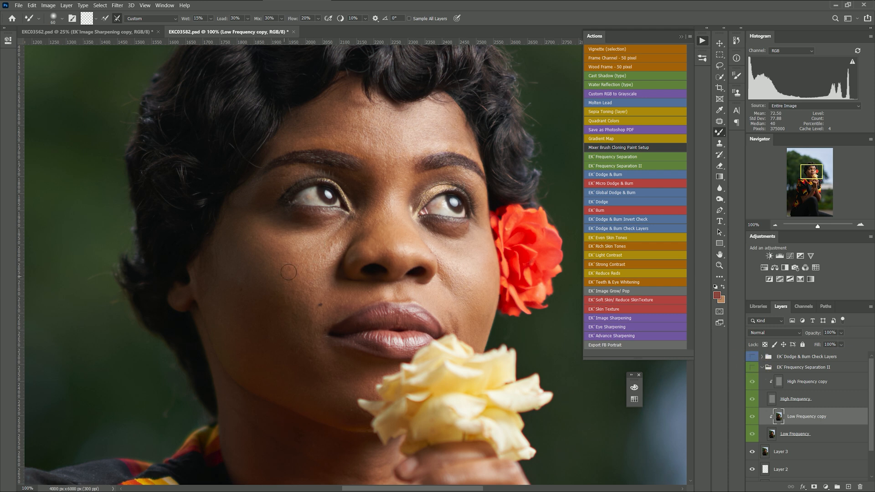
pyautogui.click(753, 370)
pyautogui.click(753, 370)
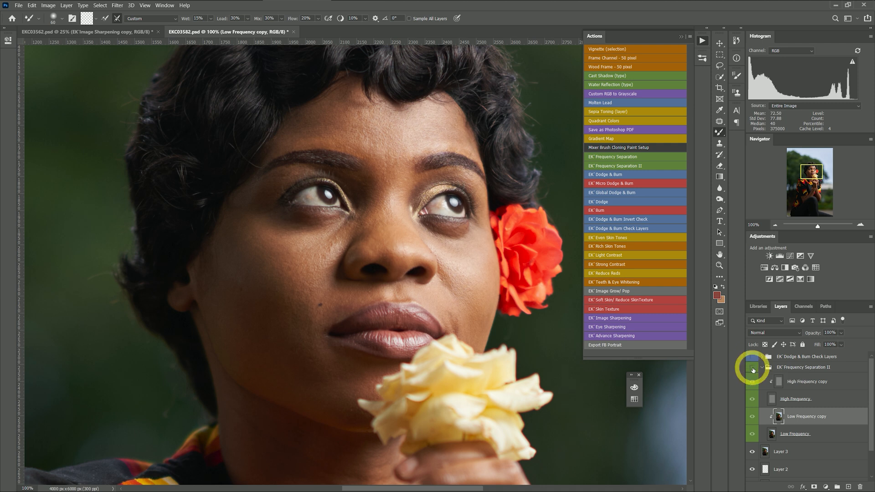
pyautogui.click(753, 370)
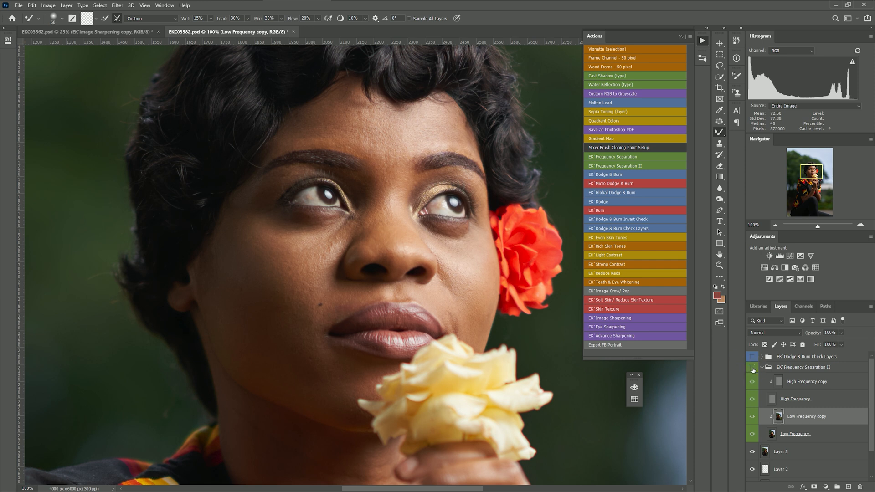
# Compare the skin again with the EK' Frequency Separation II group hidden and shown
pyautogui.click(753, 368)
pyautogui.click(752, 368)
pyautogui.click(752, 368)
# Blend the tones of the shadow-side cheek and the central forehead with the Mixer Brush, varying the brush size
pyautogui.moveTo(282, 242)
pyautogui.mouseDown()
pyautogui.moveTo(304, 222)
pyautogui.moveTo(343, 226)
pyautogui.mouseUp()
pyautogui.press('[')
pyautogui.press(']')
pyautogui.press(']')
pyautogui.moveTo(391, 163)
pyautogui.mouseDown()
pyautogui.moveTo(379, 182)
pyautogui.moveTo(440, 121)
pyautogui.moveTo(453, 132)
pyautogui.moveTo(428, 125)
pyautogui.moveTo(405, 132)
pyautogui.mouseUp()
pyautogui.moveTo(357, 113)
pyautogui.mouseDown()
pyautogui.moveTo(324, 119)
pyautogui.moveTo(351, 137)
pyautogui.moveTo(303, 140)
pyautogui.moveTo(352, 142)
pyautogui.moveTo(374, 158)
pyautogui.mouseUp()
pyautogui.press('[')
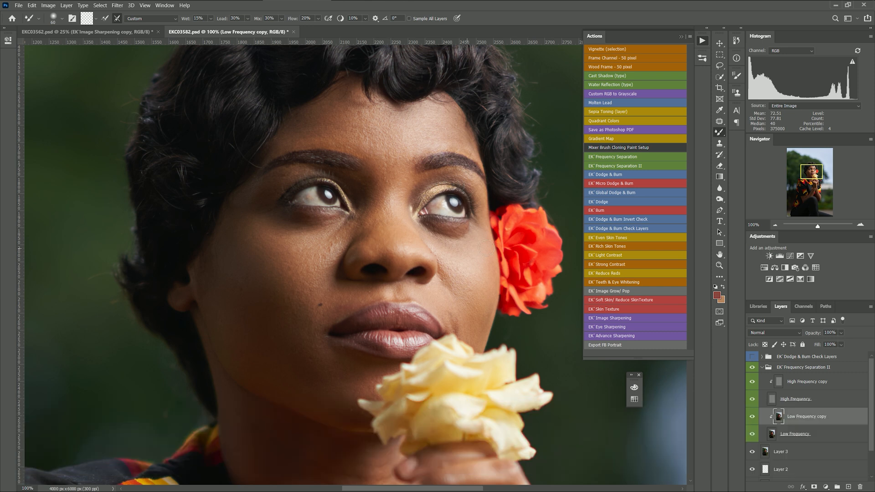
# Blend the outer edge of the flower-side cheek with the Mixer Brush, finishing at a 45-pixel brush size
pyautogui.press('[')
pyautogui.press('[')
pyautogui.moveTo(488, 327); pyautogui.dragTo(492, 301)
pyautogui.press(']')
pyautogui.press(']')
pyautogui.press(']')
pyautogui.press(']')
pyautogui.click(488, 287)
pyautogui.press('[')
pyautogui.press('[')
pyautogui.press('[')
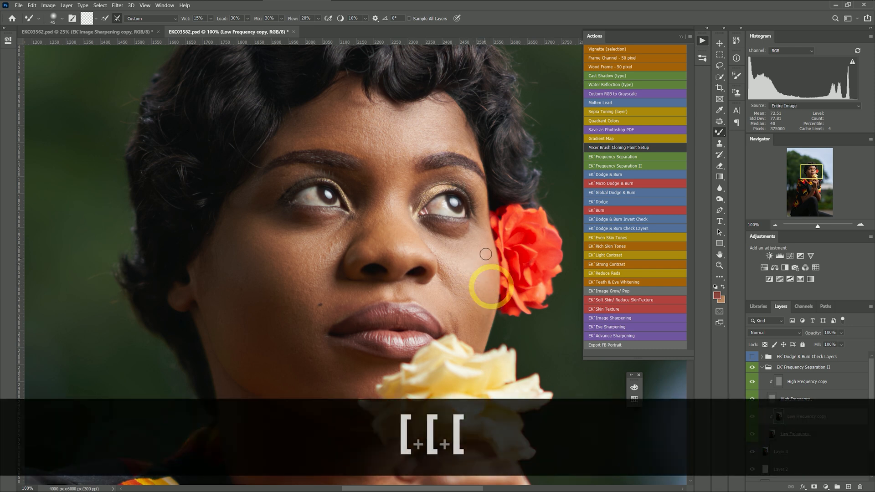
# Blend the upper cheek below the flower-side eye with the Mixer Brush at 45 pixels
pyautogui.press(']')
pyautogui.press(']')
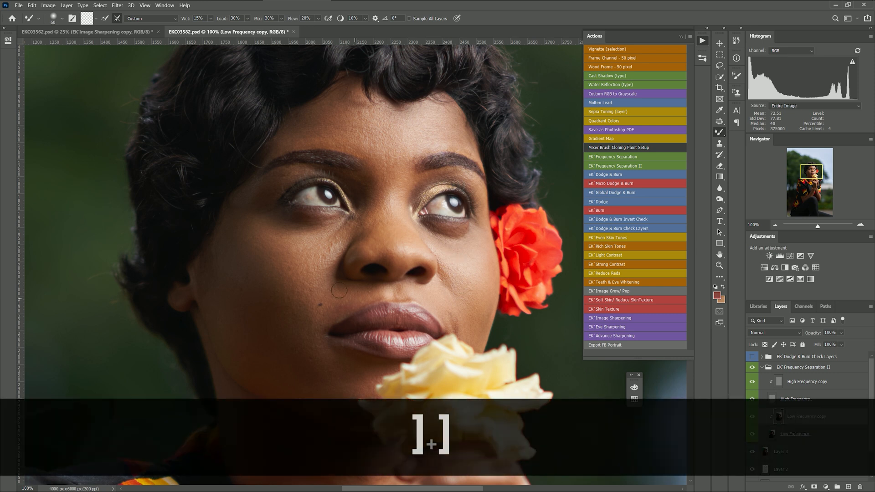
pyautogui.press('[')
pyautogui.press('[')
pyautogui.click(454, 245)
pyautogui.click(461, 237)
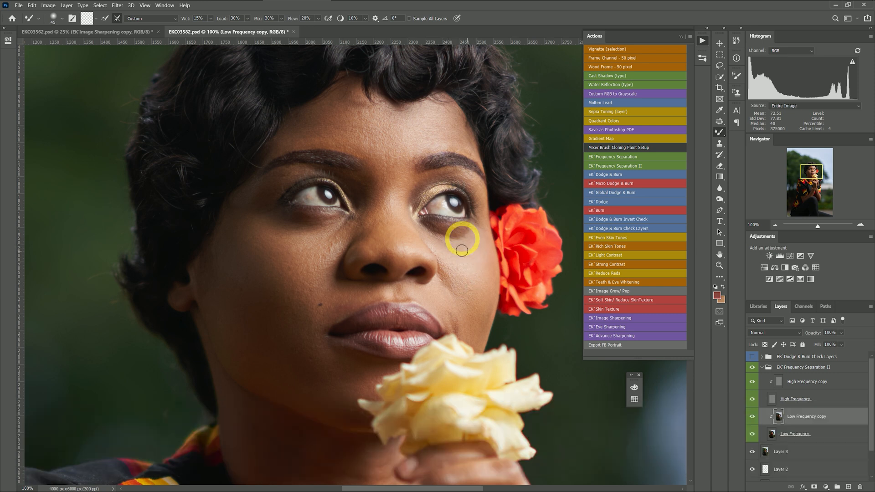
pyautogui.moveTo(445, 249)
pyautogui.mouseDown()
pyautogui.moveTo(465, 239)
pyautogui.moveTo(457, 251)
pyautogui.mouseUp()
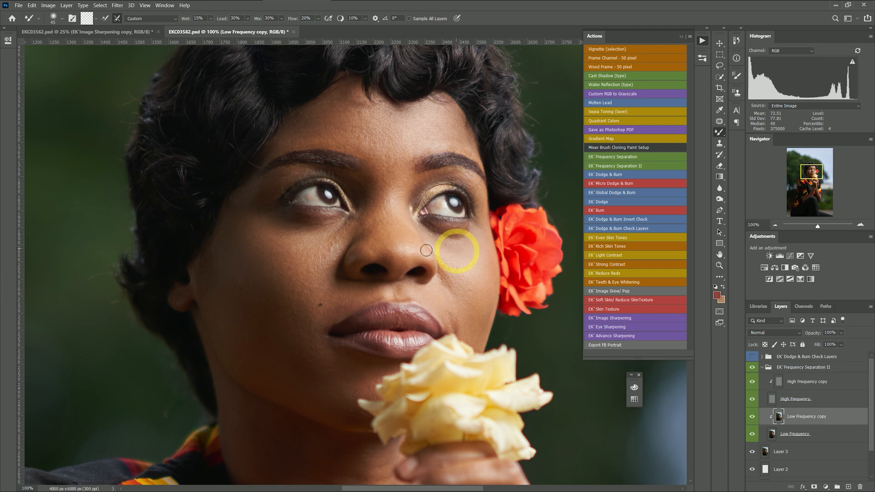
# Blend the outer shadow-side cheek at 60 pixels and beside the nose at 45 pixels, then check the group's visibility
pyautogui.press('[')
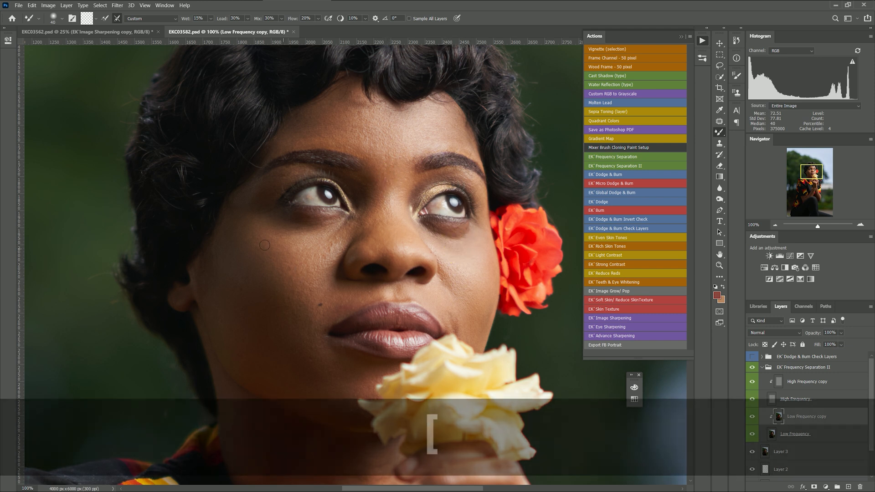
pyautogui.press(']')
pyautogui.press(']')
pyautogui.press(']')
pyautogui.moveTo(258, 255)
pyautogui.mouseDown()
pyautogui.moveTo(246, 229)
pyautogui.moveTo(259, 216)
pyautogui.moveTo(280, 236)
pyautogui.mouseUp()
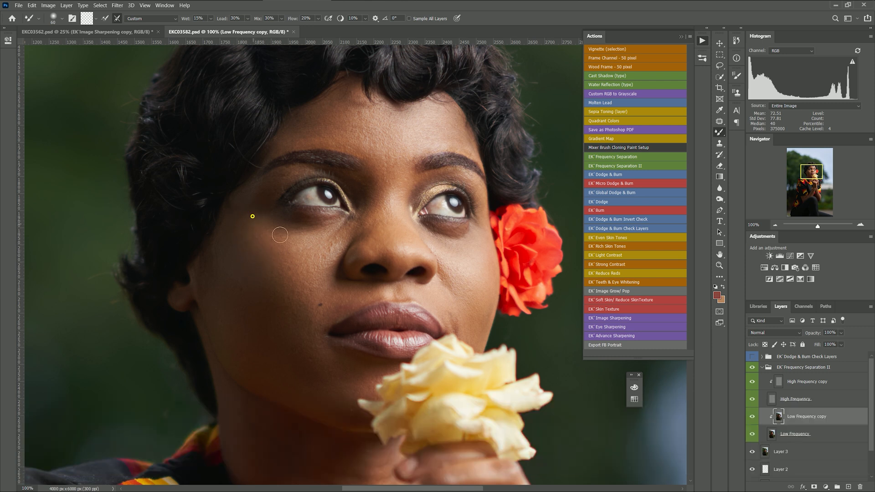
pyautogui.press('[')
pyautogui.press('[')
pyautogui.click(334, 260)
pyautogui.click(752, 367)
# On the High Frequency copy layer, use the Clone Stamp to replace rough texture on the cheek beside the nose
pyautogui.click(779, 384)
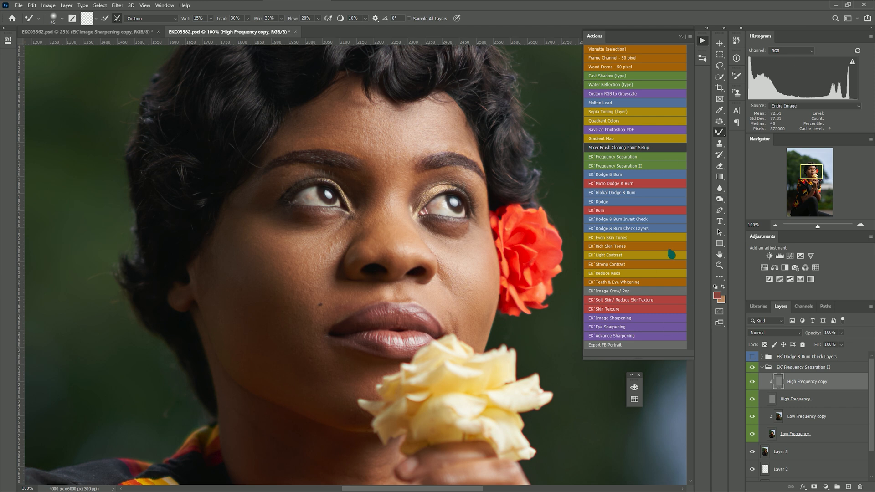
pyautogui.click(720, 144)
pyautogui.hotkey('ctrl', '+')
pyautogui.hotkey('ctrl', '+')
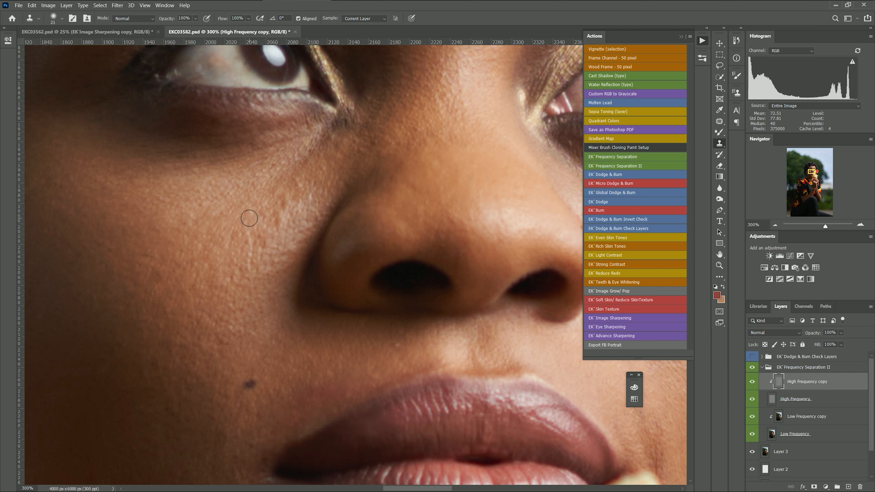
pyautogui.press('alt')
pyautogui.press('alt')
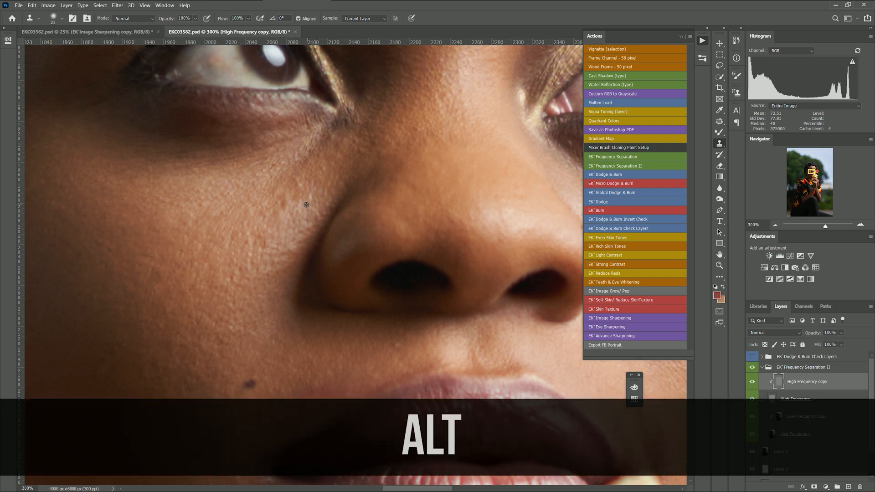
pyautogui.keyDown('alt'); pyautogui.click(285, 205); pyautogui.keyUp('alt')
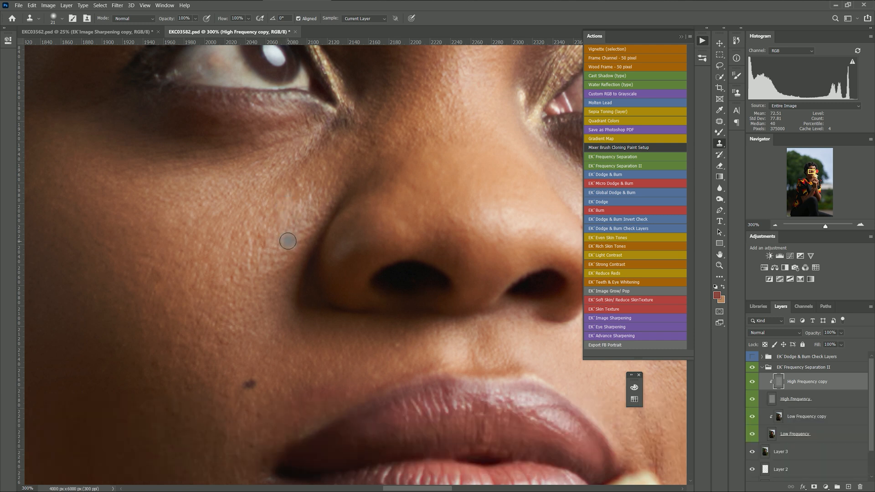
pyautogui.keyDown('alt'); pyautogui.click(275, 207); pyautogui.keyUp('alt')
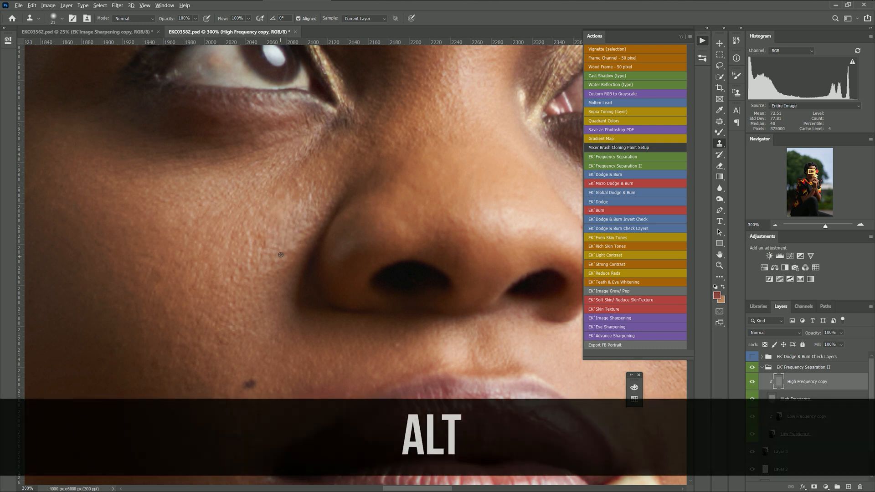
# Reduce the Clone Stamp to 15 pixels and clone clean texture over the shadow-side cheek and the side of the nose
pyautogui.press('[')
pyautogui.press('[')
pyautogui.press('[')
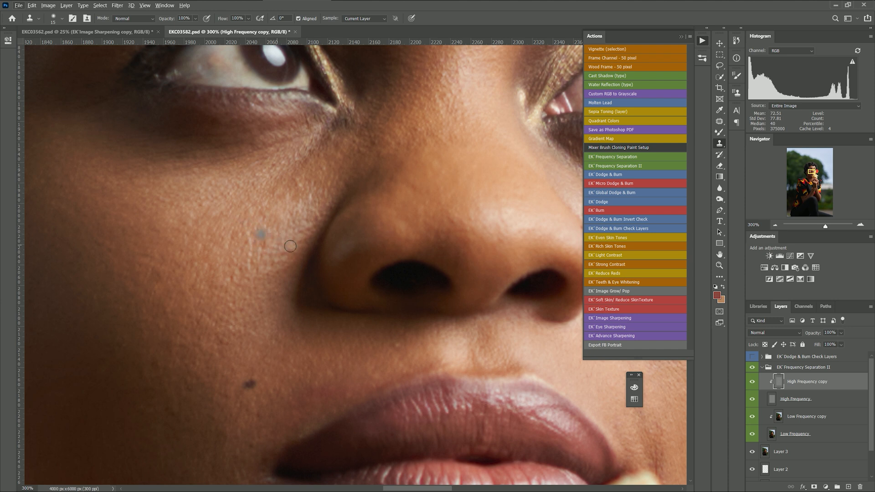
pyautogui.press('alt')
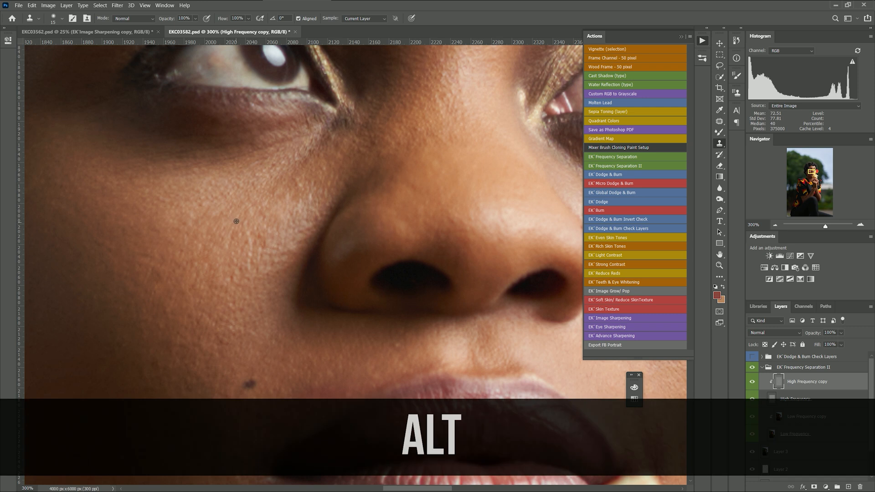
pyautogui.keyDown('alt'); pyautogui.click(236, 221); pyautogui.keyUp('alt')
pyautogui.keyDown('alt'); pyautogui.click(212, 208); pyautogui.keyUp('alt')
pyautogui.keyDown('alt'); pyautogui.click(196, 170); pyautogui.keyUp('alt')
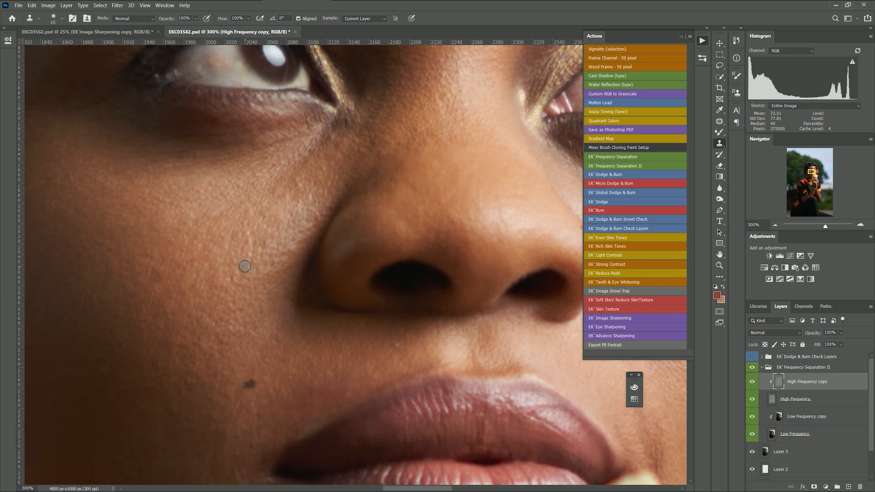
pyautogui.scroll(-1, 244, 265)
pyautogui.scroll(1, 260, 218)
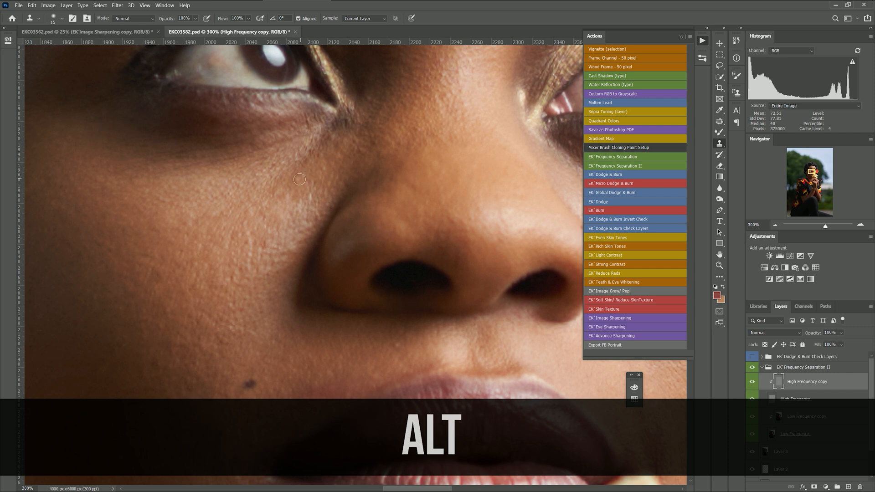
pyautogui.keyDown('alt'); pyautogui.click(310, 180); pyautogui.keyUp('alt')
pyautogui.keyDown('alt'); pyautogui.click(382, 147); pyautogui.keyUp('alt')
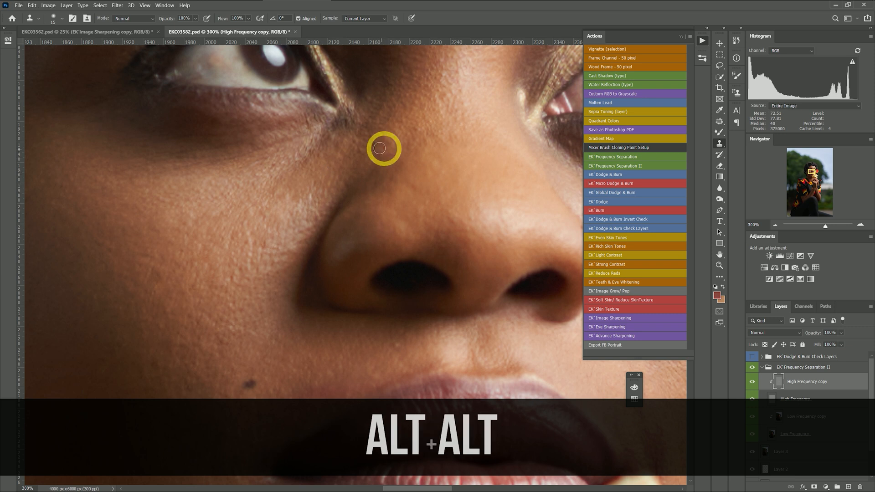
# Clone clean skin texture over uneven spots between the eyebrows and on the upper forehead near the hairline
pyautogui.scroll(10, 416, 186)
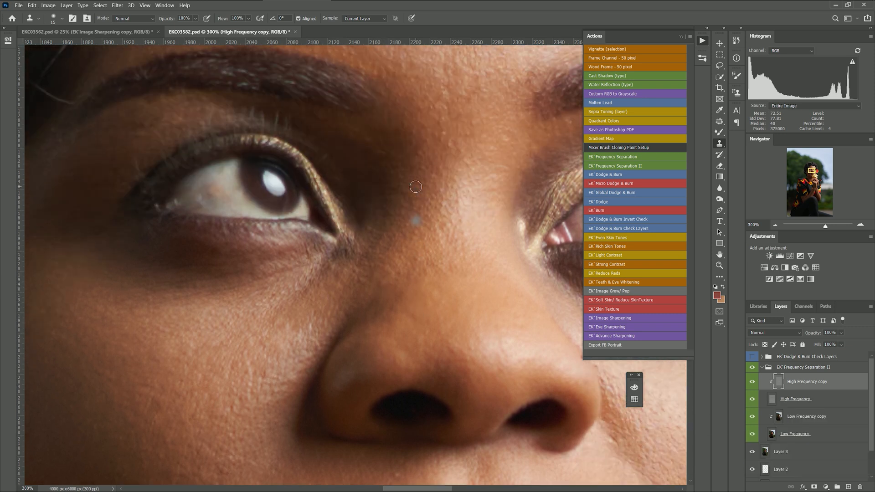
pyautogui.scroll(3, 415, 187)
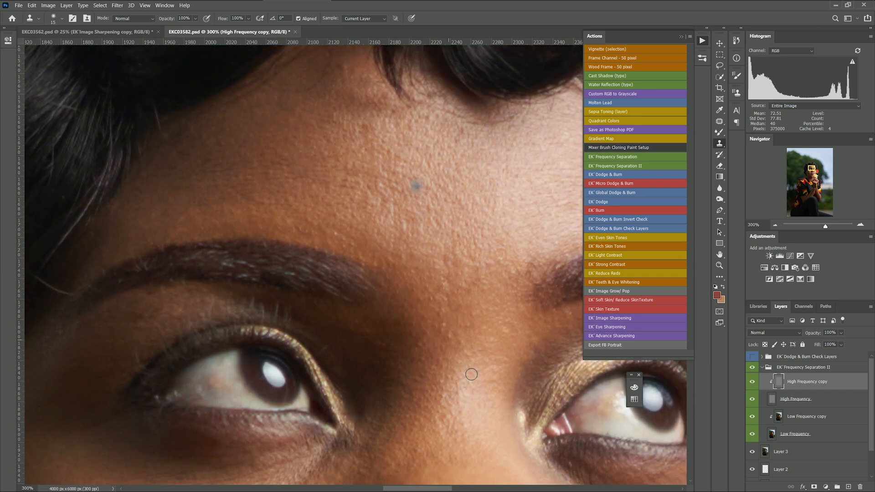
pyautogui.keyDown('alt'); pyautogui.click(452, 350); pyautogui.keyUp('alt')
pyautogui.moveTo(472, 314); pyautogui.dragTo(470, 327)
pyautogui.keyDown('alt'); pyautogui.click(474, 349); pyautogui.keyUp('alt')
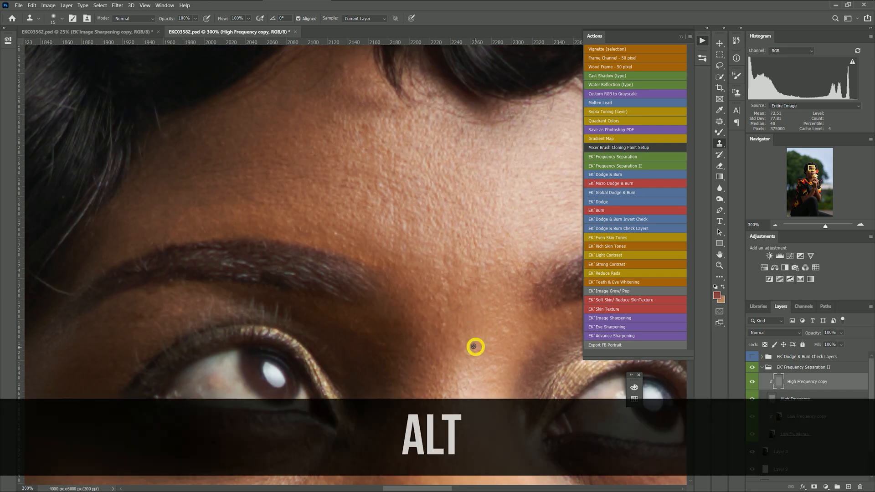
pyautogui.keyDown('alt'); pyautogui.click(453, 318); pyautogui.keyUp('alt')
pyautogui.keyDown('alt'); pyautogui.click(443, 345); pyautogui.keyUp('alt')
pyautogui.scroll(5, 451, 345)
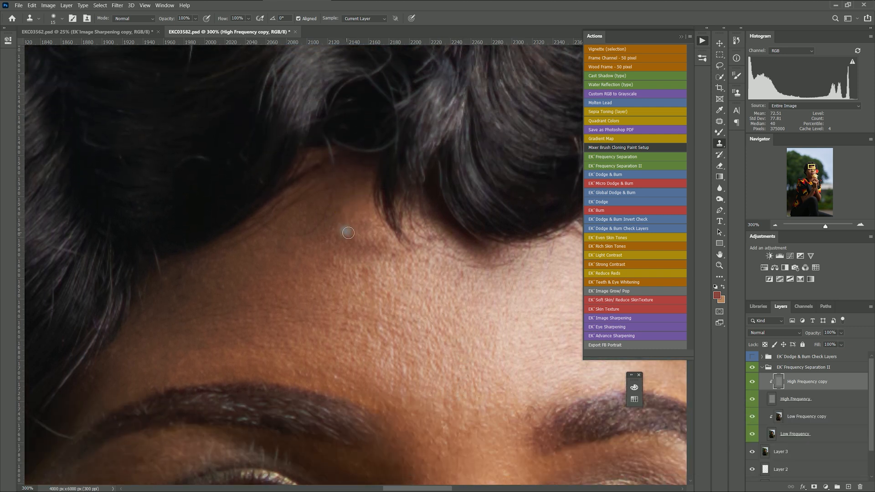
pyautogui.keyDown('alt'); pyautogui.click(348, 221); pyautogui.keyUp('alt')
# Clone smoother skin texture onto the area beneath the inner corner of the shadow-side eye
pyautogui.scroll(-8, 378, 275)
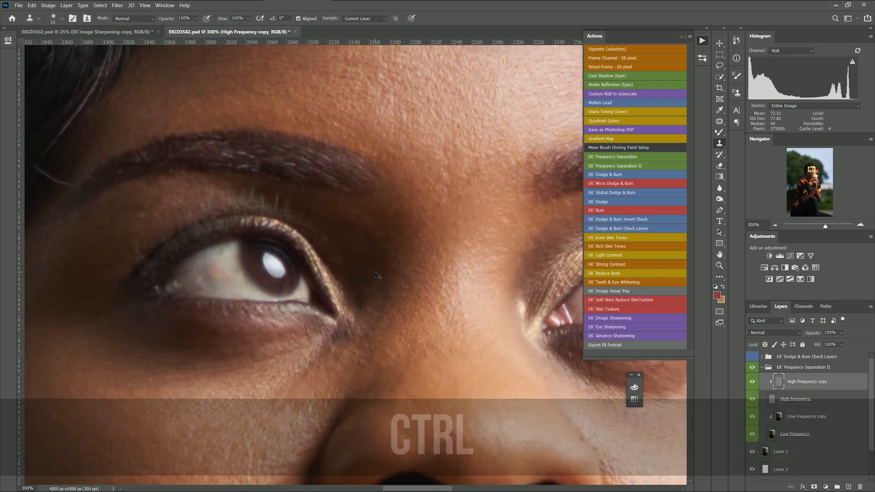
pyautogui.hotkey('ctrl', '-')
pyautogui.hotkey('ctrl', '-')
pyautogui.hotkey('ctrl', '-')
pyautogui.hotkey('ctrl', '-')
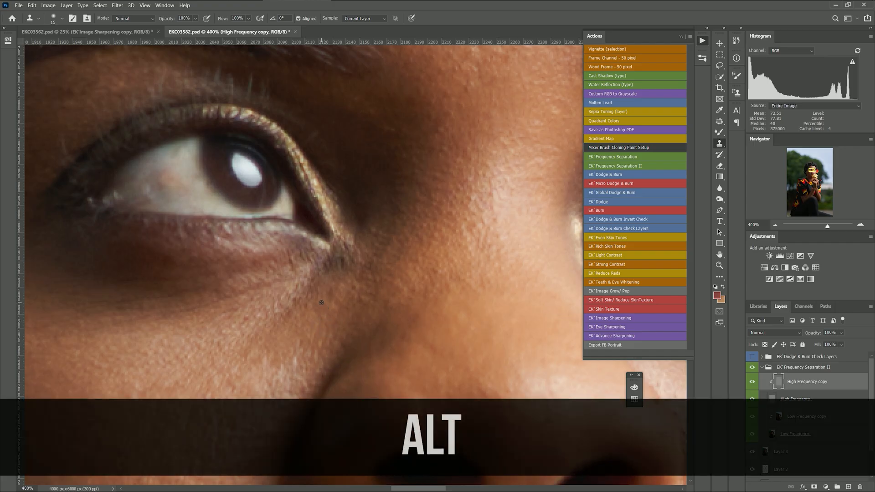
pyautogui.keyDown('alt'); pyautogui.click(306, 302); pyautogui.keyUp('alt')
pyautogui.keyDown('alt'); pyautogui.click(318, 289); pyautogui.keyUp('alt')
pyautogui.click(245, 320)
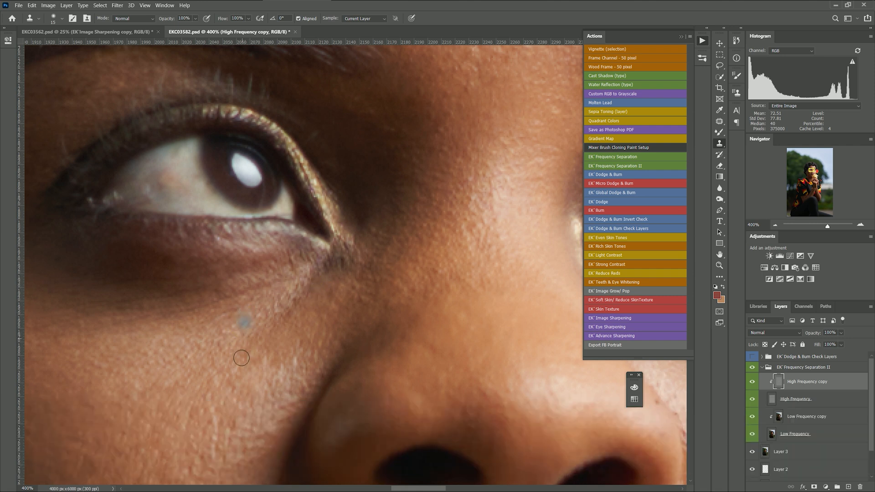
# Clone neighbouring cheek texture along the crease that rises toward the shadow-side eye's inner corner
pyautogui.keyDown('alt'); pyautogui.click(283, 341); pyautogui.keyUp('alt')
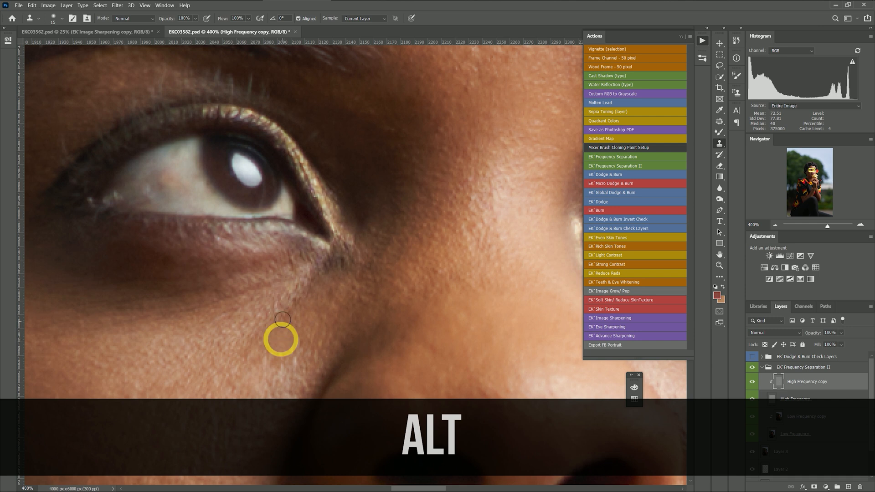
pyautogui.keyDown('alt'); pyautogui.click(286, 338); pyautogui.keyUp('alt')
pyautogui.click(296, 304)
pyautogui.click(300, 302)
pyautogui.click(318, 306)
pyautogui.click(315, 281)
pyautogui.click(322, 275)
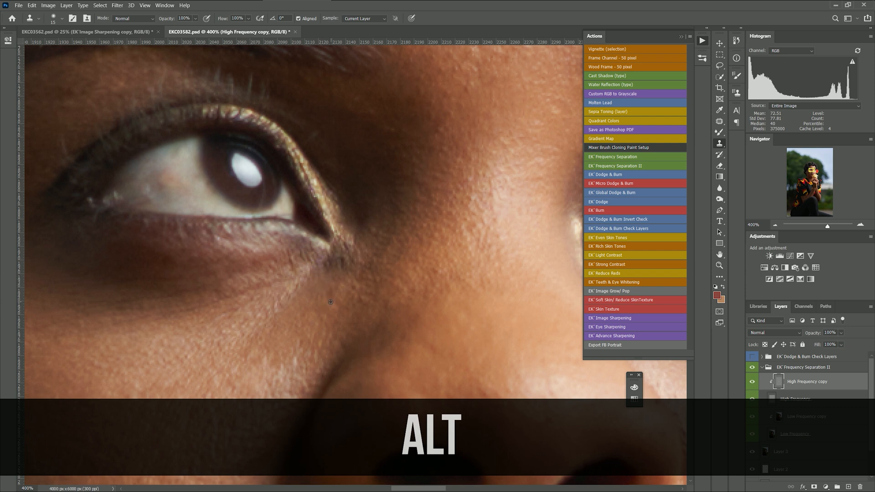
# Clone nose-side skin texture over the dark wrinkled patch at the shadow-side eye's inner corner
pyautogui.click(333, 278)
pyautogui.keyDown('alt'); pyautogui.click(344, 281); pyautogui.keyUp('alt')
pyautogui.click(337, 268)
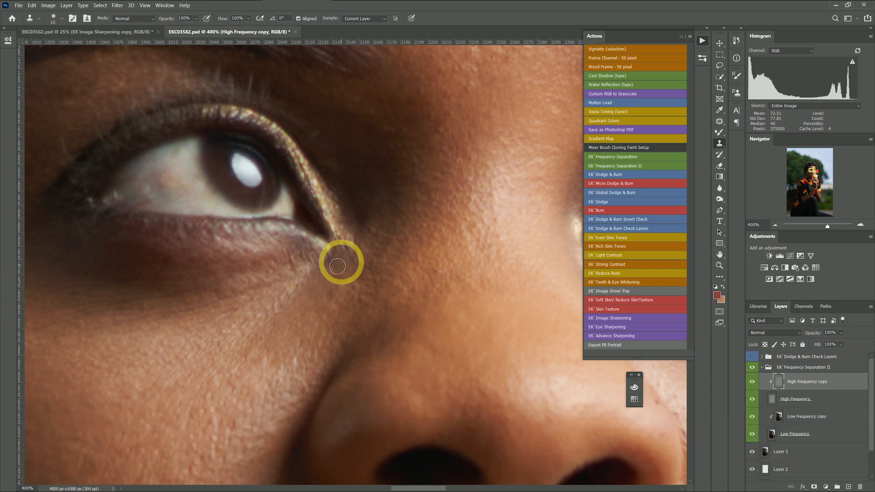
pyautogui.keyDown('alt'); pyautogui.click(373, 244); pyautogui.keyUp('alt')
pyautogui.click(353, 259)
pyautogui.keyDown('alt'); pyautogui.click(364, 249); pyautogui.keyUp('alt')
pyautogui.click(347, 249)
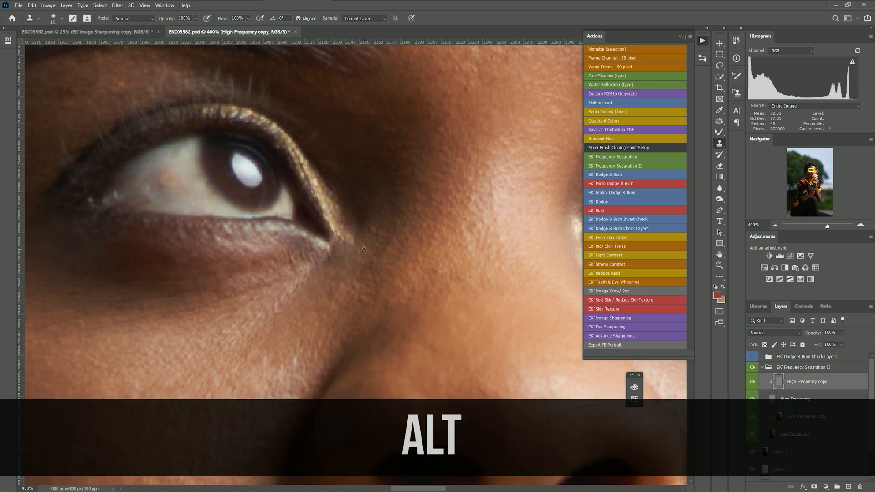
# Clone clean texture over the fine lines where the shadow-side under-eye meets the upper cheek
pyautogui.scroll(-3, 357, 254)
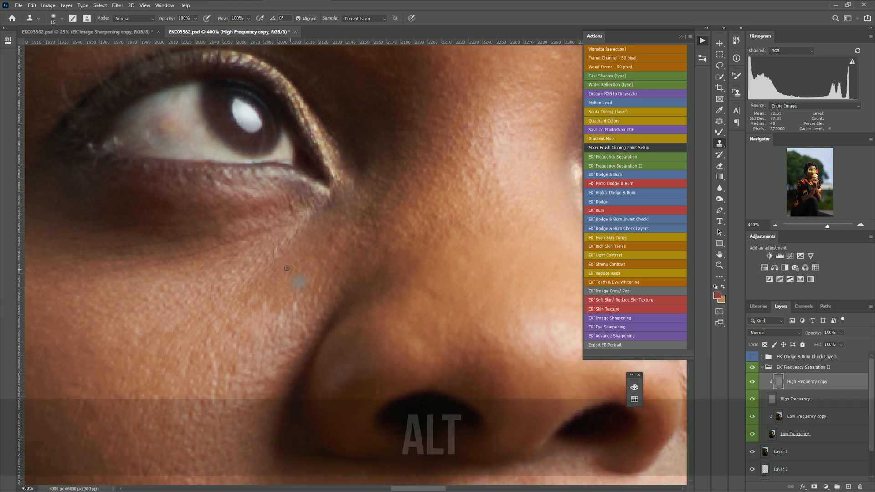
pyautogui.keyDown('alt'); pyautogui.click(257, 261); pyautogui.keyUp('alt')
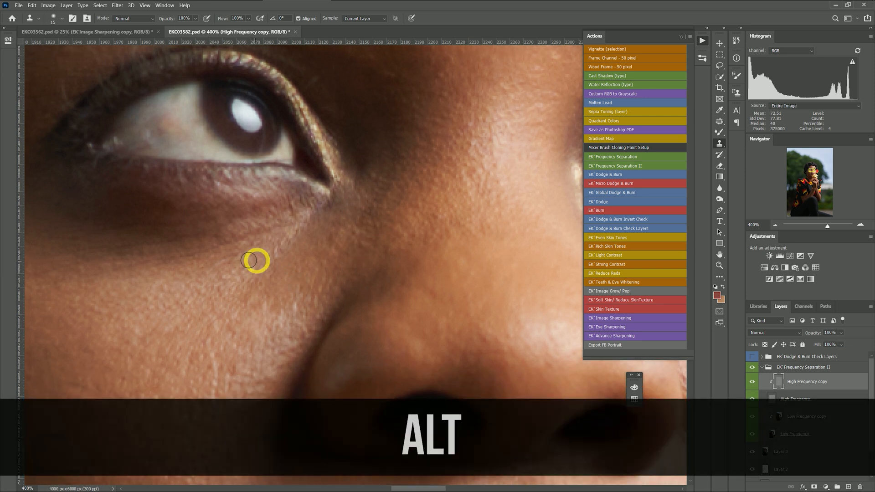
pyautogui.keyDown('alt'); pyautogui.click(268, 246); pyautogui.keyUp('alt')
pyautogui.keyDown('alt'); pyautogui.click(220, 276); pyautogui.keyUp('alt')
pyautogui.keyDown('alt'); pyautogui.click(260, 287); pyautogui.keyUp('alt')
pyautogui.keyDown('alt'); pyautogui.click(234, 272); pyautogui.keyUp('alt')
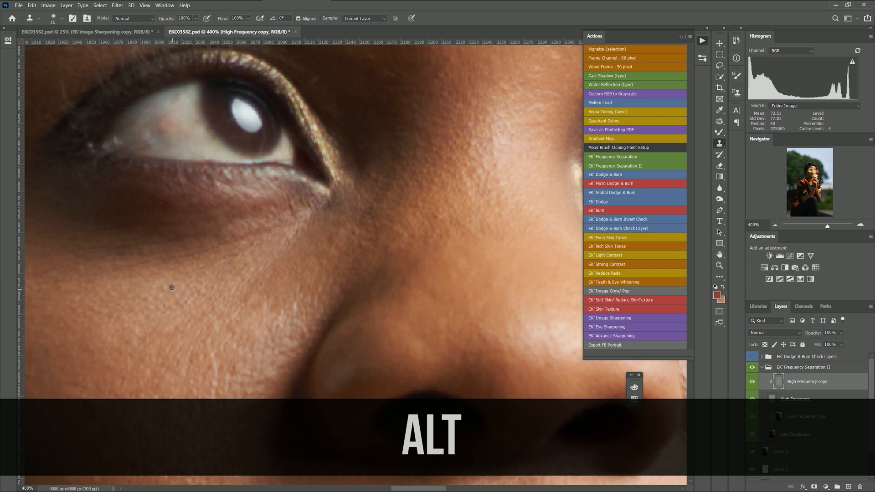
# Examine the cloned skin texture on the whole portrait and closer up on the face
pyautogui.hotkey('ctrl', '-')
pyautogui.hotkey('ctrl', '-')
pyautogui.hotkey('ctrl', '-')
pyautogui.hotkey('ctrl', '-')
pyautogui.hotkey('ctrl', '-')
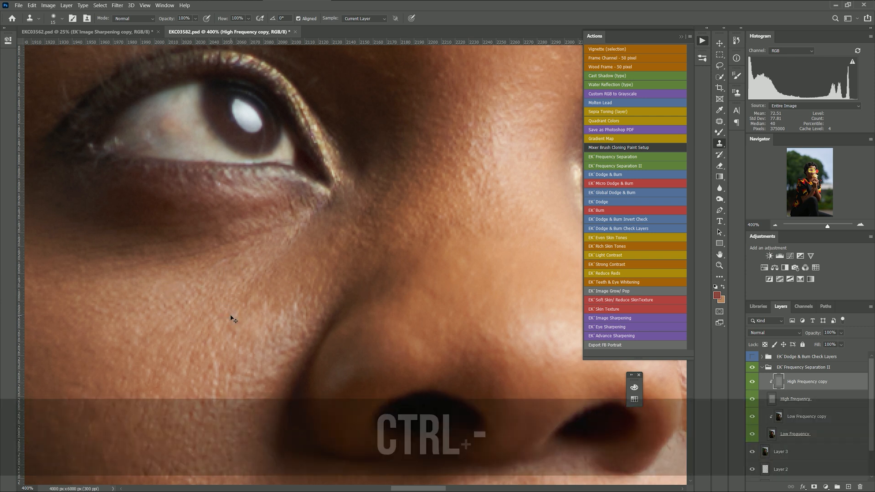
pyautogui.hotkey('ctrl', '-')
pyautogui.hotkey('ctrl', '-')
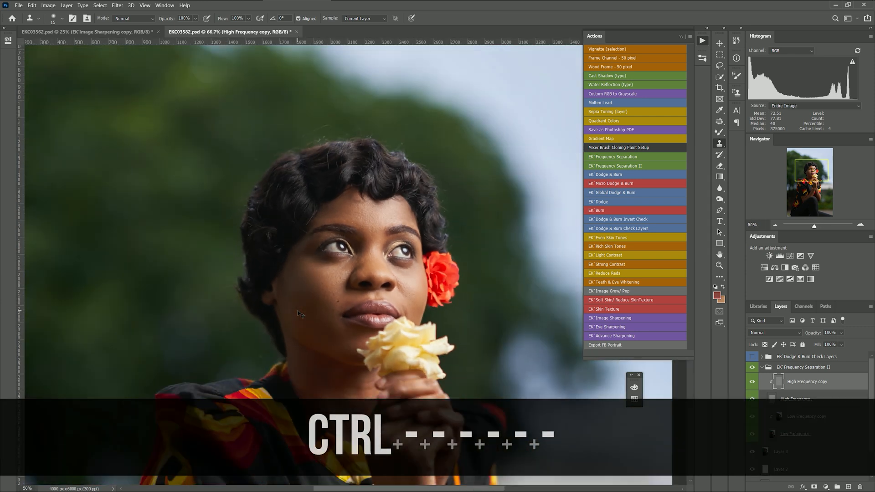
pyautogui.hotkey('ctrl', '=')
pyautogui.hotkey('ctrl', '=')
pyautogui.hotkey('ctrl', '=')
pyautogui.hotkey('ctrl', '=')
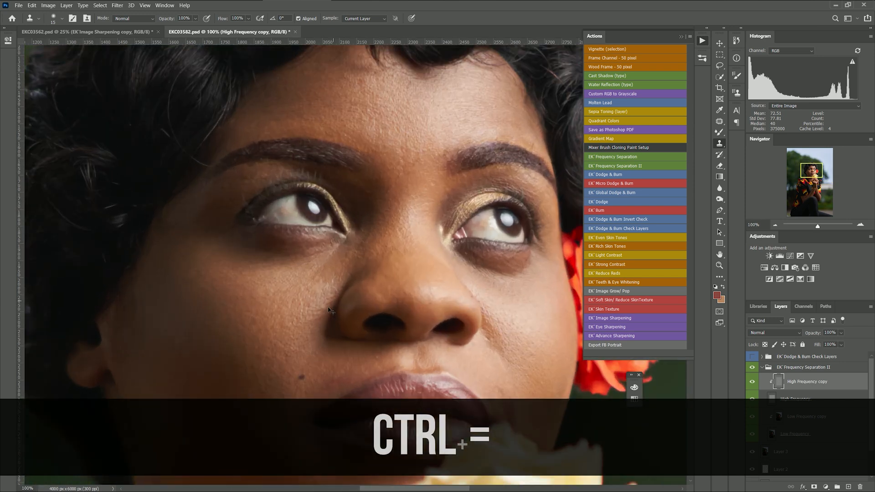
pyautogui.scroll(1, 288, 389)
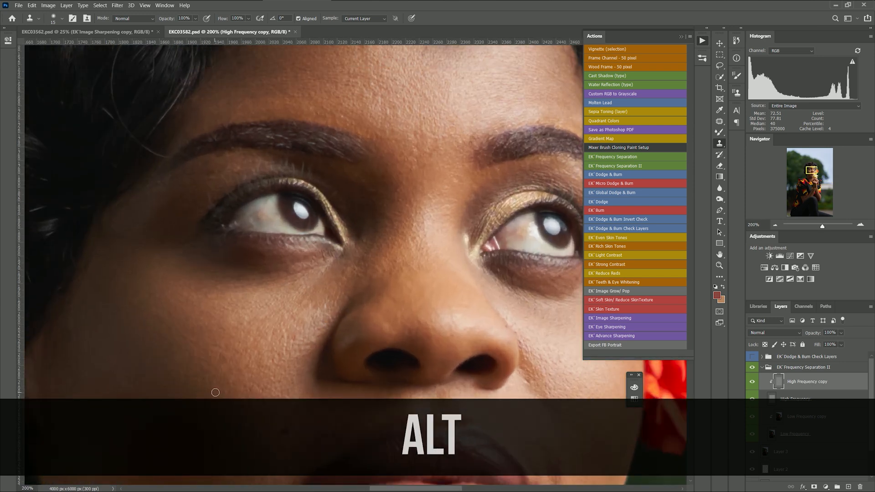
# Clone neighbouring skin texture over the uneven spots on the shadow-side cheek below the eye
pyautogui.click(229, 383)
pyautogui.click(242, 389)
pyautogui.click(223, 395)
pyautogui.scroll(2, 273, 362)
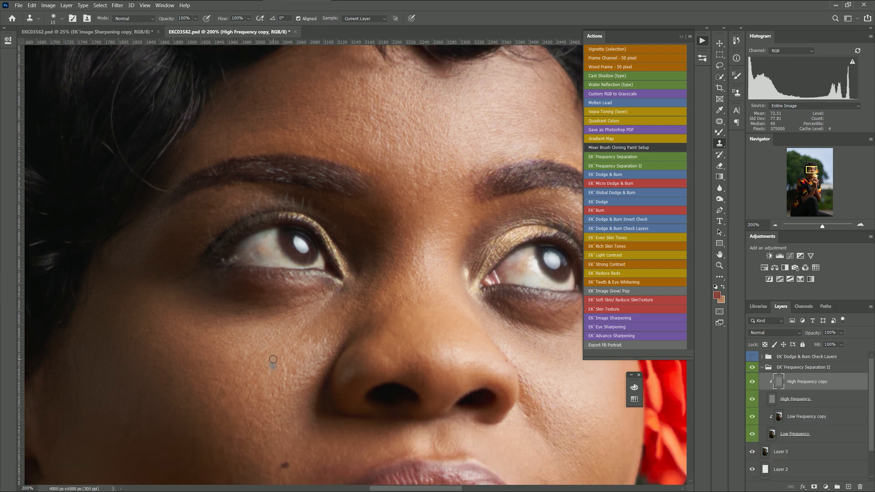
pyautogui.keyDown('alt'); pyautogui.click(224, 399); pyautogui.keyUp('alt')
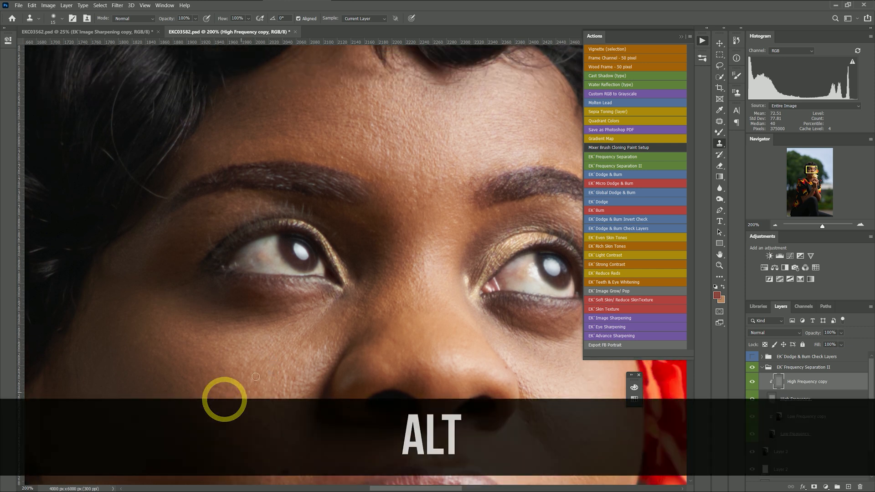
# Check the cloned cheek and compare the portrait with and without the EK' Frequency Separation II group
pyautogui.scroll(-3, 236, 352)
pyautogui.scroll(3, 417, 360)
pyautogui.scroll(-3, 416, 360)
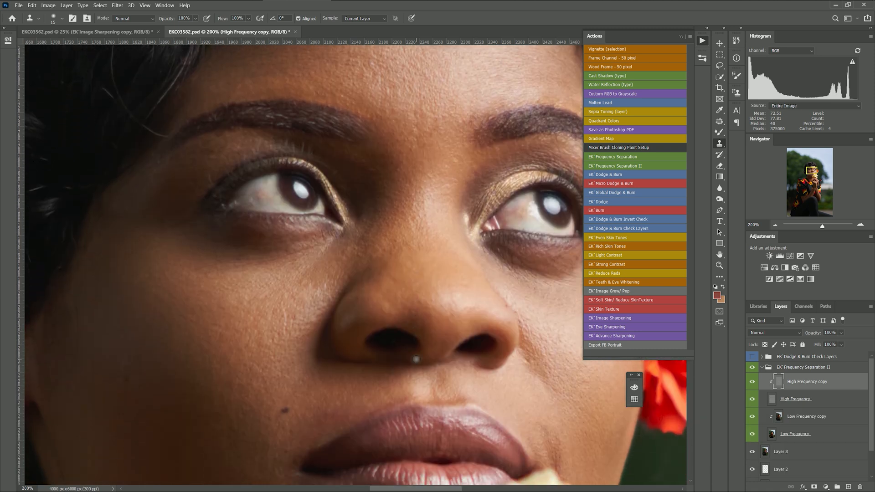
pyautogui.moveTo(456, 490)
pyautogui.mouseDown()
pyautogui.moveTo(474, 490)
pyautogui.moveTo(456, 490)
pyautogui.mouseUp()
pyautogui.hotkey('ctrl', '-')
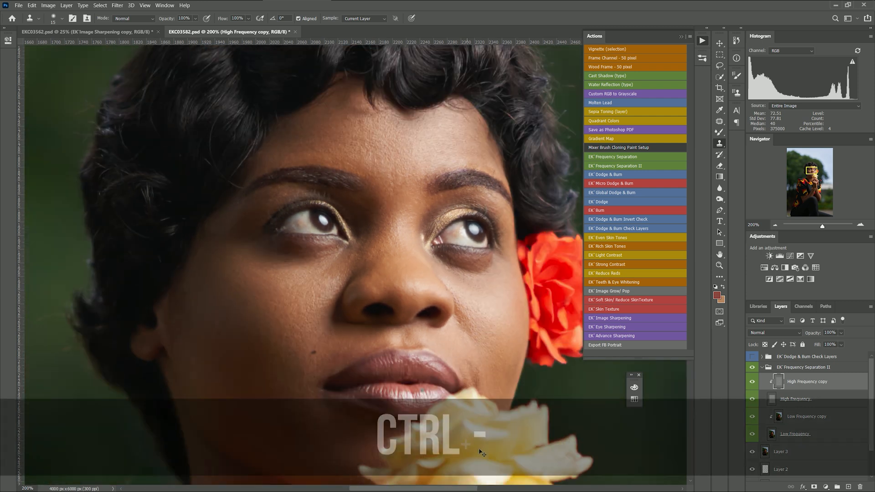
pyautogui.click(752, 367)
pyautogui.scroll(1, 391, 237)
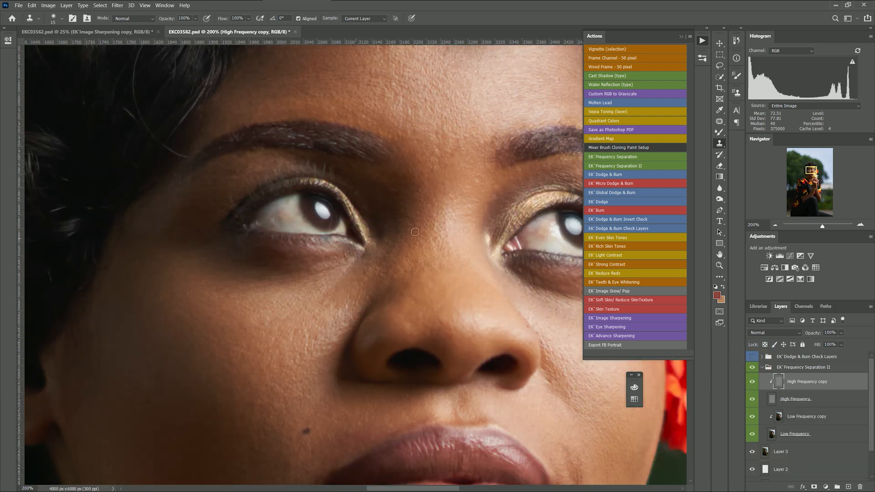
# Clone nearby clean texture over the skin between the eyebrows and along the nose bridge
pyautogui.keyDown('alt'); pyautogui.click(477, 182); pyautogui.keyUp('alt')
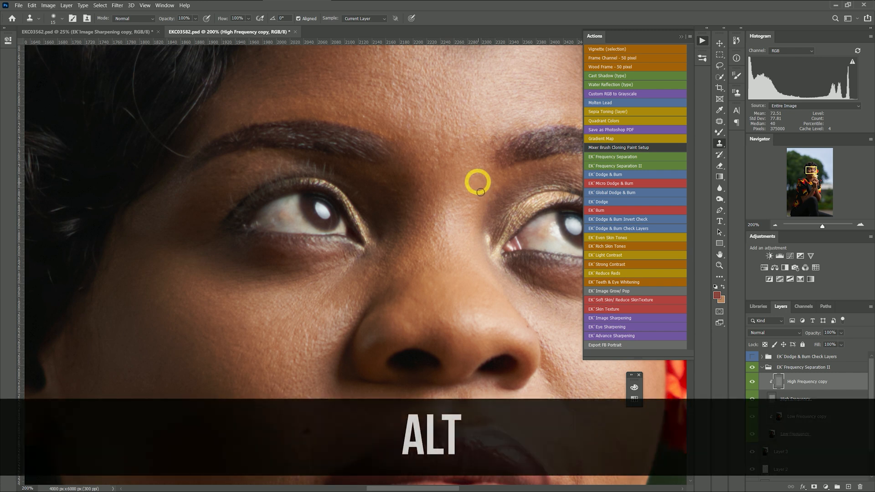
pyautogui.keyDown('alt'); pyautogui.click(482, 200); pyautogui.keyUp('alt')
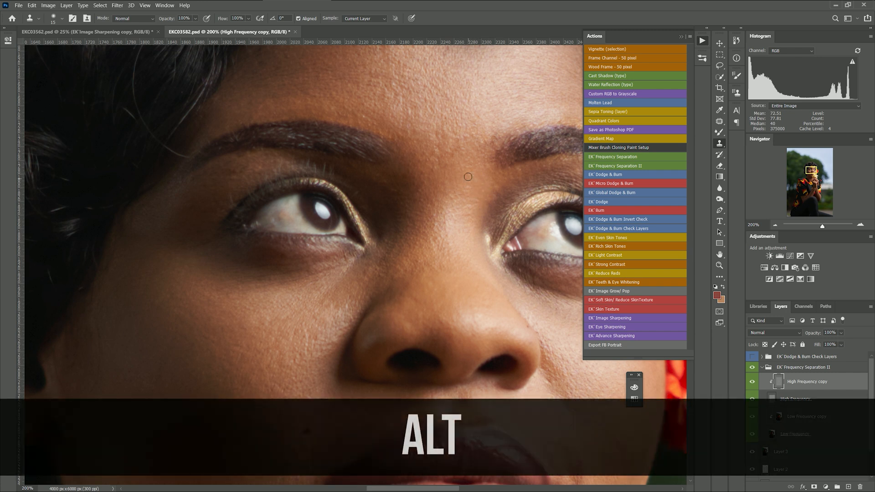
pyautogui.click(452, 196)
pyautogui.scroll(-5, 453, 215)
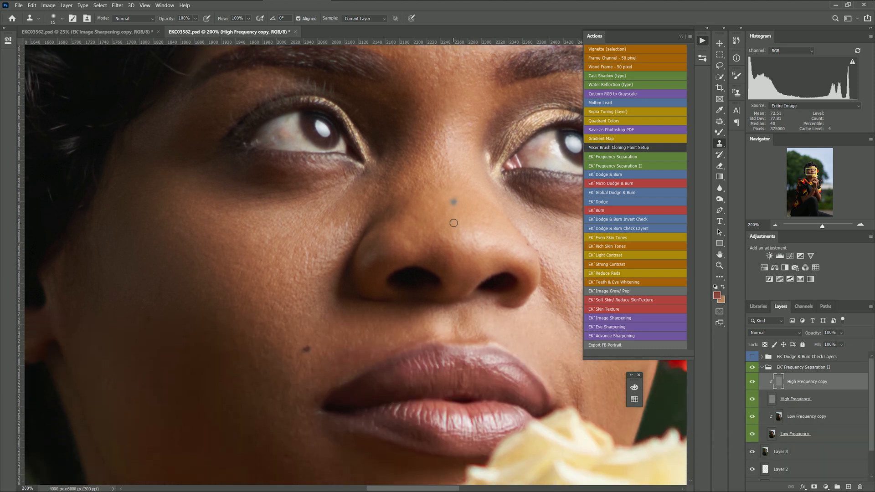
pyautogui.scroll(-1, 453, 223)
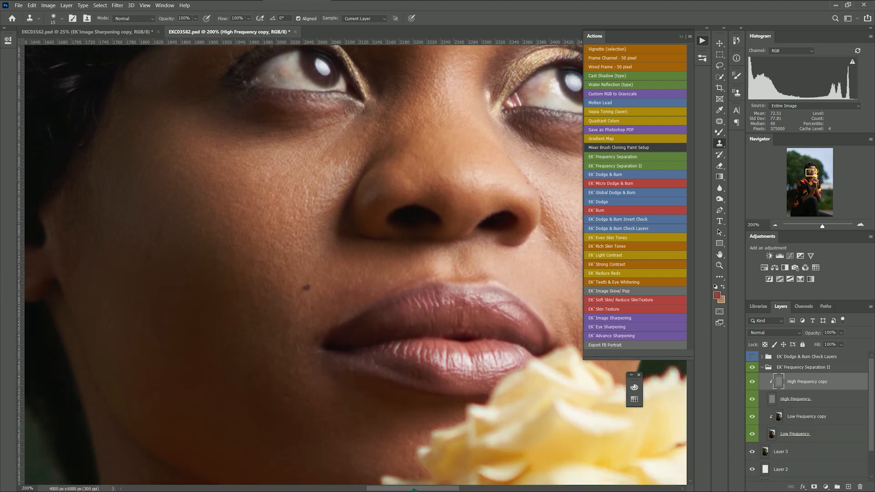
# Clone neighbouring forehead texture over the rough skin above the lit-side eyebrow
pyautogui.hscroll(5, 356, 264)
pyautogui.scroll(10, 413, 285)
pyautogui.hscroll(-2, 412, 285)
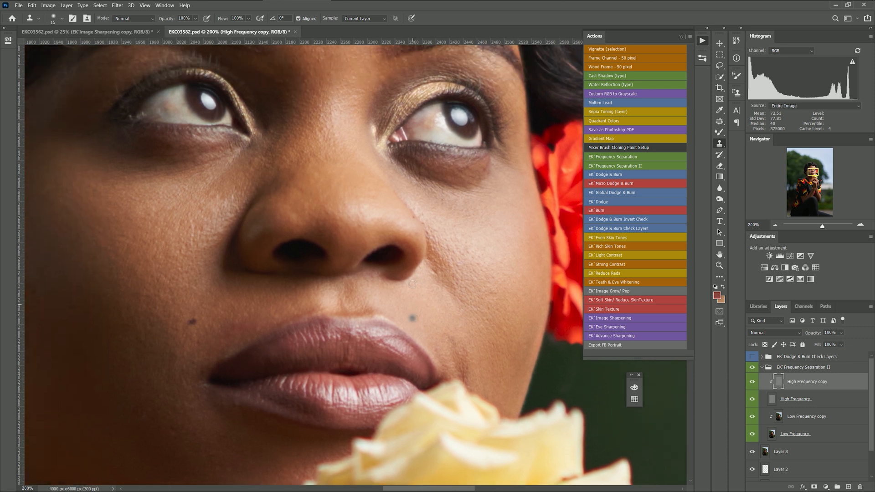
pyautogui.scroll(9, 412, 285)
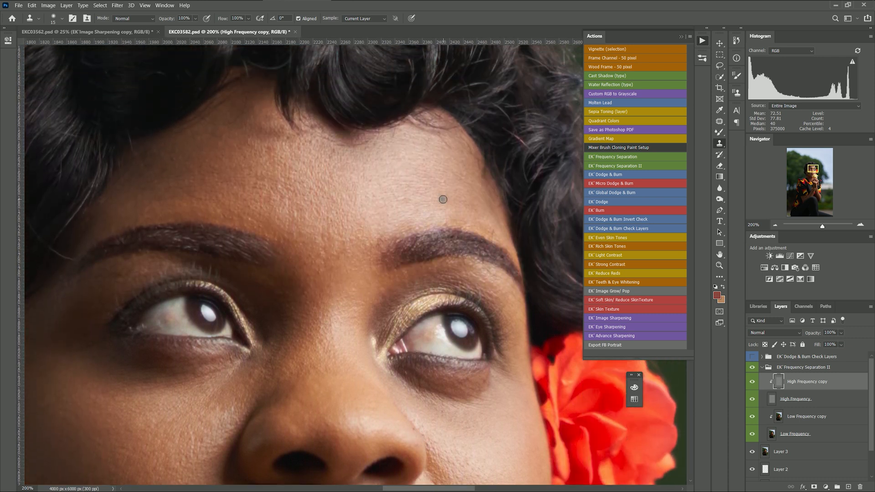
pyautogui.keyDown('alt'); pyautogui.click(450, 181); pyautogui.keyUp('alt')
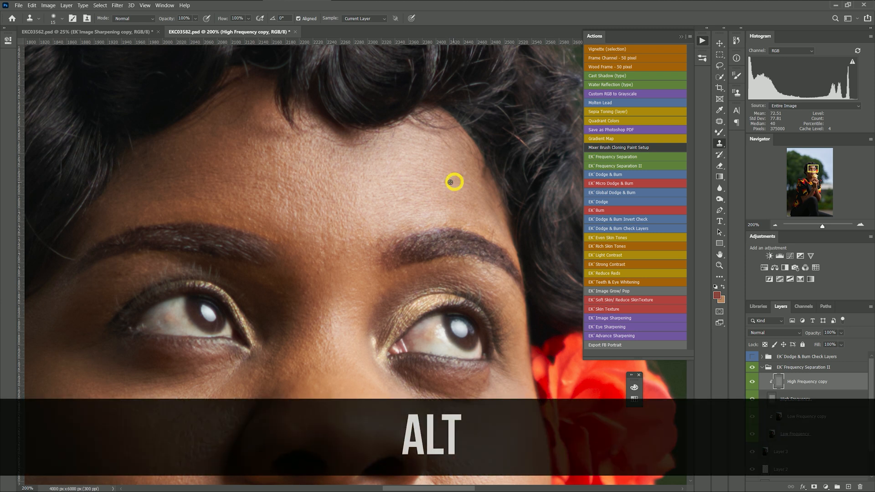
pyautogui.keyDown('alt'); pyautogui.click(443, 181); pyautogui.keyUp('alt')
pyautogui.keyDown('alt'); pyautogui.click(438, 181); pyautogui.keyUp('alt')
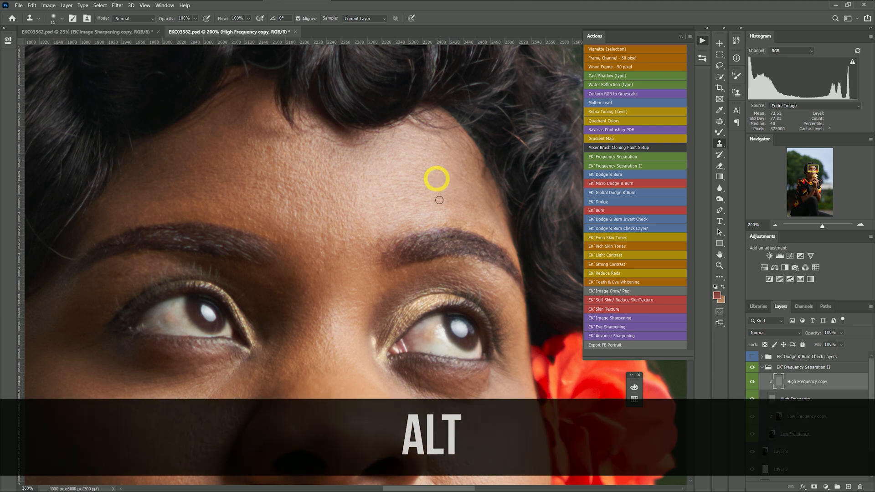
pyautogui.click(373, 196)
pyautogui.click(371, 181)
# Clone adjacent skin texture beside the nose, just below the shadow-side eye's inner corner
pyautogui.click(275, 263)
pyautogui.keyDown('alt'); pyautogui.click(264, 267); pyautogui.keyUp('alt')
pyautogui.keyDown('alt'); pyautogui.click(269, 269); pyautogui.keyUp('alt')
pyautogui.click(271, 259)
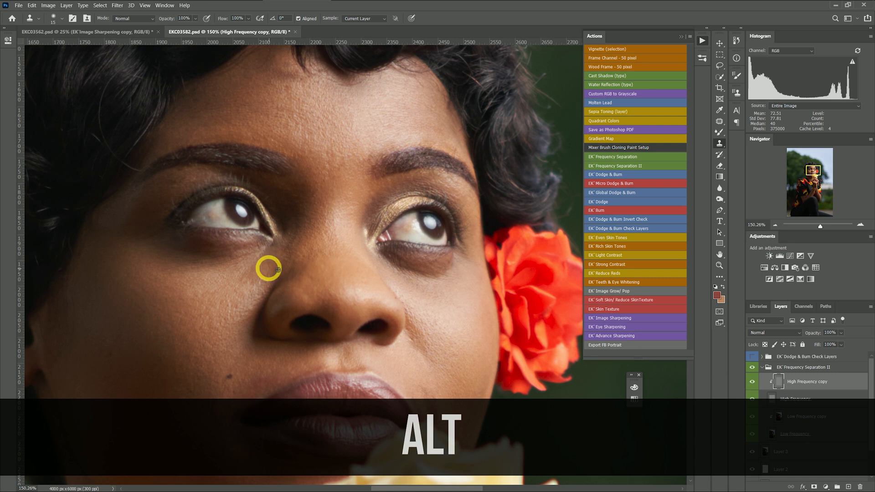
pyautogui.keyDown('alt'); pyautogui.click(272, 268); pyautogui.keyUp('alt')
# Clone clean cheek texture along the lit-side smile line, from near the mouth corner up toward the nostril
pyautogui.keyDown('alt'); pyautogui.click(431, 371); pyautogui.keyUp('alt')
pyautogui.click(427, 369)
pyautogui.click(419, 353)
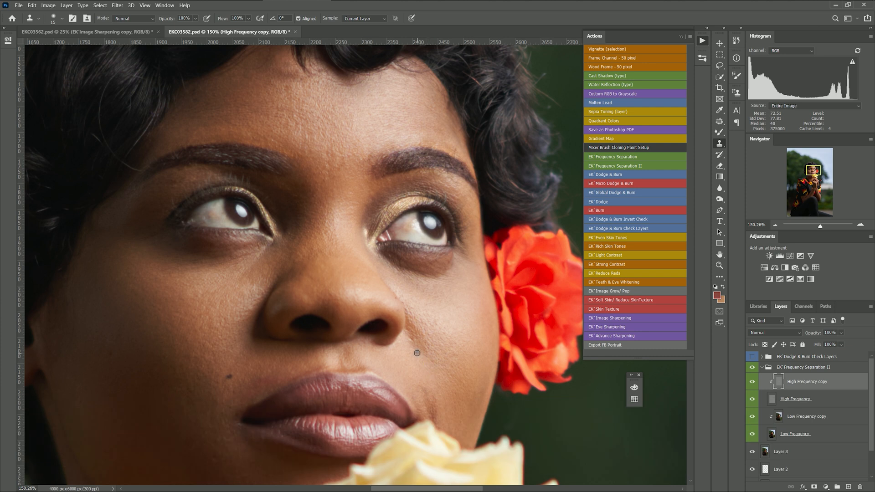
pyautogui.click(417, 350)
pyautogui.keyDown('alt'); pyautogui.click(422, 342); pyautogui.keyUp('alt')
pyautogui.keyDown('alt'); pyautogui.click(427, 352); pyautogui.keyUp('alt')
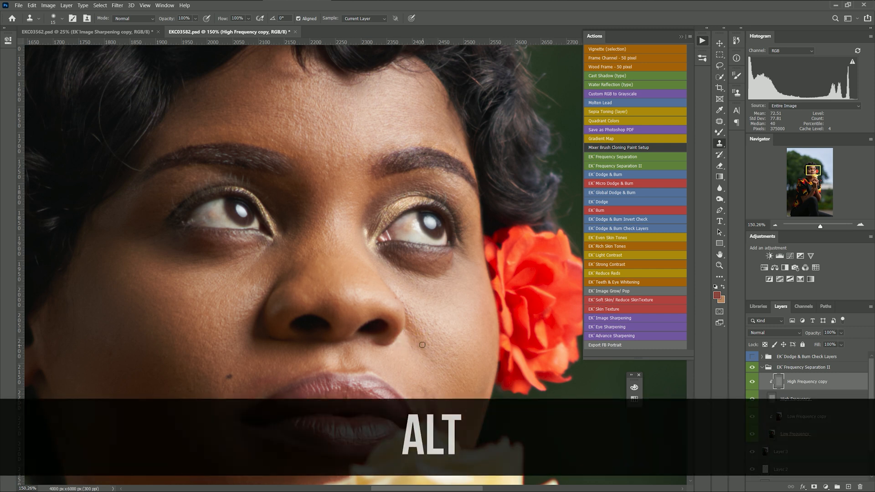
pyautogui.click(422, 339)
# Clone smoother neighbouring texture over the rough skin in the middle of the lit-side cheek
pyautogui.keyDown('alt'); pyautogui.click(412, 310); pyautogui.keyUp('alt')
pyautogui.keyDown('alt'); pyautogui.click(436, 341); pyautogui.keyUp('alt')
pyautogui.keyDown('alt'); pyautogui.click(448, 342); pyautogui.keyUp('alt')
pyautogui.click(443, 334)
pyautogui.keyDown('alt'); pyautogui.click(446, 343); pyautogui.keyUp('alt')
pyautogui.click(432, 327)
pyautogui.click(426, 315)
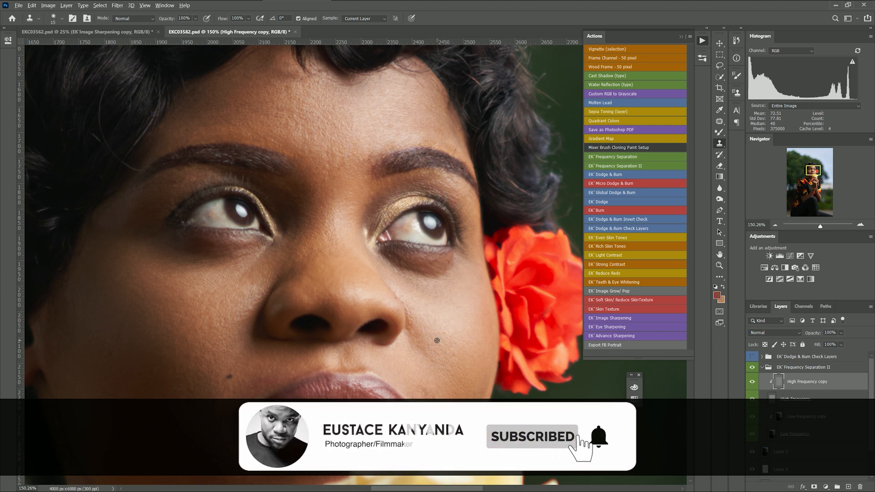
# Clone nearby texture over the skin between the lit-side nostril and the upper lip's corner
pyautogui.click(414, 341)
pyautogui.click(413, 349)
pyautogui.keyDown('alt'); pyautogui.click(423, 360); pyautogui.keyUp('alt')
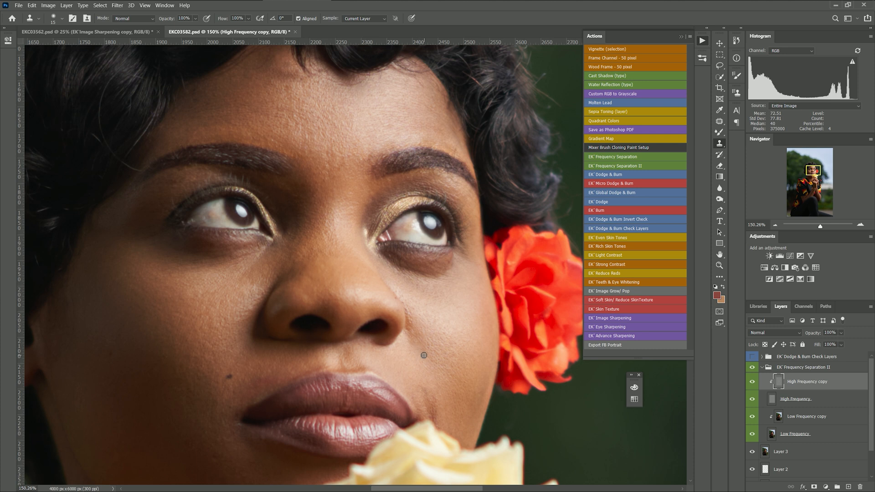
pyautogui.keyDown('alt'); pyautogui.click(422, 361); pyautogui.keyUp('alt')
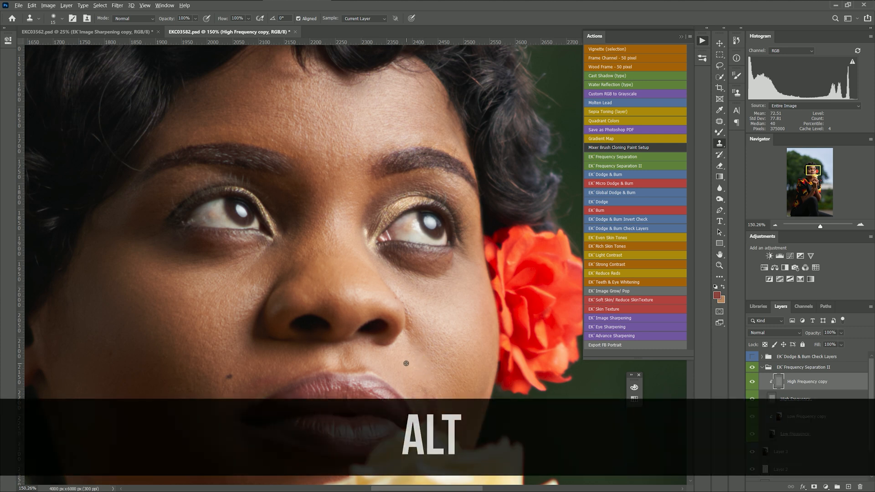
# Compare the portrait at 66.7% zoom with the EK' Frequency Separation II group hidden and shown
pyautogui.hotkey('ctrl', '-')
pyautogui.hotkey('ctrl', '-')
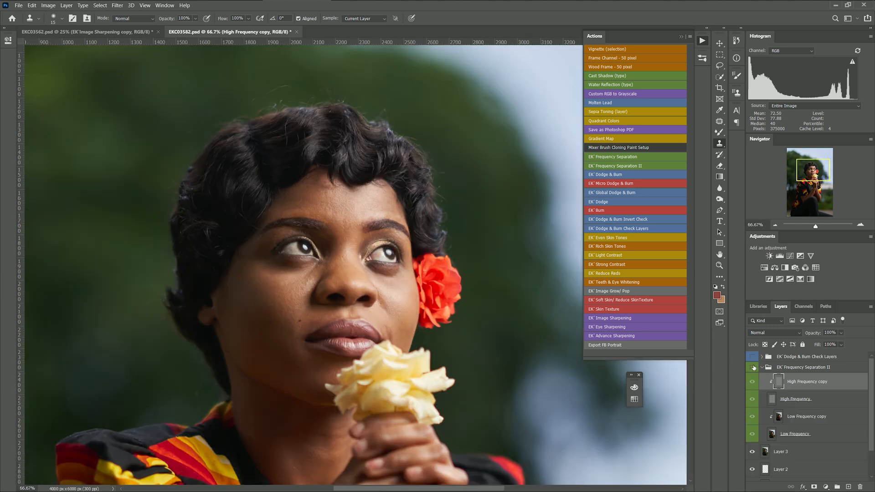
pyautogui.click(753, 367)
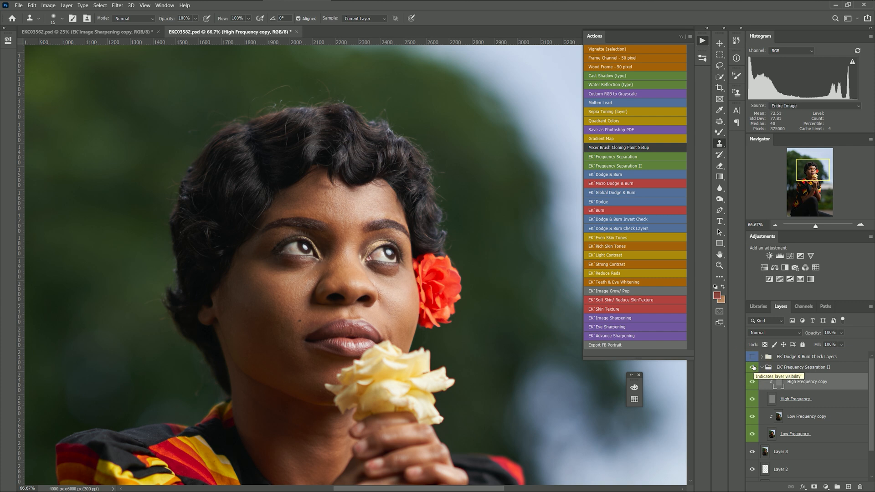
pyautogui.click(753, 367)
pyautogui.click(753, 367)
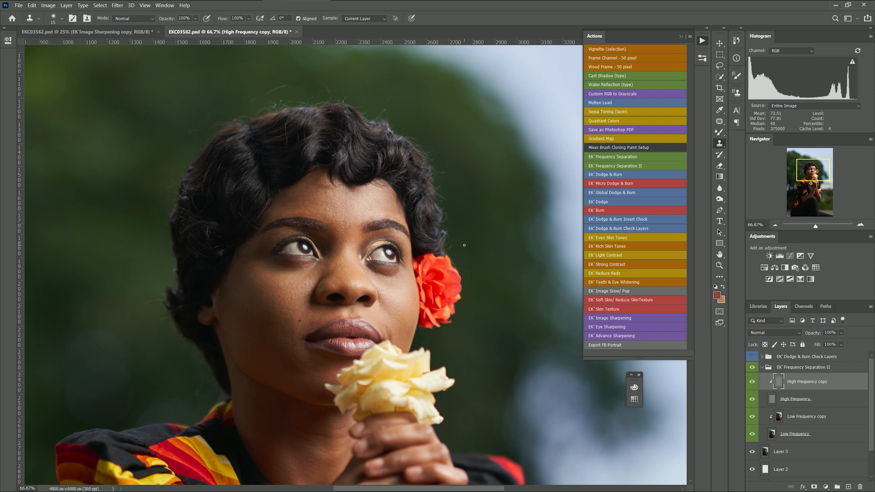
# Save EKC03582.psd, accepting the Photoshop format options
pyautogui.hotkey('ctrl', 's')
pyautogui.click(467, 263)
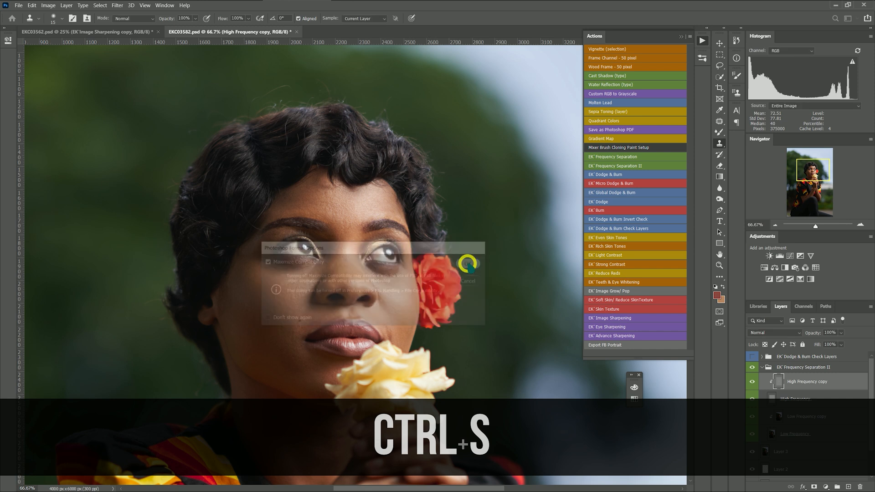
pyautogui.click(442, 186)
pyautogui.hotkey('ctrl', 's')
pyautogui.click(468, 263)
pyautogui.scroll(5, 366, 313)
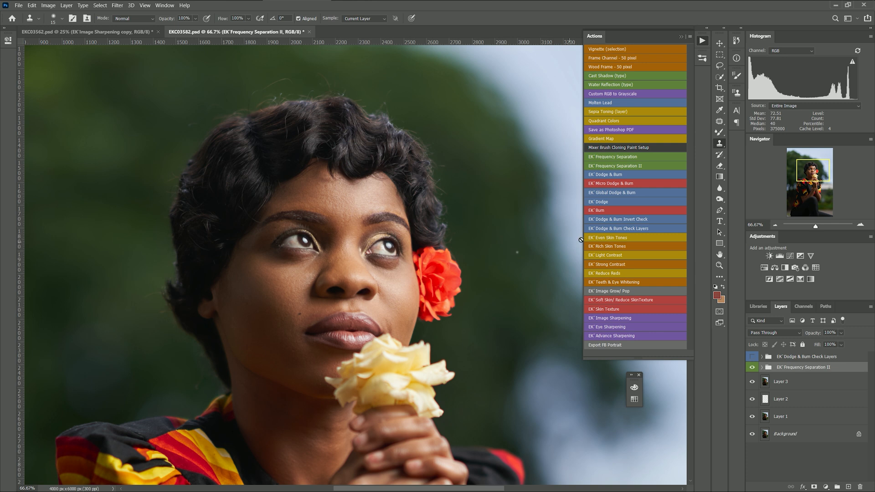
# Try the EK' Dodge & Burn Check Layers and EK' Dodge & Burn Invert Check actions, deleting each generated group
pyautogui.click(636, 229)
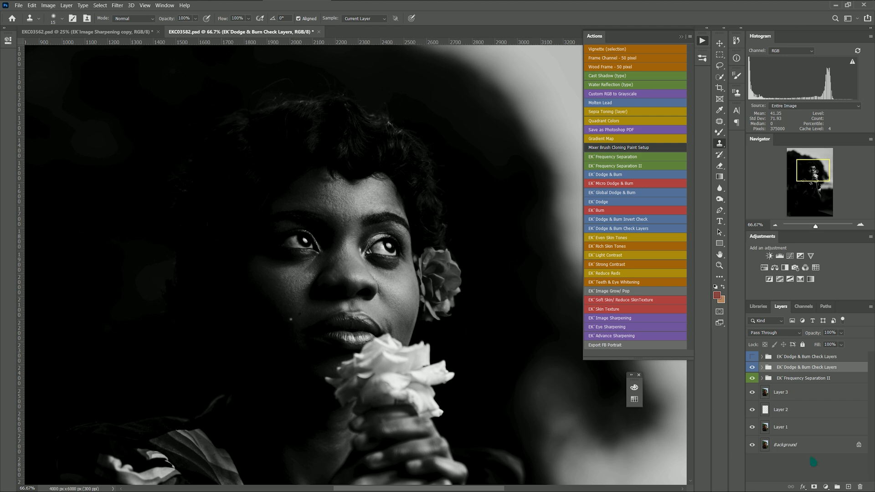
pyautogui.moveTo(820, 374)
pyautogui.mouseDown()
pyautogui.moveTo(823, 469)
pyautogui.moveTo(860, 487)
pyautogui.mouseUp()
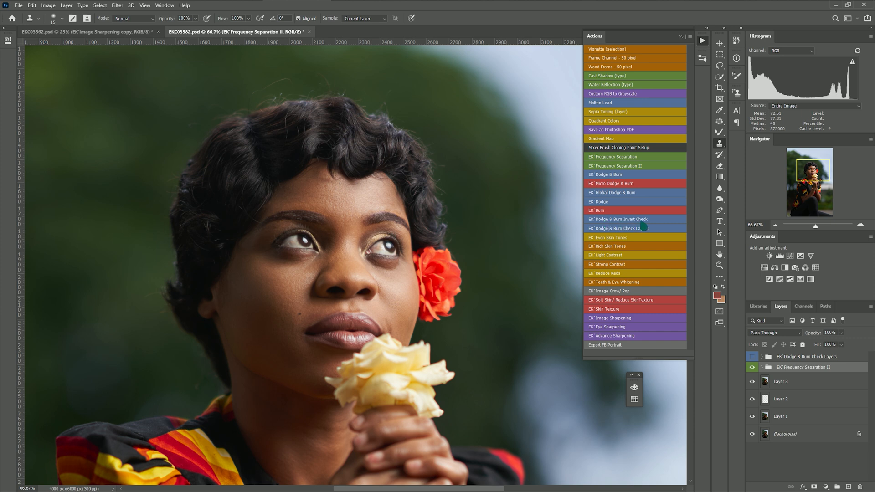
pyautogui.click(640, 219)
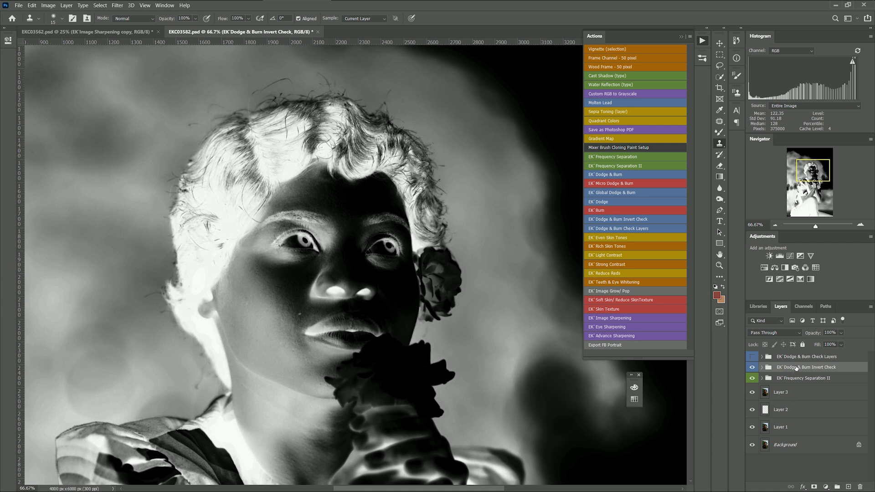
pyautogui.moveTo(797, 368)
pyautogui.mouseDown()
pyautogui.moveTo(816, 461)
pyautogui.moveTo(860, 487)
pyautogui.mouseUp()
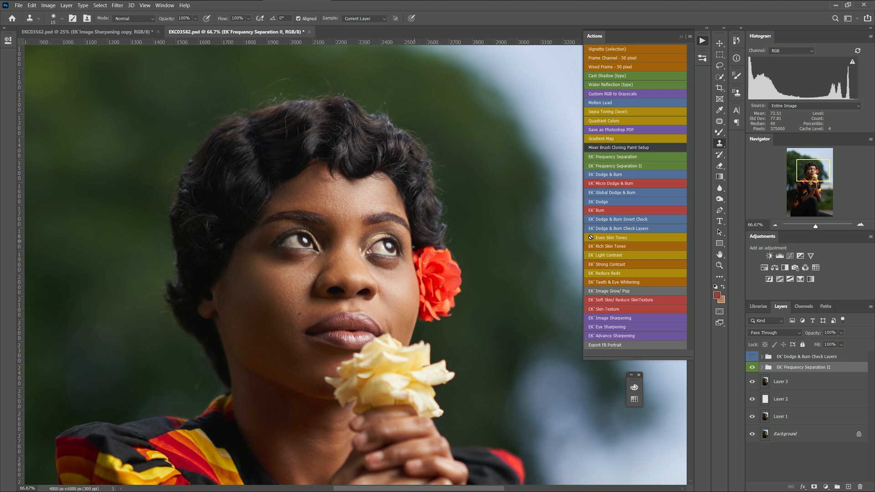
# Run the EK' Micro Dodge & Burn action and add an EK' Dodge & Burn Invert Check group above its layers
pyautogui.click(612, 184)
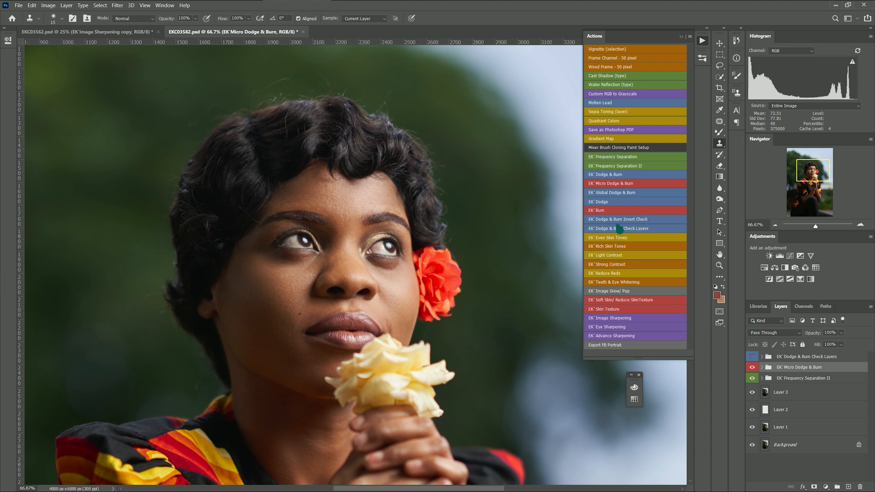
pyautogui.click(618, 220)
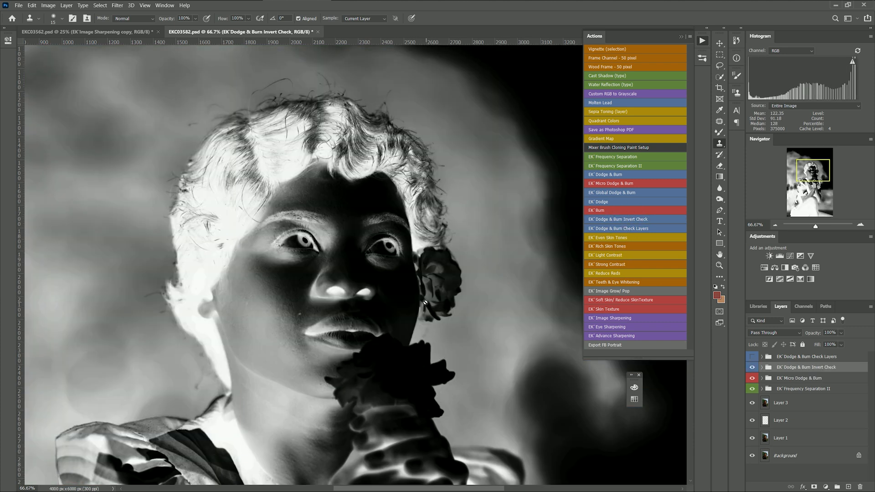
# Switch to the Brush tool and set its flow to 2% for micro dodging and burning on the face
pyautogui.hotkey('ctrl', '=')
pyautogui.hotkey('ctrl', '=')
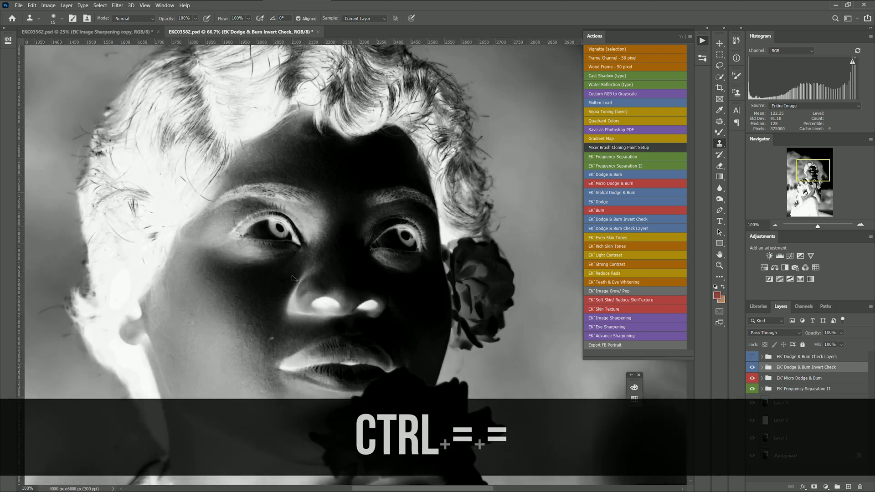
pyautogui.scroll(-3, 288, 278)
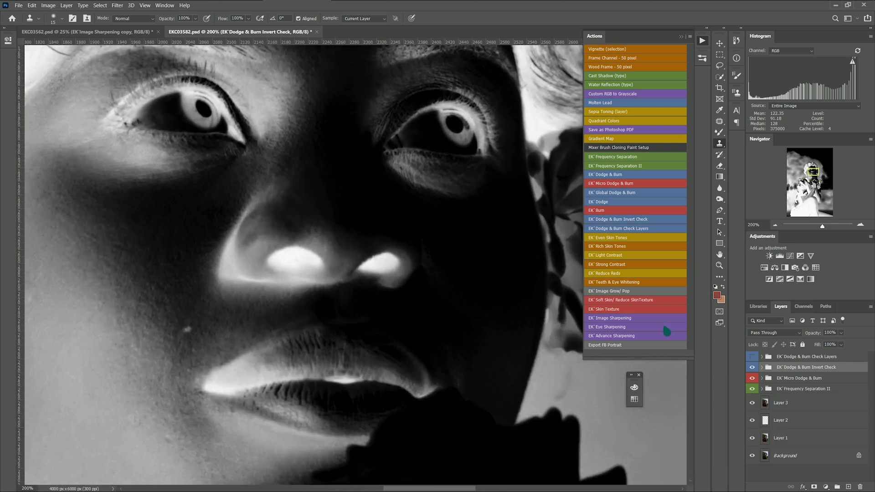
pyautogui.click(762, 378)
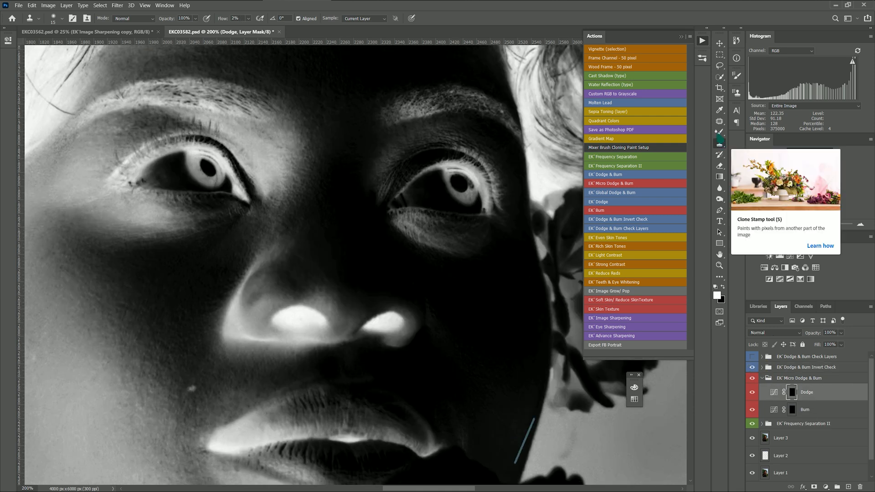
pyautogui.press('b')
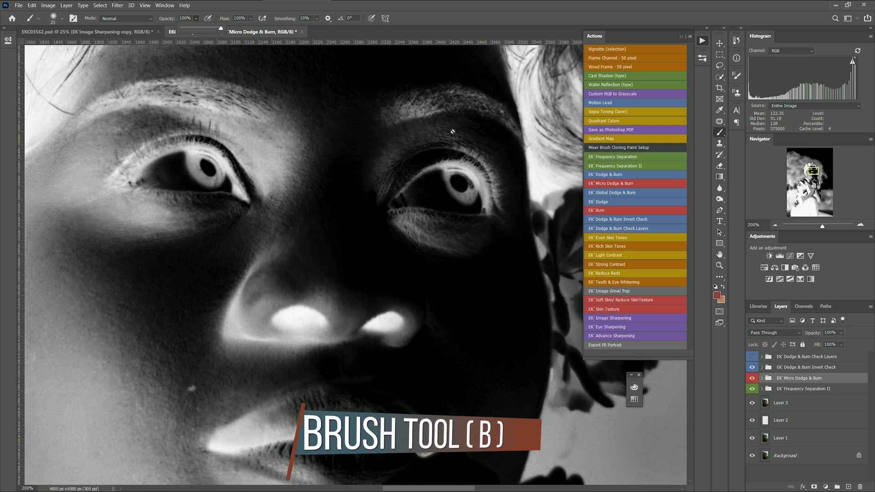
pyautogui.click(240, 19)
pyautogui.write('2')
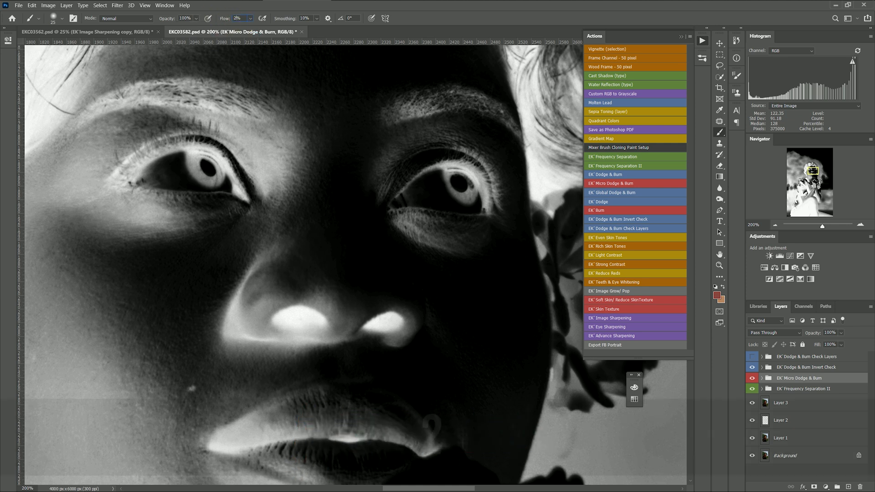
# Dodge the image-left side of the forehead on the micro Dodge mask with a size 30 brush
pyautogui.click(762, 378)
pyautogui.click(793, 393)
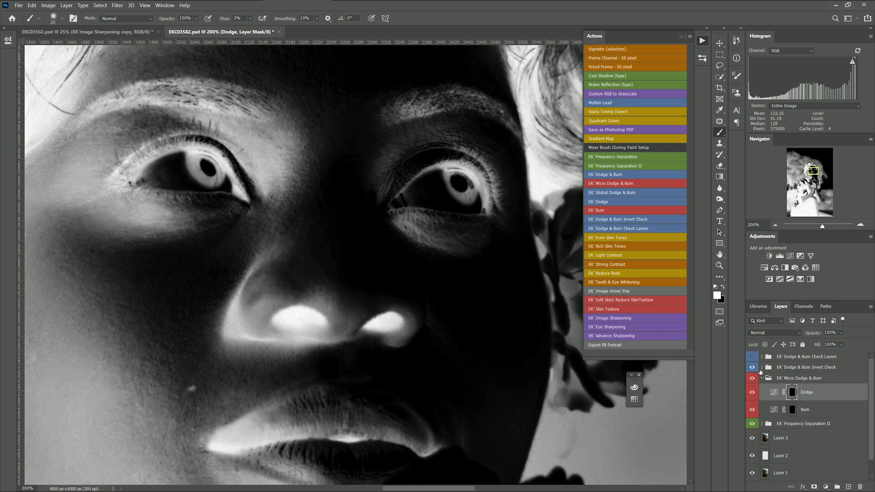
pyautogui.scroll(-6, 202, 355)
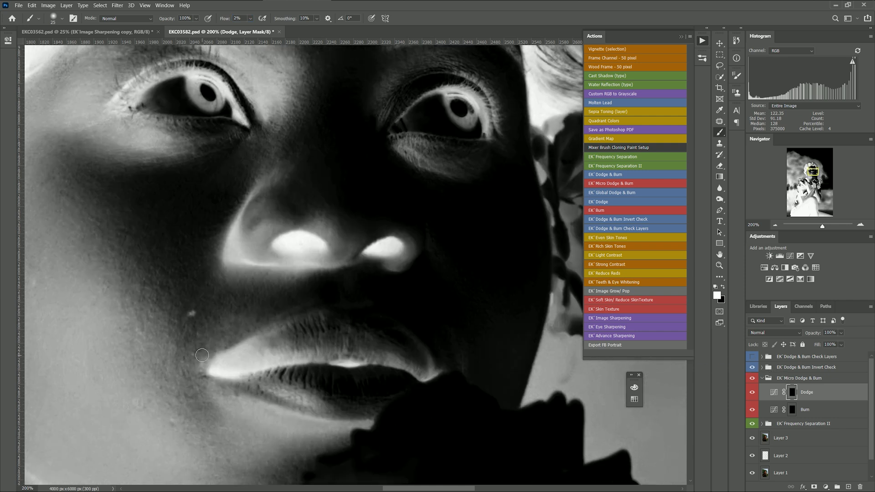
pyautogui.scroll(9, 202, 355)
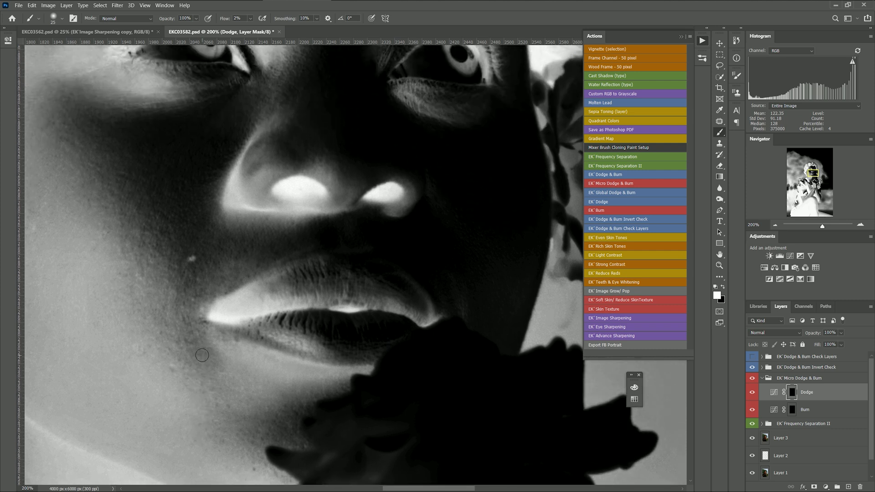
pyautogui.scroll(5, 201, 355)
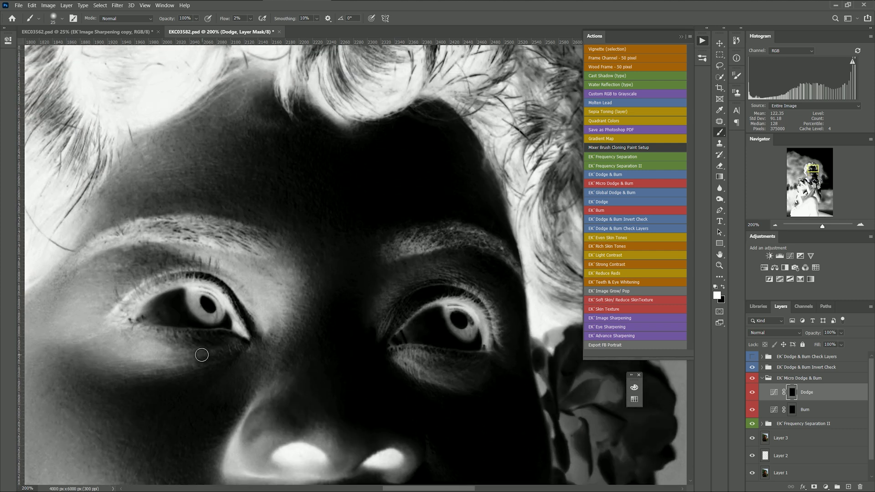
pyautogui.press(']')
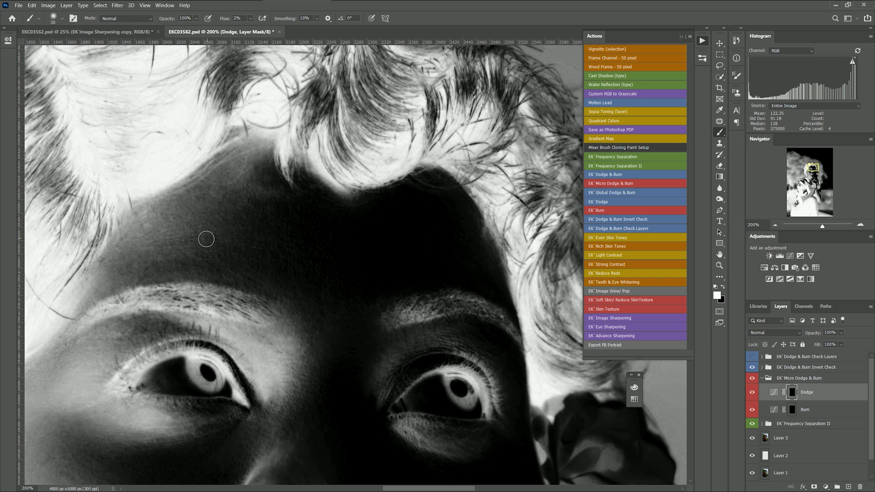
pyautogui.moveTo(228, 227); pyautogui.dragTo(196, 239)
pyautogui.moveTo(222, 229); pyautogui.dragTo(203, 235)
pyautogui.moveTo(234, 230); pyautogui.dragTo(203, 233)
pyautogui.moveTo(244, 204)
pyautogui.mouseDown()
pyautogui.moveTo(208, 208)
pyautogui.moveTo(222, 199)
pyautogui.moveTo(231, 239)
pyautogui.moveTo(244, 242)
pyautogui.mouseUp()
pyautogui.moveTo(222, 231); pyautogui.dragTo(188, 224)
pyautogui.moveTo(225, 201)
pyautogui.mouseDown()
pyautogui.moveTo(199, 205)
pyautogui.moveTo(239, 186)
pyautogui.moveTo(231, 196)
pyautogui.mouseUp()
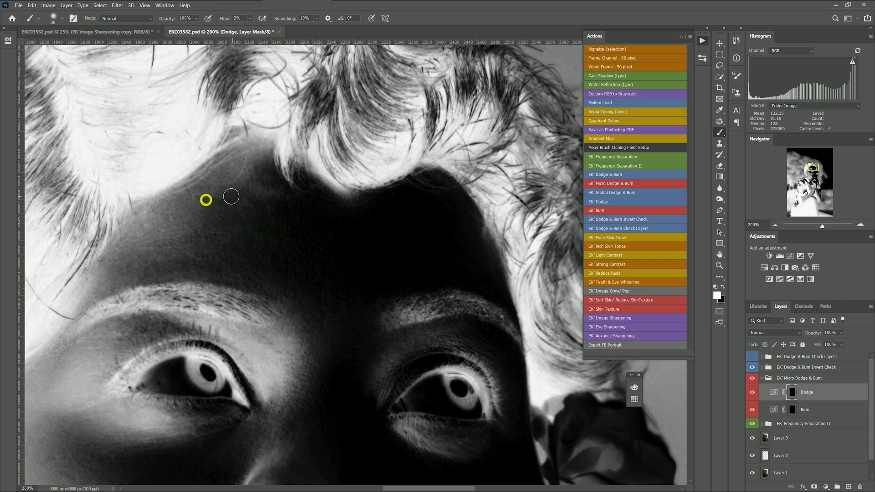
# Dodge the skin below the image-left eye and between its inner corner and the nose bridge
pyautogui.scroll(-5, 214, 229)
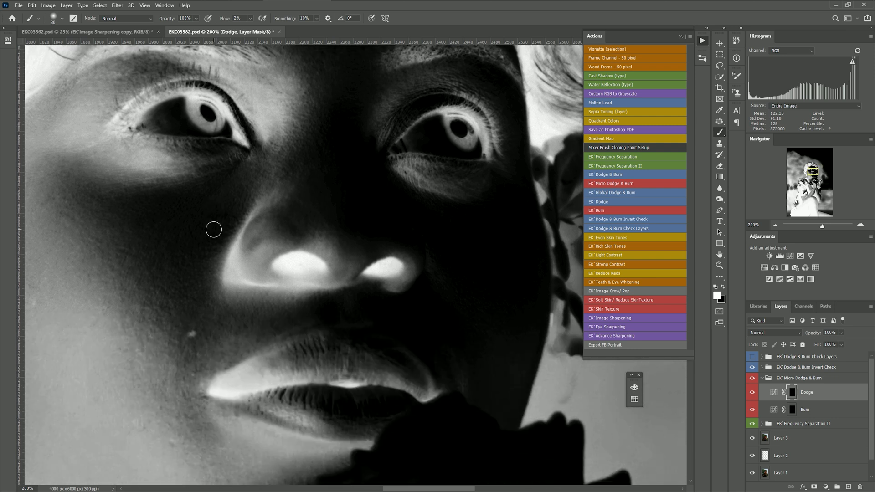
pyautogui.moveTo(133, 190)
pyautogui.mouseDown()
pyautogui.moveTo(167, 182)
pyautogui.moveTo(153, 188)
pyautogui.mouseUp()
pyautogui.moveTo(176, 180)
pyautogui.mouseDown()
pyautogui.moveTo(98, 196)
pyautogui.moveTo(82, 180)
pyautogui.moveTo(86, 170)
pyautogui.moveTo(72, 177)
pyautogui.moveTo(145, 183)
pyautogui.mouseUp()
pyautogui.moveTo(89, 191)
pyautogui.mouseDown()
pyautogui.moveTo(82, 182)
pyautogui.moveTo(71, 179)
pyautogui.moveTo(85, 195)
pyautogui.moveTo(104, 191)
pyautogui.mouseUp()
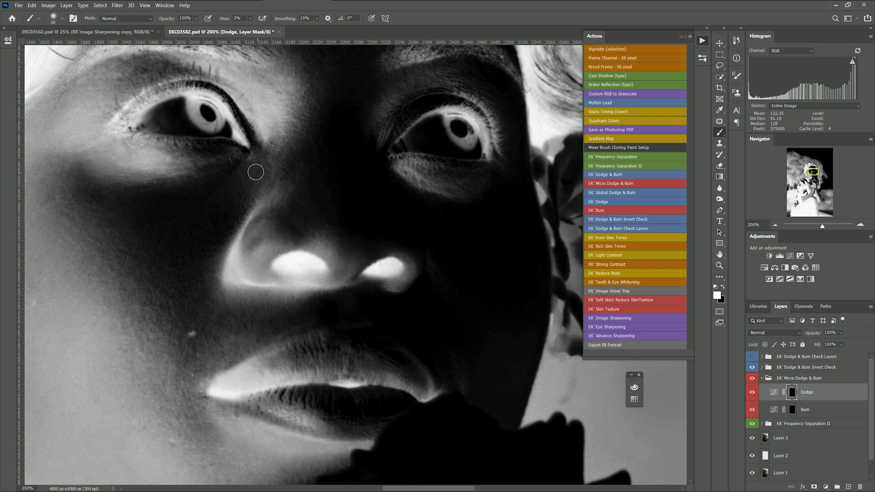
pyautogui.moveTo(264, 182); pyautogui.dragTo(273, 153)
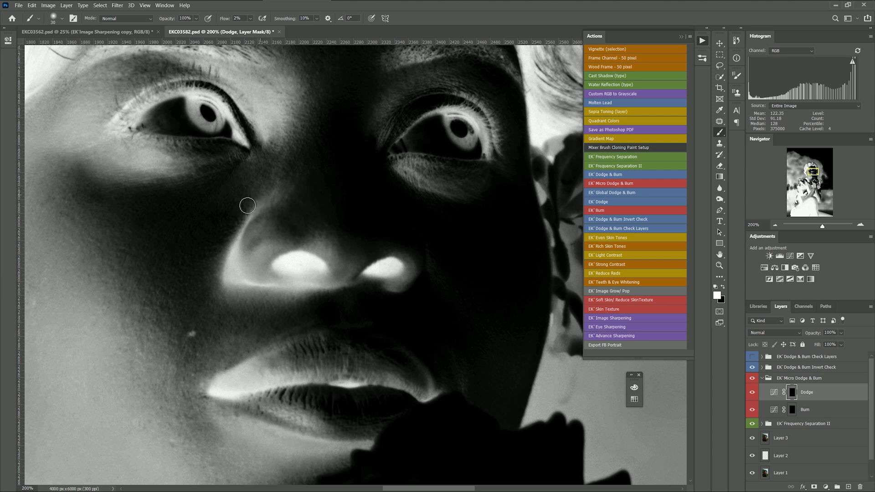
pyautogui.moveTo(250, 174); pyautogui.dragTo(263, 153)
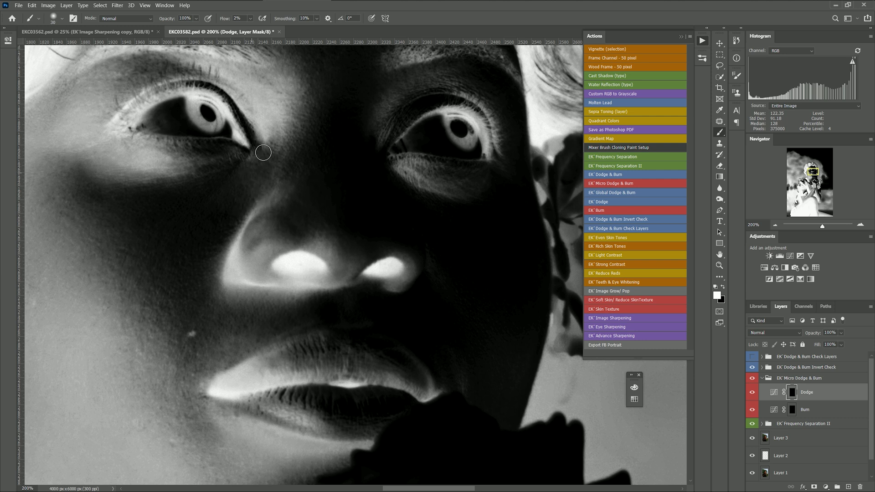
# Hide the EK' Dodge & Burn Invert Check group and compare the face with and without the micro dodging
pyautogui.click(753, 369)
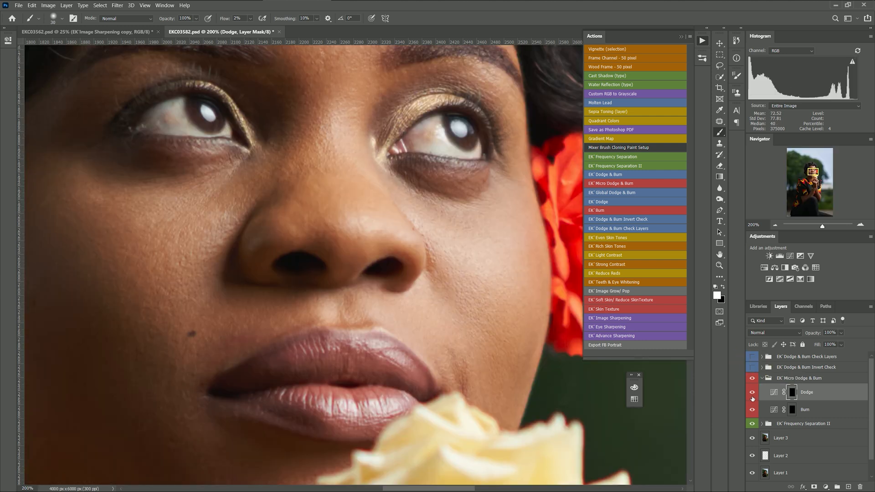
pyautogui.click(752, 379)
pyautogui.click(751, 378)
# Dodge the cheek below the image-right eye with brush sizes from 25 to 35, comparing the effect along the way
pyautogui.press('[')
pyautogui.moveTo(464, 222)
pyautogui.mouseDown()
pyautogui.moveTo(437, 217)
pyautogui.moveTo(463, 229)
pyautogui.moveTo(478, 216)
pyautogui.moveTo(475, 237)
pyautogui.moveTo(477, 221)
pyautogui.moveTo(492, 235)
pyautogui.moveTo(487, 254)
pyautogui.moveTo(425, 220)
pyautogui.moveTo(479, 216)
pyautogui.mouseUp()
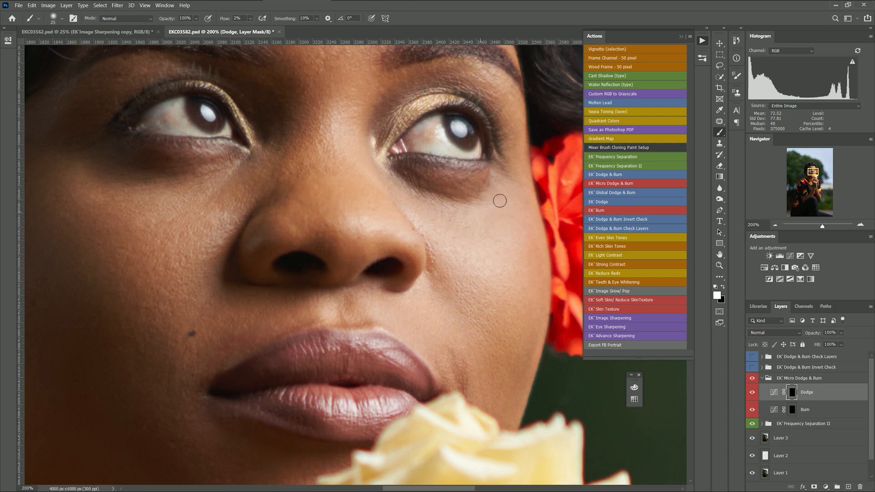
pyautogui.moveTo(469, 242)
pyautogui.mouseDown()
pyautogui.moveTo(492, 236)
pyautogui.moveTo(454, 236)
pyautogui.moveTo(406, 197)
pyautogui.mouseUp()
pyautogui.press(']')
pyautogui.moveTo(457, 214); pyautogui.dragTo(481, 214)
pyautogui.click(752, 378)
pyautogui.click(752, 378)
pyautogui.press(']')
pyautogui.moveTo(474, 225); pyautogui.dragTo(492, 215)
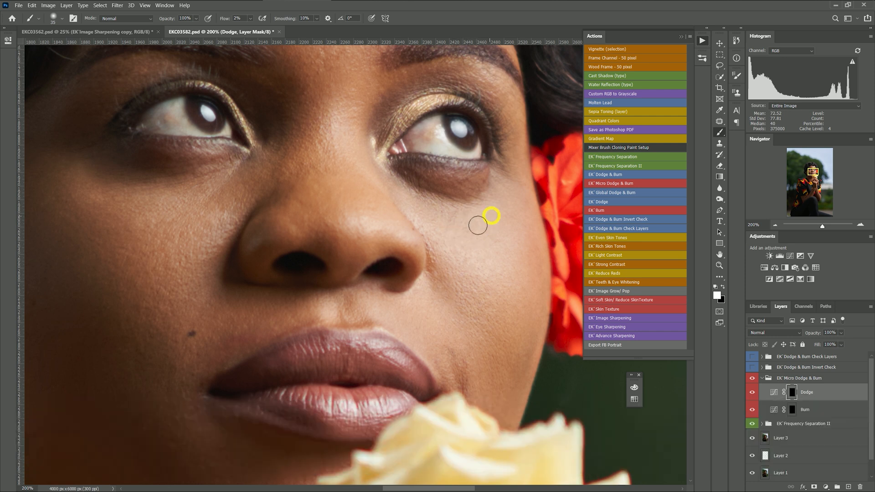
pyautogui.moveTo(489, 218); pyautogui.dragTo(490, 221)
# Dodge the image-left cheek beside the nose with a size 25 brush
pyautogui.press('[')
pyautogui.press('[')
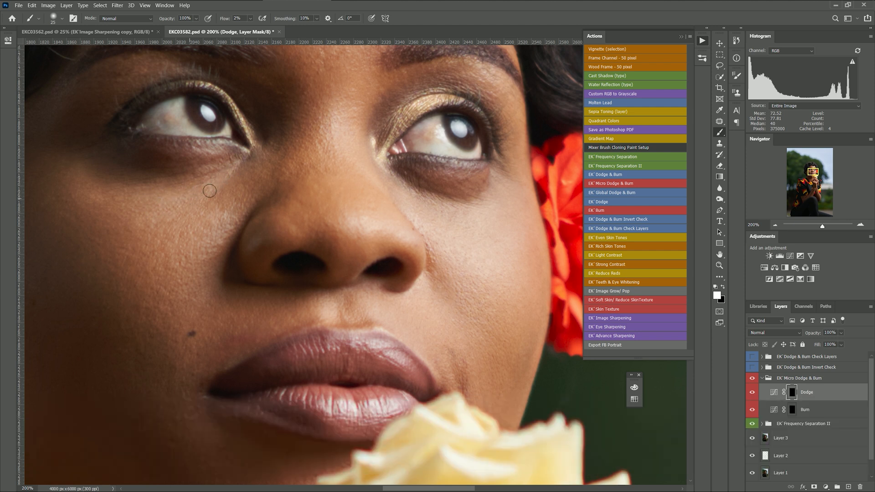
pyautogui.moveTo(218, 191); pyautogui.dragTo(237, 180)
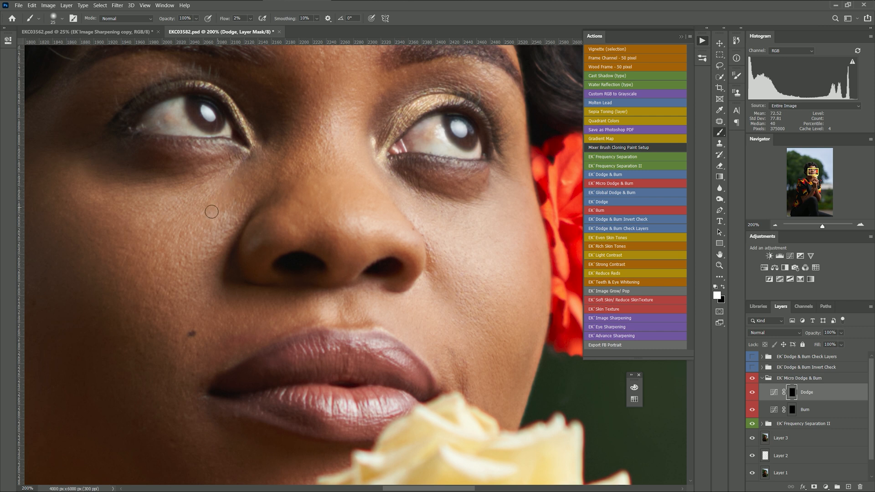
pyautogui.moveTo(208, 214); pyautogui.dragTo(236, 197)
pyautogui.moveTo(226, 228)
pyautogui.mouseDown()
pyautogui.moveTo(208, 265)
pyautogui.moveTo(142, 248)
pyautogui.moveTo(143, 211)
pyautogui.mouseUp()
# Compare the whole portrait with and without the EK' Micro Dodge & Burn group
pyautogui.hotkey('ctrl', '-')
pyautogui.hotkey('ctrl', '-')
pyautogui.hotkey('ctrl', '-')
pyautogui.hotkey('ctrl', '-')
pyautogui.hotkey('ctrl', '-')
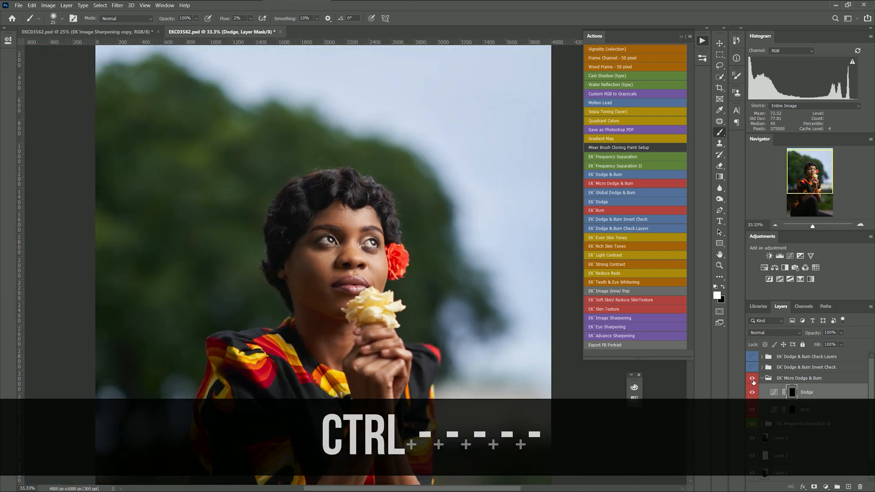
pyautogui.click(752, 380)
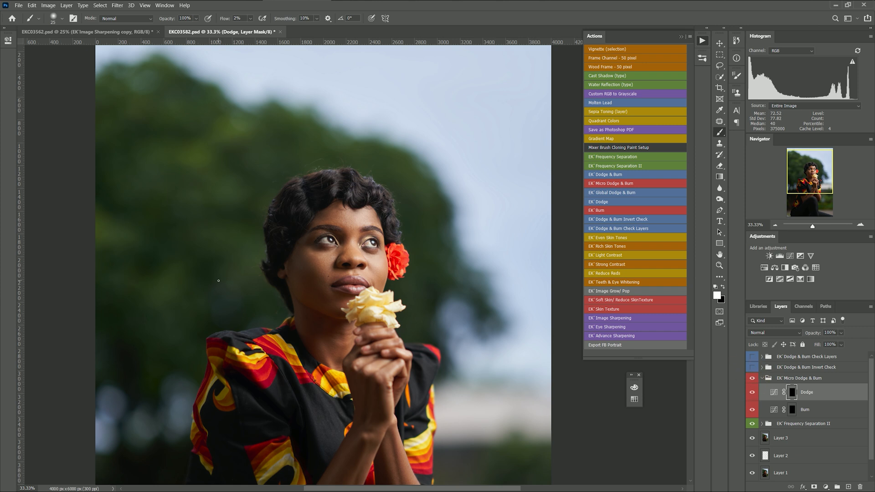
# Dodge the image-left cheek beside the nose and the area below the image-right eye with a size 30 brush
pyautogui.hotkey('ctrl', '=')
pyautogui.hotkey('ctrl', '=')
pyautogui.hotkey('ctrl', '=')
pyautogui.hotkey('ctrl', '=')
pyautogui.hotkey('ctrl', '=')
pyautogui.hotkey('ctrl', '=')
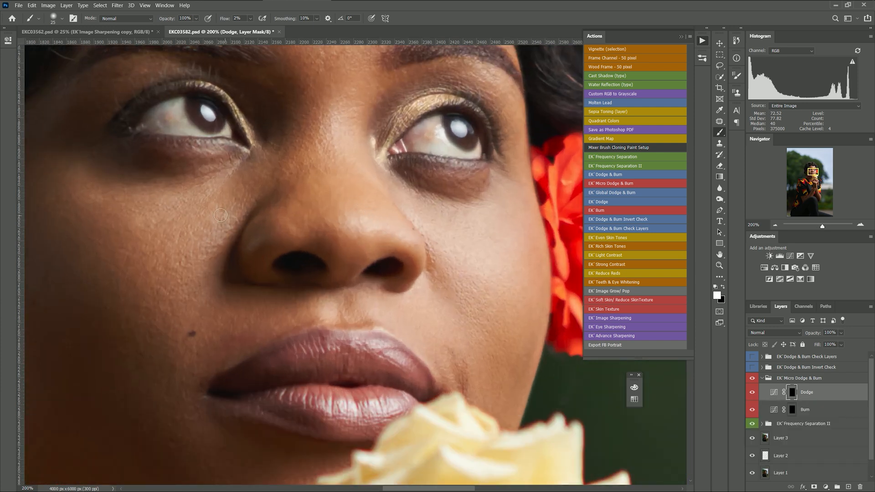
pyautogui.press(']')
pyautogui.moveTo(233, 193); pyautogui.dragTo(217, 212)
pyautogui.moveTo(236, 185)
pyautogui.mouseDown()
pyautogui.moveTo(213, 209)
pyautogui.moveTo(229, 202)
pyautogui.moveTo(230, 210)
pyautogui.mouseUp()
pyautogui.moveTo(220, 180)
pyautogui.mouseDown()
pyautogui.moveTo(206, 207)
pyautogui.moveTo(233, 217)
pyautogui.moveTo(190, 221)
pyautogui.mouseUp()
pyautogui.moveTo(441, 216)
pyautogui.mouseDown()
pyautogui.moveTo(476, 213)
pyautogui.moveTo(467, 217)
pyautogui.moveTo(485, 226)
pyautogui.moveTo(480, 215)
pyautogui.moveTo(510, 178)
pyautogui.moveTo(502, 205)
pyautogui.moveTo(487, 209)
pyautogui.moveTo(500, 209)
pyautogui.moveTo(486, 207)
pyautogui.moveTo(485, 198)
pyautogui.moveTo(510, 213)
pyautogui.moveTo(451, 230)
pyautogui.moveTo(497, 239)
pyautogui.moveTo(503, 228)
pyautogui.mouseUp()
pyautogui.click(513, 222)
pyautogui.click(518, 218)
# Dab small dark patches lighter across the image-left cheek, from beside the nose down towards the mole
pyautogui.click(150, 210)
pyautogui.click(140, 212)
pyautogui.click(132, 216)
pyautogui.click(157, 246)
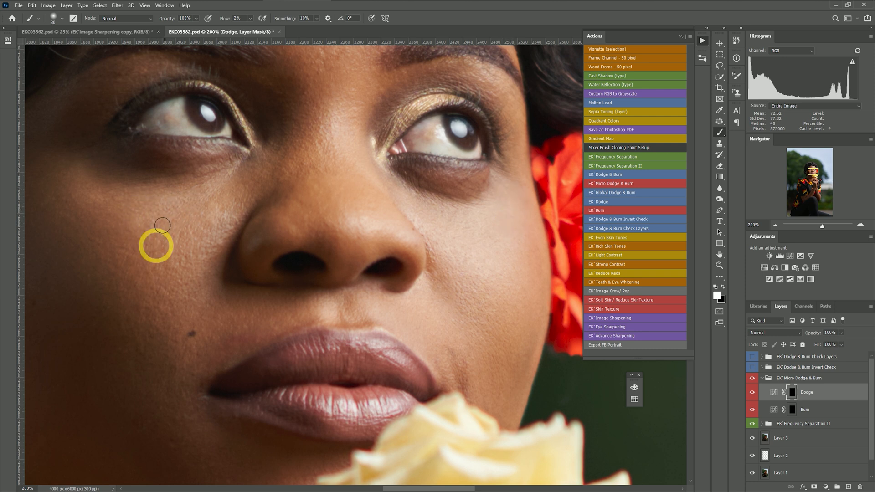
pyautogui.click(141, 242)
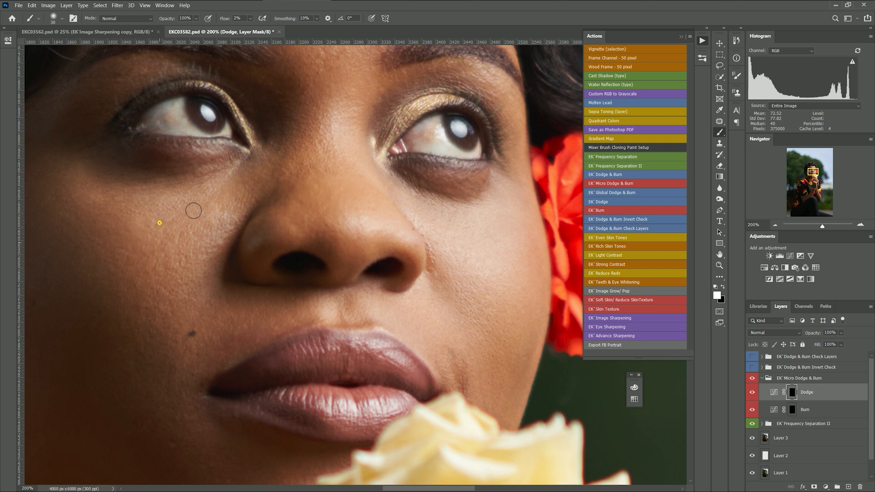
pyautogui.click(234, 190)
pyautogui.click(235, 190)
pyautogui.click(249, 195)
pyautogui.click(184, 285)
pyautogui.click(170, 280)
pyautogui.click(164, 251)
pyautogui.click(154, 242)
pyautogui.click(132, 232)
pyautogui.click(119, 191)
# Compare the face with and without the EK' Micro Dodge & Burn group, and examine the portrait from further out
pyautogui.click(752, 380)
pyautogui.click(751, 380)
pyautogui.click(751, 380)
pyautogui.click(751, 380)
pyautogui.hotkey('ctrl', '-')
pyautogui.hotkey('ctrl', '-')
pyautogui.hotkey('ctrl', '-')
pyautogui.hotkey('ctrl', '-')
pyautogui.hotkey('ctrl', '-')
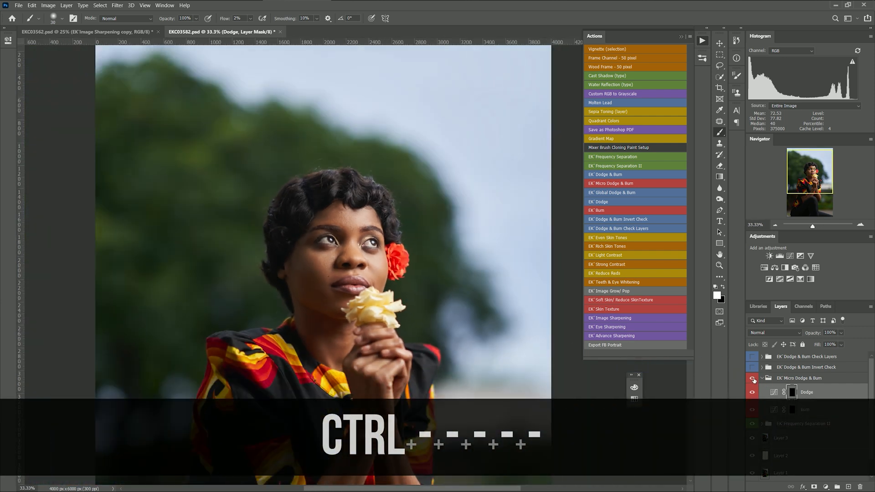
pyautogui.hotkey('ctrl', '=')
pyautogui.hotkey('ctrl', '=')
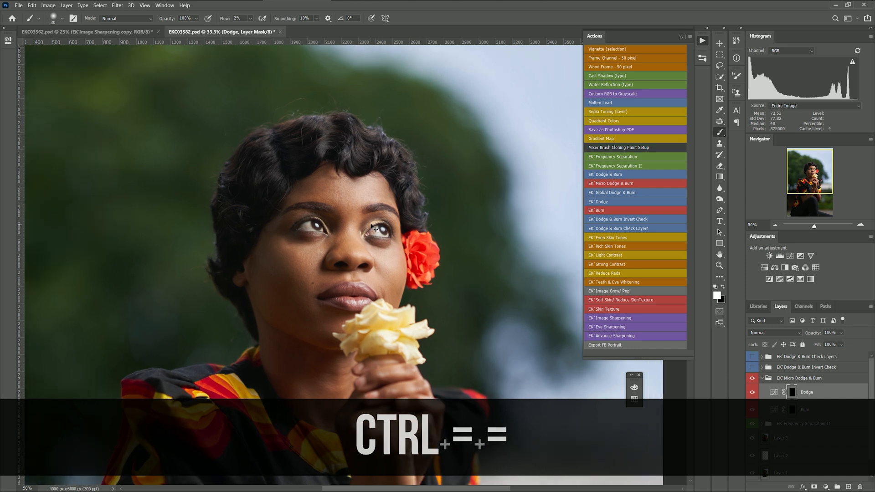
pyautogui.hotkey('ctrl', '-')
pyautogui.scroll(-2, 506, 358)
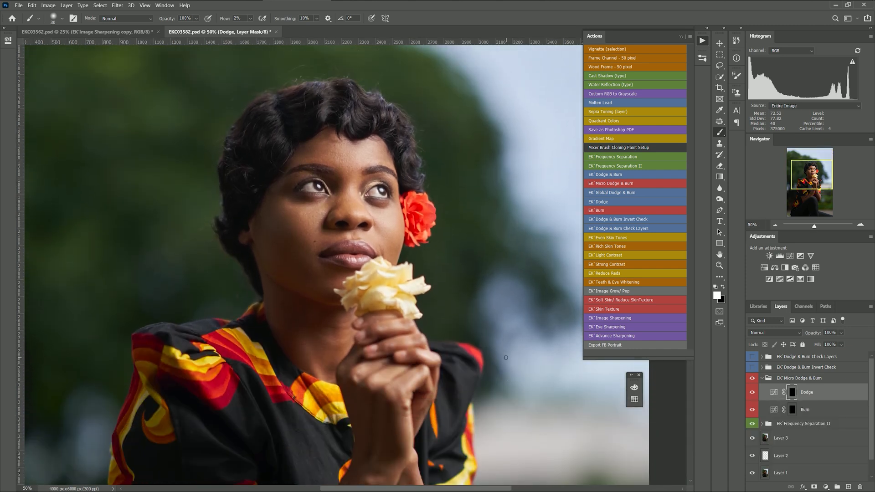
pyautogui.scroll(1, 512, 438)
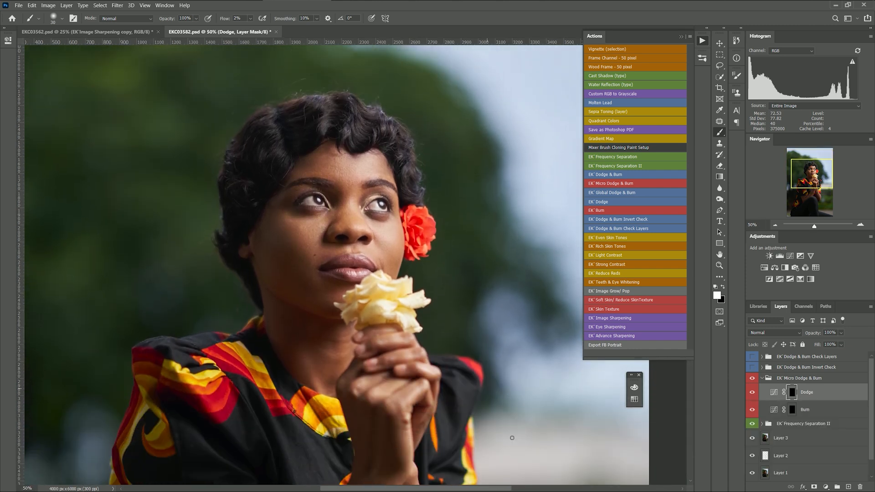
# Collapse the micro group, run the EK' Global Dodge & Burn action and select its Dodge mask
pyautogui.click(762, 378)
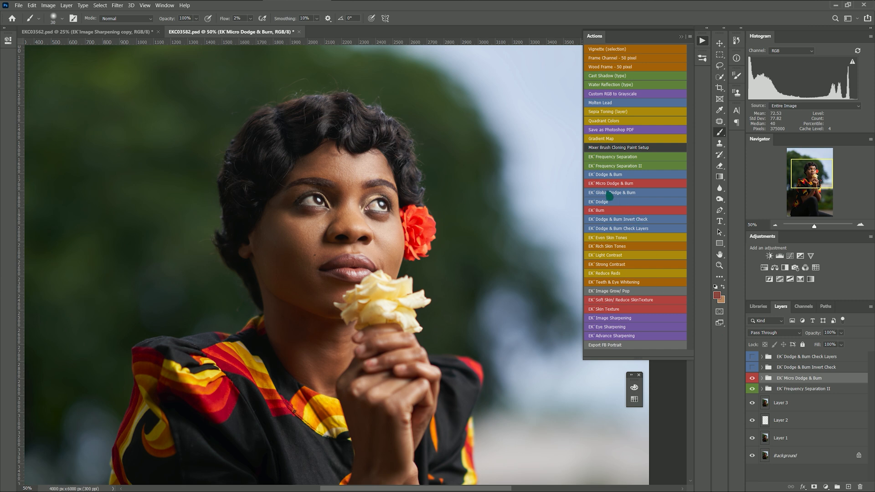
pyautogui.click(609, 193)
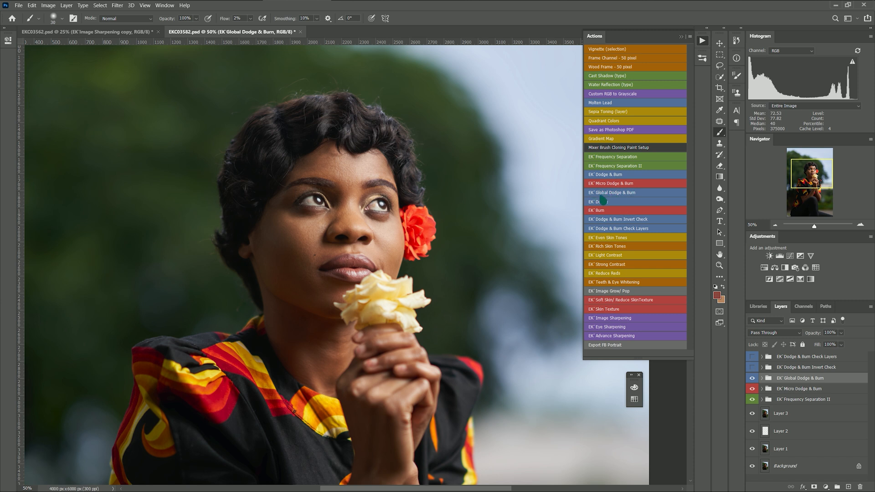
pyautogui.click(762, 379)
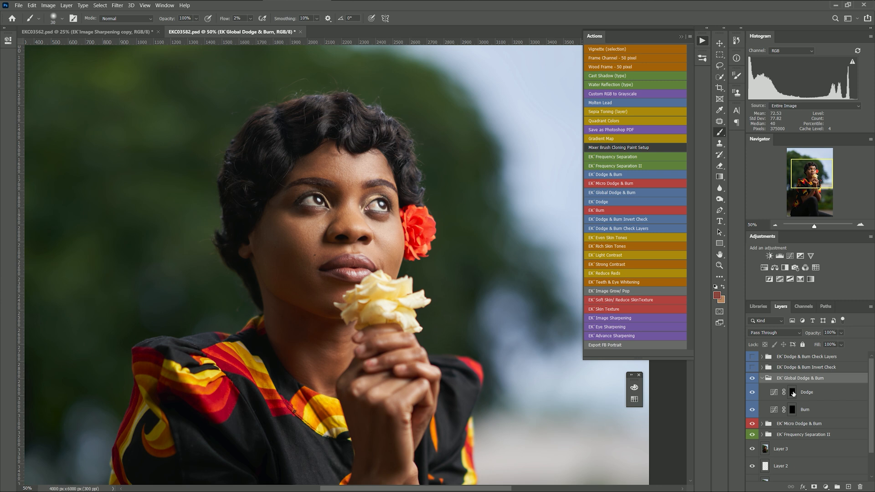
pyautogui.click(793, 393)
# Run the EK' Dodge & Burn Invert Check and EK' Dodge & Burn Check Layers actions above the global group
pyautogui.hotkey('ctrl', '=')
pyautogui.hotkey('ctrl', '=')
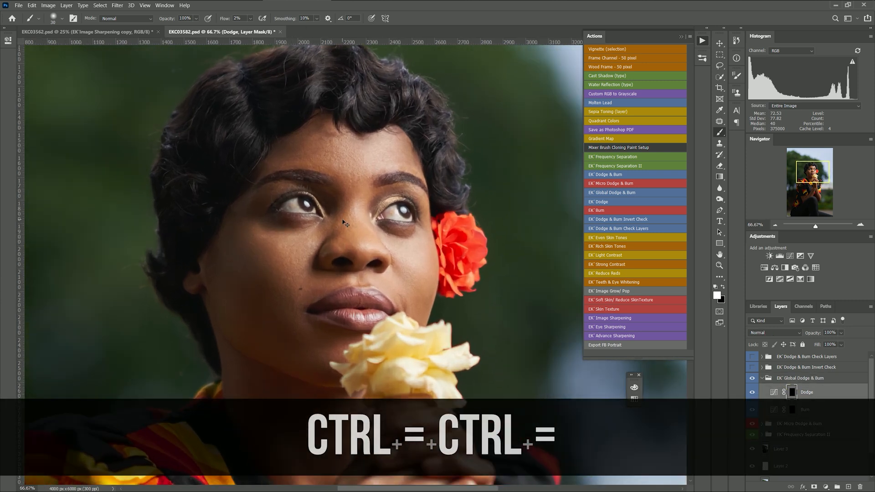
pyautogui.hotkey('ctrl', '=')
pyautogui.scroll(-1, 803, 402)
pyautogui.click(770, 359)
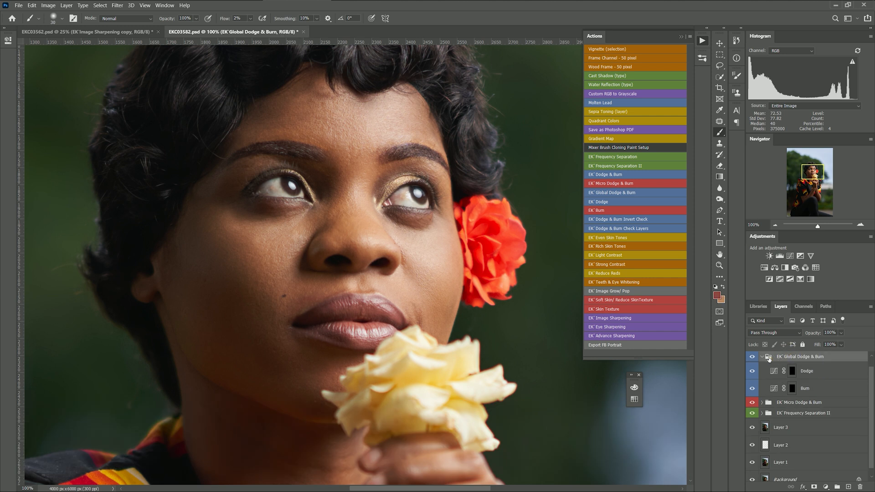
pyautogui.click(763, 359)
pyautogui.click(606, 220)
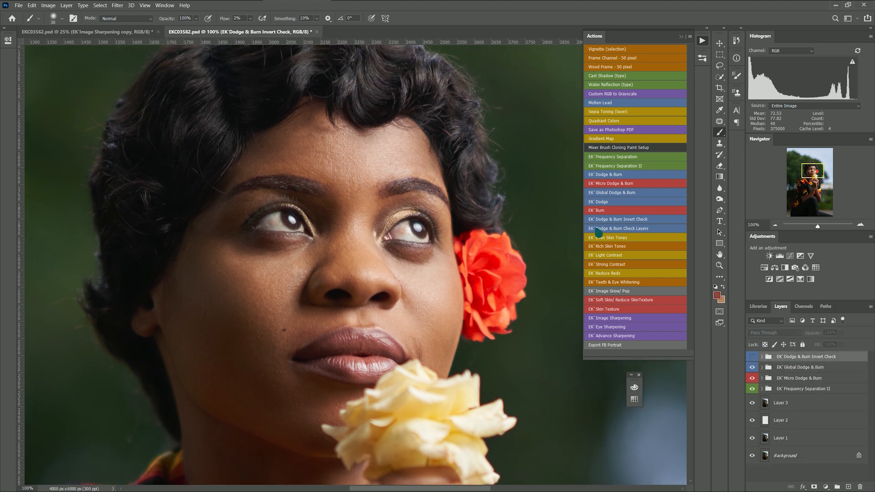
pyautogui.click(625, 234)
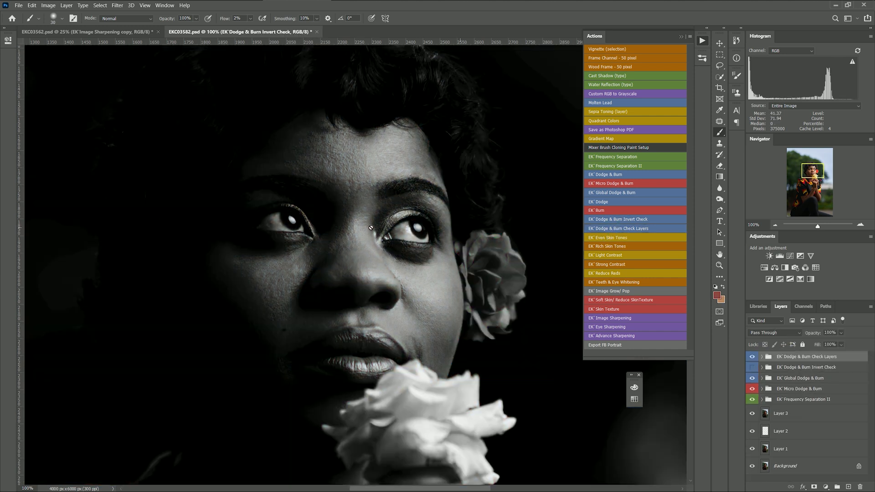
# Select the Dodge mask in the EK' Global Dodge & Burn group and enlarge the brush to size 90
pyautogui.click(762, 378)
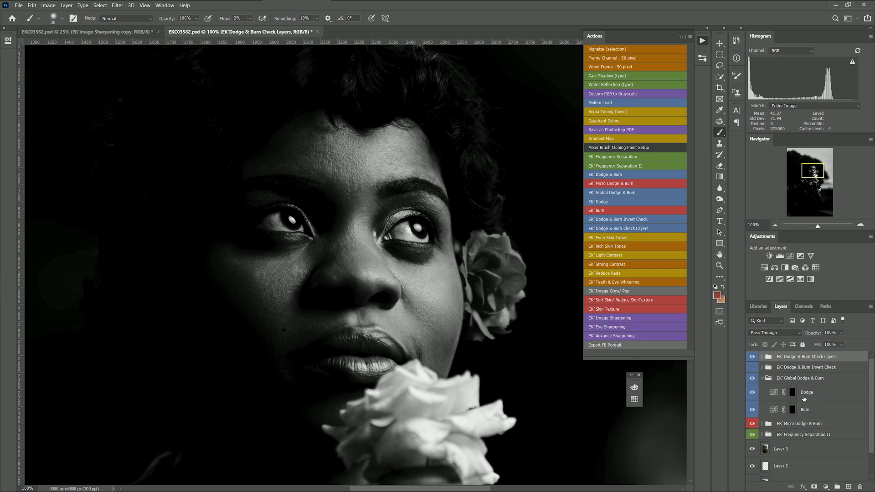
pyautogui.click(793, 393)
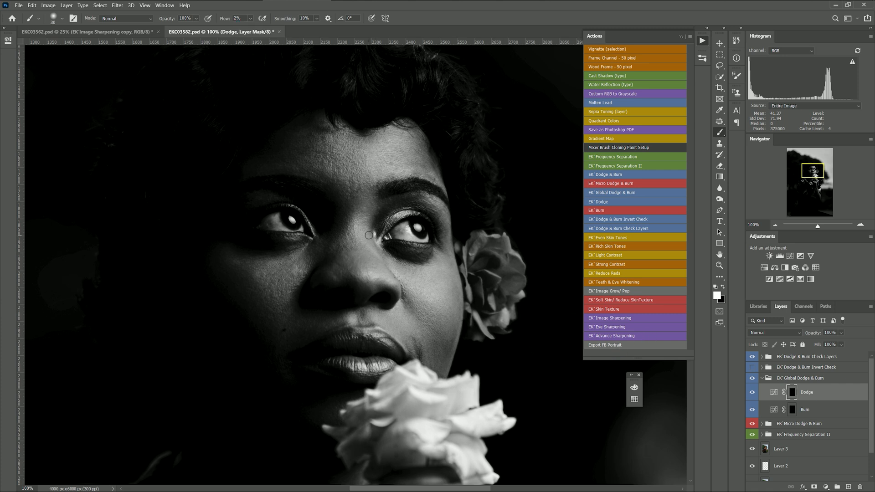
pyautogui.press(']')
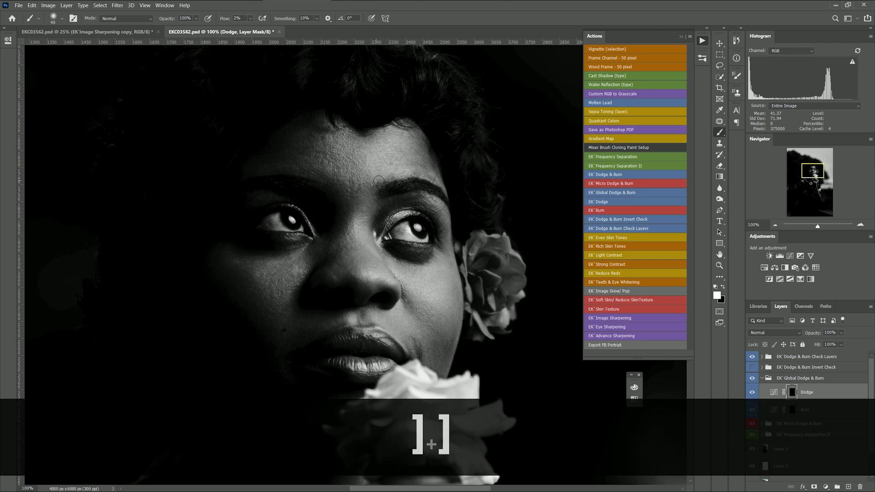
pyautogui.press(']')
pyautogui.press(']')
pyautogui.press(']')
pyautogui.press(']')
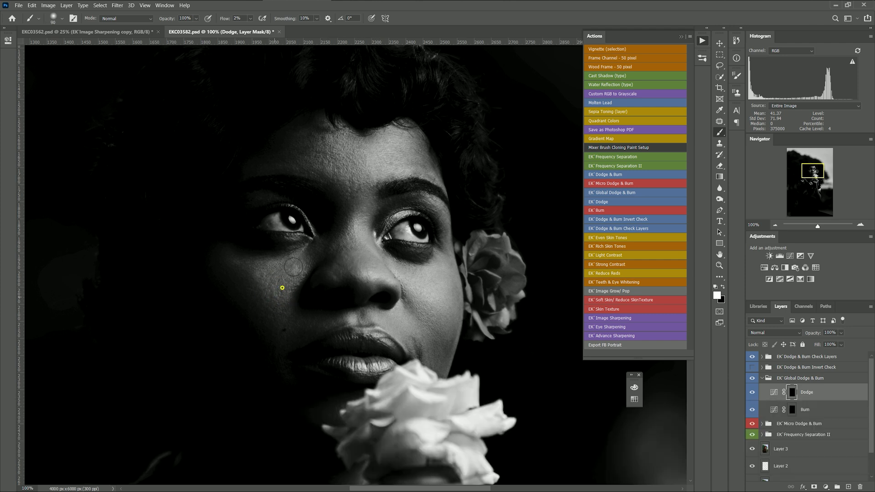
# Brighten the highlight on the cheek farther from the red flower on the Dodge mask, using brush sizes 90 and 70
pyautogui.click(269, 273)
pyautogui.click(269, 298)
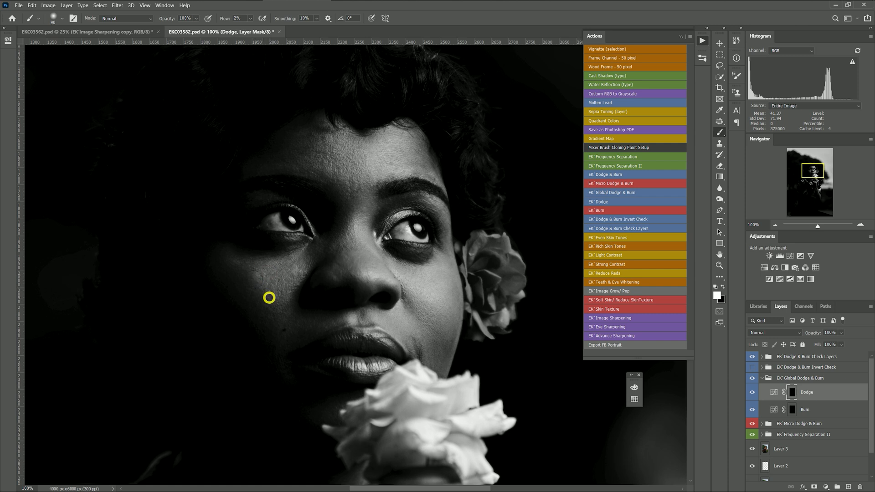
pyautogui.click(275, 297)
pyautogui.press('[')
pyautogui.press('[')
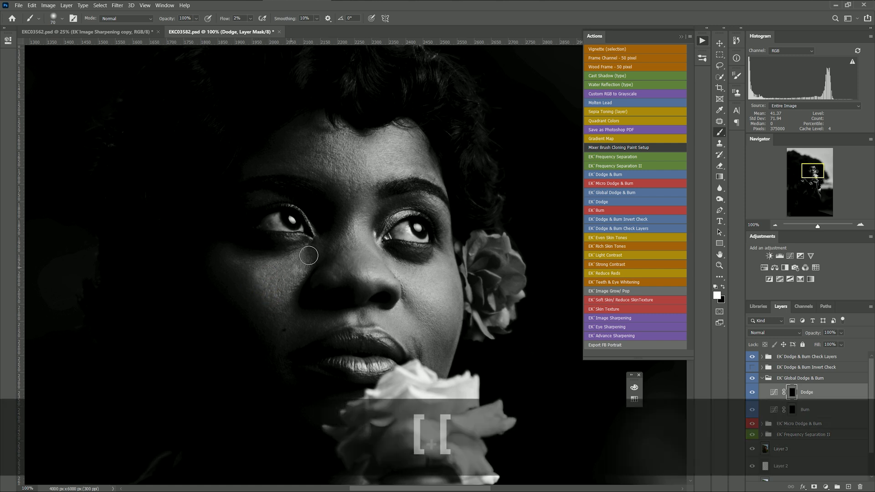
pyautogui.click(309, 252)
pyautogui.click(252, 274)
pyautogui.click(250, 271)
pyautogui.click(260, 289)
pyautogui.click(270, 303)
pyautogui.click(281, 300)
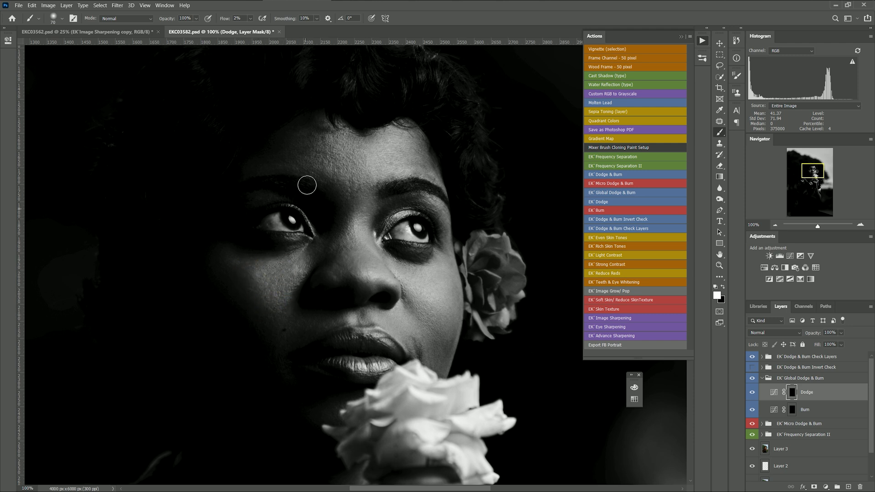
# Dodge the forehead highlights across the middle and above the brow nearer the red flower with a size 80 brush
pyautogui.press(']')
pyautogui.click(326, 155)
pyautogui.click(329, 143)
pyautogui.click(310, 142)
pyautogui.click(334, 150)
pyautogui.click(334, 145)
pyautogui.click(363, 172)
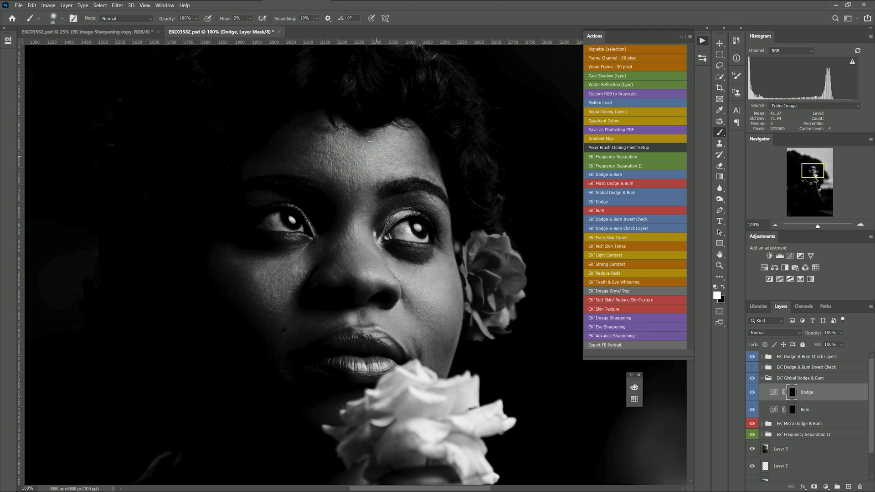
pyautogui.click(409, 162)
pyautogui.click(400, 151)
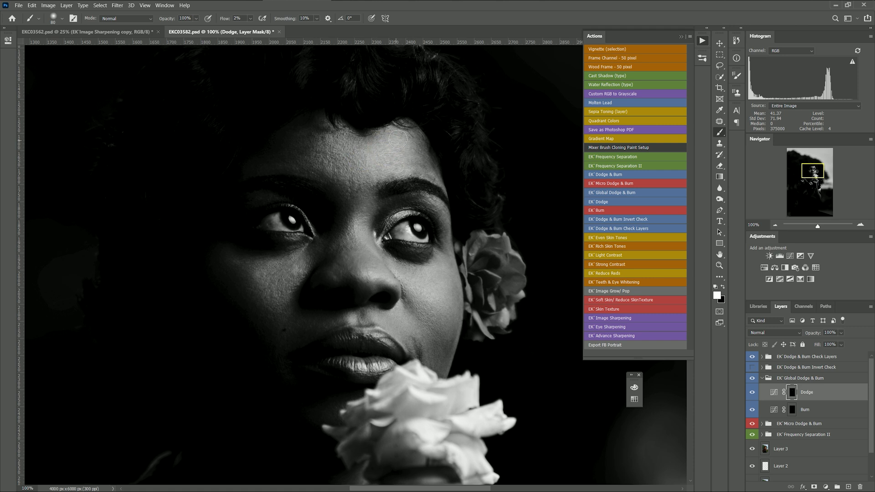
pyautogui.click(422, 164)
# Refine the forehead highlights above the brows on the Dodge mask with a size 40 brush
pyautogui.press('[')
pyautogui.press('[')
pyautogui.press('[')
pyautogui.press('[')
pyautogui.press('[')
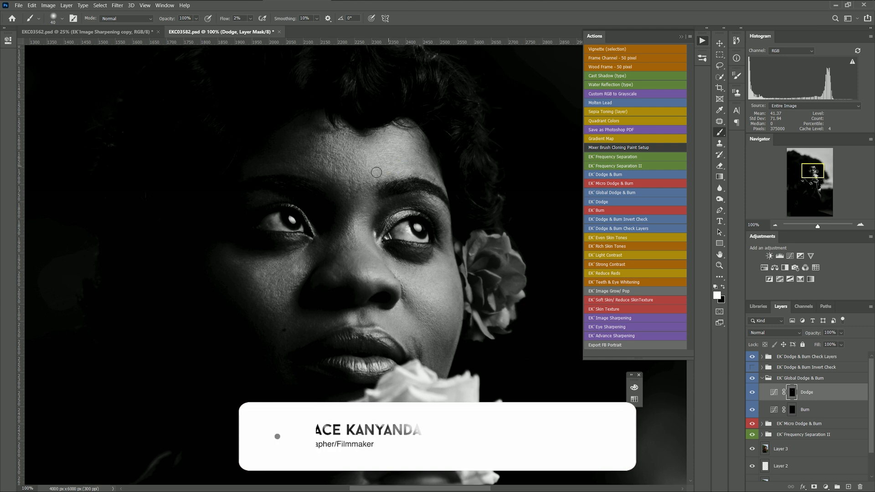
pyautogui.click(420, 165)
pyautogui.click(415, 154)
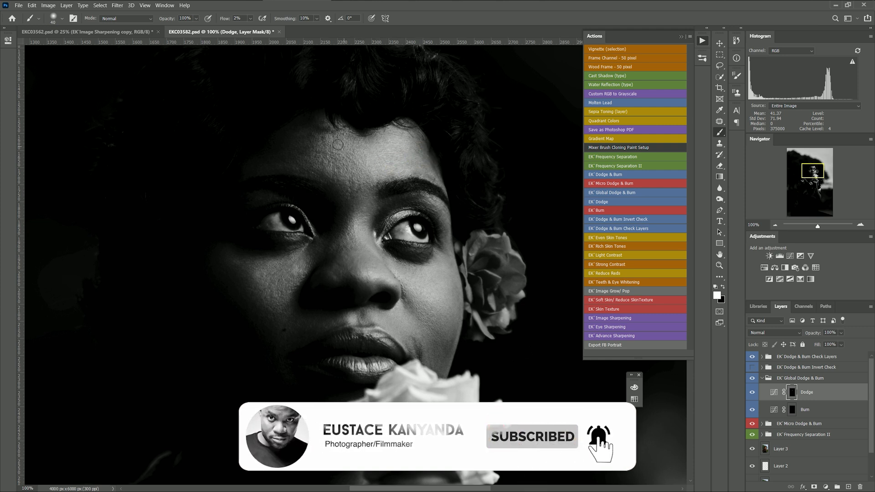
pyautogui.click(339, 160)
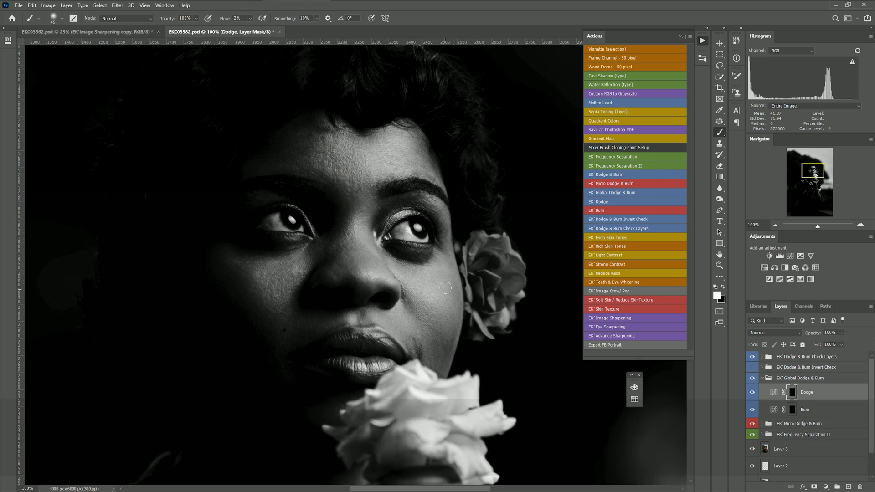
# Dodge the cheek beside the red flower with a size 70 brush
pyautogui.press(']')
pyautogui.press(']')
pyautogui.press(']')
pyautogui.press(']')
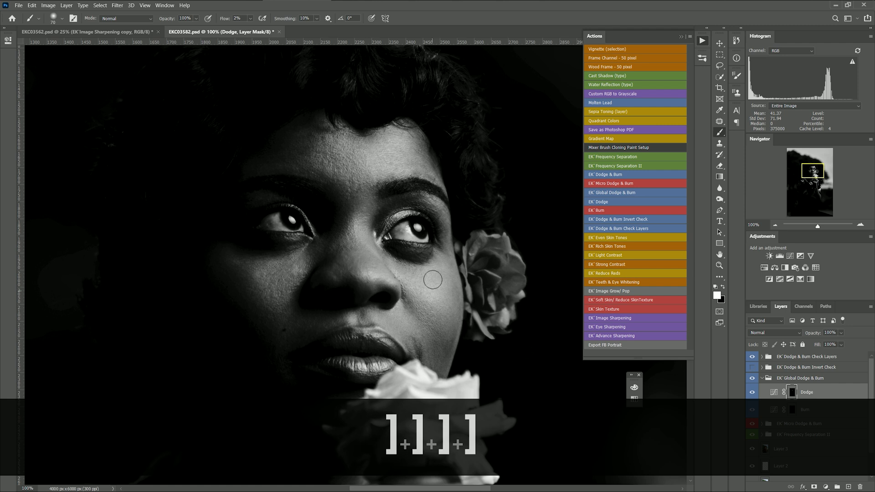
pyautogui.click(439, 287)
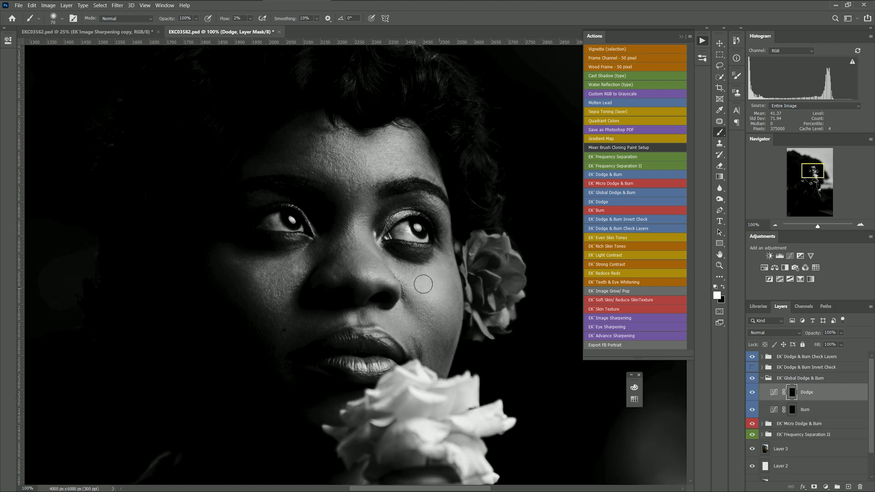
pyautogui.click(423, 292)
# Refine the highlight on the flower-side cheek with a smaller brush and set the brush to size 60
pyautogui.press('[')
pyautogui.press('[')
pyautogui.press('[')
pyautogui.press(']')
pyautogui.press(']')
pyautogui.click(431, 293)
pyautogui.press('[')
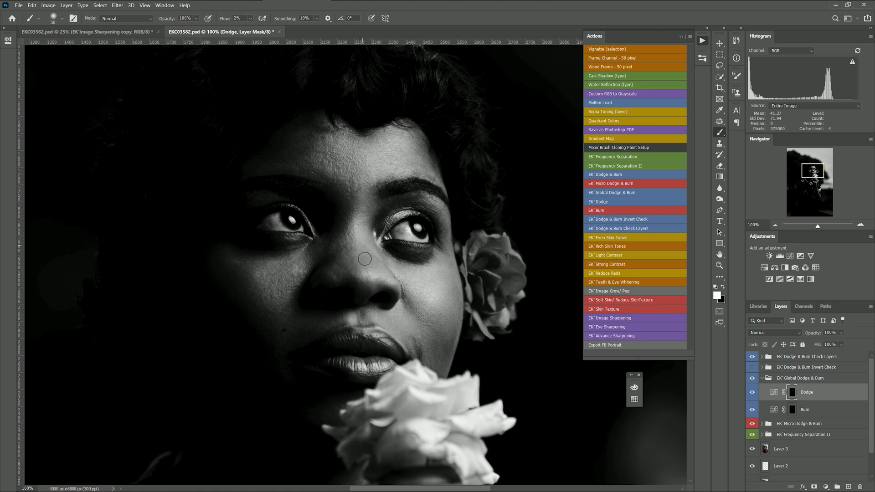
pyautogui.press(']')
# Hide the EK' Dodge & Burn Check Layers group and compare the face with and without the EK' Global Dodge & Burn group
pyautogui.click(753, 358)
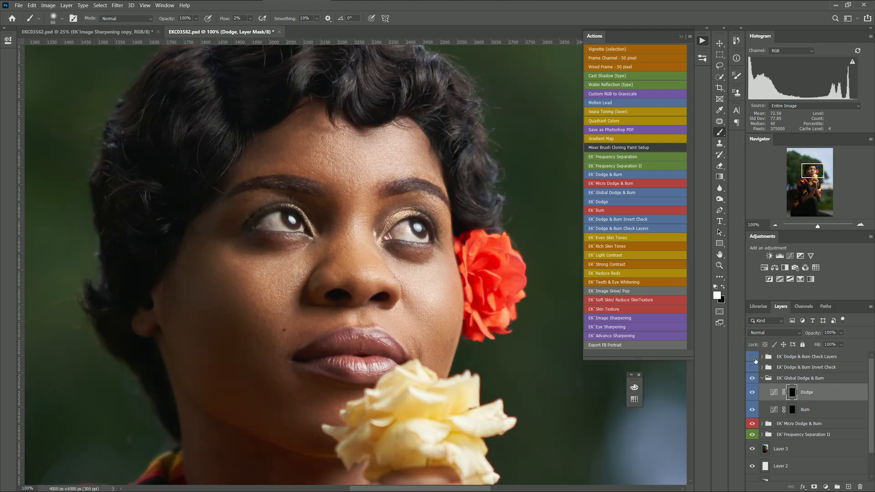
pyautogui.click(752, 380)
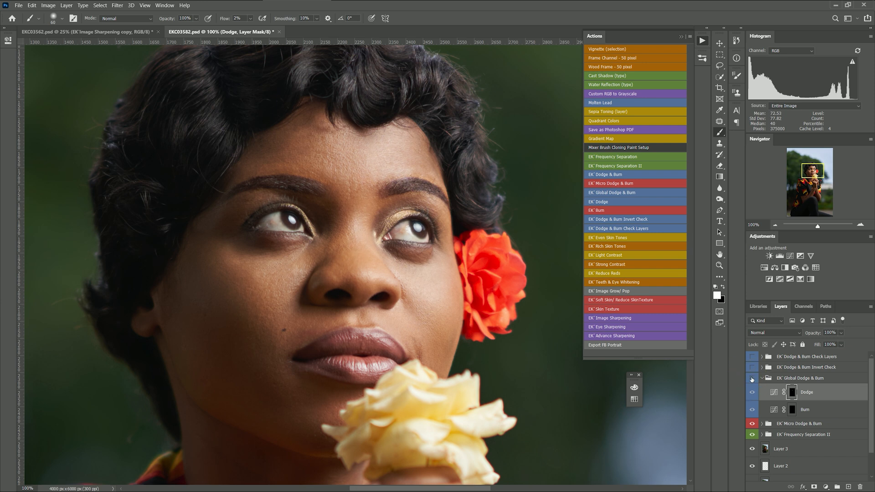
pyautogui.click(752, 378)
pyautogui.click(752, 378)
pyautogui.click(751, 379)
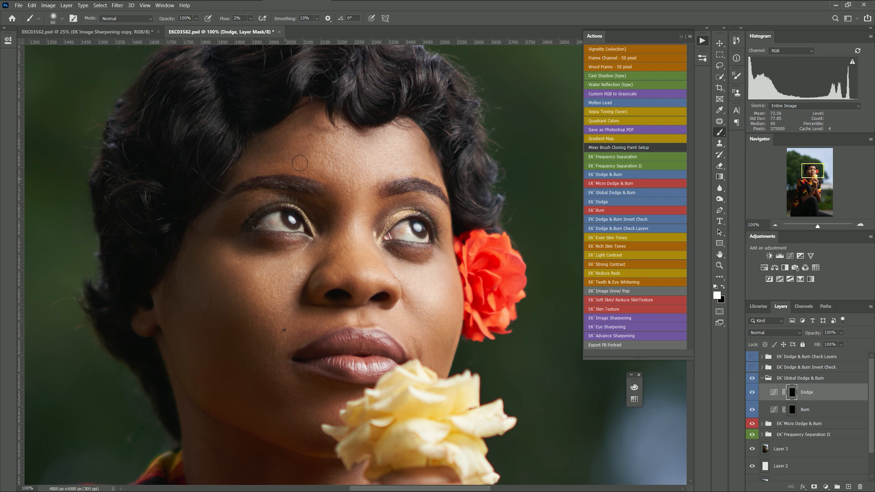
# Dodge the forehead between the brows in the colour view with a size 90 brush, and return the brush to size 60
pyautogui.press(']')
pyautogui.press(']')
pyautogui.press(']')
pyautogui.click(360, 177)
pyautogui.press('[')
pyautogui.press('[')
pyautogui.press('[')
pyautogui.press('[')
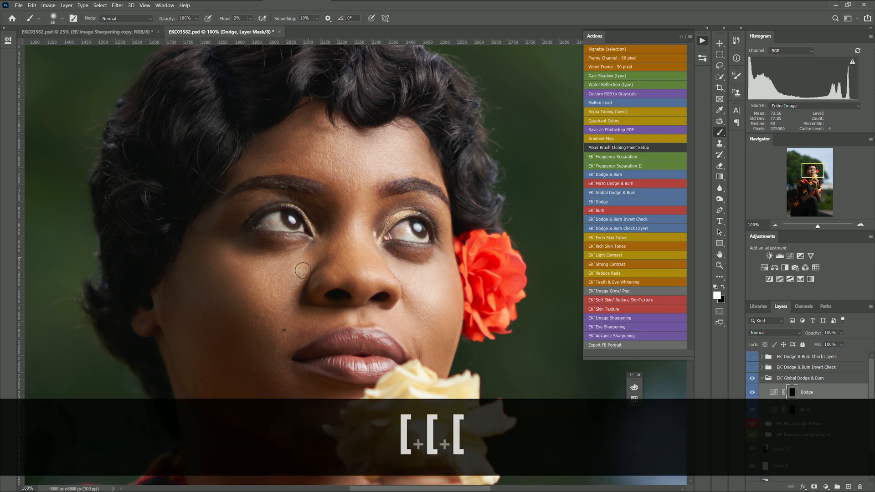
pyautogui.press('[')
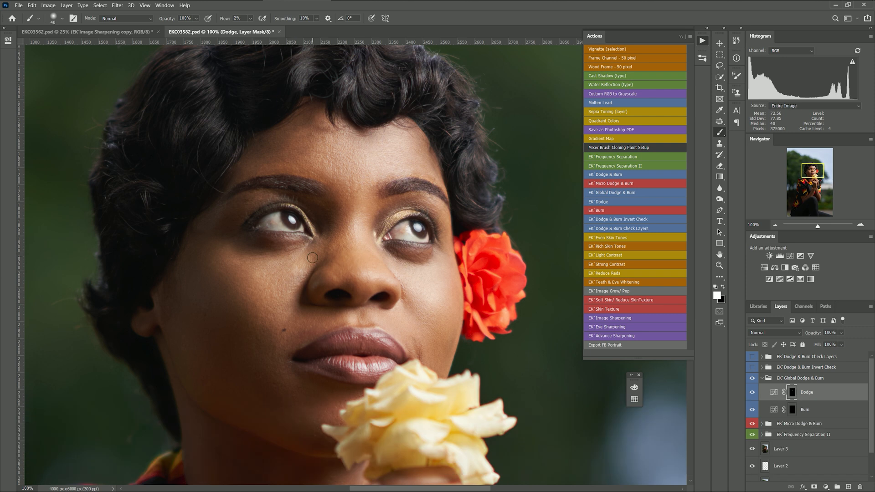
pyautogui.press(']')
pyautogui.press(']')
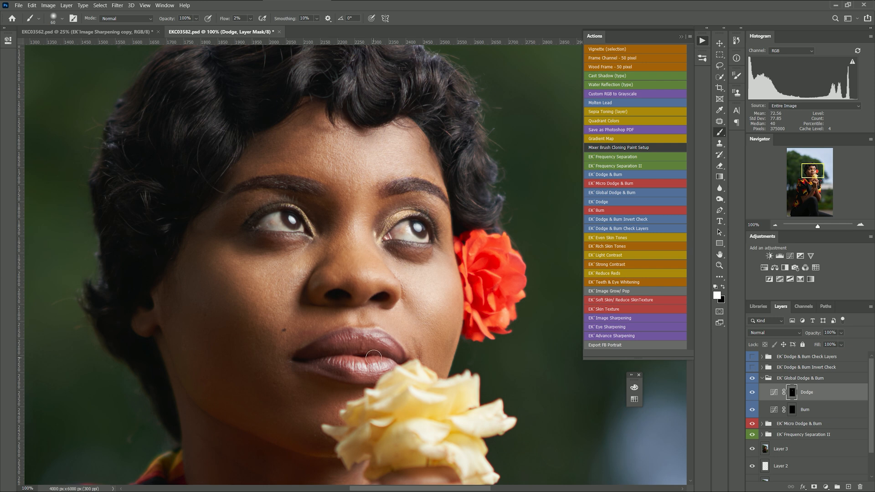
# Show the EK' Dodge & Burn Check Layers group, select the Burn mask of the global group and enlarge the brush to size 125
pyautogui.scroll(-2, 235, 325)
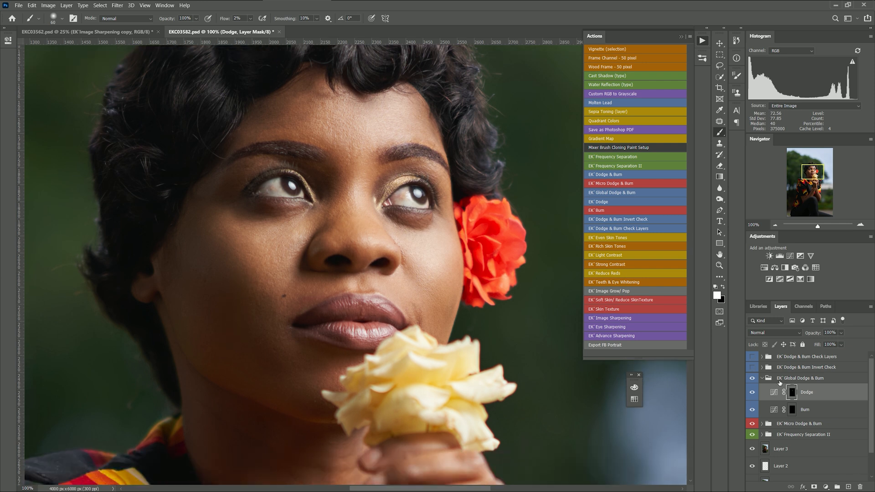
pyautogui.click(752, 359)
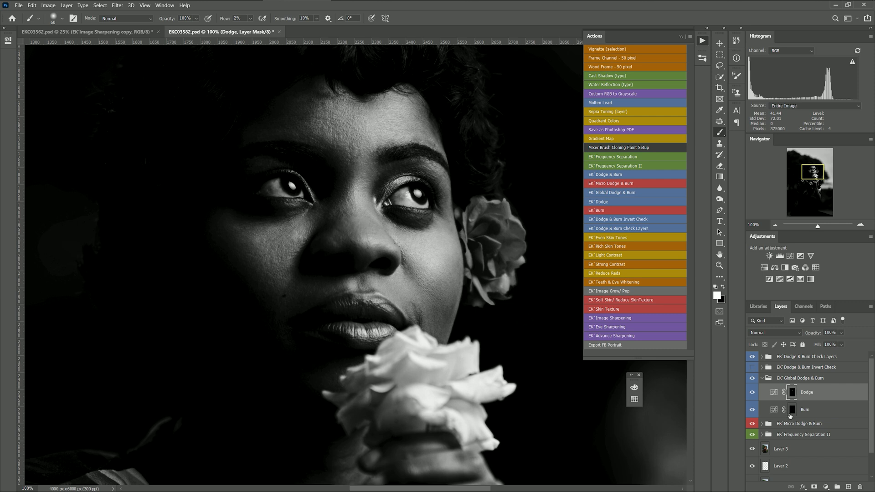
pyautogui.click(791, 411)
pyautogui.press(']')
pyautogui.press(']')
pyautogui.press(']')
pyautogui.press(']')
pyautogui.press(']')
pyautogui.press(']')
pyautogui.press(']')
pyautogui.press('[')
pyautogui.press('[')
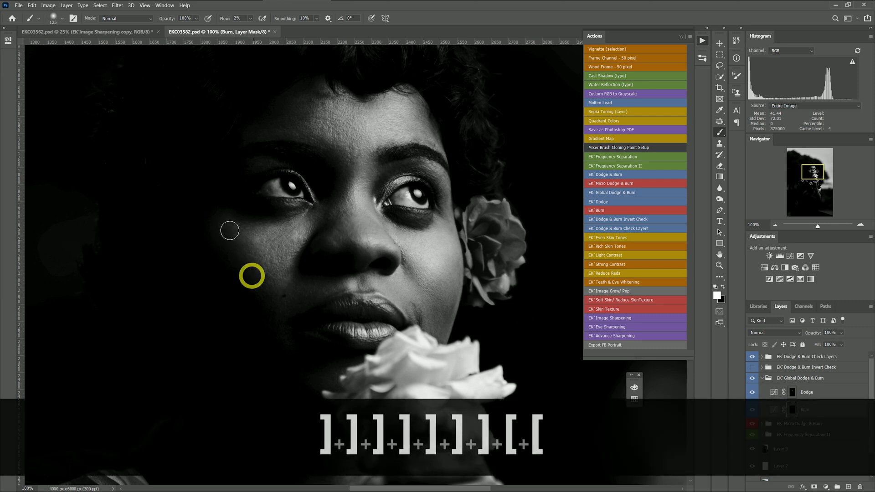
# Burn the shadow under the cheekbone with the size 125 brush and the shaded side of the nose with a size 70 brush
pyautogui.moveTo(225, 227)
pyautogui.mouseDown()
pyautogui.moveTo(247, 278)
pyautogui.moveTo(266, 298)
pyautogui.moveTo(225, 242)
pyautogui.moveTo(220, 253)
pyautogui.moveTo(215, 223)
pyautogui.moveTo(255, 287)
pyautogui.mouseUp()
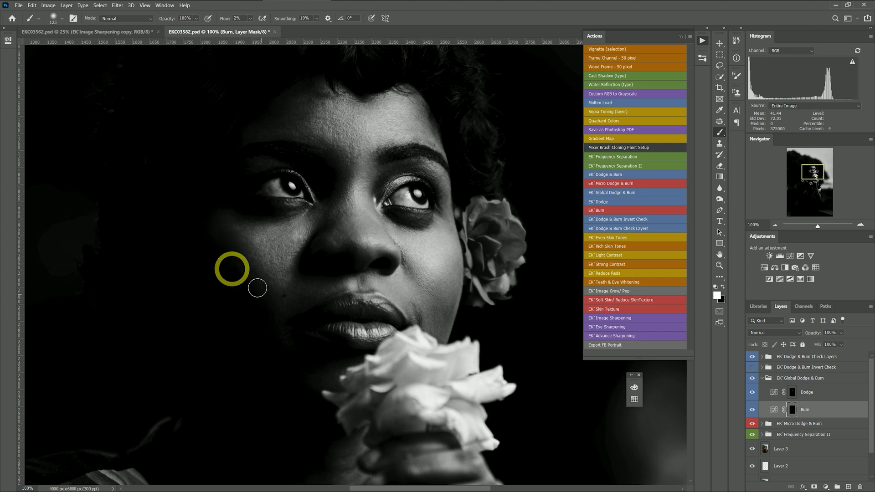
pyautogui.press('[')
pyautogui.press('[')
pyautogui.press('[')
pyautogui.press('[')
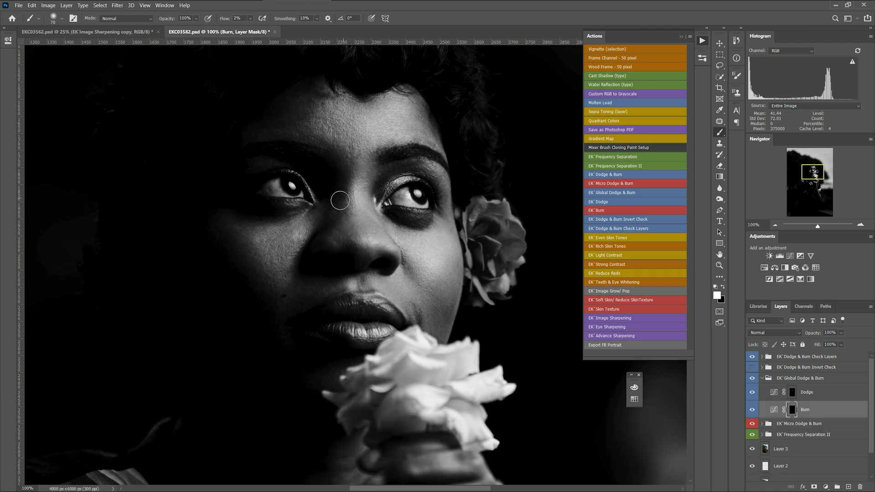
pyautogui.moveTo(338, 195); pyautogui.dragTo(305, 249)
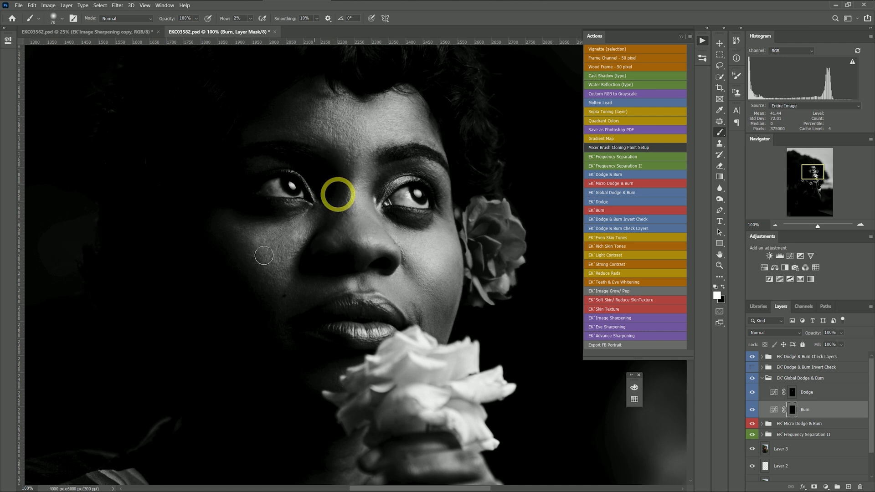
# Burn the jawline and face edge beside the red flower, and the shadow between the eyes, with a brush around size 80
pyautogui.press(']')
pyautogui.moveTo(436, 329)
pyautogui.mouseDown()
pyautogui.moveTo(445, 300)
pyautogui.moveTo(445, 331)
pyautogui.mouseUp()
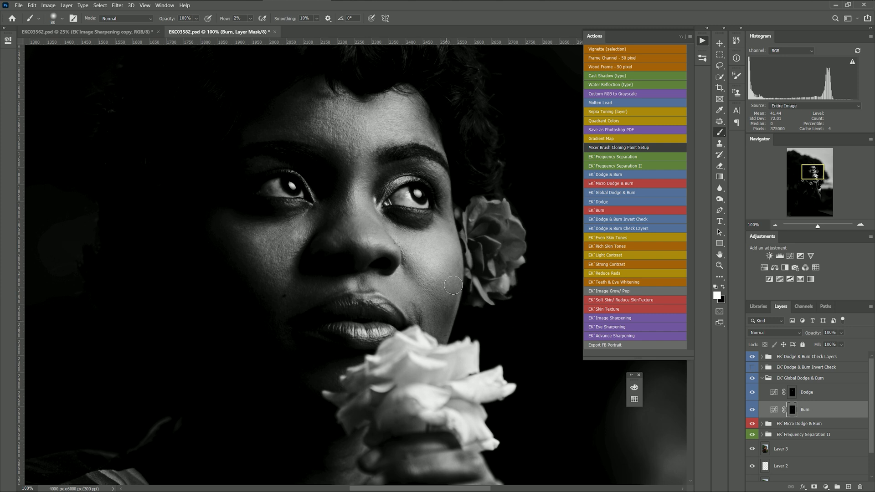
pyautogui.moveTo(442, 323); pyautogui.dragTo(455, 202)
pyautogui.press(']')
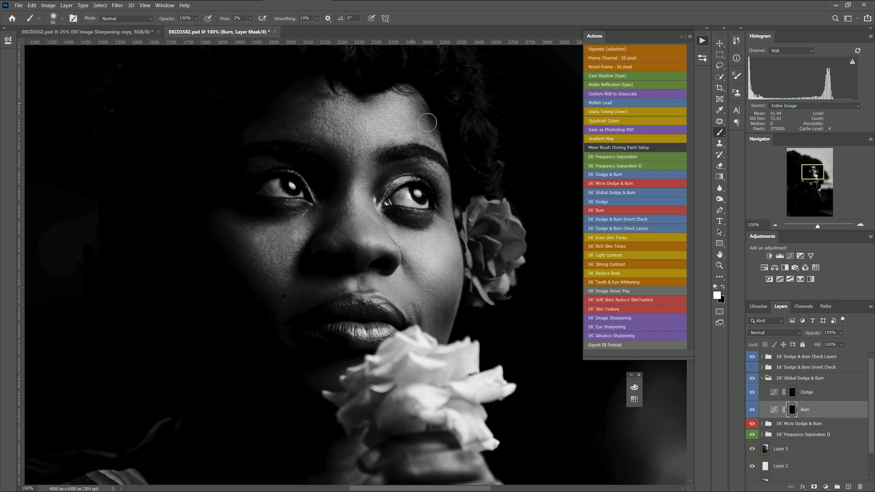
pyautogui.press('[')
pyautogui.moveTo(342, 186); pyautogui.dragTo(326, 187)
# Hide the EK' Dodge & Burn Check Layers group and burn the outer cheek near the ear with a size 125 brush
pyautogui.click(751, 357)
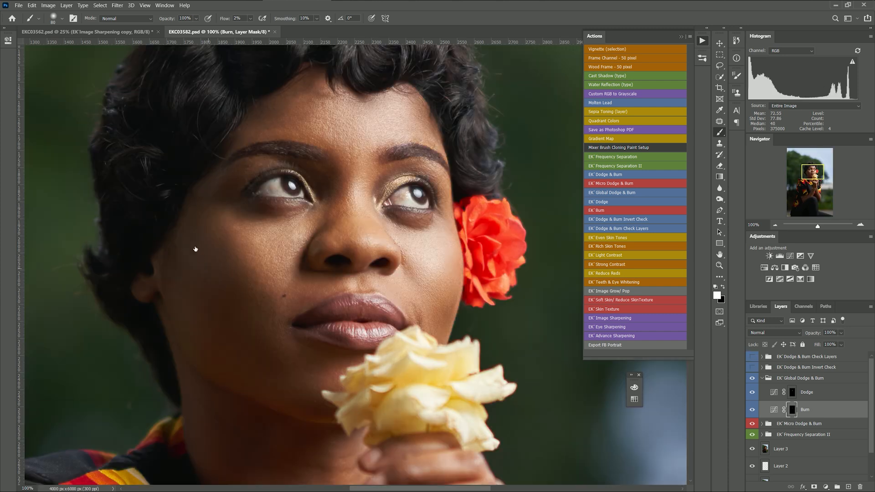
pyautogui.press(']')
pyautogui.press(']')
pyautogui.press(']')
pyautogui.click(190, 255)
pyautogui.moveTo(208, 268)
pyautogui.mouseDown()
pyautogui.moveTo(225, 265)
pyautogui.moveTo(204, 298)
pyautogui.mouseUp()
# Compare the face with the EK' Global Dodge & Burn group hidden and shown to judge the burned contours
pyautogui.click(752, 380)
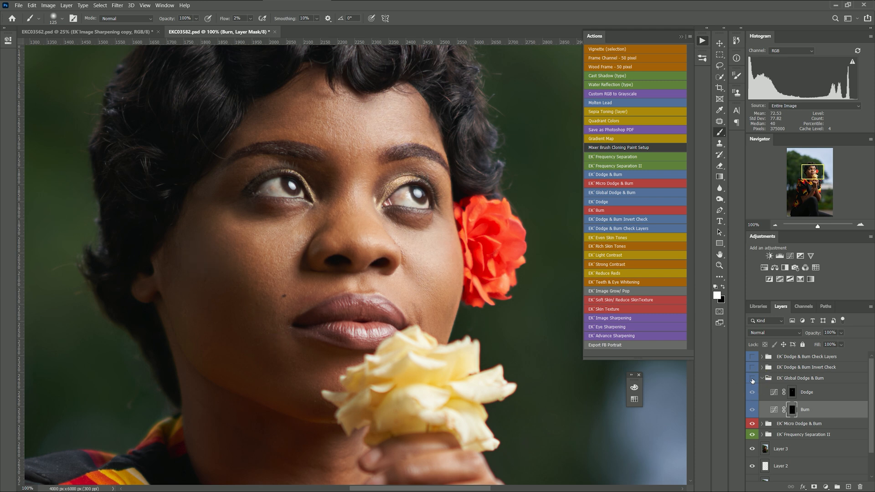
pyautogui.click(752, 379)
pyautogui.click(752, 379)
pyautogui.click(753, 379)
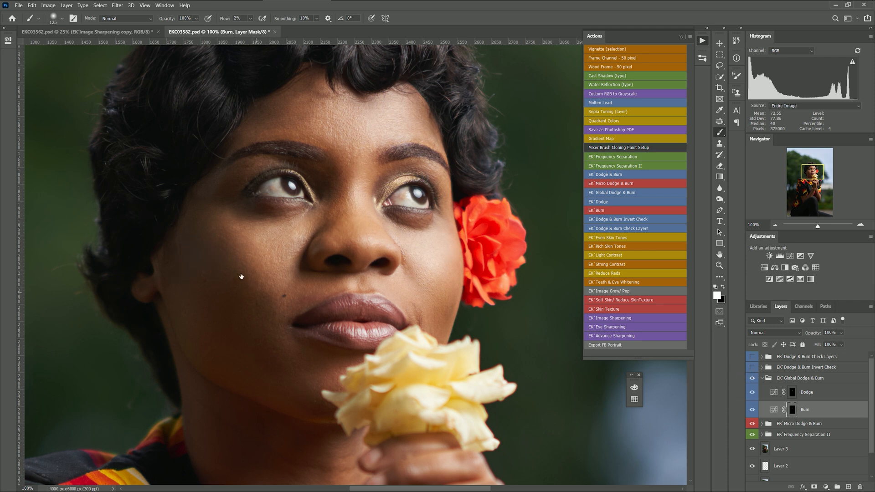
# Select the Dodge mask and brighten both cheeks with a smaller brush than the one used for burning
pyautogui.click(793, 397)
pyautogui.press('[')
pyautogui.moveTo(260, 250)
pyautogui.mouseDown()
pyautogui.moveTo(232, 241)
pyautogui.moveTo(253, 231)
pyautogui.mouseUp()
pyautogui.moveTo(272, 276); pyautogui.dragTo(229, 265)
pyautogui.moveTo(235, 229)
pyautogui.mouseDown()
pyautogui.moveTo(221, 249)
pyautogui.moveTo(268, 288)
pyautogui.mouseUp()
pyautogui.moveTo(219, 237); pyautogui.dragTo(264, 292)
pyautogui.moveTo(441, 288); pyautogui.dragTo(441, 288)
pyautogui.click(438, 287)
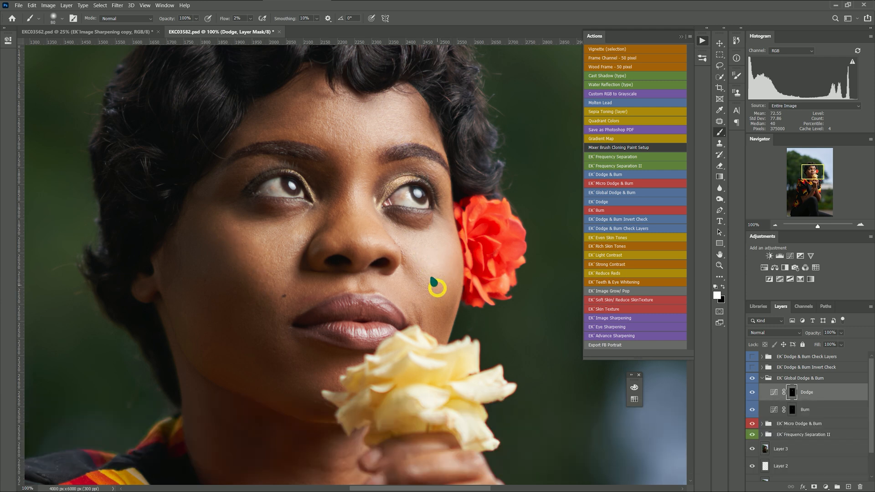
# Dodge the bridge of the nose and the inner cheek with a small brush, and set the brush to size 70
pyautogui.press('[')
pyautogui.press('[')
pyautogui.press('[')
pyautogui.press('[')
pyautogui.click(365, 235)
pyautogui.press('[')
pyautogui.press('[')
pyautogui.click(369, 247)
pyautogui.click(314, 253)
pyautogui.press(']')
pyautogui.press(']')
pyautogui.press(']')
pyautogui.press(']')
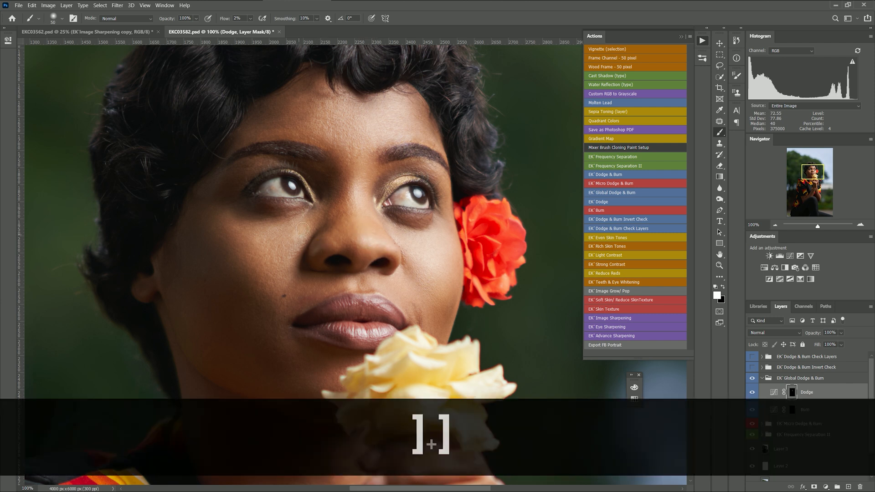
pyautogui.press('[')
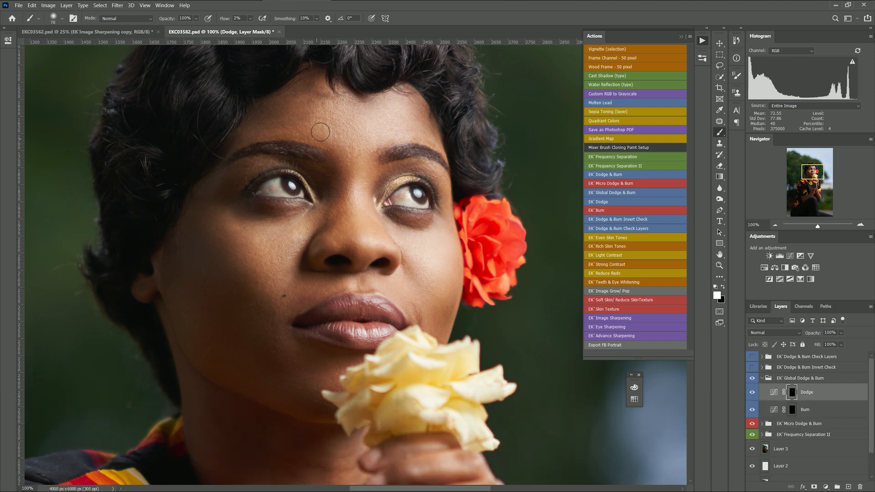
# Examine the portrait at several zoom levels with the EK' Global Dodge & Burn group toggled to judge the overall contouring
pyautogui.hotkey('ctrl', '-')
pyautogui.hotkey('ctrl', '-')
pyautogui.hotkey('ctrl', '-')
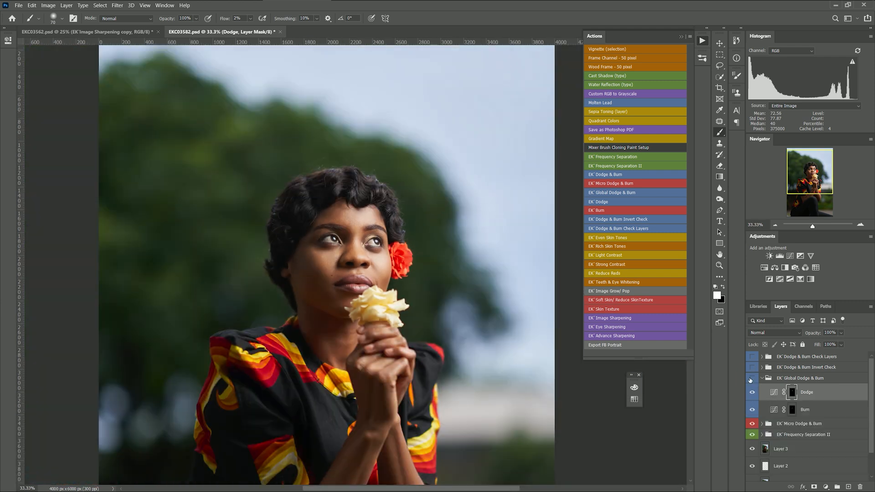
pyautogui.click(751, 379)
pyautogui.hotkey('ctrl', '=')
pyautogui.hotkey('ctrl', '=')
pyautogui.hotkey('ctrl', '=')
pyautogui.click(232, 258)
pyautogui.hotkey('ctrl', '-')
pyautogui.hotkey('ctrl', '-')
pyautogui.hotkey('ctrl', '-')
pyautogui.hotkey('ctrl', '=')
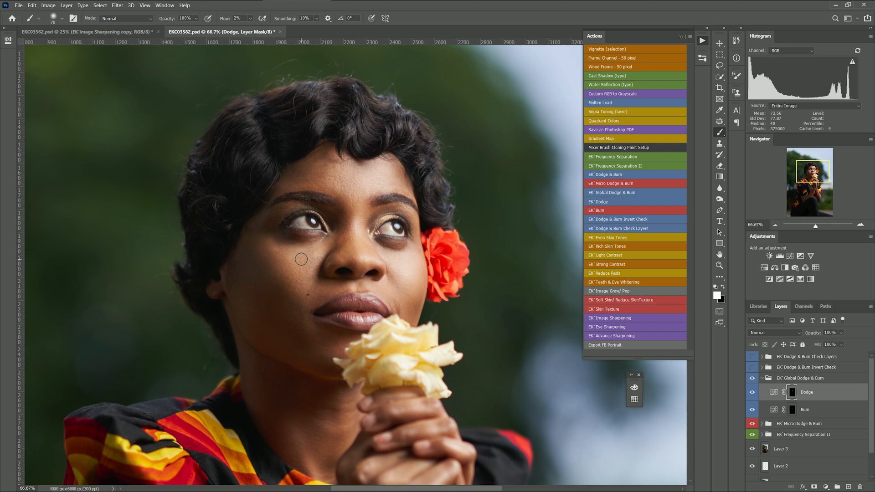
# Rotate the canvas view to 153° to inspect the portrait's light and shadow upside down
pyautogui.press('r')
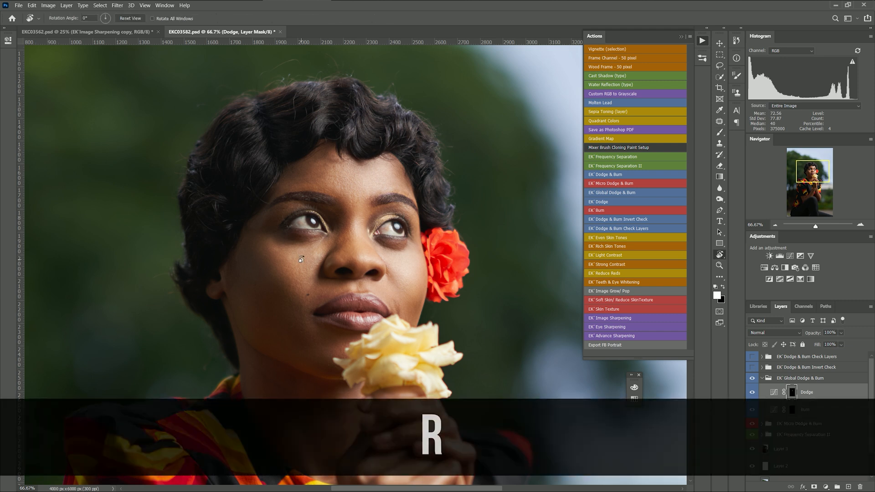
pyautogui.moveTo(240, 266); pyautogui.dragTo(417, 234)
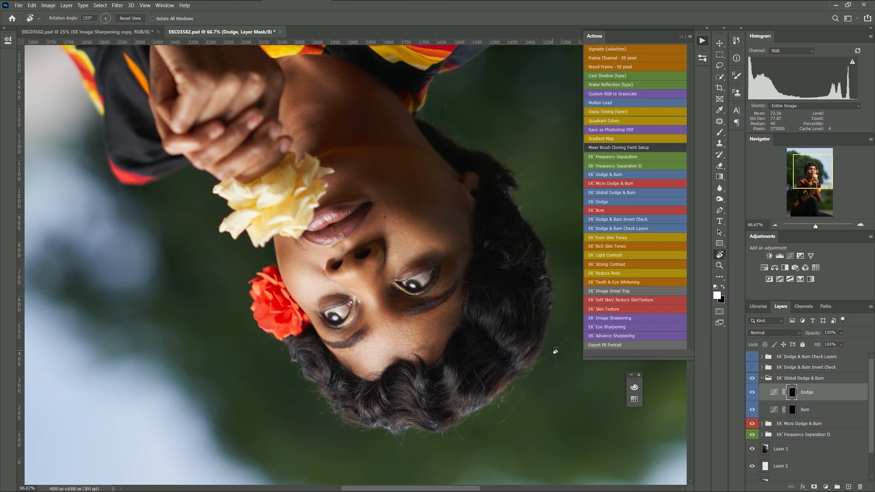
# Paint white at 2% flow on the Dodge layer's mask to brighten the cheek and jaw, using a brush of about 100 px
pyautogui.press('b')
pyautogui.press(']')
pyautogui.press(']')
pyautogui.press(']')
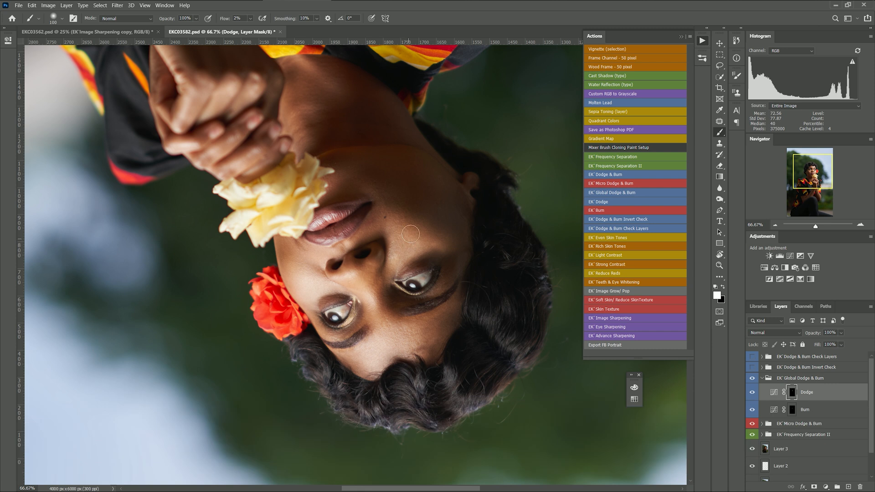
pyautogui.moveTo(416, 228)
pyautogui.mouseDown()
pyautogui.moveTo(436, 244)
pyautogui.moveTo(445, 233)
pyautogui.moveTo(417, 235)
pyautogui.mouseUp()
pyautogui.moveTo(428, 245)
pyautogui.mouseDown()
pyautogui.moveTo(405, 248)
pyautogui.moveTo(397, 222)
pyautogui.moveTo(401, 256)
pyautogui.moveTo(392, 217)
pyautogui.mouseUp()
pyautogui.moveTo(399, 247)
pyautogui.mouseDown()
pyautogui.moveTo(391, 217)
pyautogui.moveTo(414, 244)
pyautogui.mouseUp()
pyautogui.press('[')
pyautogui.moveTo(355, 146)
pyautogui.mouseDown()
pyautogui.moveTo(318, 163)
pyautogui.moveTo(371, 150)
pyautogui.mouseUp()
# Dodge the forehead and upper brow area on the Dodge mask with a soft brush of 80 to 90 px
pyautogui.press('r')
pyautogui.moveTo(285, 325); pyautogui.dragTo(411, 157)
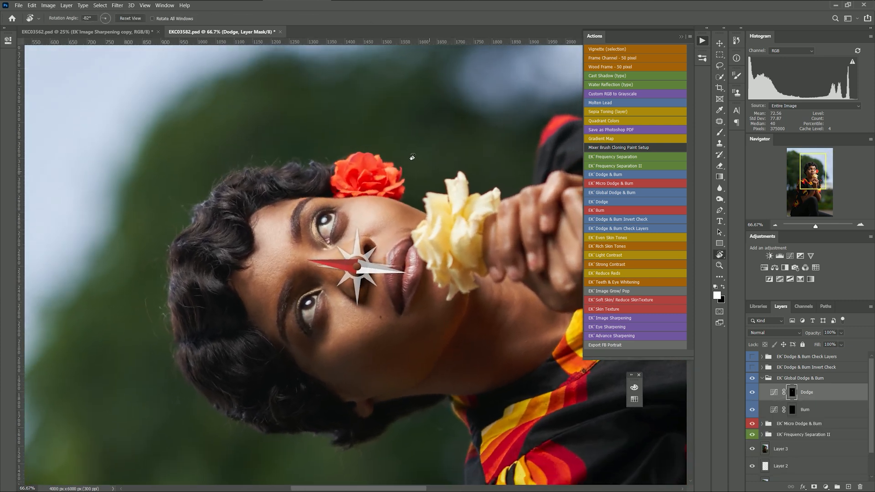
pyautogui.press('b')
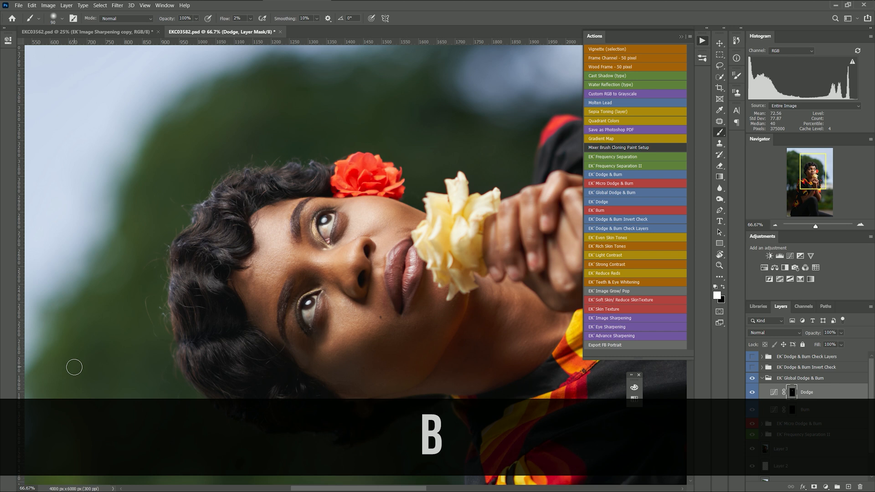
pyautogui.press(']')
pyautogui.press('[')
pyautogui.click(264, 208)
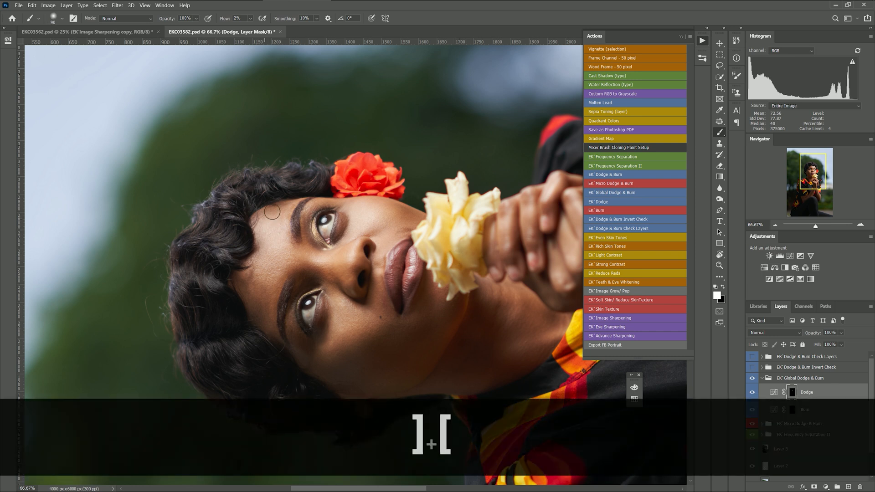
pyautogui.moveTo(268, 216); pyautogui.dragTo(265, 220)
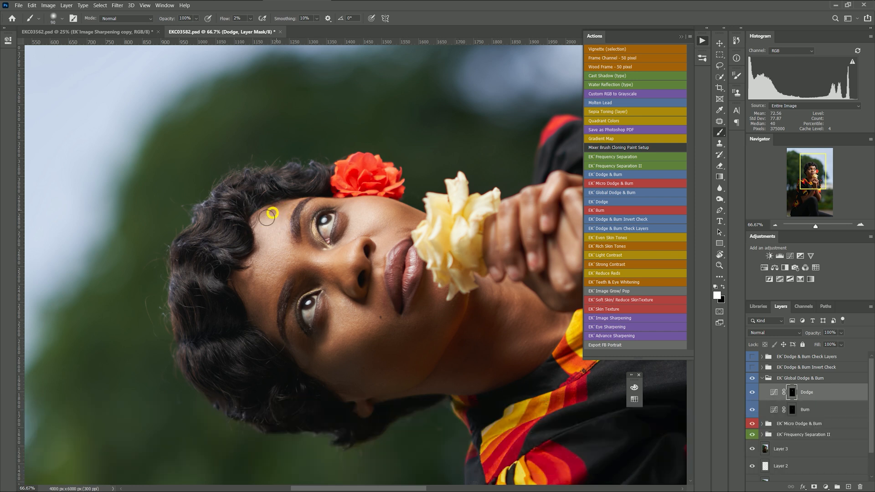
pyautogui.press('[')
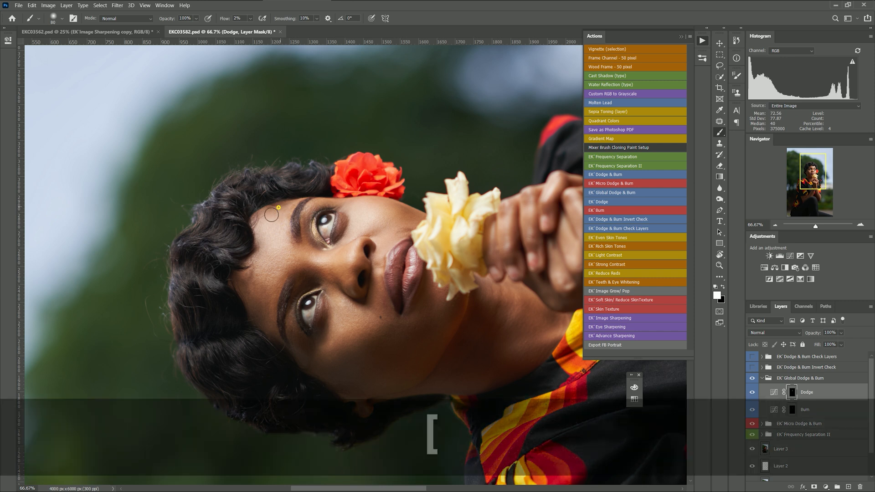
pyautogui.moveTo(263, 227)
pyautogui.mouseDown()
pyautogui.moveTo(253, 276)
pyautogui.moveTo(250, 269)
pyautogui.moveTo(264, 296)
pyautogui.mouseUp()
pyautogui.click(253, 287)
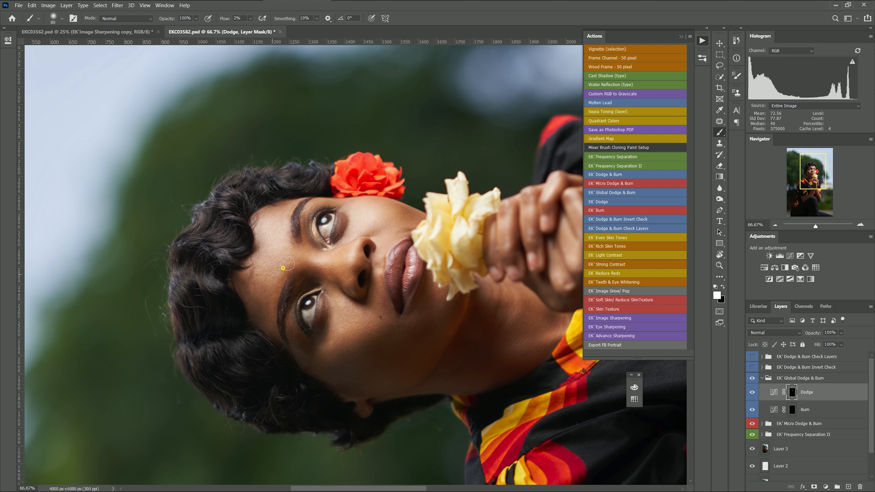
pyautogui.moveTo(289, 267)
pyautogui.mouseDown()
pyautogui.moveTo(285, 214)
pyautogui.moveTo(293, 205)
pyautogui.moveTo(266, 214)
pyautogui.mouseUp()
# Refine the dodging on the mid-forehead, between the brows and at the nose bridge with a smaller brush of up to 70 px
pyautogui.press('[')
pyautogui.press('[')
pyautogui.moveTo(259, 247); pyautogui.dragTo(255, 260)
pyautogui.press('[')
pyautogui.click(297, 254)
pyautogui.press(']')
pyautogui.press(']')
pyautogui.click(309, 264)
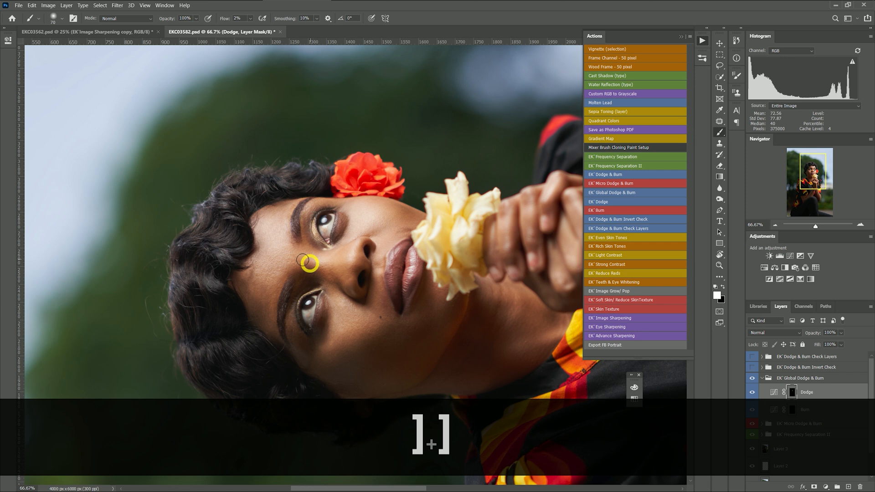
# Reset the canvas rotation to 0° and collapse the EK' Global Dodge & Burn layer group
pyautogui.press('r')
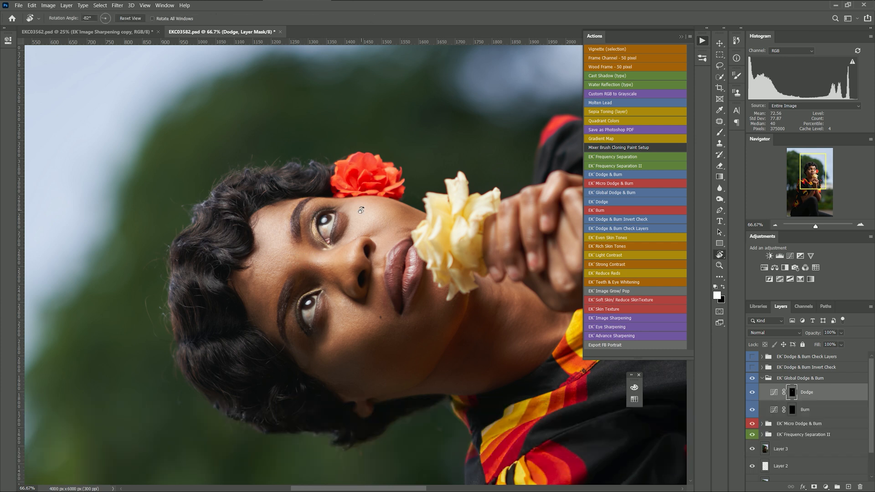
pyautogui.press('Escape')
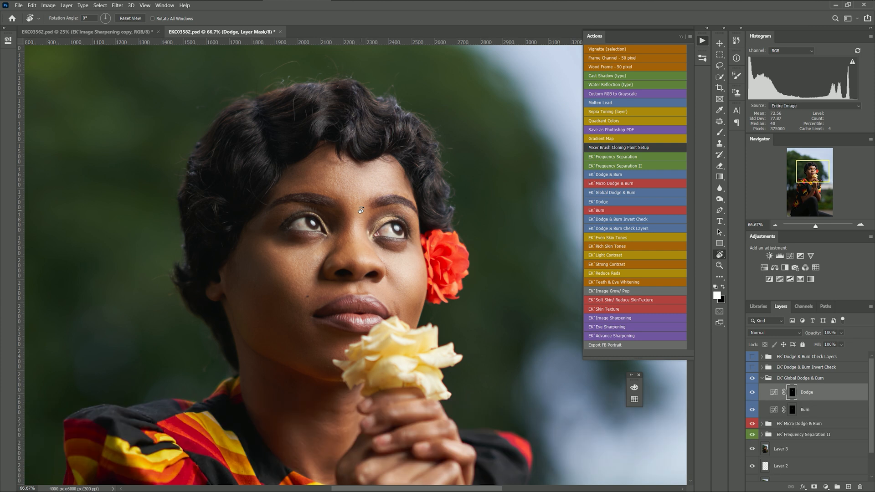
pyautogui.hotkey('ctrl', '0')
pyautogui.click(761, 379)
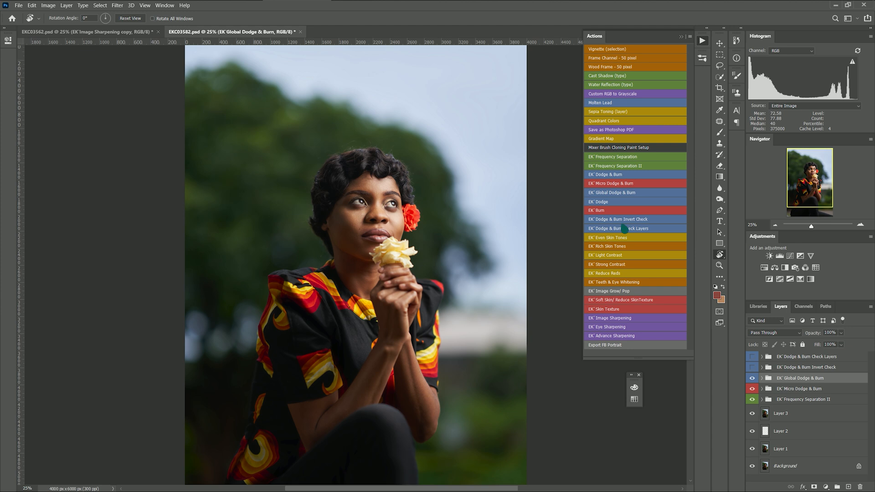
# Run the EK' Dodge action to add a dodge layer above the EK' Global Dodge & Burn group
pyautogui.click(610, 206)
pyautogui.hotkey('ctrl', '=')
pyautogui.hotkey('ctrl', '=')
pyautogui.hotkey('ctrl', '-')
pyautogui.scroll(3, 418, 284)
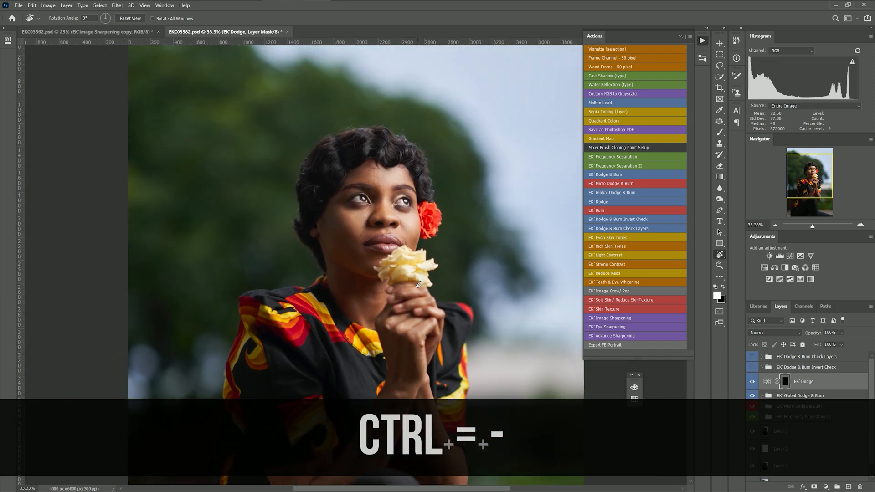
pyautogui.hotkey('ctrl', '=')
pyautogui.scroll(-2, 418, 285)
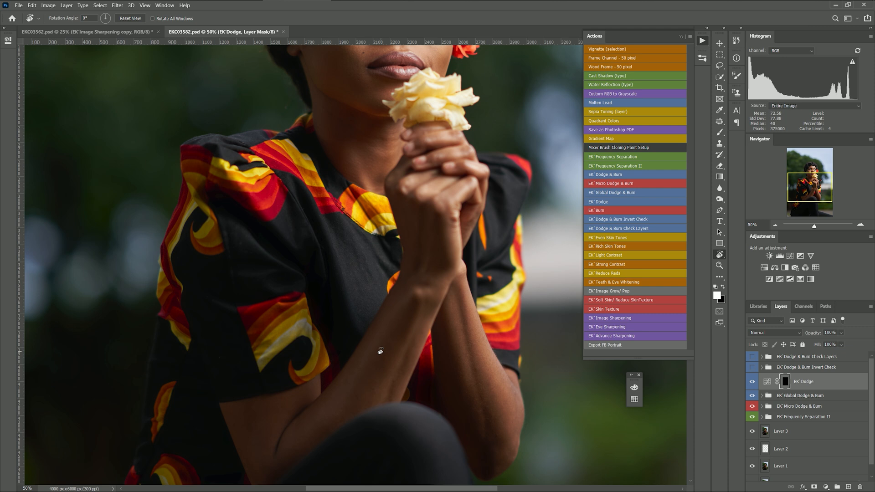
# Show the EK' Dodge & Burn Check Layers and brighten the rear forearm on the EK' Dodge mask with a 100 px brush
pyautogui.press('b')
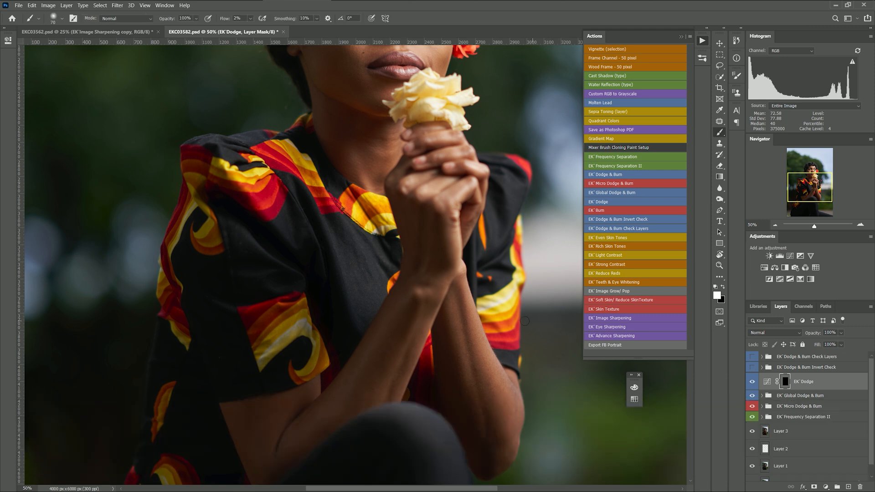
pyautogui.press(']')
pyautogui.press(']')
pyautogui.click(753, 359)
pyautogui.press(']')
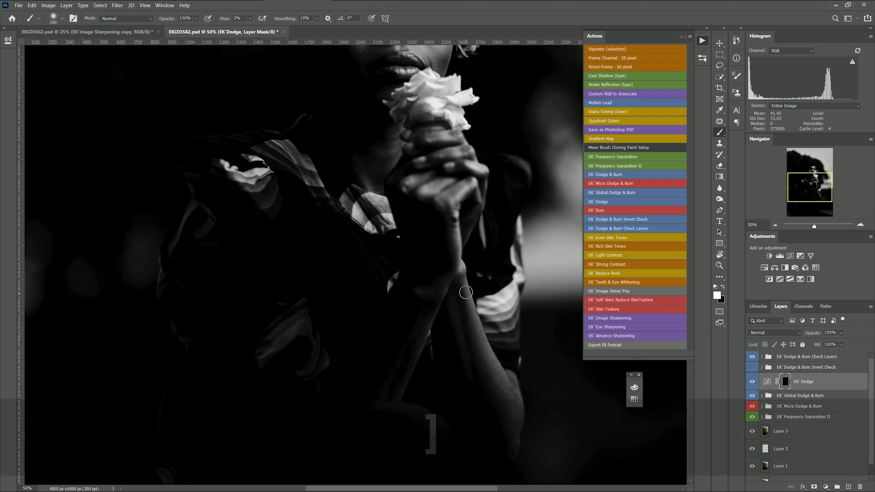
pyautogui.moveTo(463, 294); pyautogui.dragTo(492, 364)
pyautogui.moveTo(462, 293)
pyautogui.mouseDown()
pyautogui.moveTo(511, 399)
pyautogui.moveTo(454, 304)
pyautogui.mouseUp()
pyautogui.moveTo(470, 379); pyautogui.dragTo(449, 293)
pyautogui.moveTo(475, 382); pyautogui.dragTo(451, 285)
pyautogui.moveTo(476, 380); pyautogui.dragTo(460, 279)
pyautogui.moveTo(487, 362); pyautogui.dragTo(469, 307)
pyautogui.moveTo(503, 381); pyautogui.dragTo(489, 348)
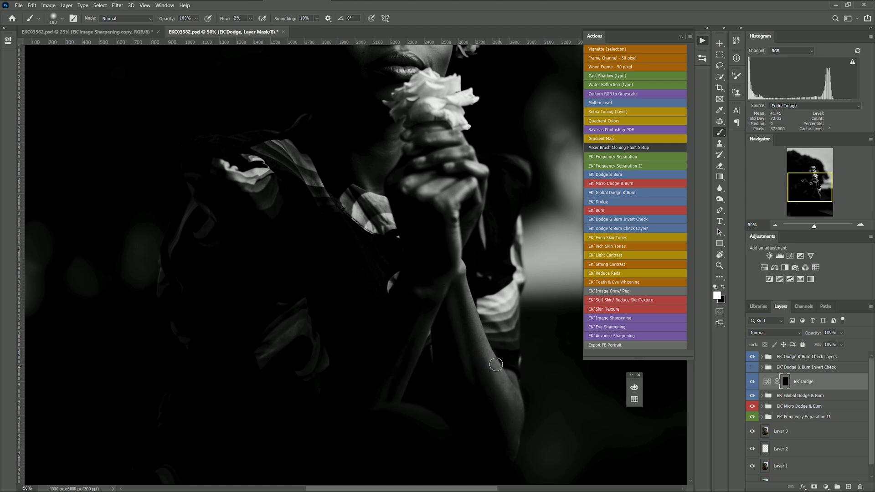
pyautogui.moveTo(498, 381); pyautogui.dragTo(462, 306)
# Dodge the wrists and clasped hands on the EK' Dodge mask, reducing the brush to 90 px
pyautogui.moveTo(455, 271); pyautogui.dragTo(455, 264)
pyautogui.moveTo(422, 192); pyautogui.dragTo(416, 184)
pyautogui.press('[')
pyautogui.moveTo(470, 191)
pyautogui.mouseDown()
pyautogui.moveTo(456, 205)
pyautogui.moveTo(457, 238)
pyautogui.mouseUp()
pyautogui.moveTo(453, 276); pyautogui.dragTo(431, 313)
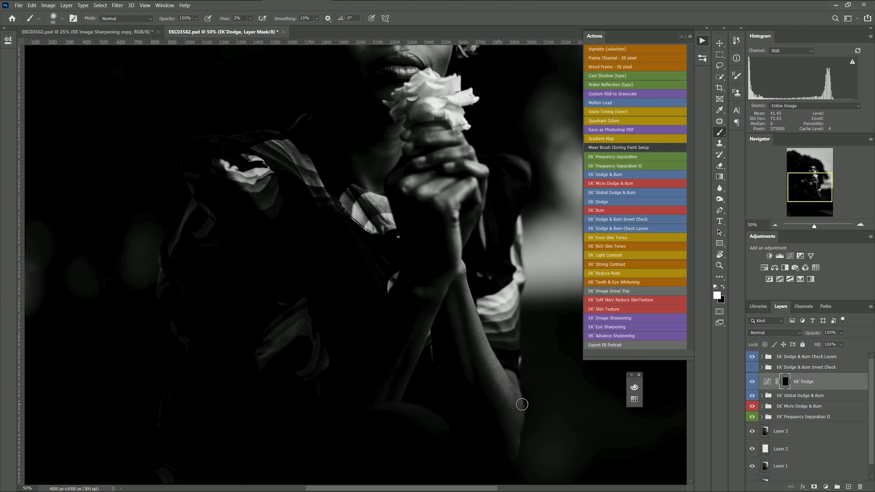
# Hide the EK' Dodge & Burn Check Layers and touch up the back of the hand on the EK' Dodge mask
pyautogui.click(753, 358)
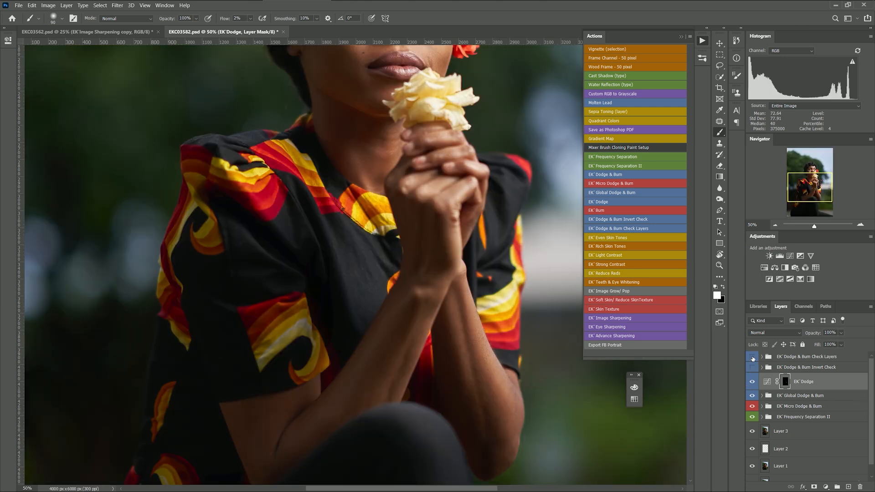
pyautogui.click(753, 383)
pyautogui.click(753, 383)
pyautogui.moveTo(440, 204); pyautogui.dragTo(443, 208)
# Add an EK' Burn layer with its action and darken the shadow side of the rear forearm on its mask
pyautogui.click(600, 213)
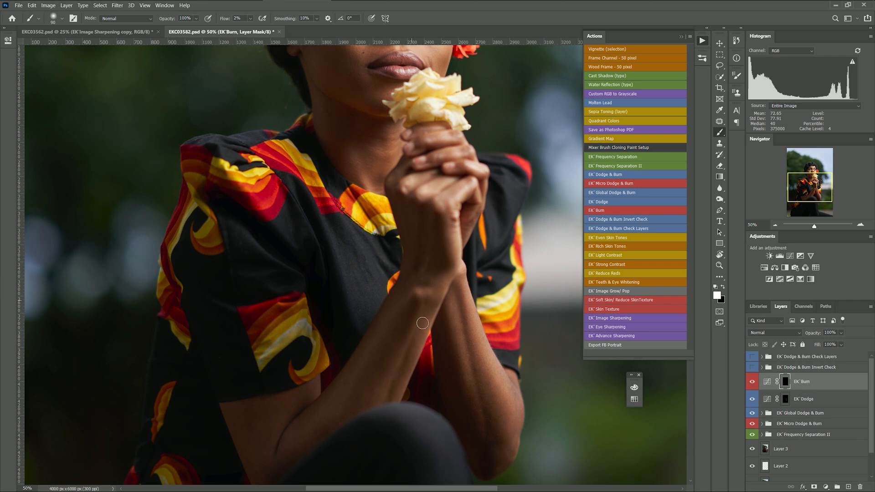
pyautogui.press('[')
pyautogui.moveTo(461, 305)
pyautogui.mouseDown()
pyautogui.moveTo(464, 280)
pyautogui.moveTo(483, 369)
pyautogui.mouseUp()
pyautogui.moveTo(471, 319); pyautogui.dragTo(484, 400)
pyautogui.moveTo(476, 385); pyautogui.dragTo(476, 374)
# Burn the length of the front forearm on the EK' Burn mask with a 100 px brush
pyautogui.press(']')
pyautogui.press(']')
pyautogui.click(367, 385)
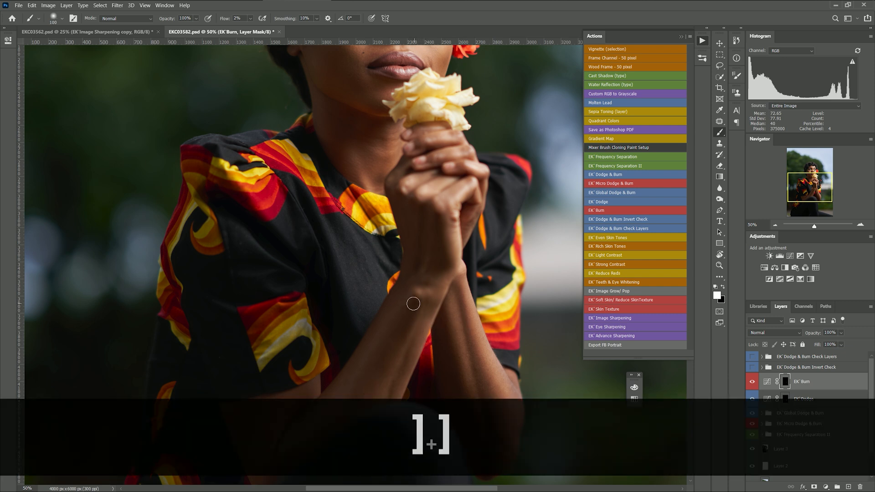
pyautogui.click(342, 420)
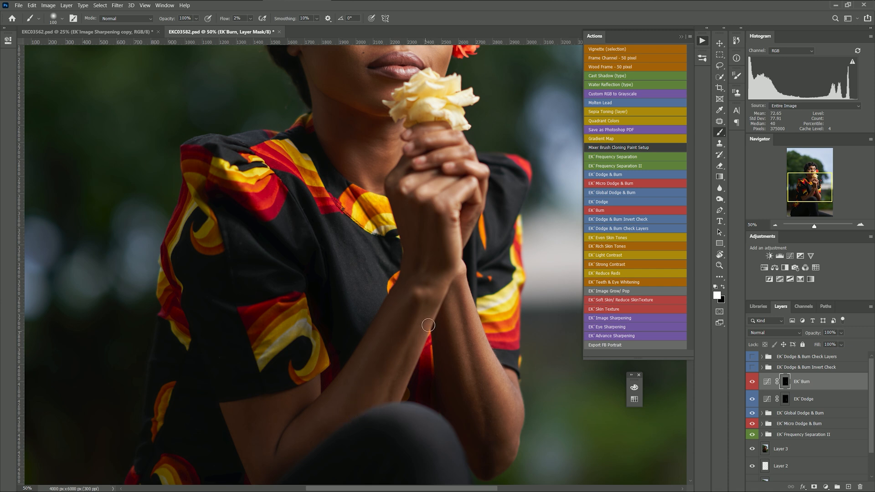
pyautogui.moveTo(413, 304); pyautogui.dragTo(356, 415)
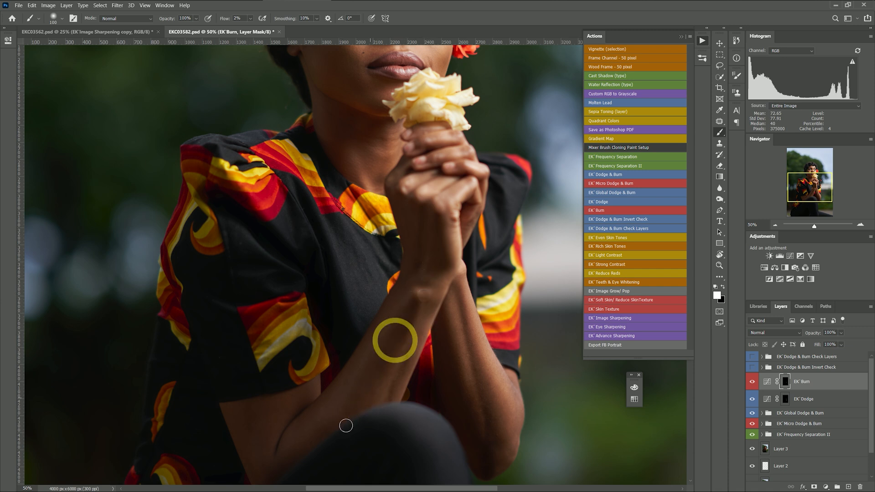
# Burn the shaded wrist and side of the hand with a 125 px brush and toggle the EK' Burn layer's visibility
pyautogui.press(']')
pyautogui.moveTo(443, 246); pyautogui.dragTo(416, 253)
pyautogui.moveTo(416, 217); pyautogui.dragTo(412, 250)
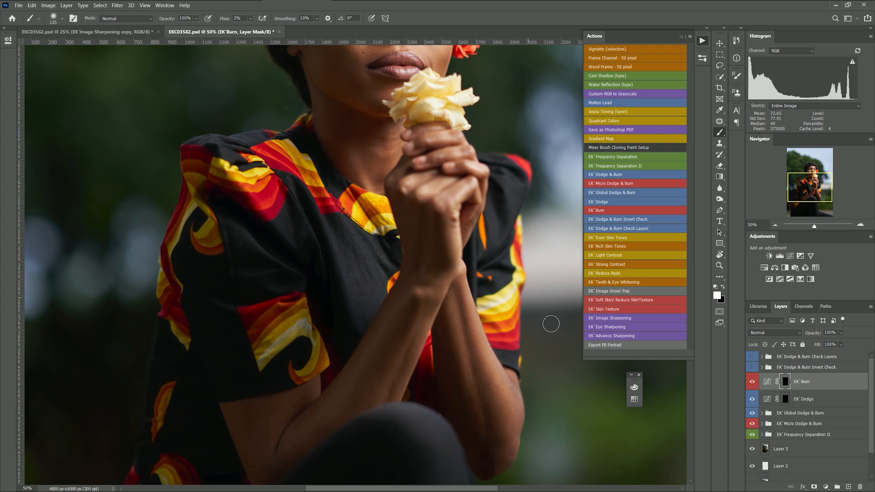
pyautogui.click(753, 383)
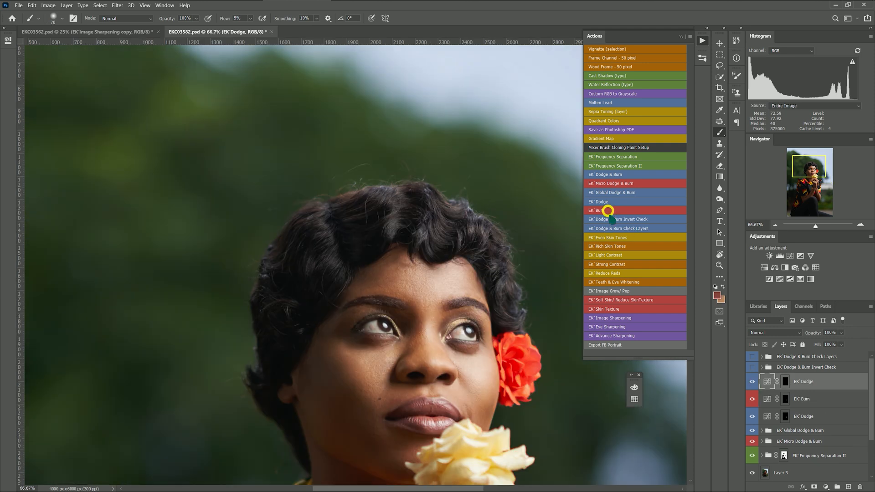
# Add a second EK' Burn layer with its action, select the EK' Dodge layer beneath it and make white the foreground colour
pyautogui.click(608, 211)
pyautogui.click(819, 400)
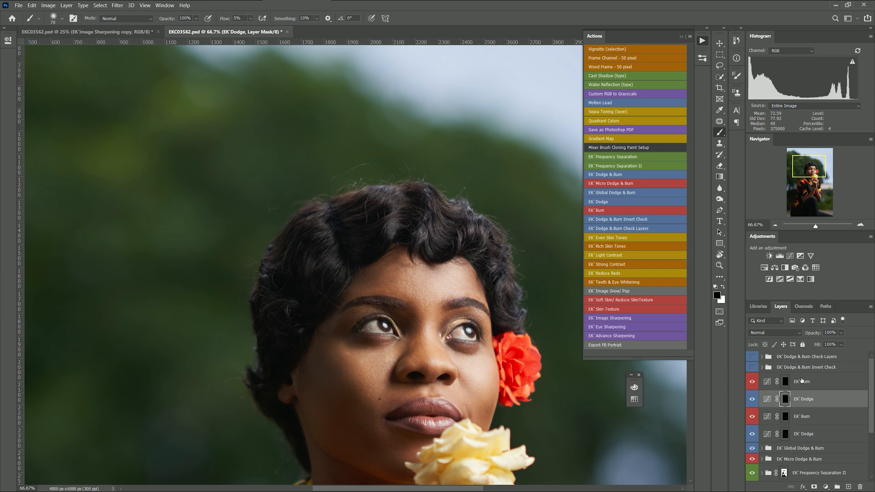
pyautogui.scroll(-4, 817, 391)
pyautogui.scroll(4, 816, 391)
pyautogui.click(723, 287)
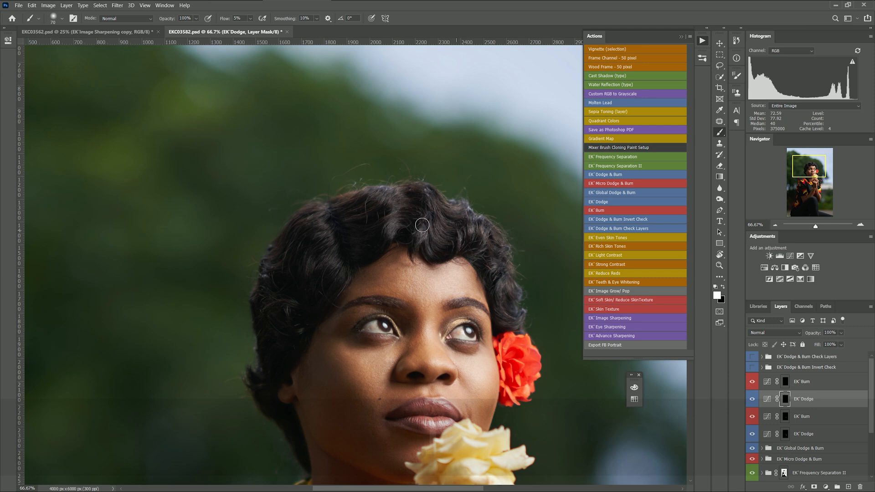
# Dodge the hair highlights above the forehead and near the red flower with an 80 px brush at 5% flow
pyautogui.press(']')
pyautogui.press(']')
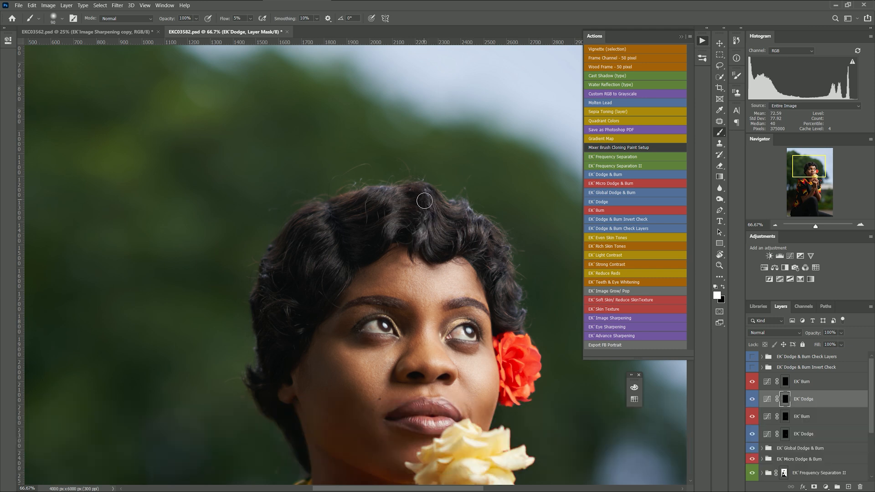
pyautogui.press('[')
pyautogui.moveTo(460, 232); pyautogui.dragTo(444, 253)
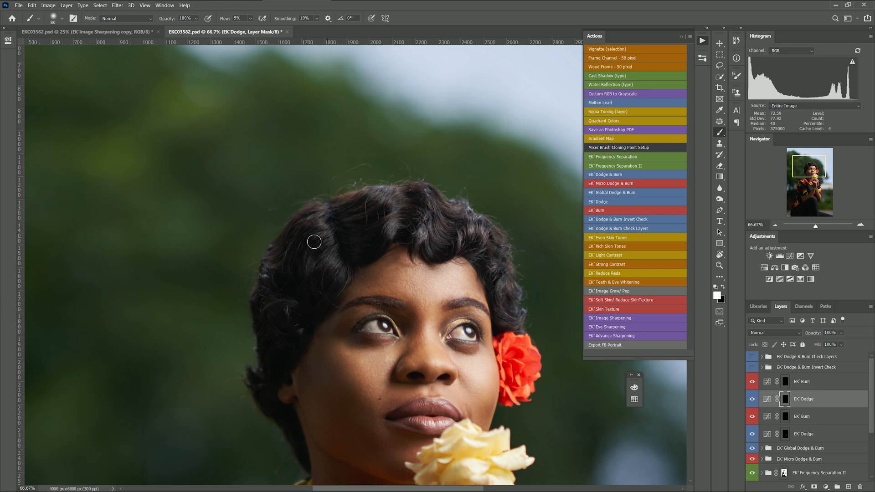
pyautogui.click(463, 241)
pyautogui.moveTo(509, 295); pyautogui.dragTo(514, 290)
pyautogui.click(507, 292)
# Dodge the remaining highlights on the crown of the hair and compare the upper EK' Dodge layer off and on
pyautogui.scroll(-3, 346, 228)
pyautogui.click(385, 167)
pyautogui.click(321, 162)
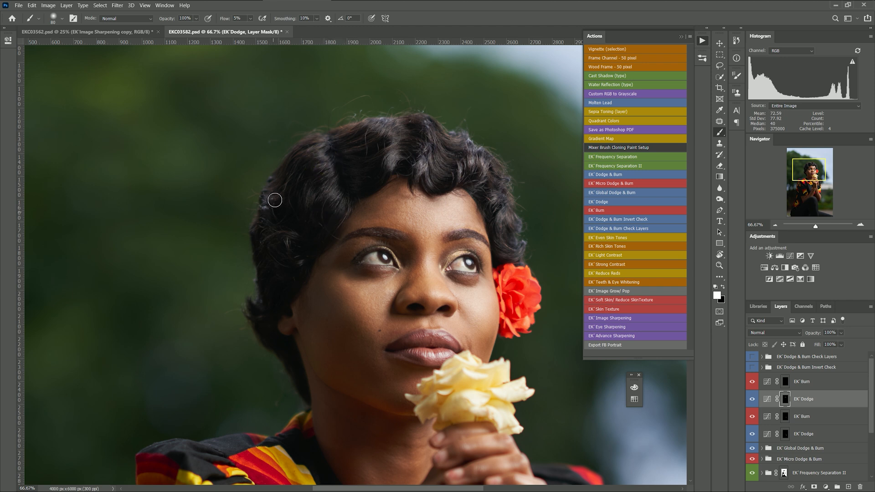
pyautogui.scroll(-3, 500, 219)
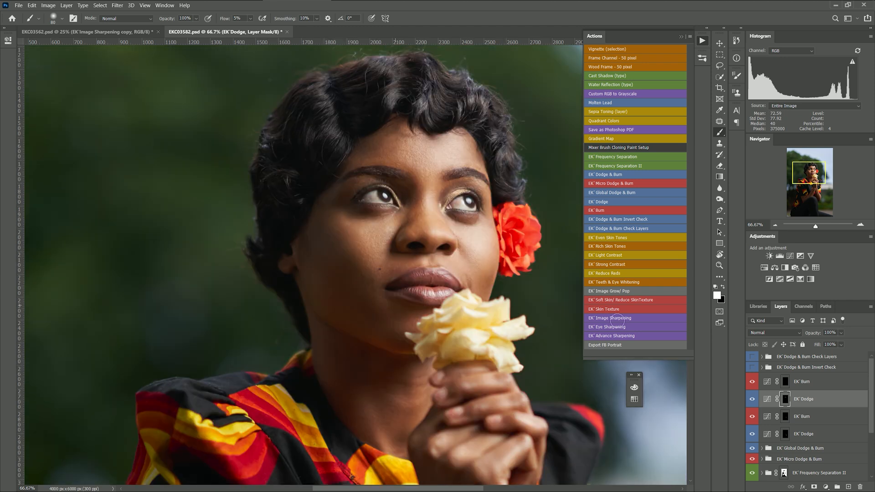
pyautogui.click(751, 400)
pyautogui.click(752, 400)
# Activate the upper EK' Burn layer's mask and darken the hair shadows above the forehead and beside the ear with a 90 px brush
pyautogui.click(786, 384)
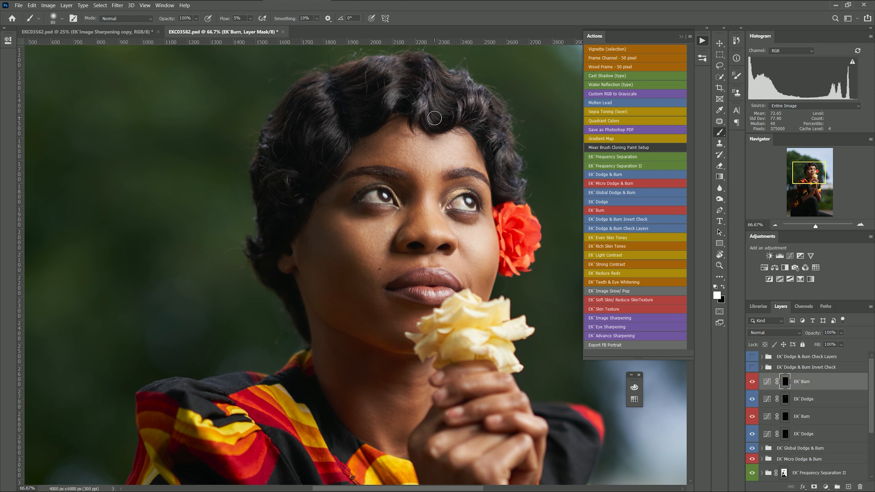
pyautogui.press(']')
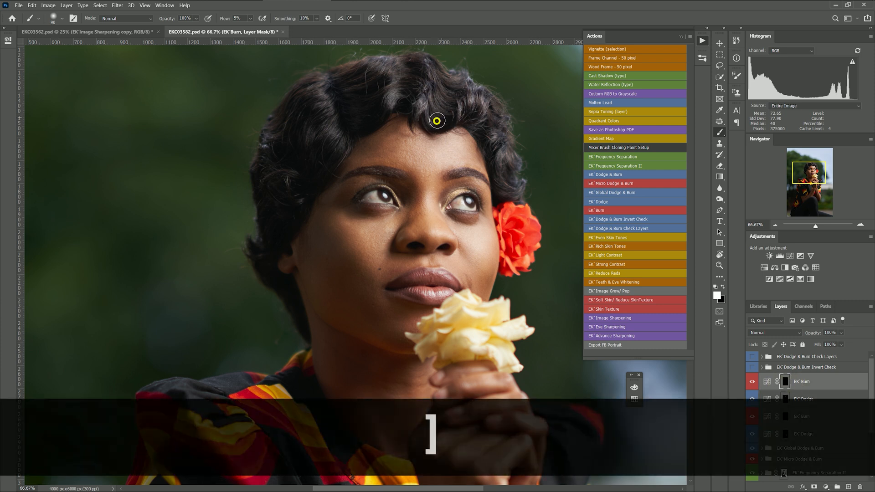
pyautogui.moveTo(437, 121); pyautogui.dragTo(439, 116)
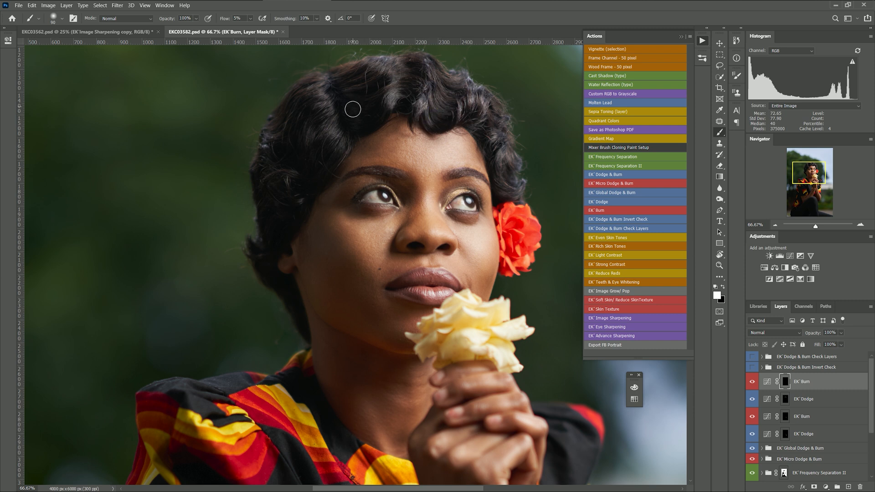
pyautogui.moveTo(364, 109)
pyautogui.mouseDown()
pyautogui.moveTo(407, 90)
pyautogui.moveTo(413, 78)
pyautogui.moveTo(402, 94)
pyautogui.moveTo(412, 85)
pyautogui.mouseUp()
pyautogui.moveTo(369, 115)
pyautogui.mouseDown()
pyautogui.moveTo(371, 102)
pyautogui.moveTo(360, 95)
pyautogui.mouseUp()
pyautogui.click(278, 221)
# Burn the dark gaps between the hair waves on the flower side and above the forehead
pyautogui.click(494, 148)
pyautogui.click(483, 124)
pyautogui.click(473, 118)
pyautogui.click(465, 114)
pyautogui.click(401, 97)
# Compare the portrait with the upper EK' Burn and EK' Dodge layers each switched off and on
pyautogui.hotkey('ctrl', '-')
pyautogui.hotkey('ctrl', '-')
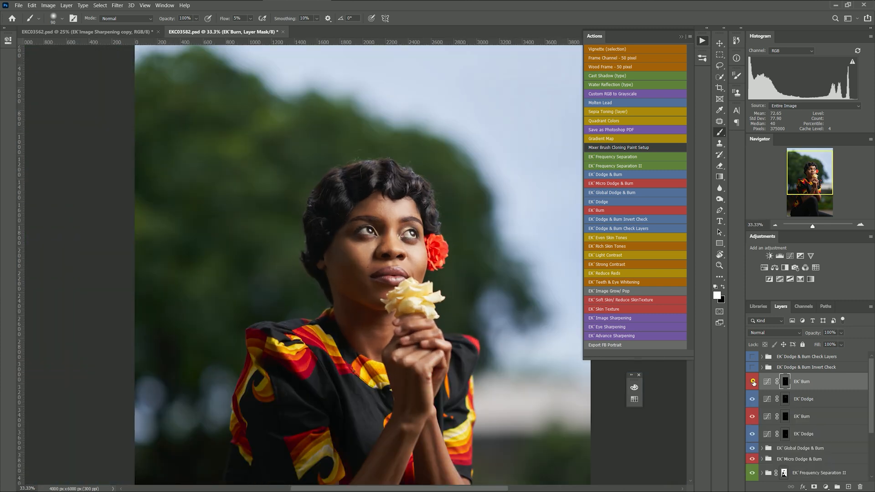
pyautogui.click(753, 382)
pyautogui.click(753, 382)
pyautogui.click(752, 399)
pyautogui.click(752, 400)
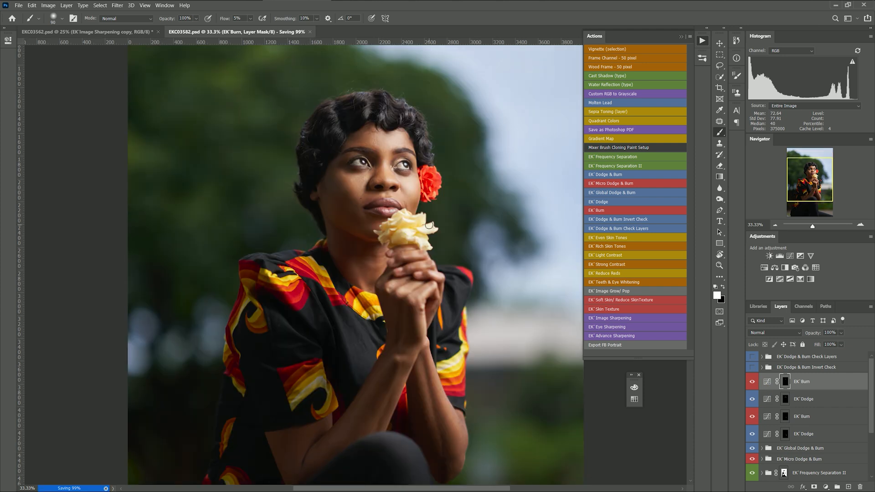
# Run the EK' Even Skin Tones action, check its layer off and on, and invert the layer's mask to black
pyautogui.hotkey('ctrl', '=')
pyautogui.hotkey('ctrl', '-')
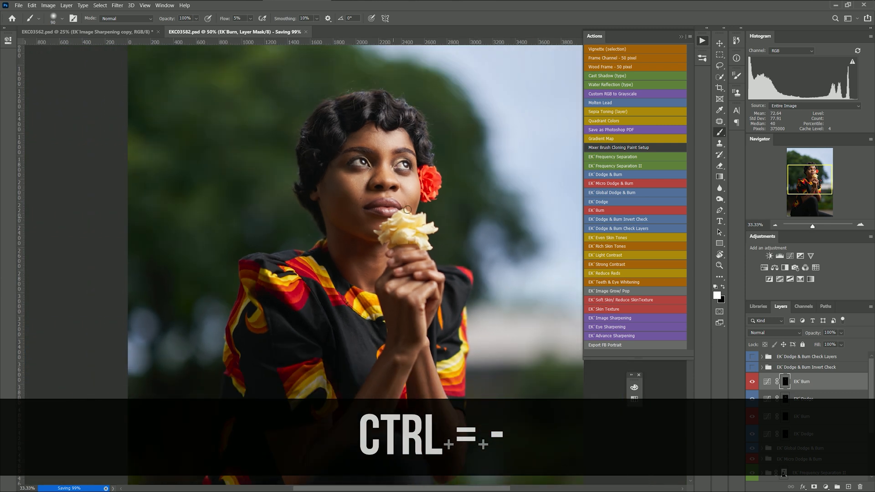
pyautogui.click(618, 240)
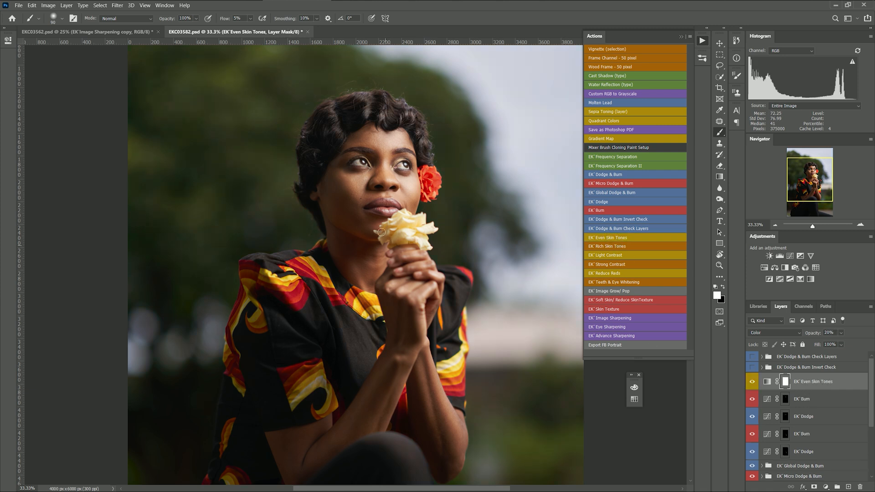
pyautogui.click(751, 382)
pyautogui.click(752, 382)
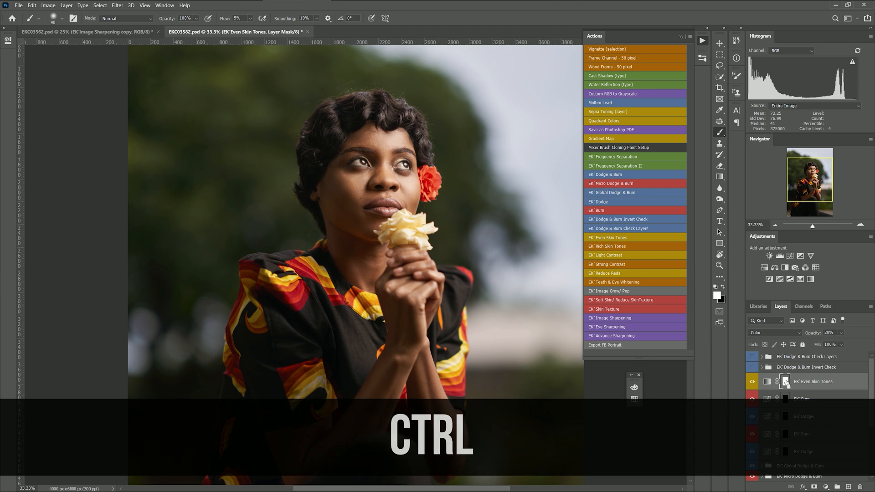
pyautogui.hotkey('ctrl', 'i')
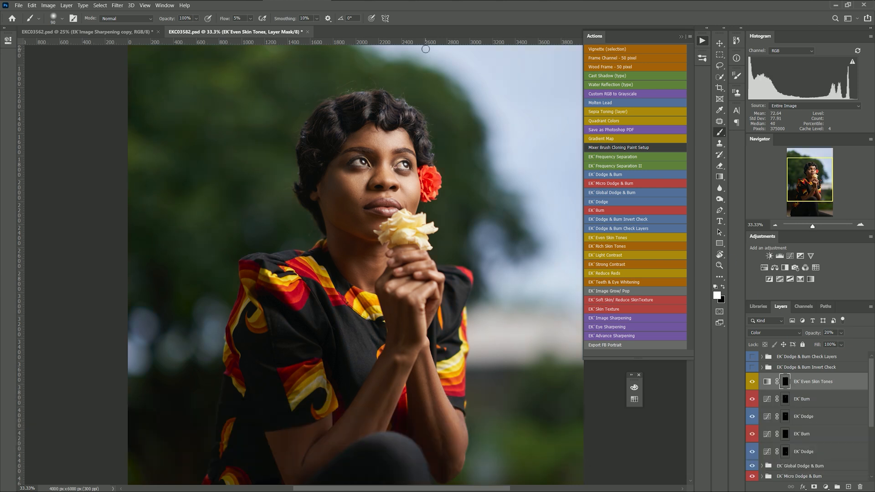
# Set up the Brush tool with 100% flow and a 150 px size for painting on the face
pyautogui.click(720, 132)
pyautogui.click(250, 18)
pyautogui.moveTo(253, 32); pyautogui.dragTo(261, 32)
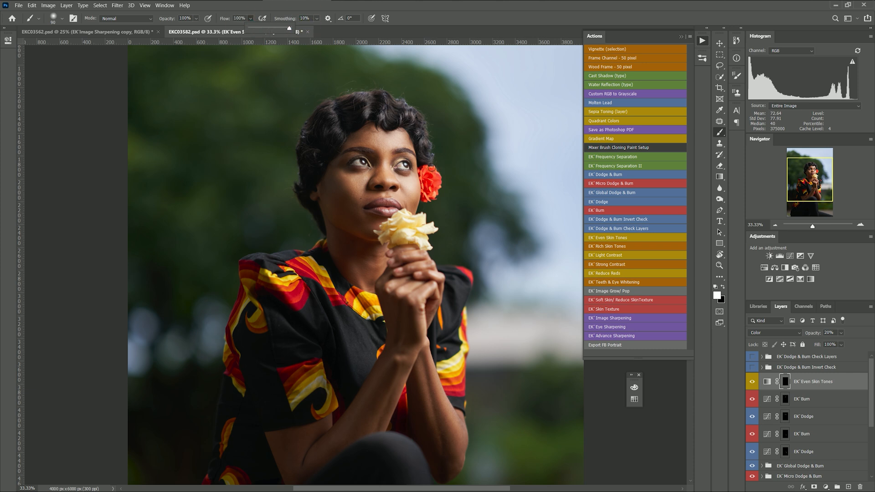
pyautogui.hotkey('ctrl', '=')
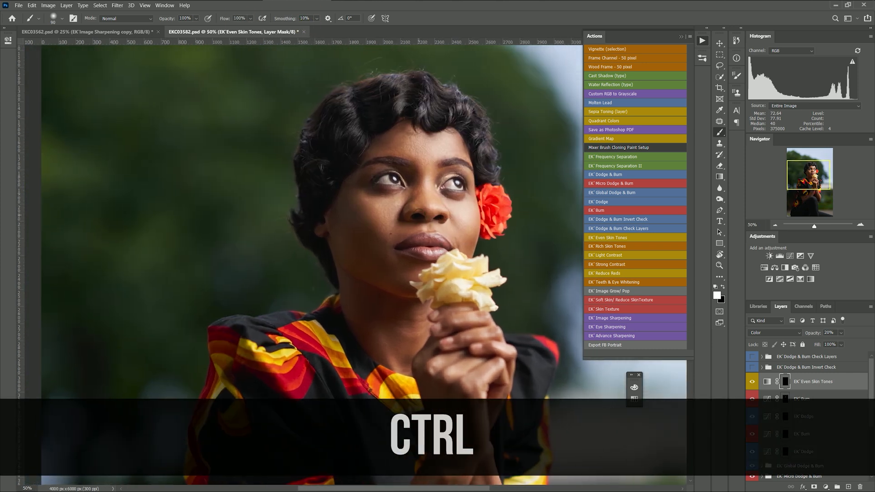
pyautogui.hotkey('ctrl', '=')
pyautogui.hotkey('ctrl', '=')
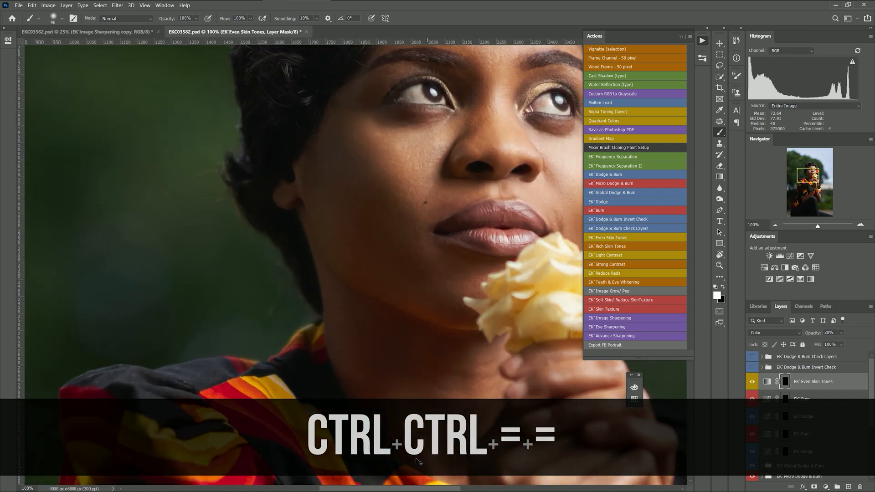
pyautogui.moveTo(433, 490); pyautogui.dragTo(458, 489)
pyautogui.scroll(2, 448, 324)
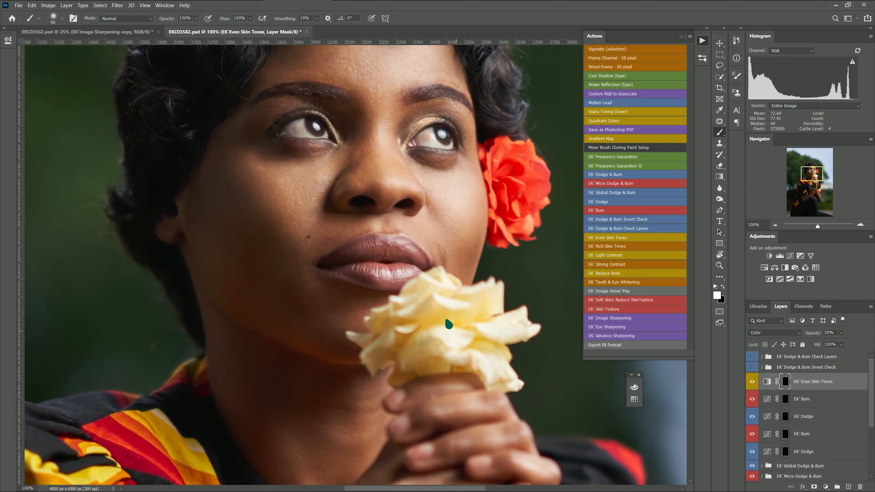
pyautogui.hotkey('ctrl', '-')
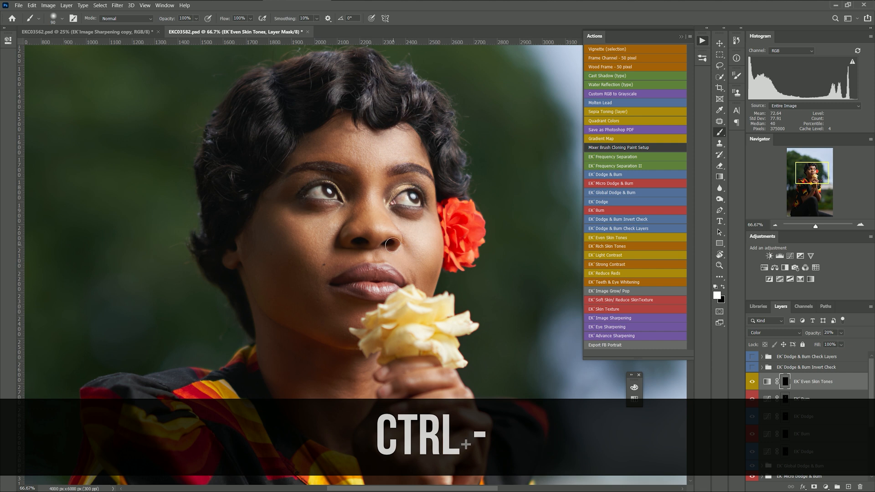
pyautogui.press(']')
pyautogui.press(']')
pyautogui.press(']')
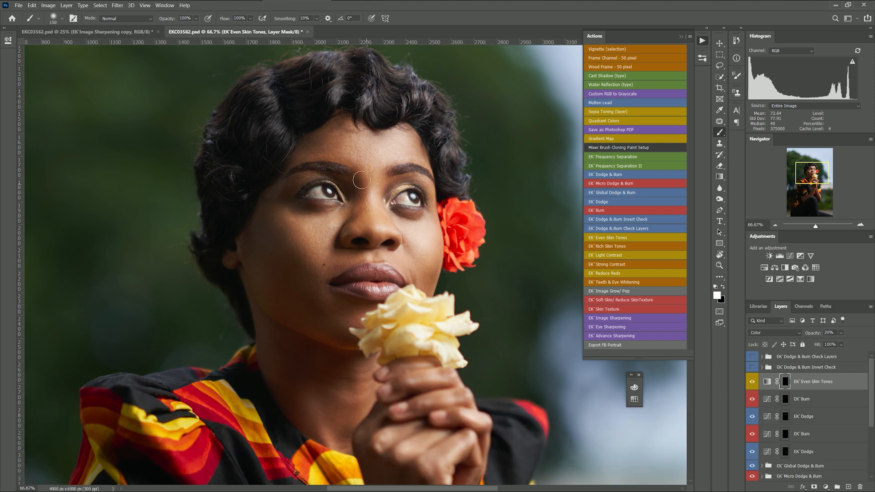
# Paint white on the EK' Even Skin Tones mask over the central face and under-eye areas, reducing the brush to 70 px
pyautogui.press('[')
pyautogui.press('[')
pyautogui.press(']')
pyautogui.press(']')
pyautogui.press('[')
pyautogui.press('[')
pyautogui.press('[')
pyautogui.press('[')
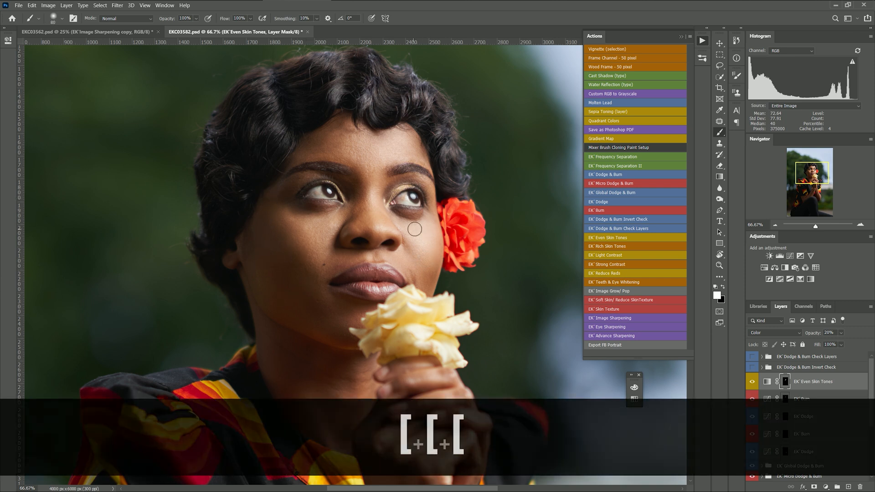
pyautogui.press('[')
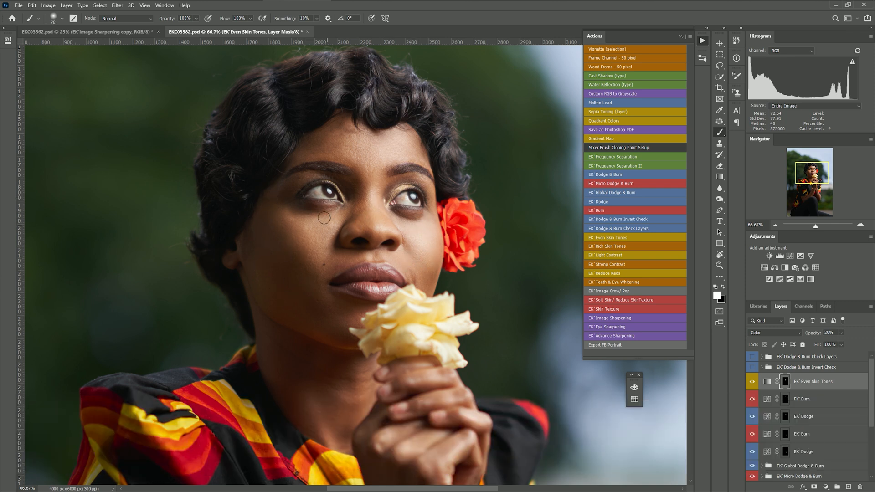
# Paint the even skin tones over the forehead, cheek and jaw, adjusting the brush between 90 and 150 px
pyautogui.moveTo(319, 143); pyautogui.dragTo(338, 133)
pyautogui.press(']')
pyautogui.press(']')
pyautogui.press(']')
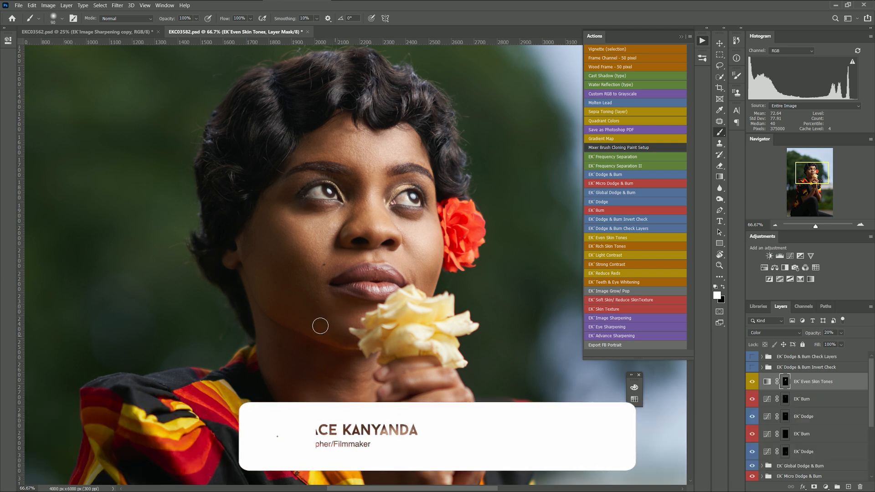
pyautogui.press(']')
pyautogui.press(']')
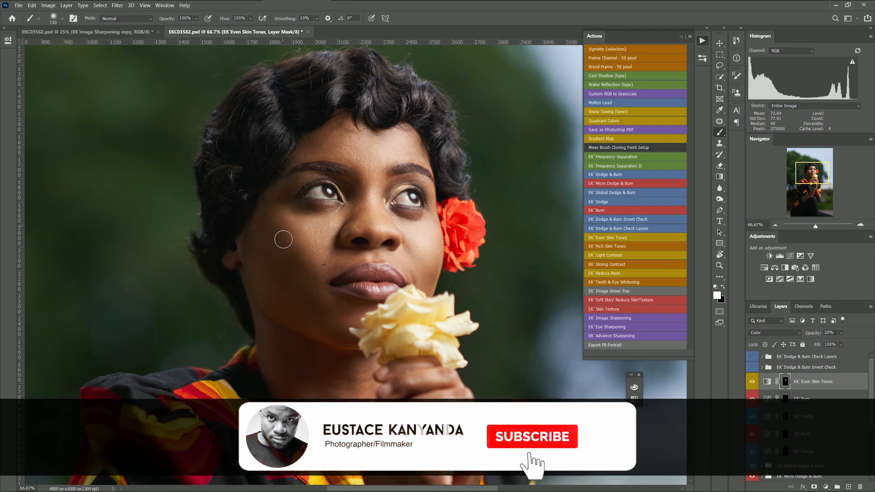
pyautogui.press('[')
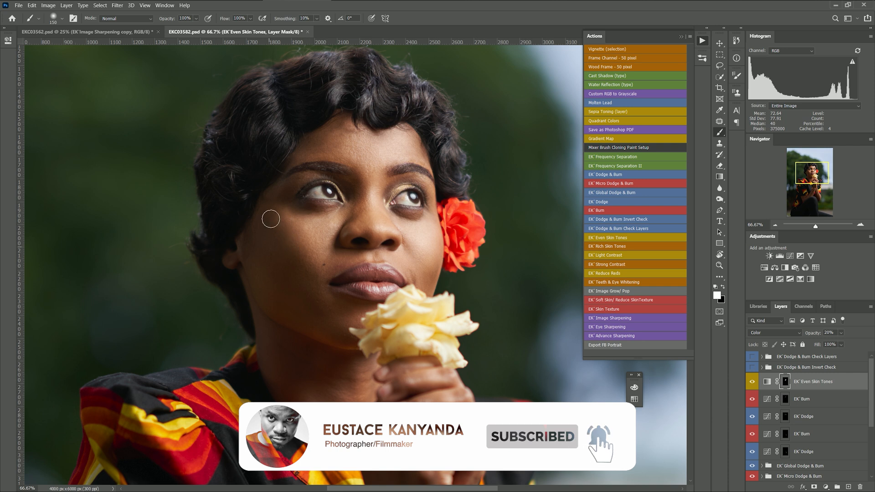
pyautogui.moveTo(305, 303); pyautogui.dragTo(324, 310)
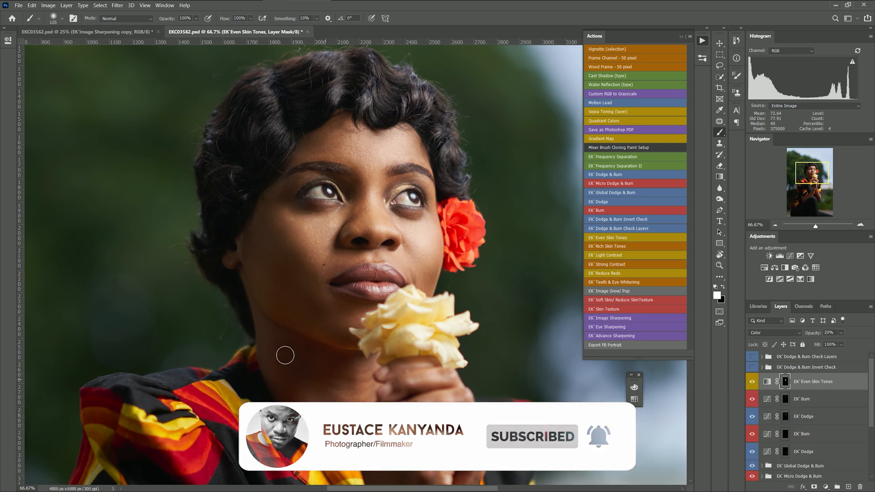
# Extend the EK' Even Skin Tones mask over the hands and arms with a 175 px brush and save the document
pyautogui.hotkey('ctrl', '-')
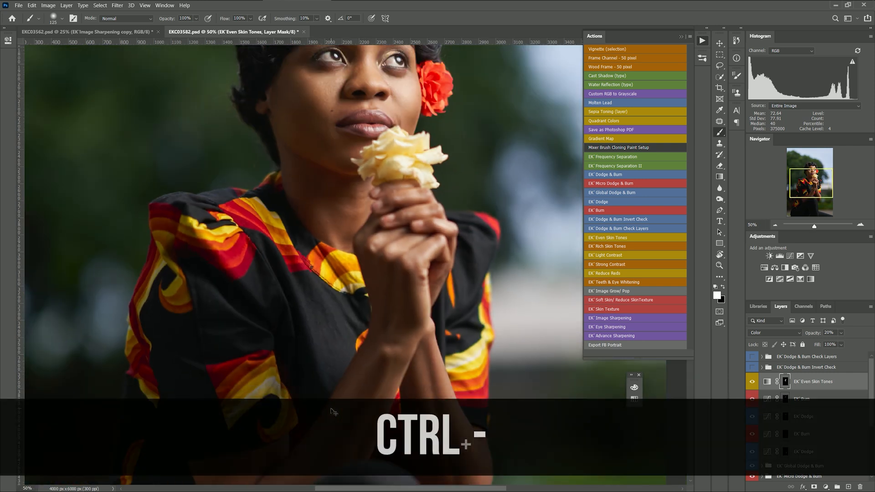
pyautogui.hotkey('ctrl', '-')
pyautogui.press(']')
pyautogui.press(']')
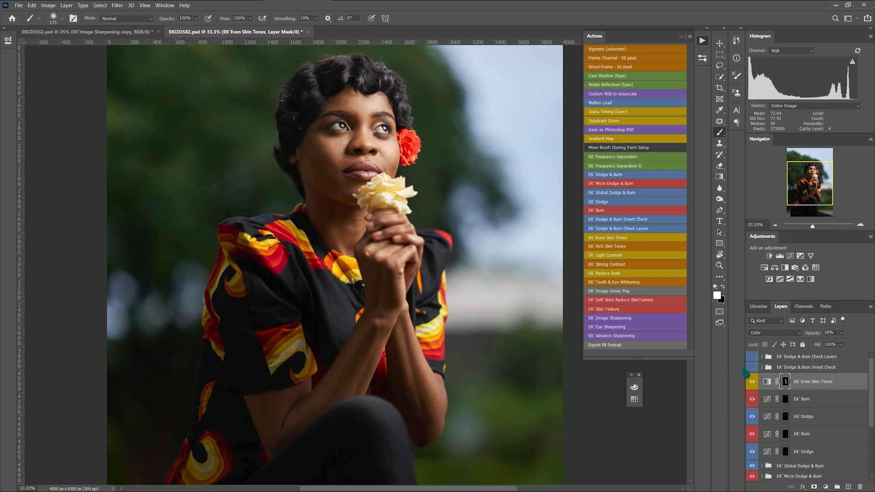
pyautogui.click(752, 383)
pyautogui.hotkey('ctrl', 's')
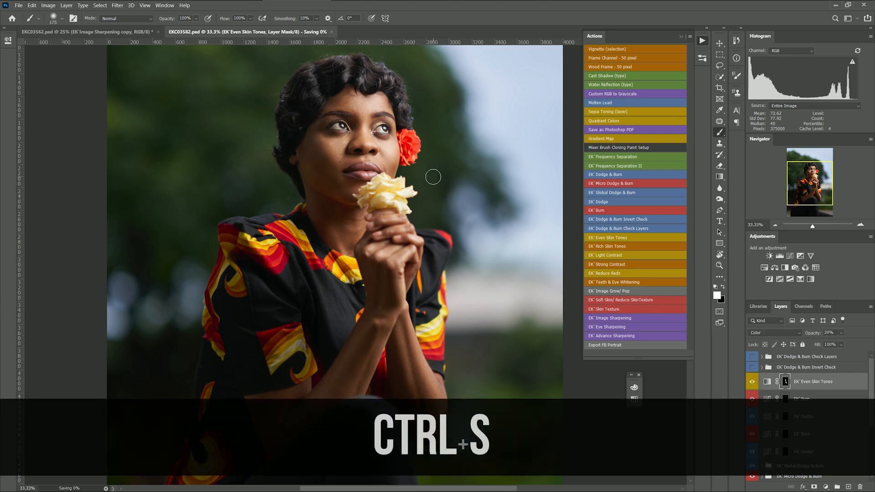
# Compare the retouched portrait with the original Background layer
pyautogui.hotkey('ctrl', '=')
pyautogui.hotkey('ctrl', '-')
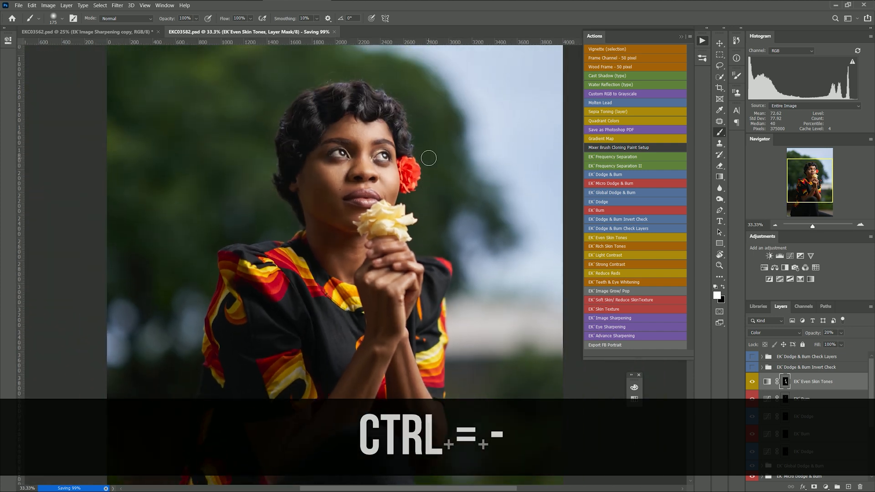
pyautogui.scroll(-3, 801, 404)
pyautogui.scroll(-2, 801, 405)
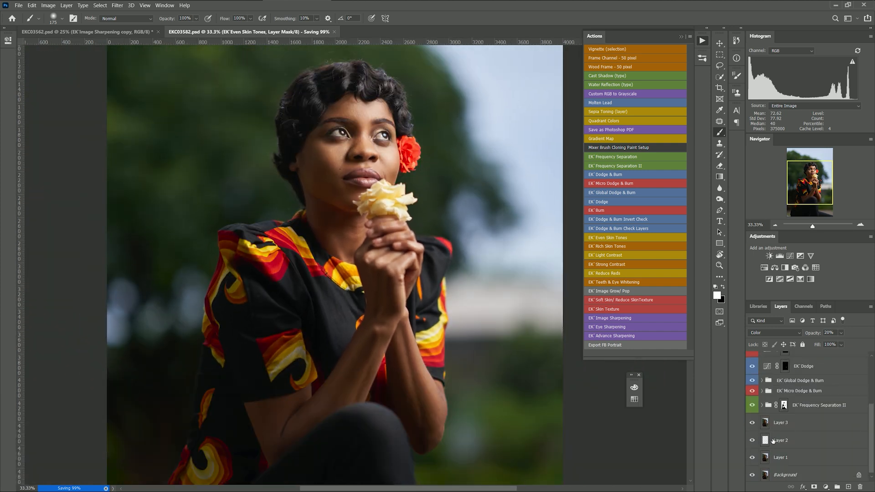
pyautogui.press('alt')
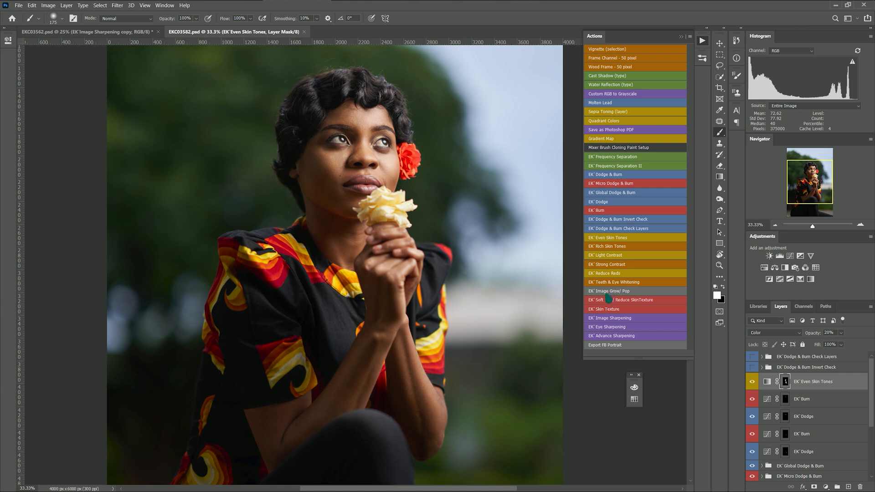
# Run the EK' Image Grow/ Pop action and expand the resulting group to show its adjustment layers
pyautogui.click(627, 292)
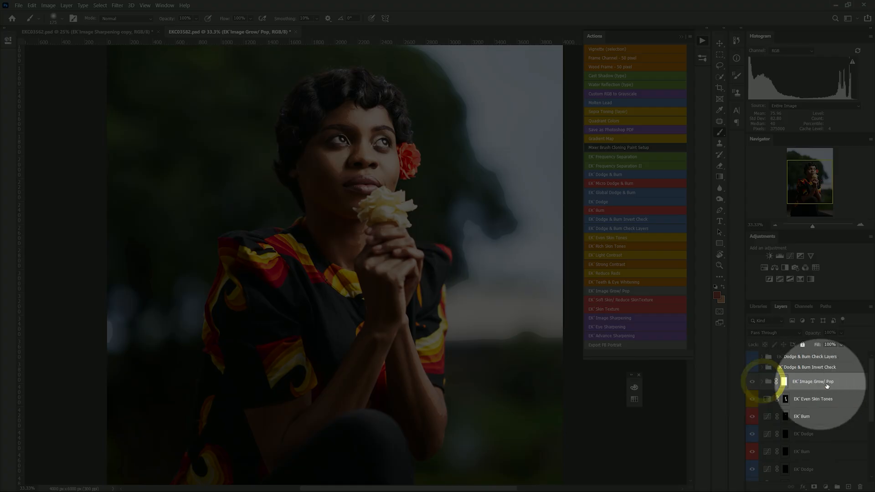
pyautogui.click(782, 387)
pyautogui.click(761, 382)
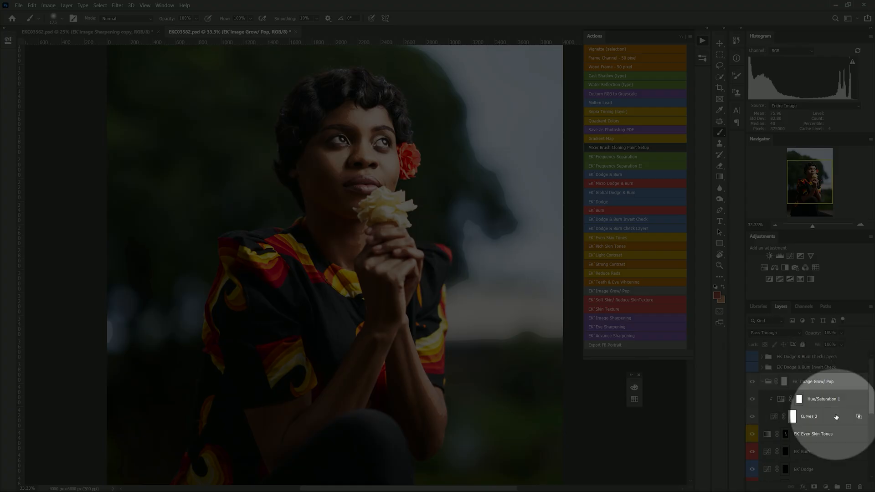
# Split the Underlying Layer dark slider to 120 / 205 in the Blend If settings of Curves 2
pyautogui.click(833, 416)
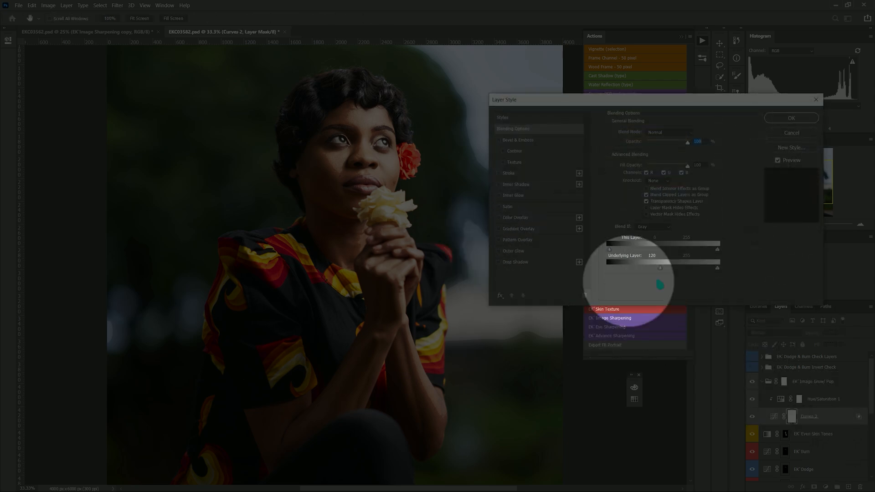
pyautogui.moveTo(595, 100); pyautogui.dragTo(366, 81)
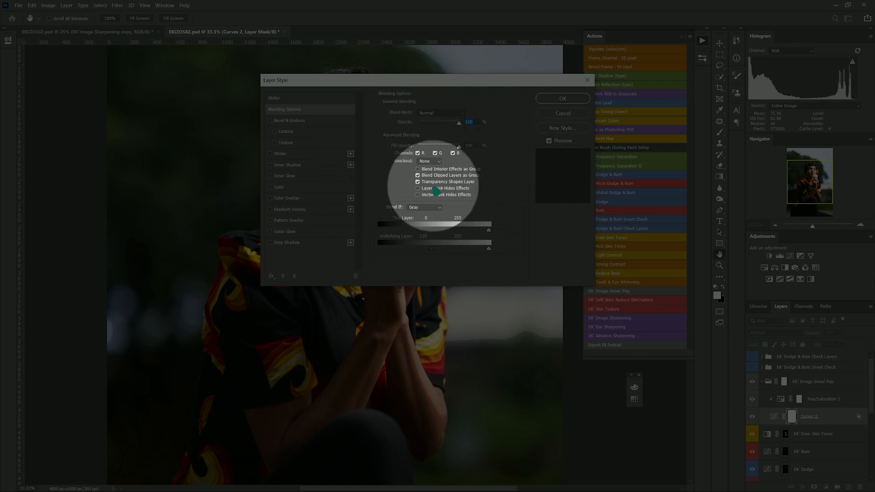
pyautogui.keyDown('alt'); pyautogui.click(604, 301); pyautogui.keyUp('alt')
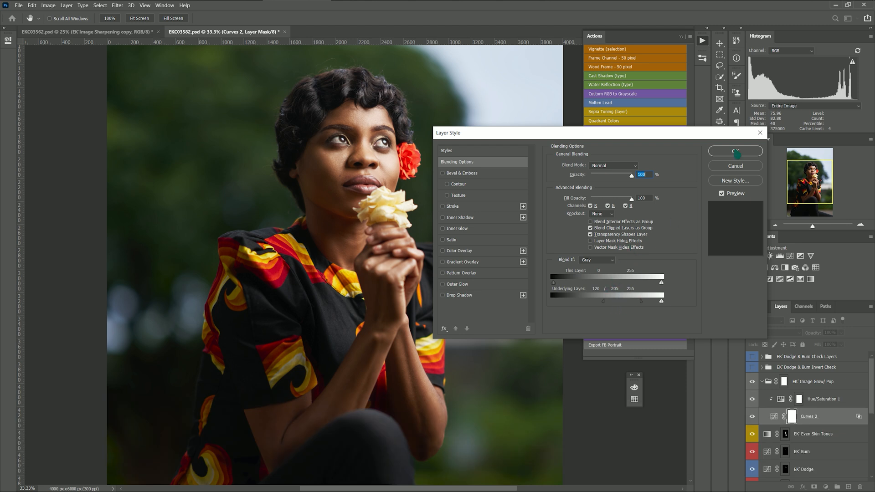
pyautogui.click(735, 152)
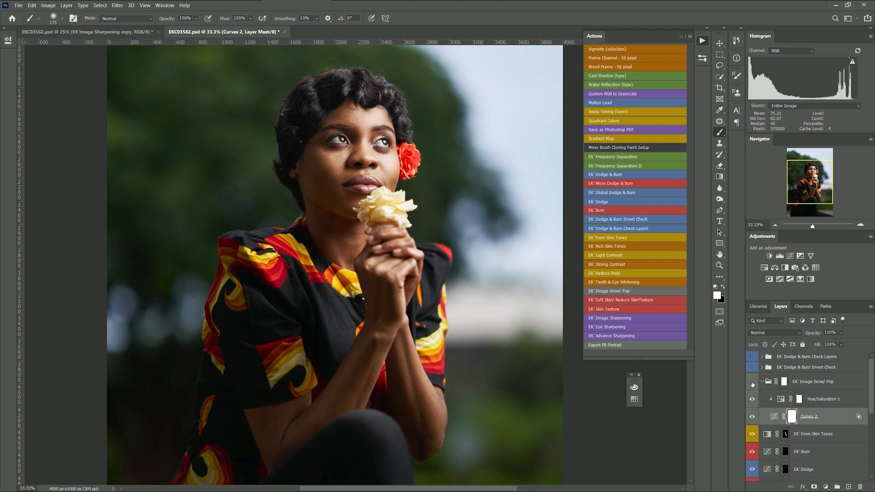
# Compare the portrait with the EK' Image Grow/ Pop group switched off and on
pyautogui.click(752, 384)
pyautogui.click(752, 383)
pyautogui.click(752, 382)
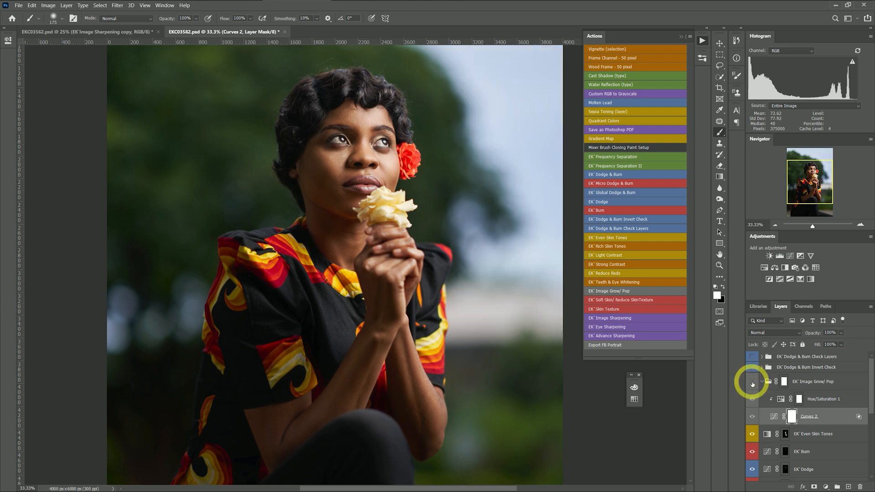
pyautogui.click(752, 383)
pyautogui.hotkey('ctrl', '-')
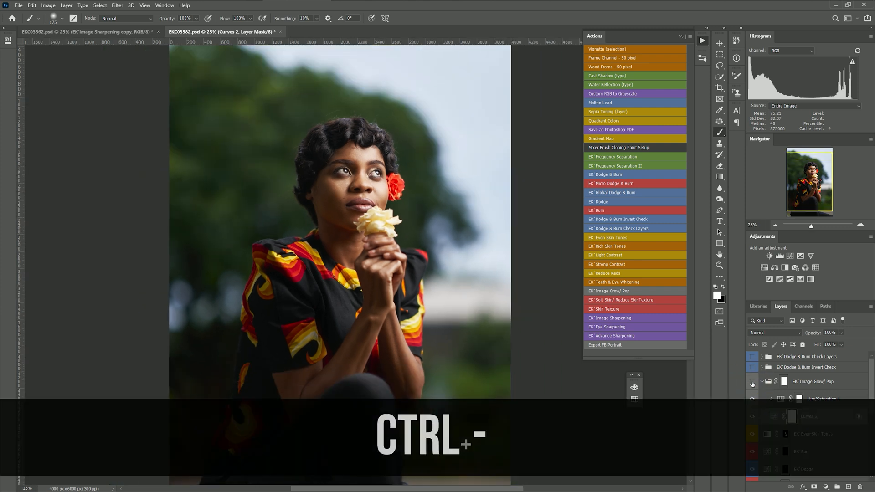
pyautogui.click(752, 383)
pyautogui.hotkey('ctrl', '=')
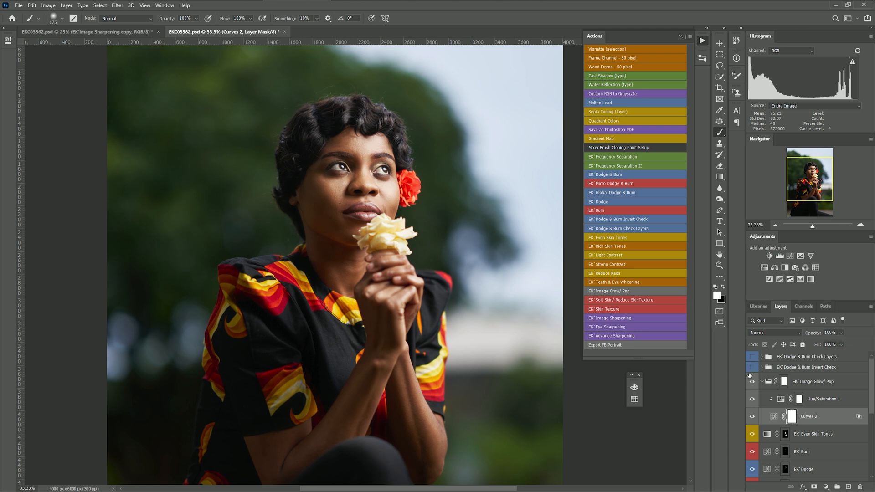
# Invert the EK' Image Grow/ Pop group's mask to black and paint the effect back on the forehead
pyautogui.click(784, 384)
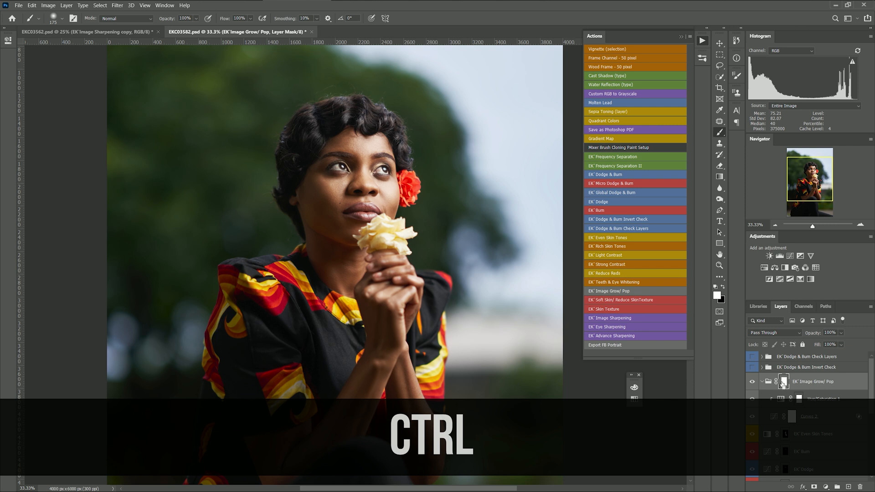
pyautogui.hotkey('ctrl', 'i')
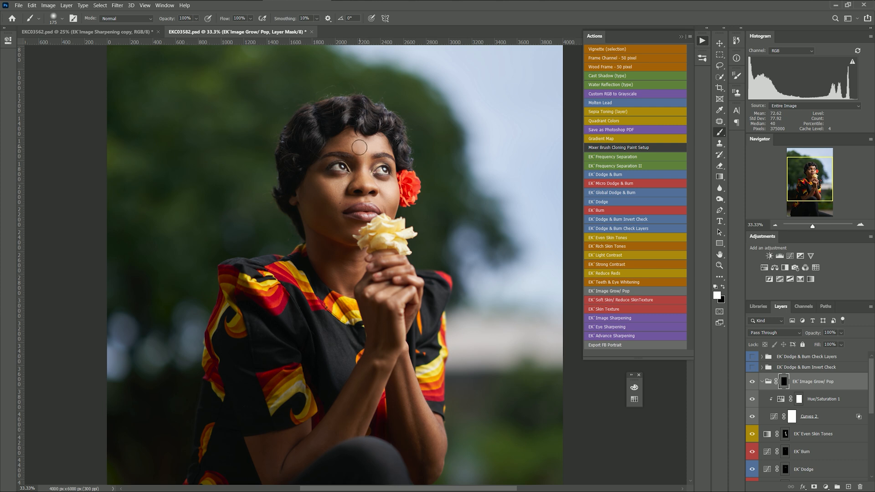
pyautogui.moveTo(366, 147)
pyautogui.mouseDown()
pyautogui.moveTo(357, 144)
pyautogui.moveTo(366, 143)
pyautogui.mouseUp()
pyautogui.press('[')
pyautogui.press('[')
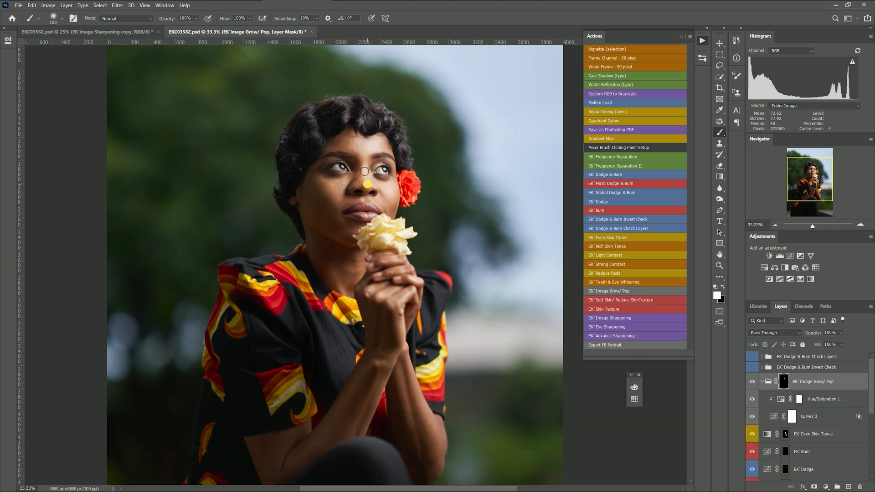
# Paint the EK' Image Grow/ Pop effect back onto both cheeks through the group's mask, resizing the brush as needed
pyautogui.press(']')
pyautogui.press(']')
pyautogui.click(335, 188)
pyautogui.moveTo(331, 191); pyautogui.dragTo(341, 204)
pyautogui.moveTo(393, 182); pyautogui.dragTo(390, 197)
pyautogui.press('[')
pyautogui.press('[')
pyautogui.press('[')
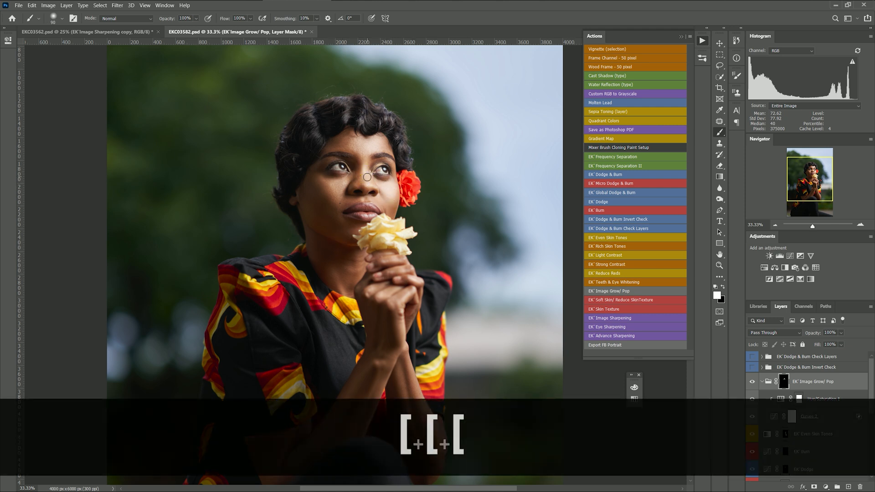
pyautogui.press('[')
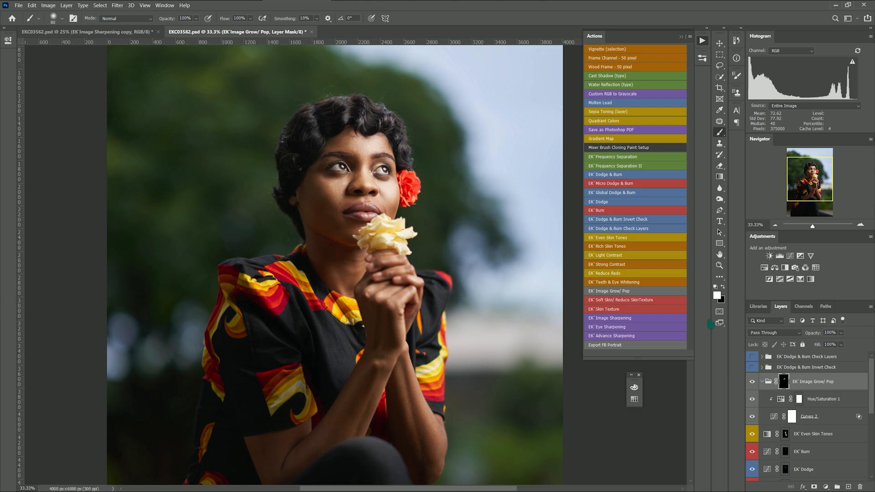
# Lower the EK' Image Grow/ Pop group's opacity to 40%, check it against the unedited view, and save the document
pyautogui.click(752, 382)
pyautogui.moveTo(842, 333); pyautogui.dragTo(827, 345)
pyautogui.click(751, 383)
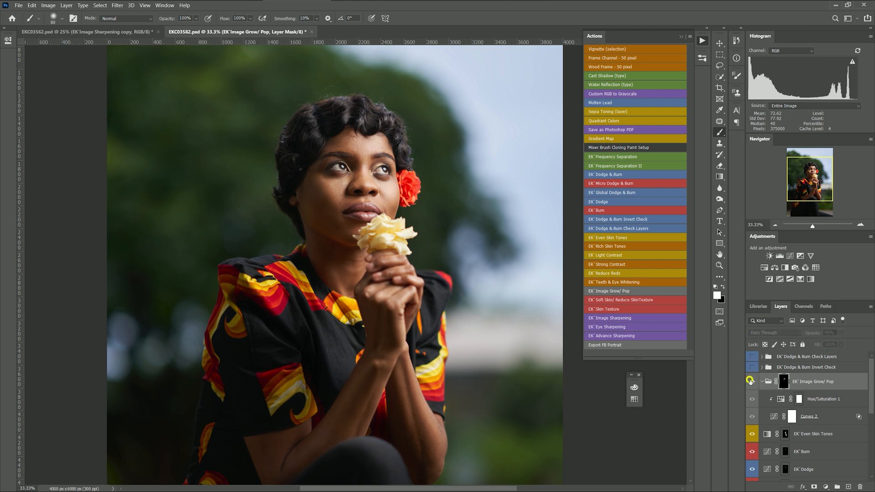
pyautogui.hotkey('ctrl', 's')
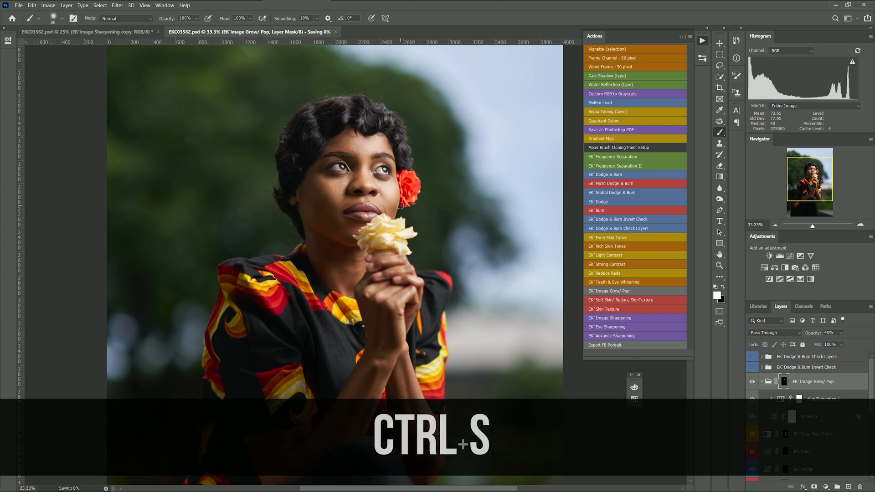
# Examine the whole portrait, the eye makeup, the lips and the facial skin at different magnifications
pyautogui.hotkey('ctrl', '-')
pyautogui.hotkey('ctrl', '-')
pyautogui.hotkey('ctrl', '-')
pyautogui.hotkey('ctrl', '-')
pyautogui.hotkey('ctrl', '-')
pyautogui.hotkey('ctrl', '-')
pyautogui.hotkey('ctrl', '=')
pyautogui.hotkey('ctrl', '=')
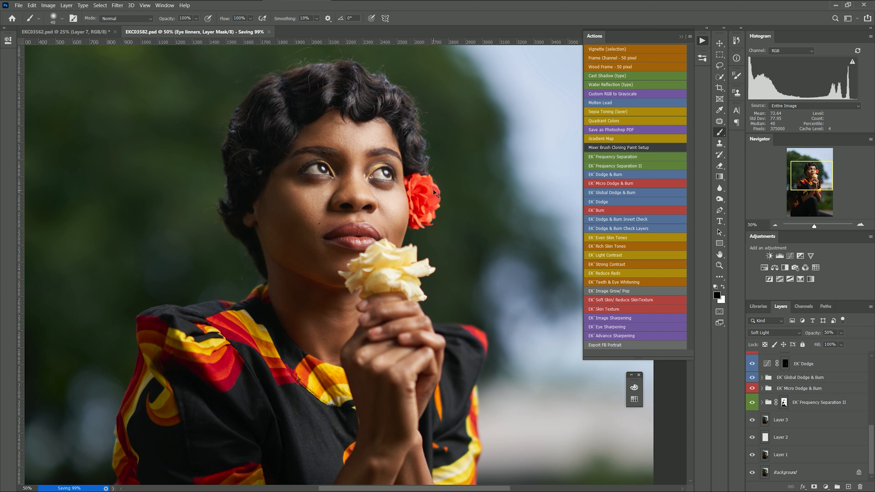
pyautogui.hotkey('ctrl', '=')
pyautogui.hotkey('ctrl', '=')
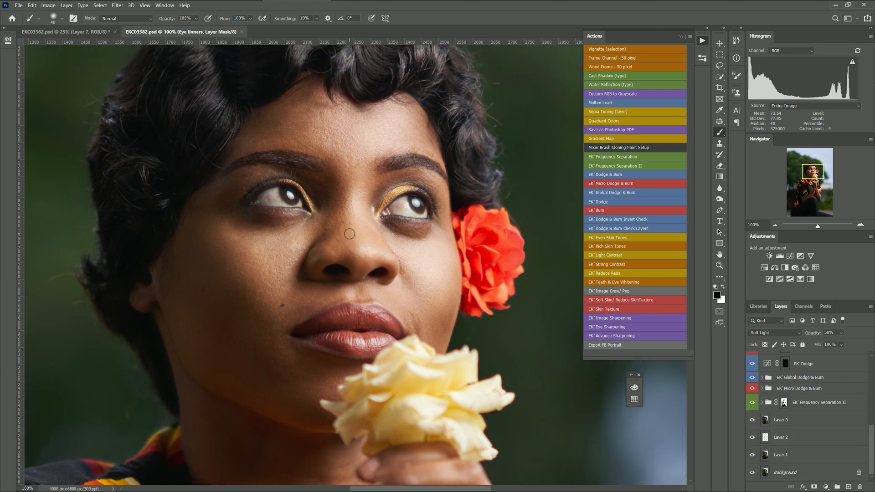
pyautogui.scroll(-1, 349, 234)
pyautogui.press('ctrl')
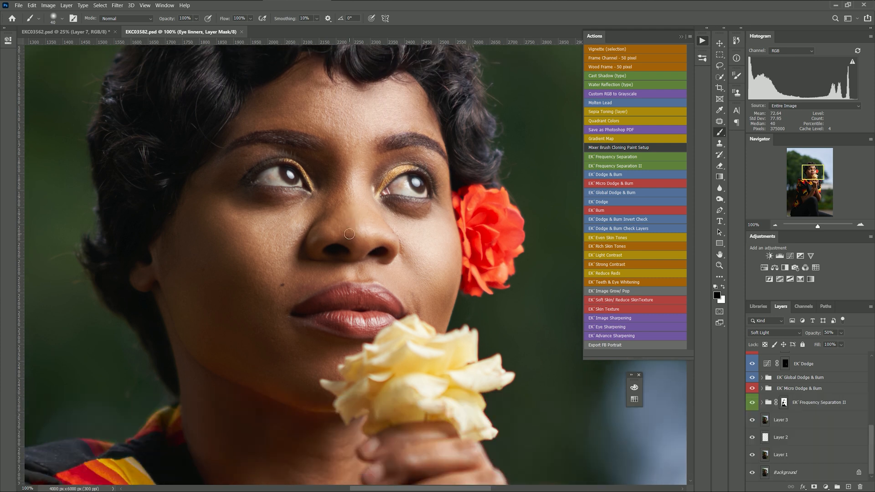
pyautogui.hotkey('ctrl', '-')
pyautogui.hotkey('ctrl', '=')
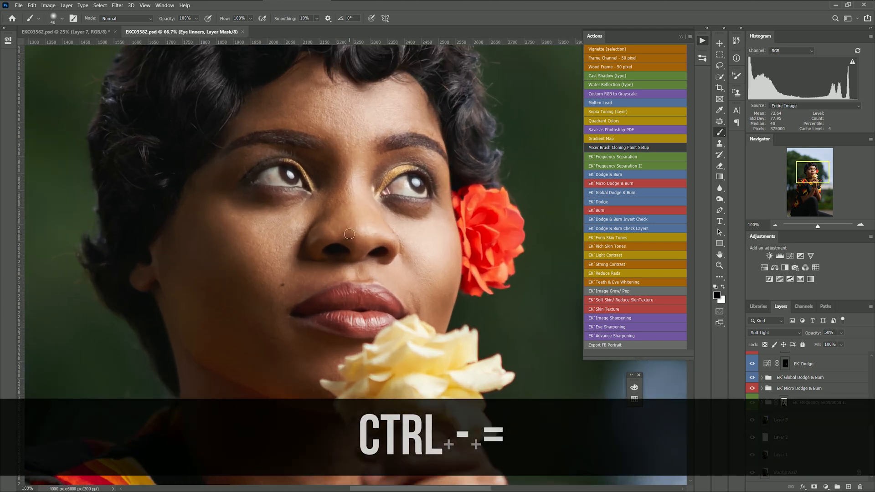
# Stamp all visible layers into a new merged layer directly above Hue/Saturation 3
pyautogui.click(825, 365)
pyautogui.scroll(5, 826, 372)
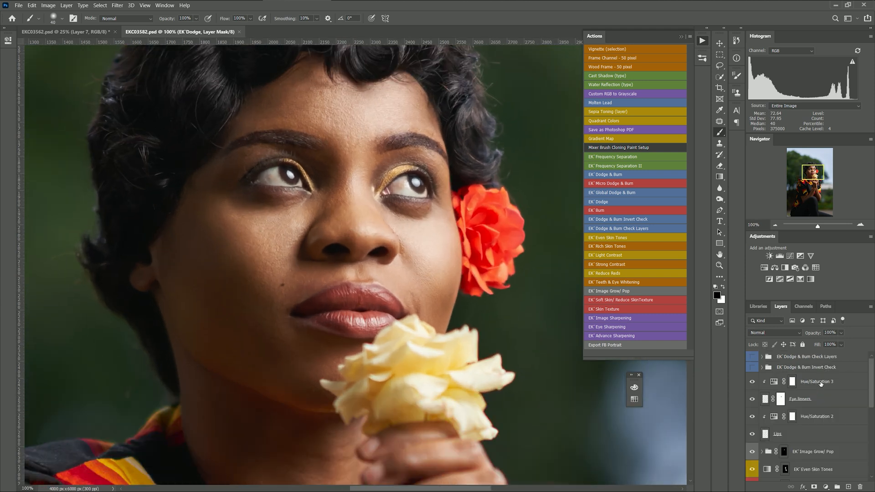
pyautogui.click(851, 385)
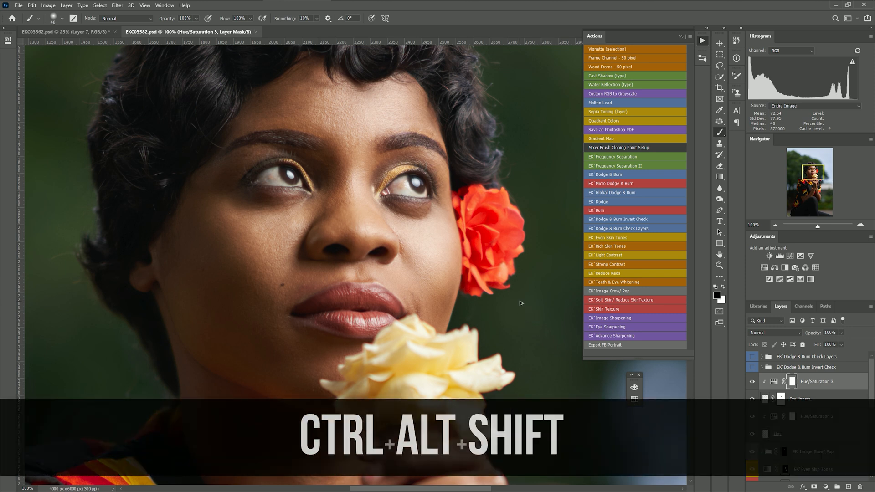
pyautogui.hotkey('ctrl', 'alt', 'shift', 'e')
pyautogui.keyDown('alt'); pyautogui.click(409, 203); pyautogui.keyUp('alt')
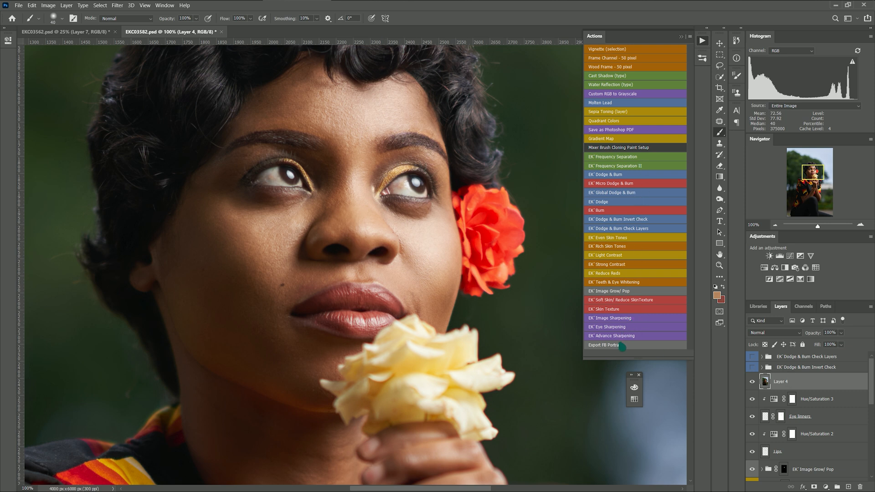
# Run the EK' Skin Texture action with the Texturizer light set to Top Right, accepting the Emboss settings of 135°, 25 pixels and 100%
pyautogui.click(606, 311)
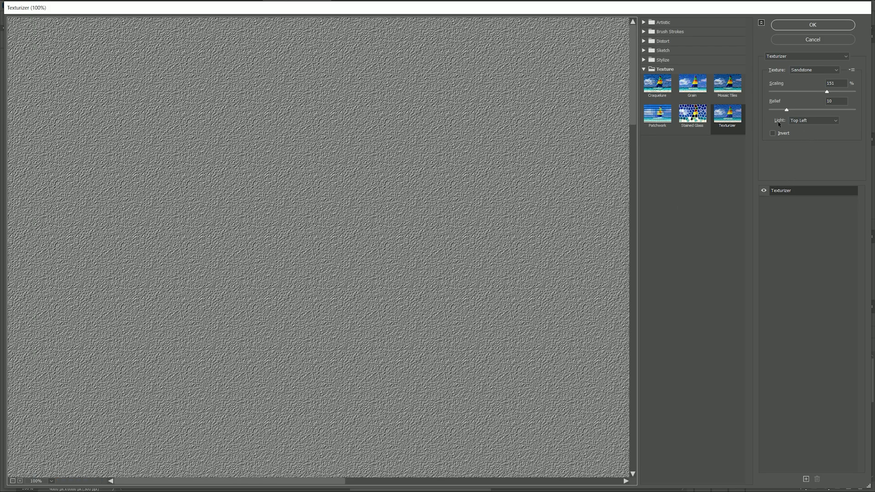
pyautogui.click(798, 121)
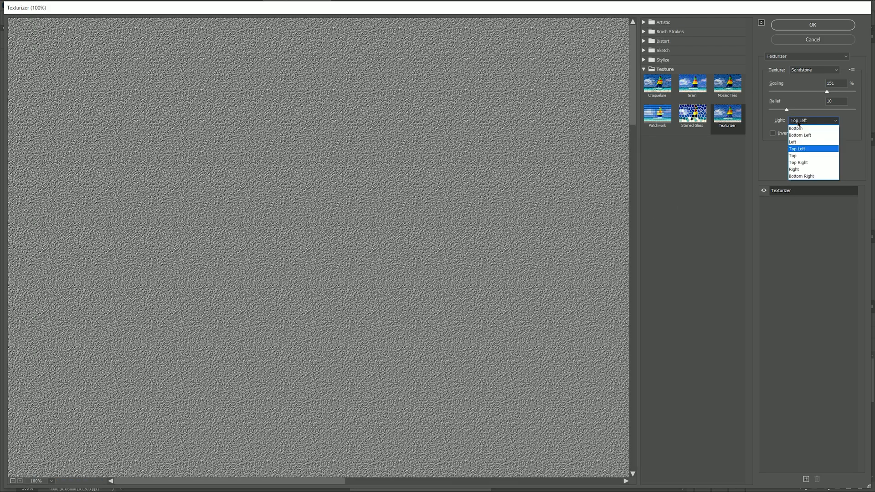
pyautogui.click(799, 164)
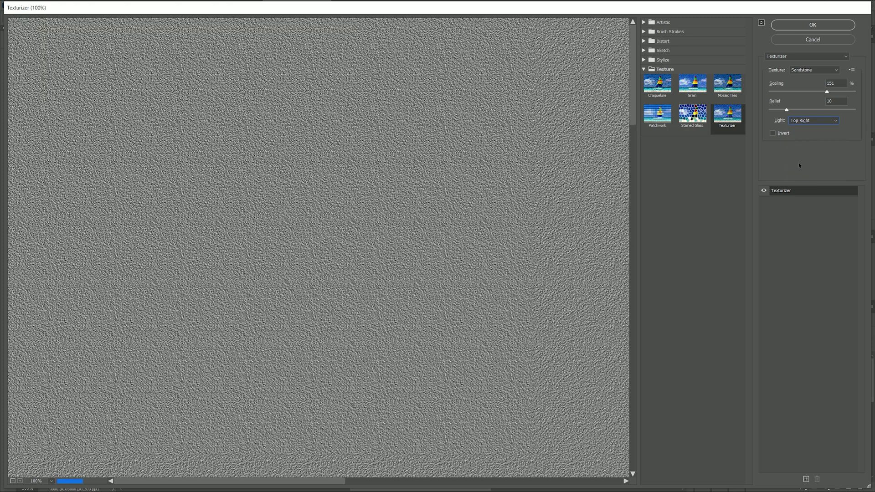
pyautogui.click(812, 25)
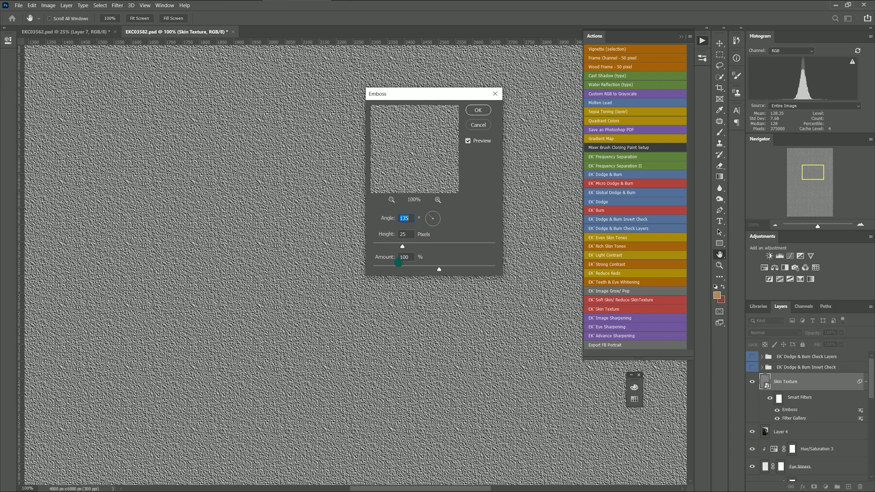
pyautogui.click(479, 111)
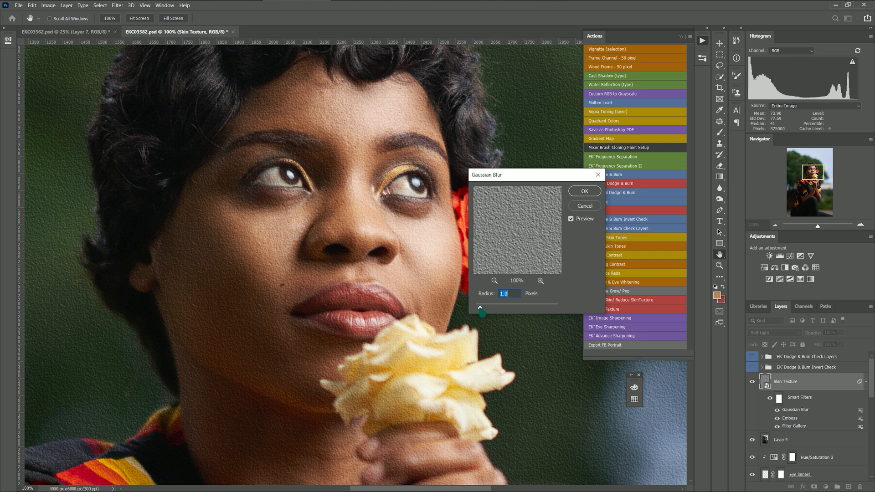
# Set the skin texture's Gaussian Blur radius to 5.0 pixels and let the action finish
pyautogui.moveTo(482, 312); pyautogui.dragTo(481, 314)
pyautogui.moveTo(479, 309); pyautogui.dragTo(484, 309)
pyautogui.moveTo(490, 313); pyautogui.dragTo(500, 313)
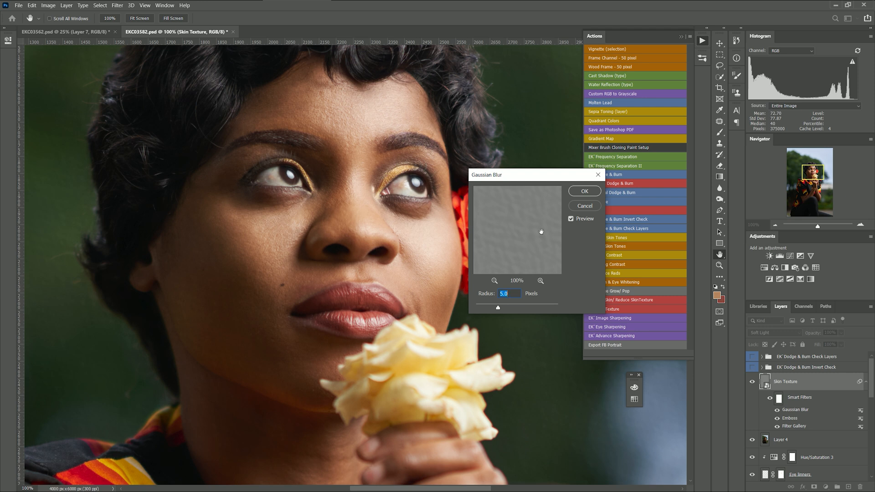
pyautogui.click(588, 192)
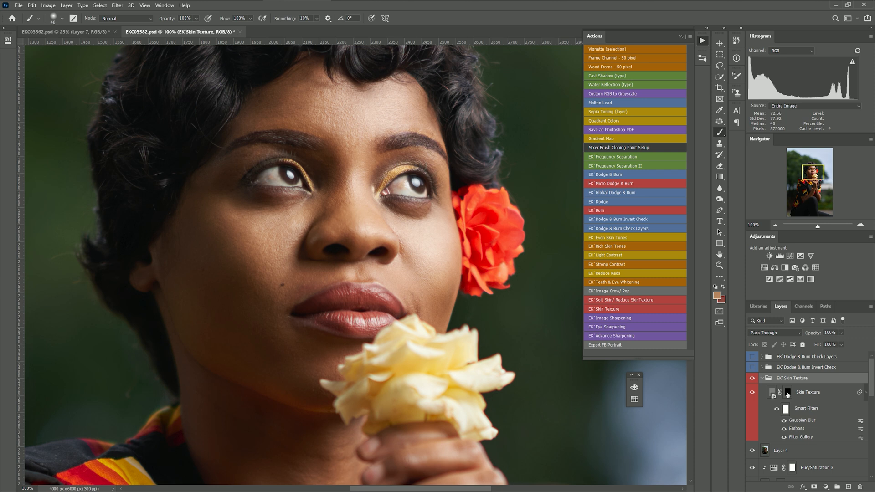
# Paint the texture in white on the Skin Texture layer's black mask over the cheek farther from the red flower
pyautogui.click(787, 394)
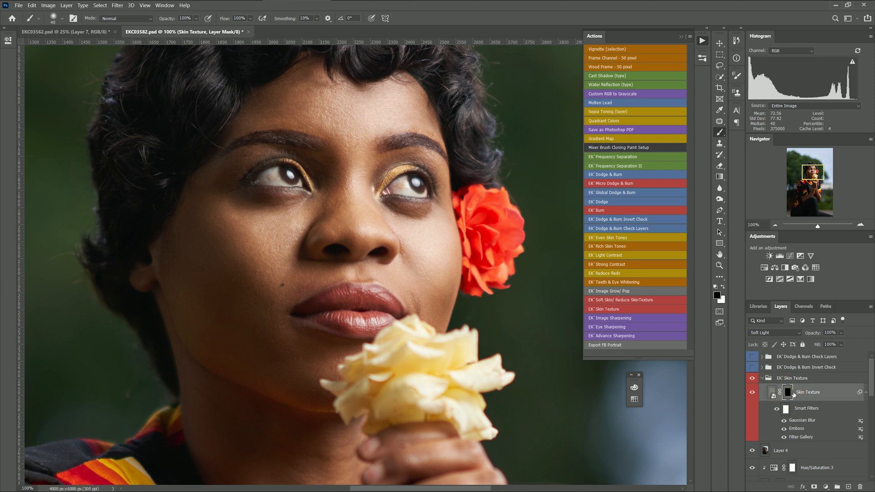
pyautogui.hotkey('ctrl', 'i')
pyautogui.click(722, 286)
pyautogui.press(']')
pyautogui.press(']')
pyautogui.press(']')
pyautogui.press(']')
pyautogui.press(']')
pyautogui.press(']')
pyautogui.click(253, 272)
pyautogui.press('[')
pyautogui.press('[')
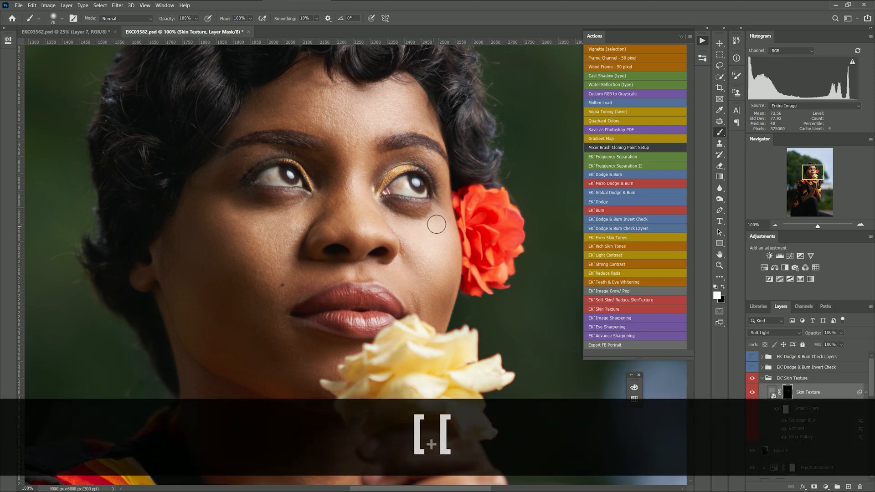
# Reveal the skin texture on the cheek beside the red flower, the nose and the forehead by painting the mask
pyautogui.moveTo(435, 293); pyautogui.dragTo(434, 249)
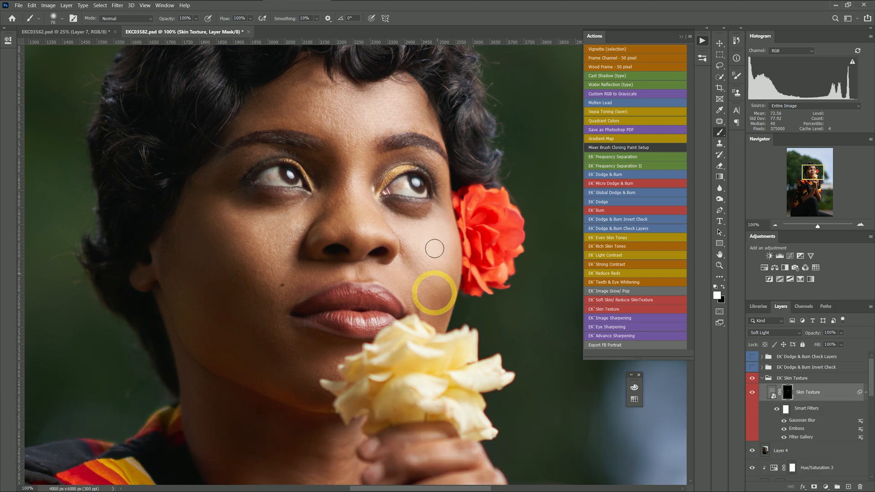
pyautogui.press(']')
pyautogui.moveTo(357, 205); pyautogui.dragTo(350, 178)
pyautogui.press(']')
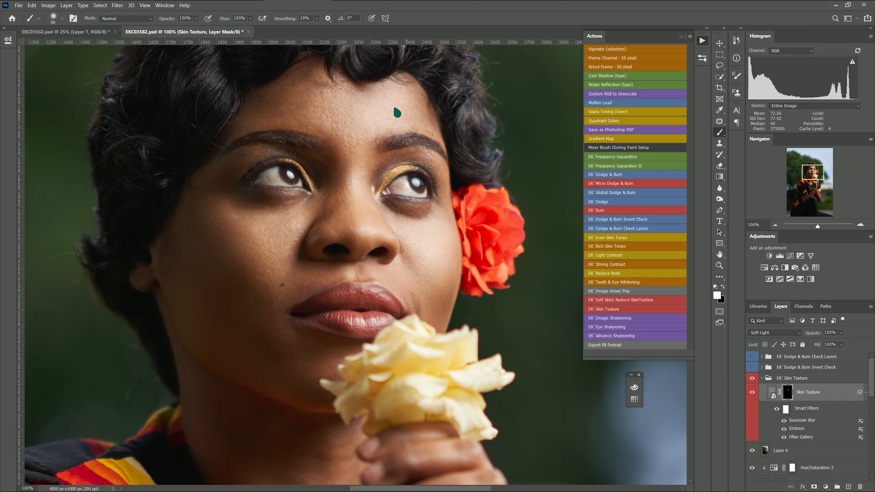
pyautogui.moveTo(331, 106)
pyautogui.mouseDown()
pyautogui.moveTo(315, 82)
pyautogui.moveTo(304, 81)
pyautogui.mouseUp()
# Compare the full portrait with the EK' Skin Texture group off and on, and set the Skin Texture layer's opacity to 80%
pyautogui.hotkey('ctrl', '-')
pyautogui.hotkey('ctrl', '-')
pyautogui.hotkey('ctrl', '-')
pyautogui.hotkey('ctrl', '-')
pyautogui.hotkey('ctrl', '-')
pyautogui.hotkey('ctrl', '-')
pyautogui.hotkey('ctrl', '-')
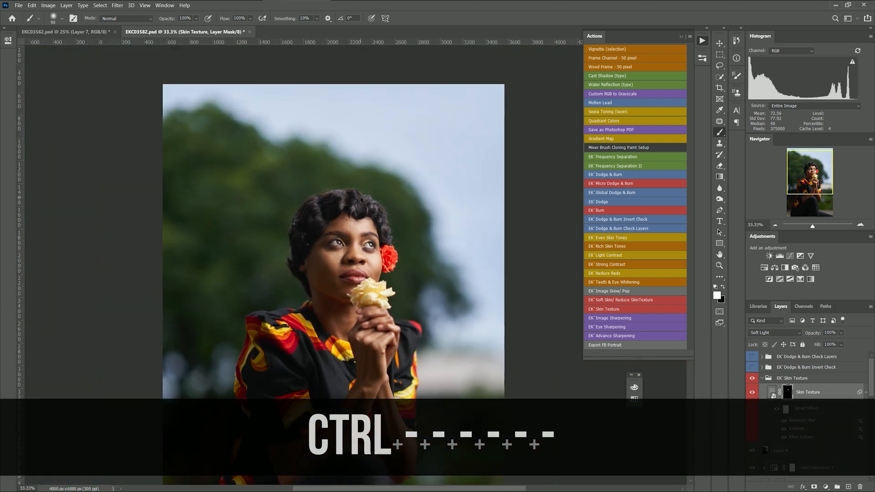
pyautogui.hotkey('ctrl', '=')
pyautogui.hotkey('ctrl', '=')
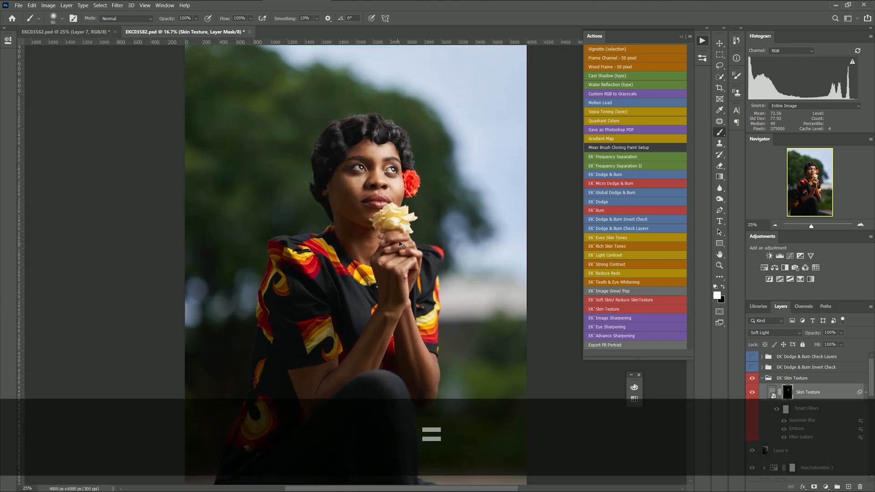
pyautogui.click(752, 378)
pyautogui.click(752, 378)
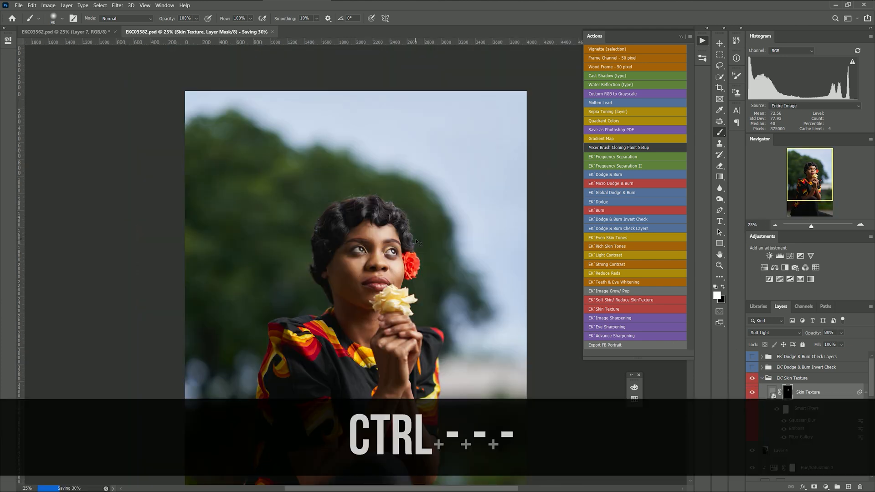
# Run the EK' Teeth & Eye Whitening action above the collapsed EK' Skin Texture group and expand the resulting group
pyautogui.hotkey('ctrl', '=')
pyautogui.hotkey('ctrl', '=')
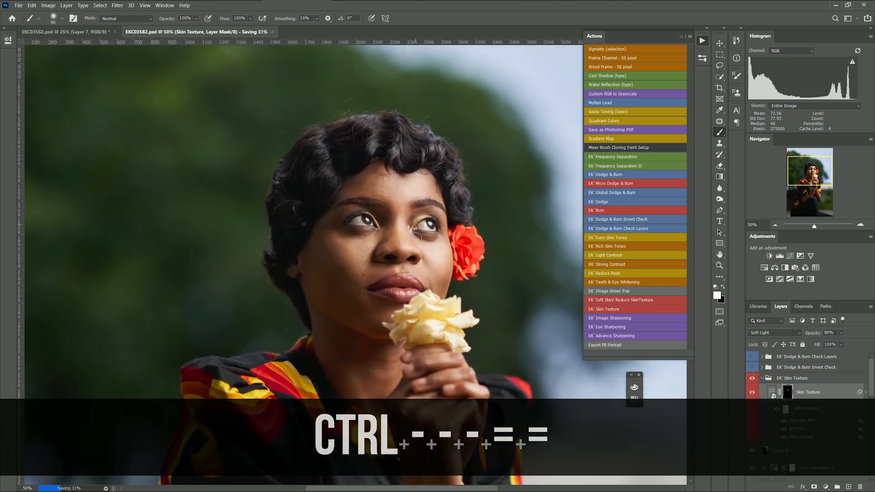
pyautogui.scroll(2, 416, 238)
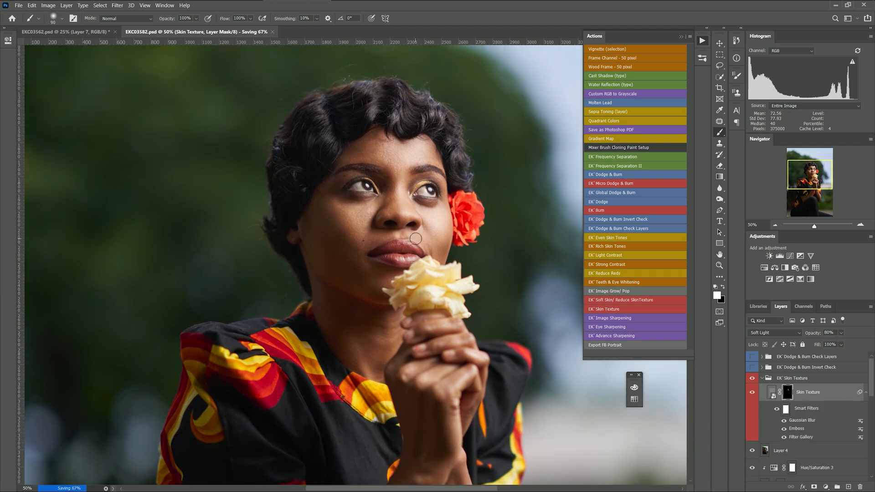
pyautogui.click(793, 382)
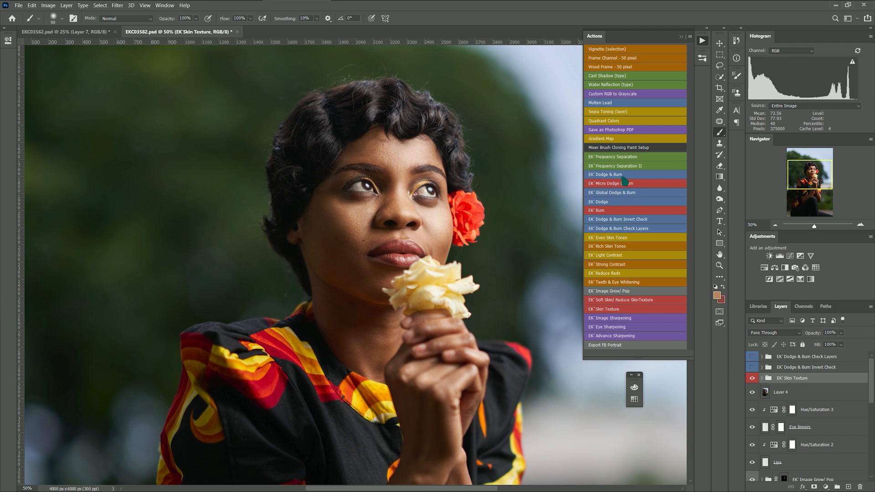
pyautogui.click(622, 283)
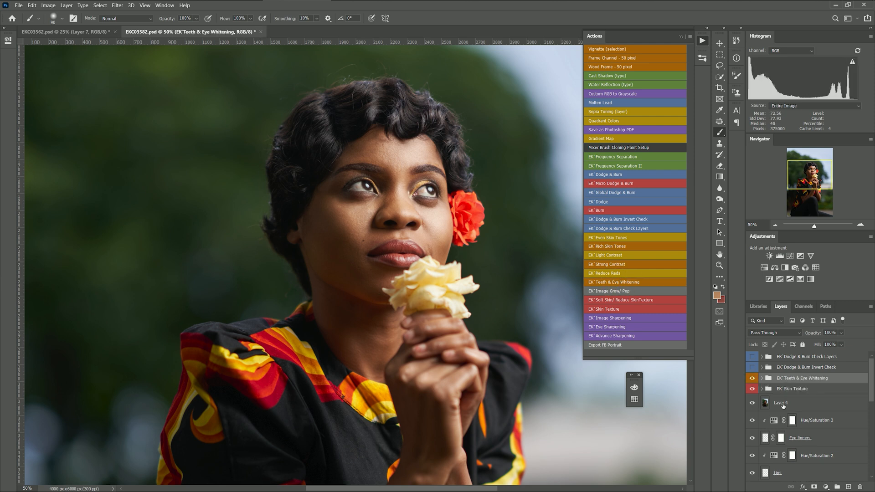
pyautogui.click(762, 378)
# Whiten the whites of both eyes by painting in white on the Photo Filter 1 mask with a size 20 brush
pyautogui.click(793, 428)
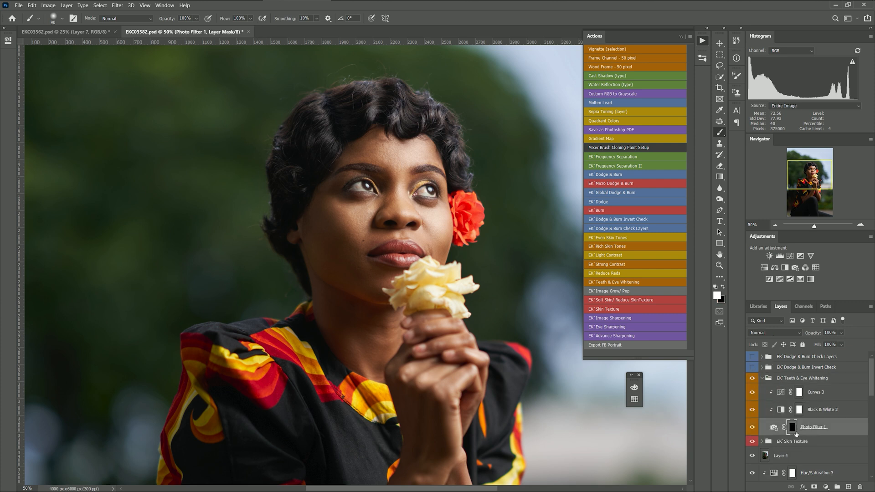
pyautogui.hotkey('ctrl', '=')
pyautogui.hotkey('ctrl', '=')
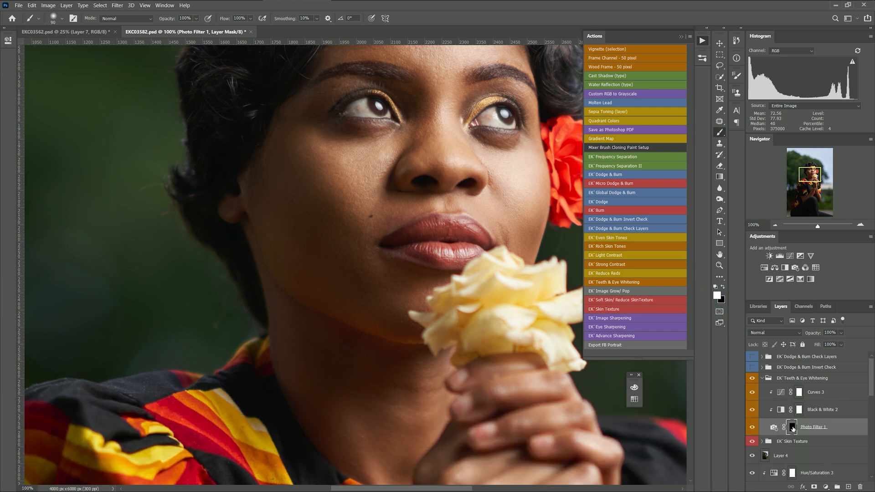
pyautogui.scroll(5, 468, 311)
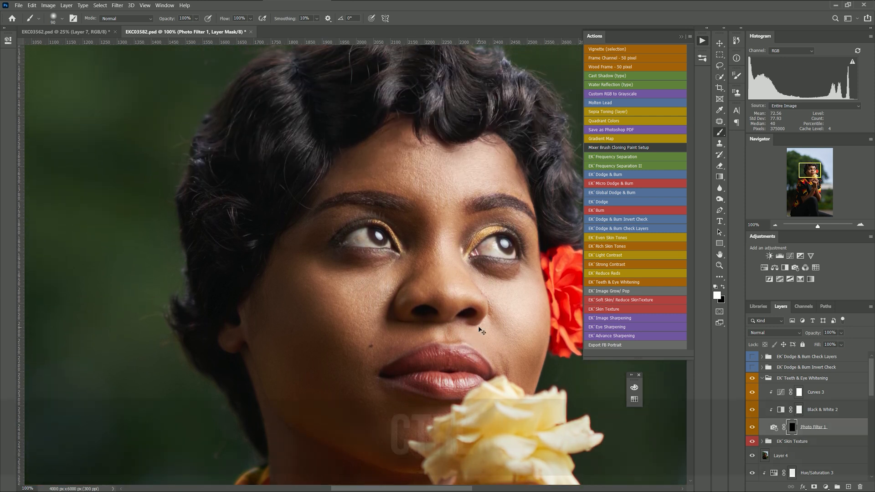
pyautogui.hotkey('ctrl', '=')
pyautogui.moveTo(431, 489); pyautogui.dragTo(462, 489)
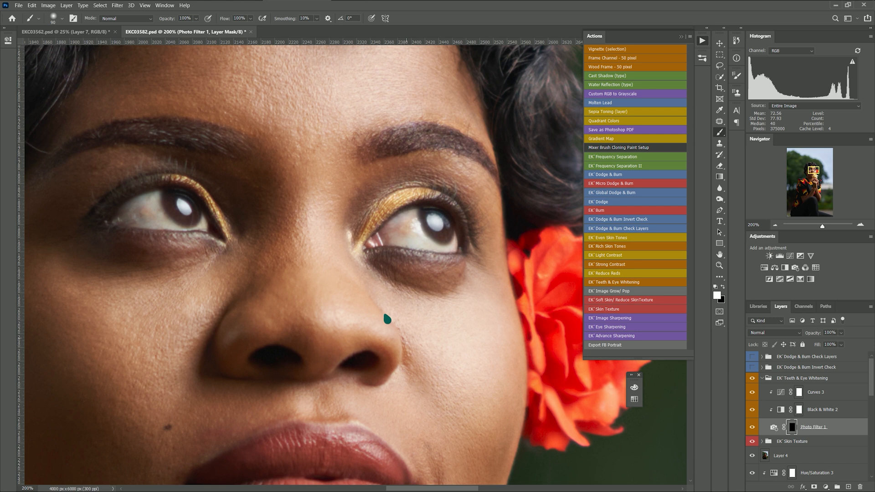
pyautogui.press('[')
pyautogui.press('[')
pyautogui.press('[')
pyautogui.press('[')
pyautogui.press('[')
pyautogui.press('[')
pyautogui.press('[')
pyautogui.press('[')
pyautogui.press('[')
pyautogui.press('[')
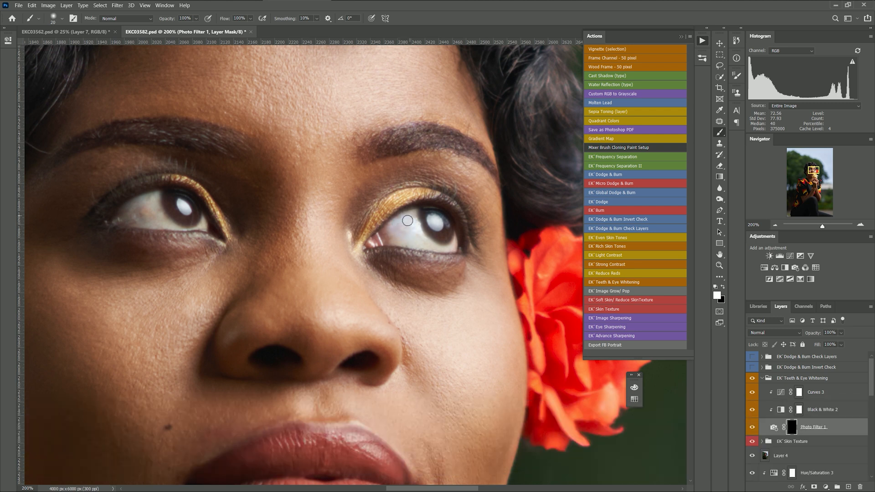
pyautogui.moveTo(404, 229)
pyautogui.mouseDown()
pyautogui.moveTo(385, 233)
pyautogui.moveTo(393, 241)
pyautogui.moveTo(386, 238)
pyautogui.moveTo(423, 245)
pyautogui.moveTo(417, 236)
pyautogui.moveTo(446, 249)
pyautogui.moveTo(456, 239)
pyautogui.moveTo(457, 248)
pyautogui.moveTo(434, 226)
pyautogui.mouseUp()
pyautogui.moveTo(139, 209)
pyautogui.mouseDown()
pyautogui.moveTo(160, 199)
pyautogui.moveTo(122, 218)
pyautogui.moveTo(203, 220)
pyautogui.moveTo(155, 214)
pyautogui.moveTo(148, 210)
pyautogui.moveTo(157, 201)
pyautogui.moveTo(155, 225)
pyautogui.moveTo(154, 208)
pyautogui.mouseUp()
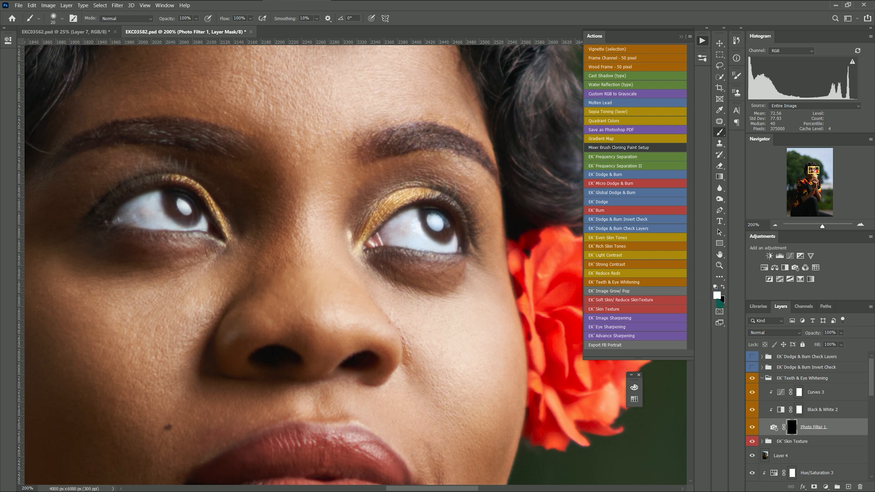
# Clean up the Photo Filter 1 mask beside the inner eye corner with black and compare the EK' Teeth & Eye Whitening group off and on
pyautogui.press('x')
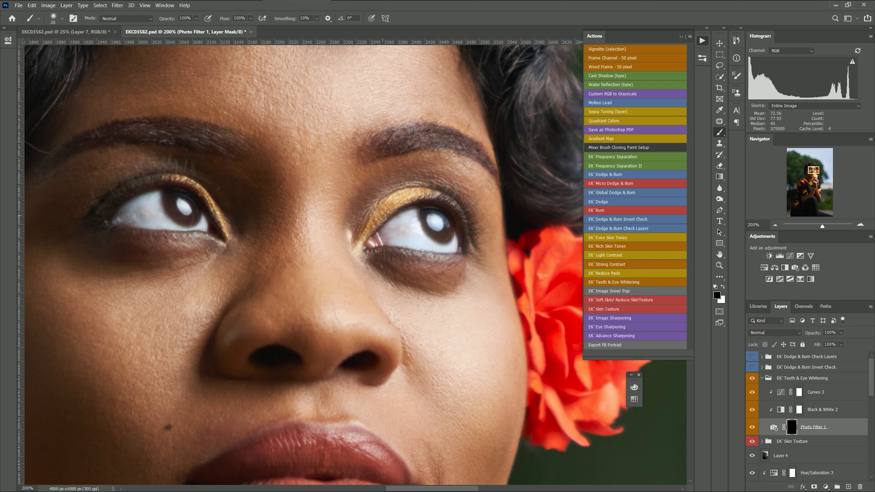
pyautogui.click(360, 260)
pyautogui.hotkey('ctrl', '-')
pyautogui.hotkey('ctrl', '-')
pyautogui.hotkey('ctrl', '-')
pyautogui.hotkey('ctrl', '-')
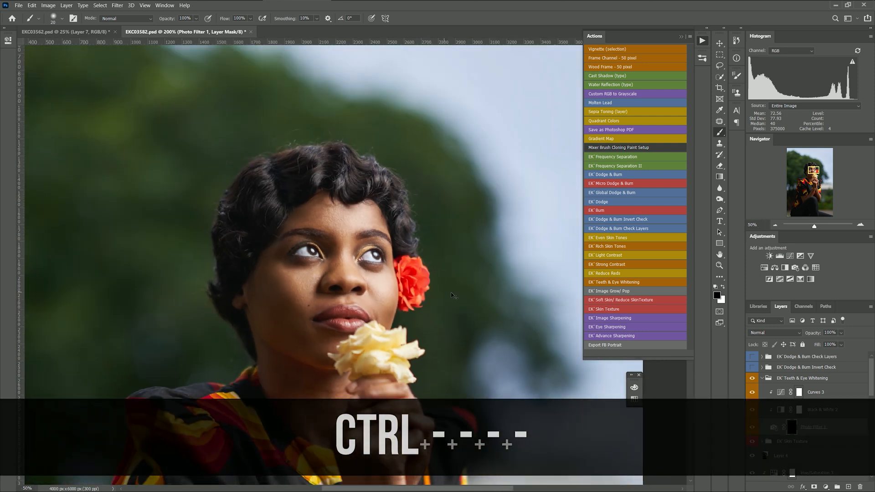
pyautogui.scroll(-5, 444, 289)
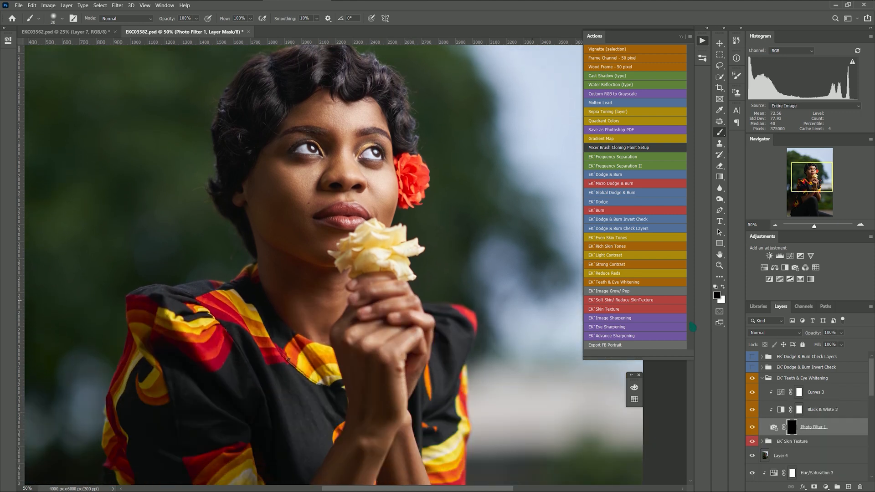
pyautogui.click(752, 380)
pyautogui.click(752, 380)
pyautogui.click(752, 380)
pyautogui.click(752, 381)
pyautogui.scroll(2, 545, 276)
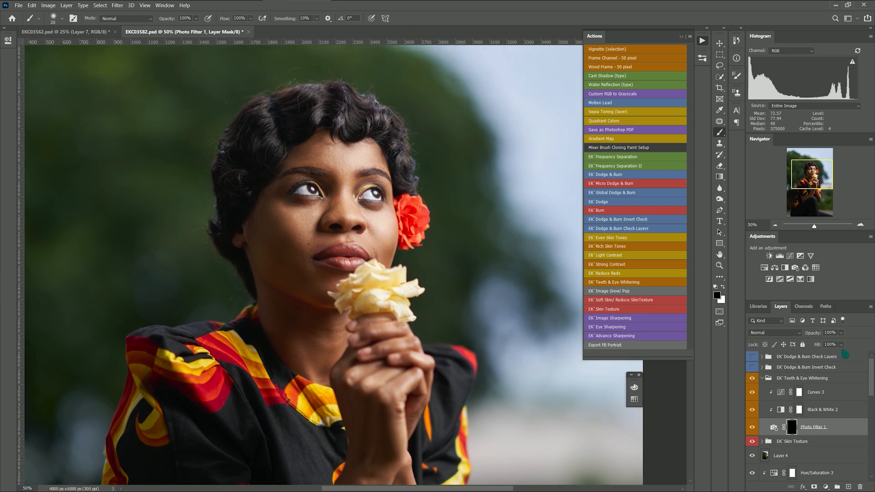
# Set the Photo Filter 1 layer's opacity to 60% and compare the full portrait with the EK' Teeth & Eye Whitening group off and on
pyautogui.click(840, 333)
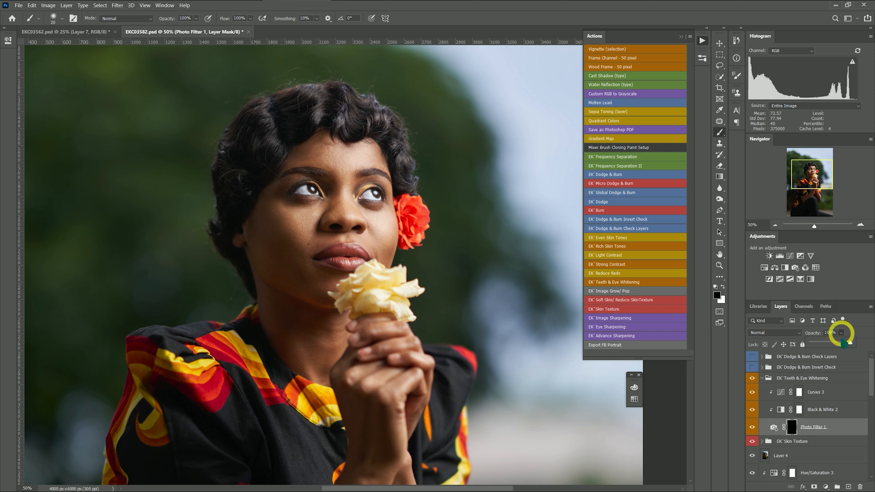
pyautogui.moveTo(829, 346); pyautogui.dragTo(838, 348)
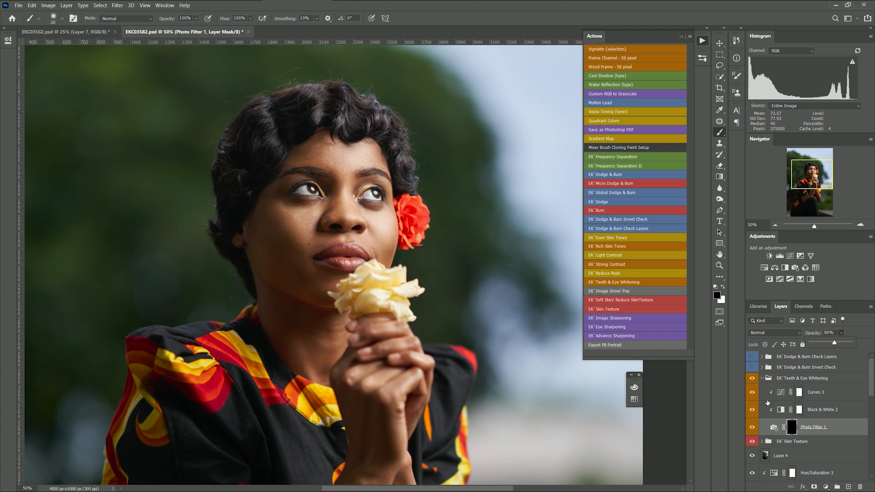
pyautogui.click(752, 379)
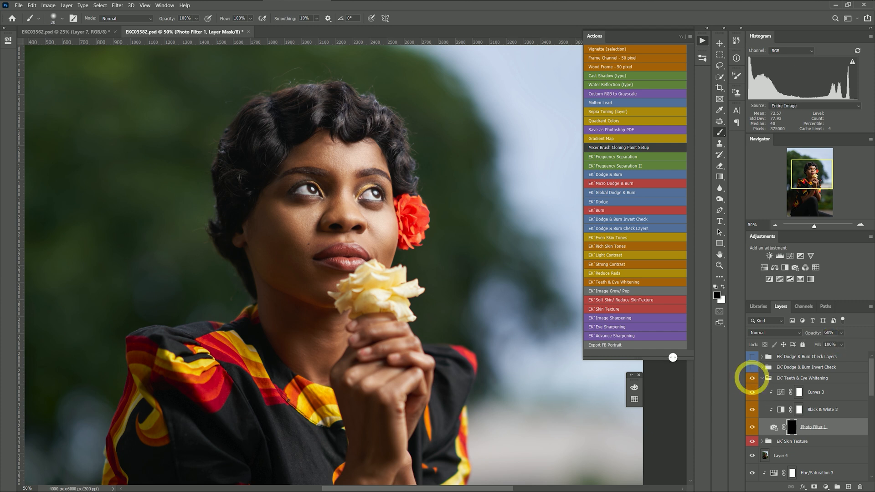
pyautogui.click(753, 379)
pyautogui.hotkey('ctrl', '-')
pyautogui.hotkey('ctrl', '-')
pyautogui.hotkey('ctrl', '-')
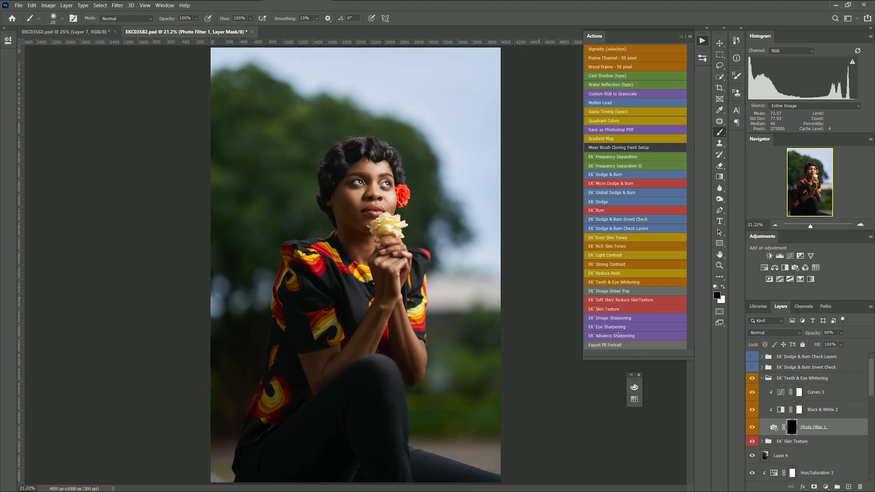
pyautogui.click(752, 379)
pyautogui.click(752, 379)
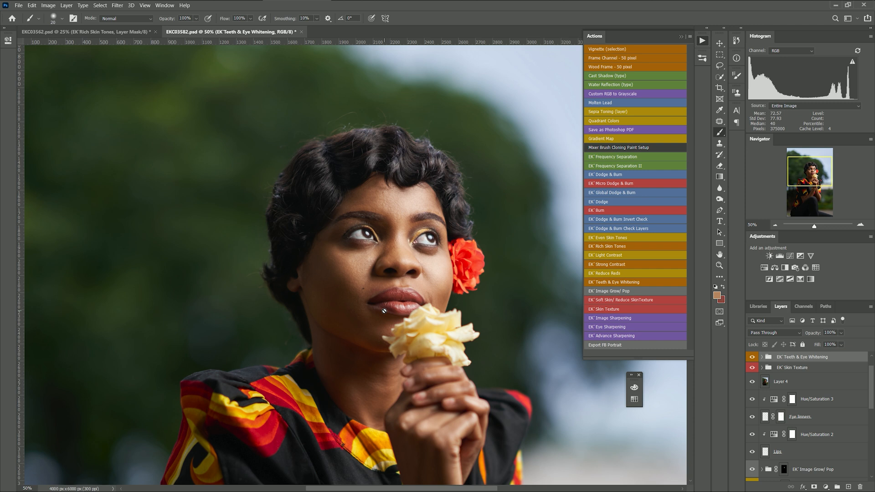
# Run the EK' Light Contrast action above the collapsed EK' Teeth & Eye Whitening group
pyautogui.scroll(-1, 384, 311)
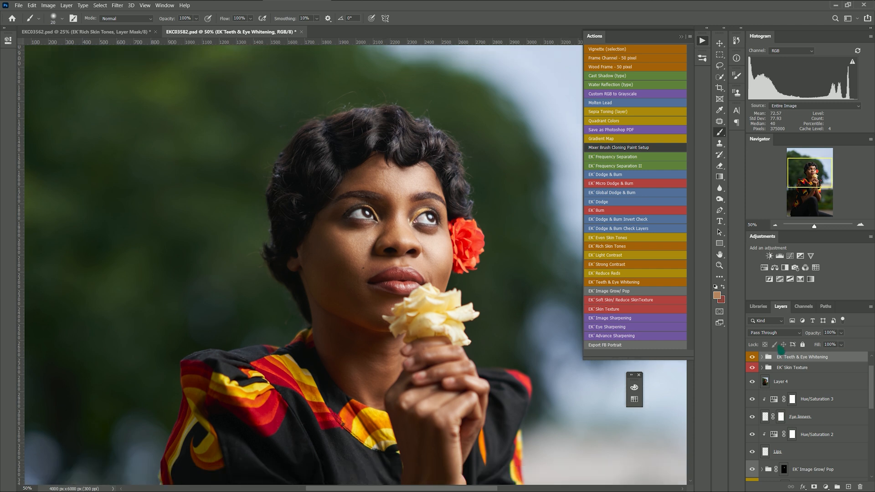
pyautogui.click(617, 256)
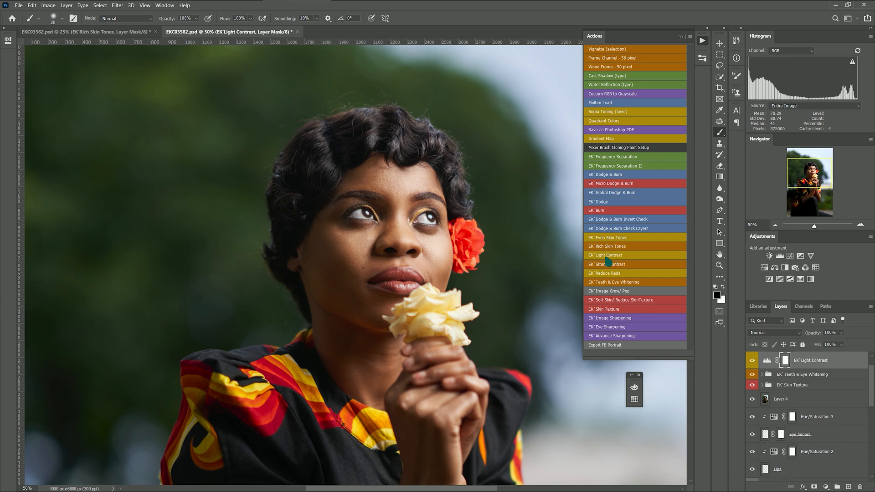
pyautogui.hotkey('ctrl', '-')
pyautogui.hotkey('ctrl', '-')
pyautogui.hotkey('ctrl', '-')
pyautogui.hotkey('ctrl', '-')
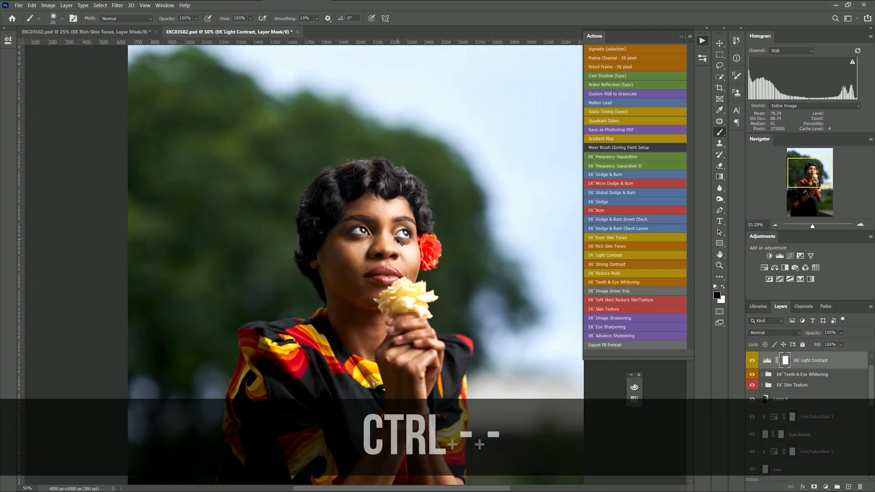
pyautogui.hotkey('ctrl', '=')
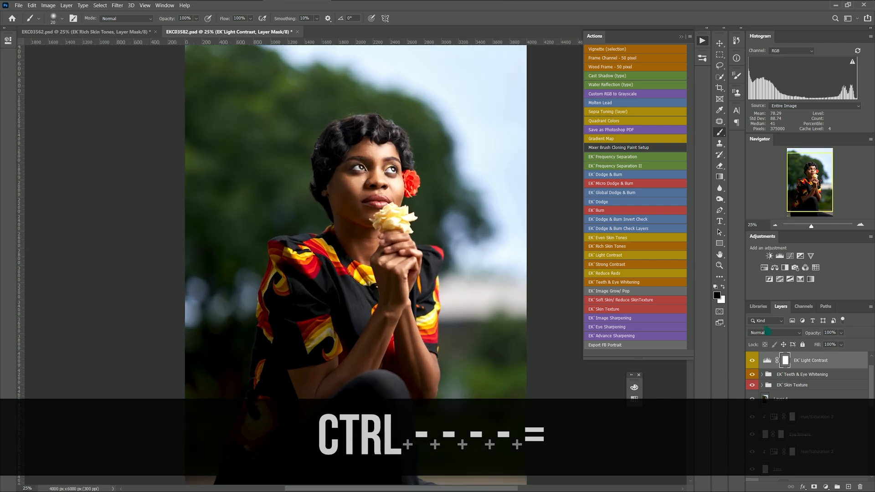
# Compare the full portrait with the EK' Light Contrast layer off and on
pyautogui.click(752, 362)
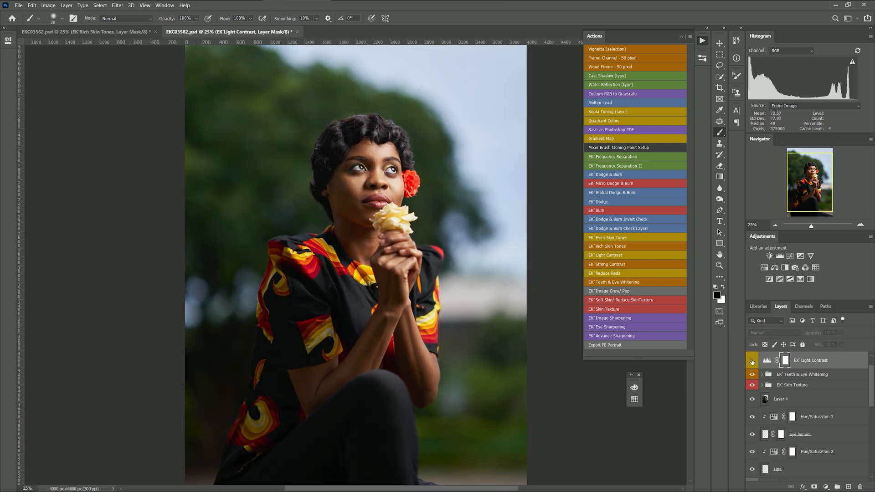
pyautogui.click(752, 362)
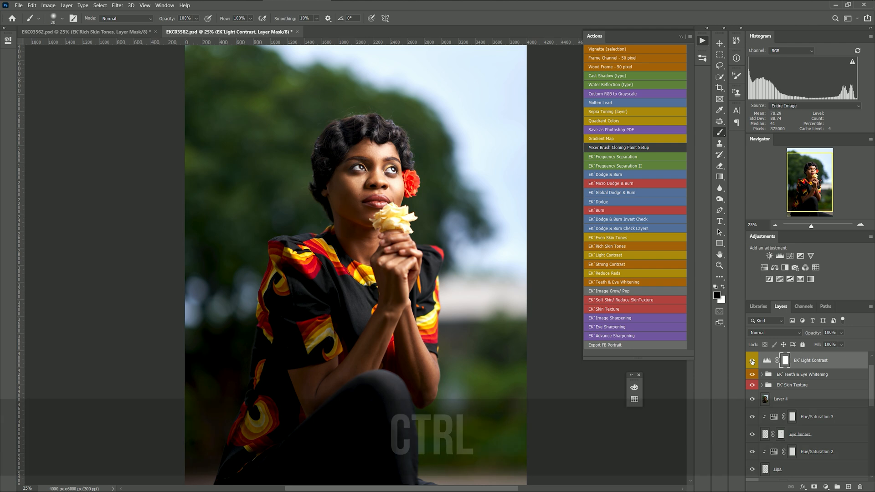
pyautogui.hotkey('ctrl', '-')
pyautogui.hotkey('ctrl', '-')
pyautogui.hotkey('ctrl', '=')
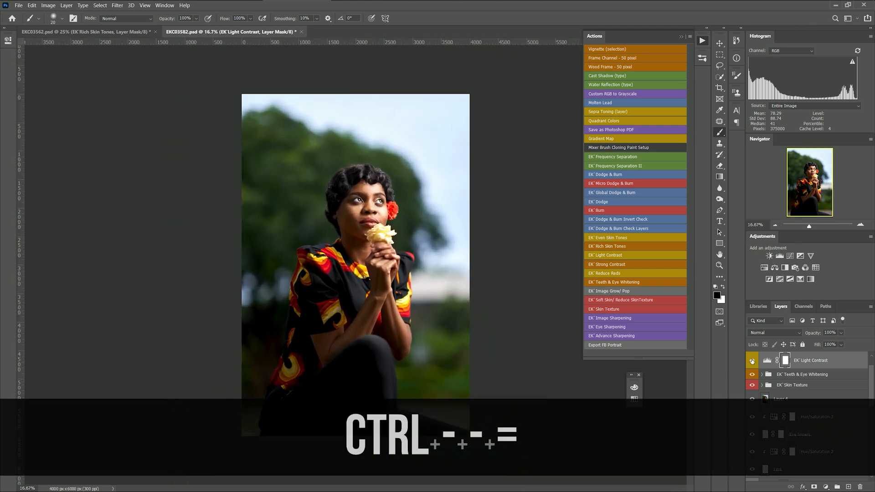
pyautogui.click(752, 361)
pyautogui.click(752, 361)
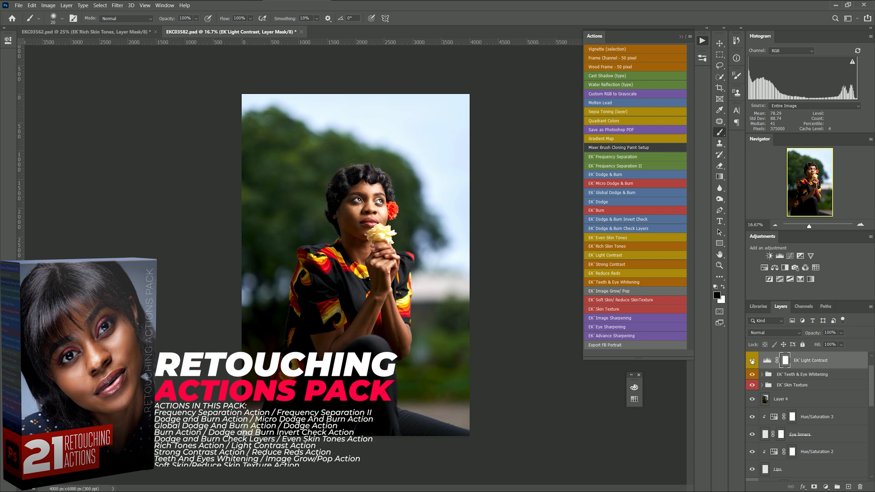
pyautogui.click(752, 362)
pyautogui.click(752, 361)
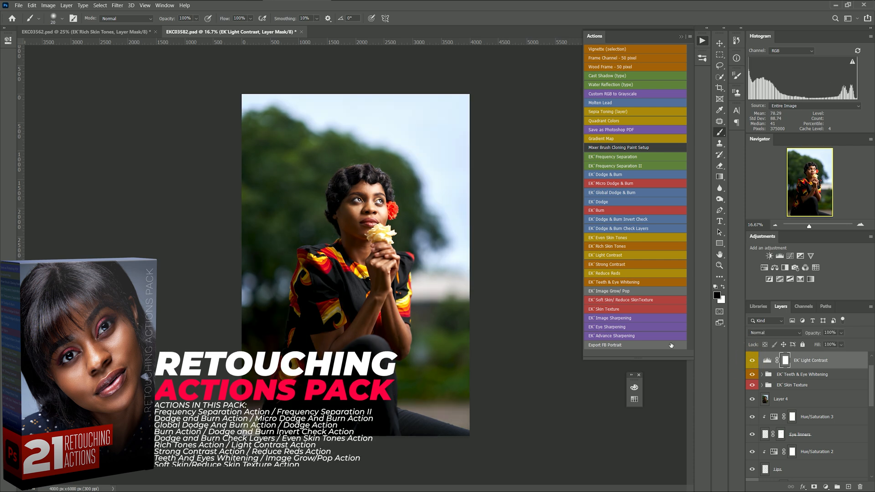
# Save the portrait document
pyautogui.hotkey('ctrl', 's')
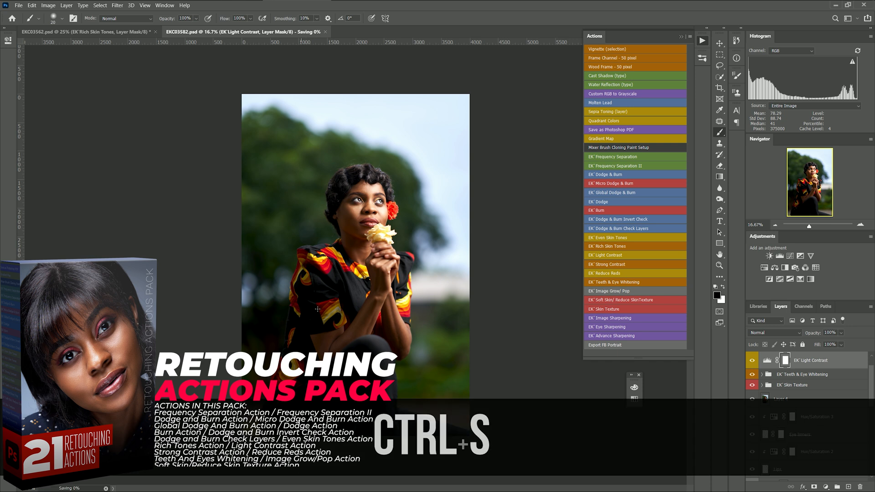
pyautogui.hotkey('ctrl', '-')
pyautogui.hotkey('ctrl', '-')
pyautogui.hotkey('ctrl', '=')
pyautogui.hotkey('ctrl', '=')
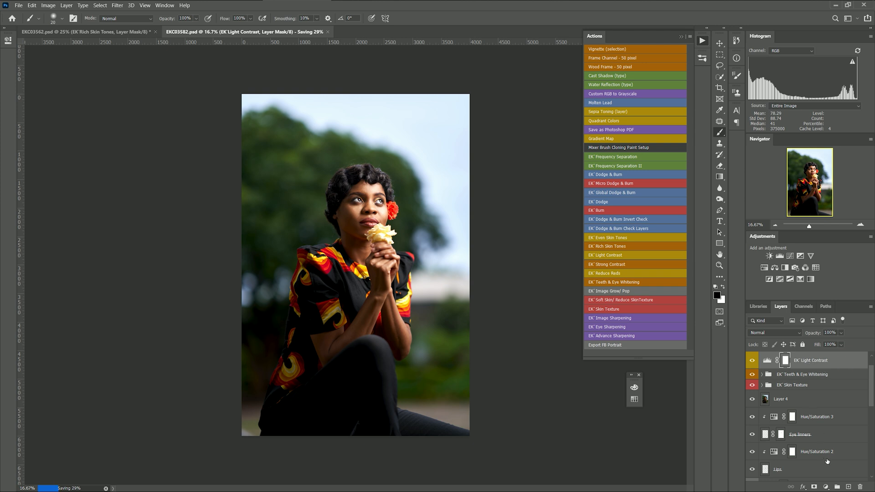
# Add a Levels adjustment layer above EK' Light Contrast and preview the highlight clipping with its white input slider
pyautogui.click(825, 487)
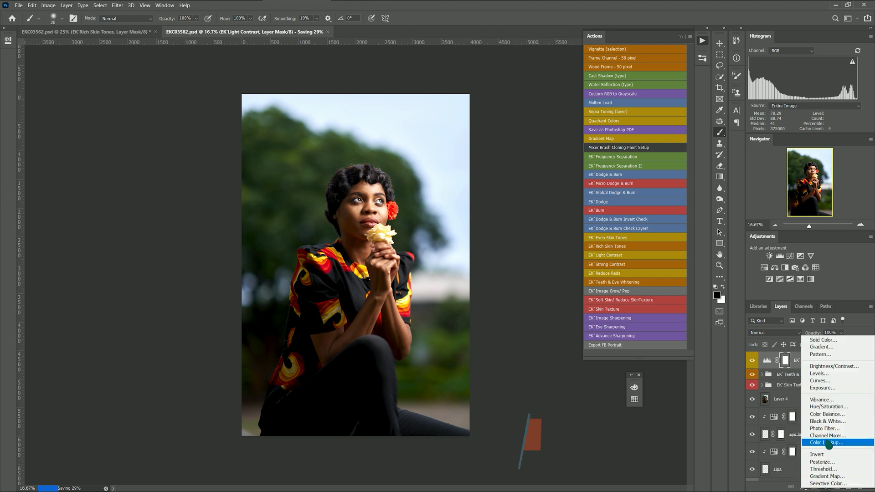
pyautogui.click(819, 374)
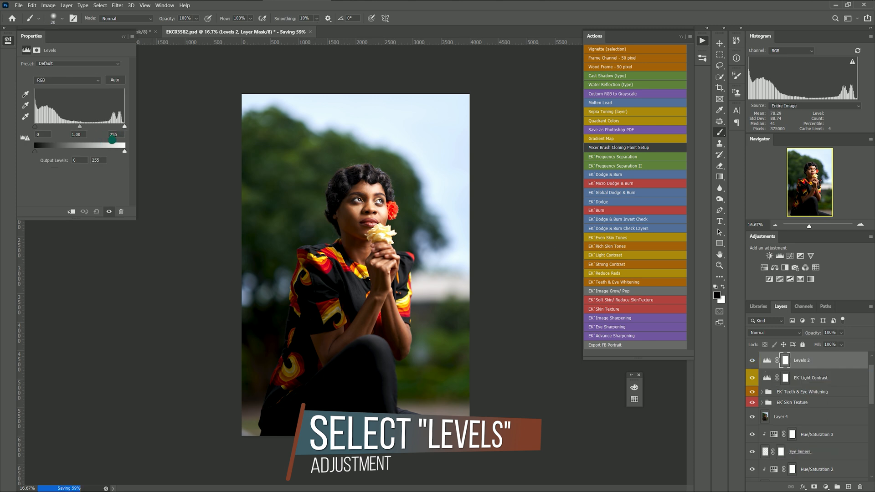
pyautogui.press('alt')
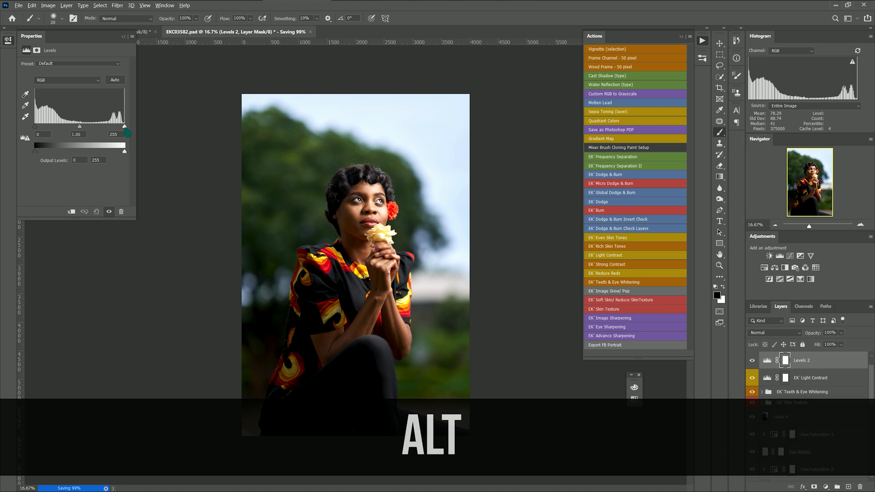
pyautogui.keyDown('alt'); pyautogui.click(125, 127); pyautogui.keyUp('alt')
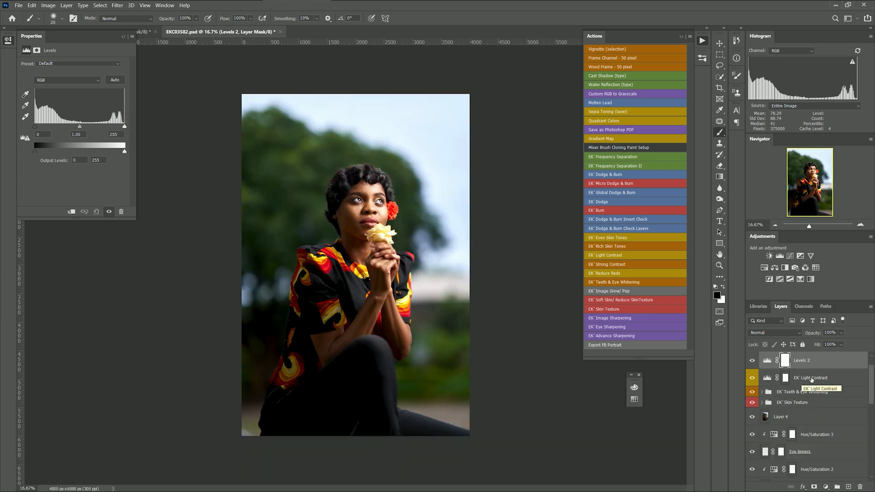
# Set the EK' Light Contrast layer's opacity to 55% and recheck the highlight clipping with the Levels 2 layer
pyautogui.click(811, 381)
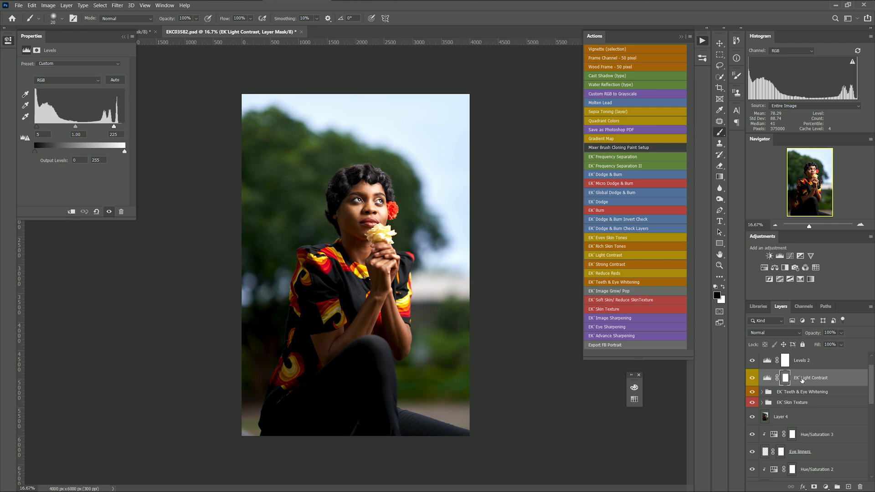
pyautogui.click(840, 333)
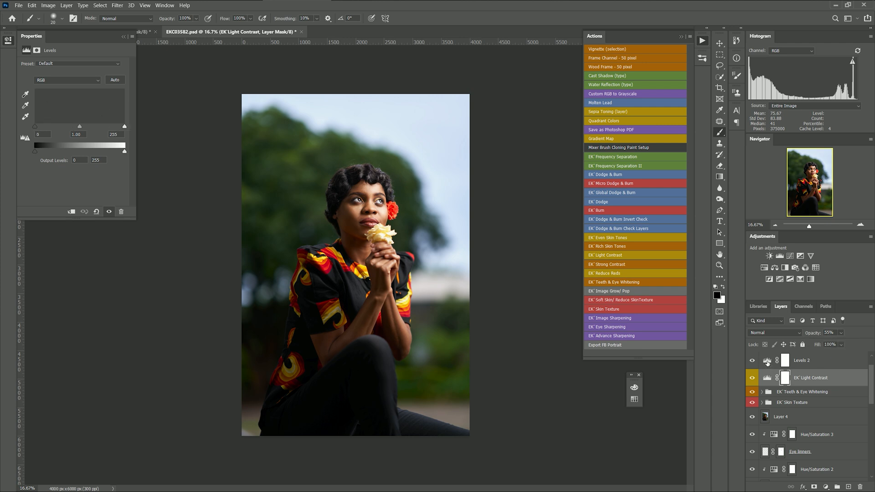
pyautogui.click(767, 362)
pyautogui.press('alt')
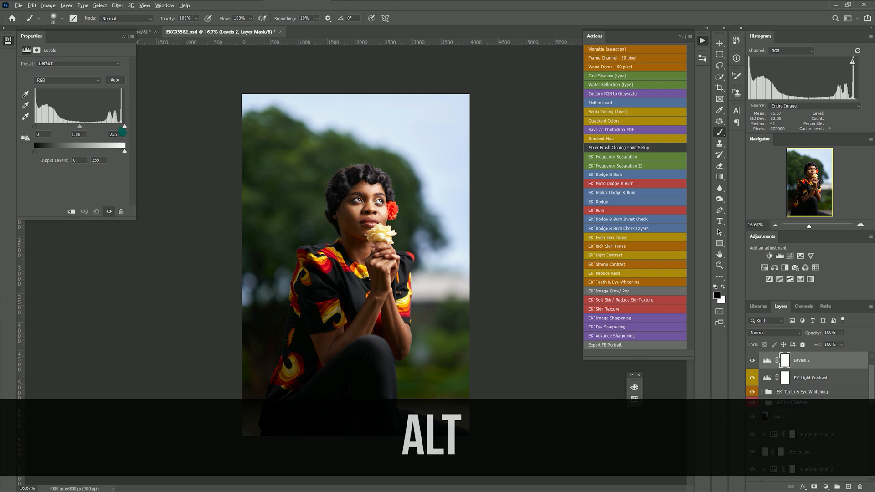
pyautogui.moveTo(126, 132); pyautogui.dragTo(149, 135)
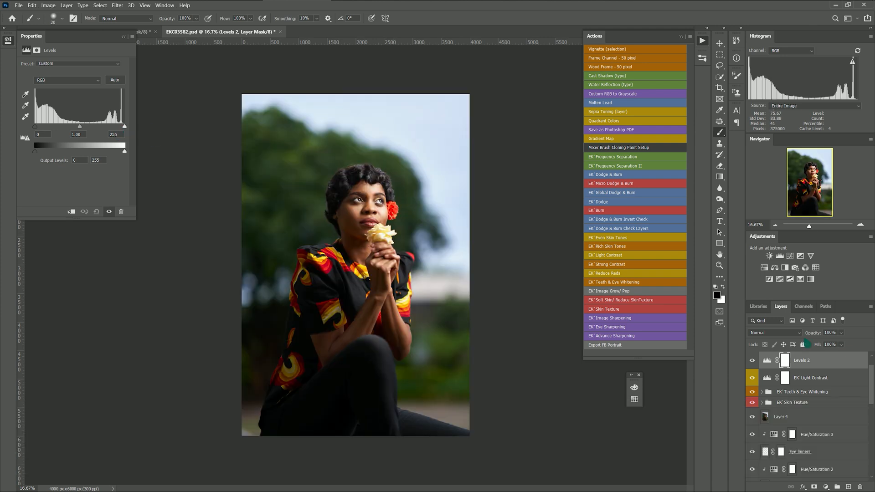
# Set the EK' Light Contrast layer's opacity to 45% and check the highlight clipping again with the Levels 2 layer
pyautogui.click(807, 381)
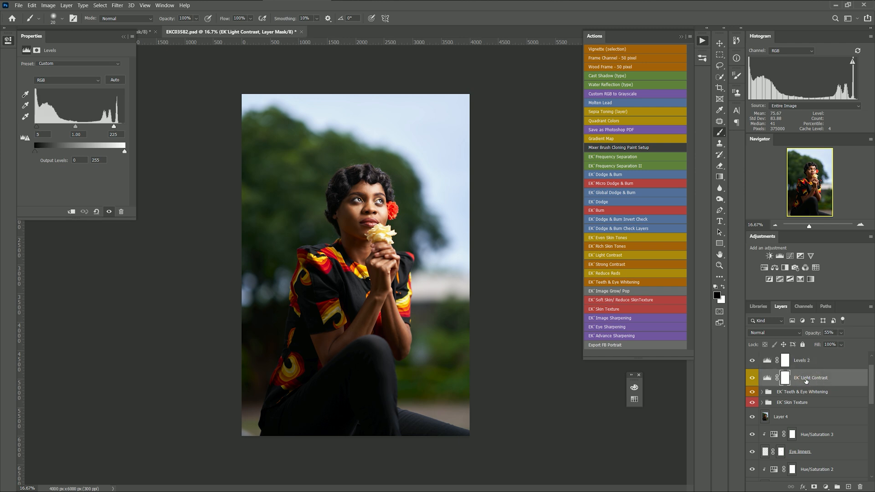
pyautogui.click(841, 333)
pyautogui.moveTo(848, 347); pyautogui.dragTo(845, 348)
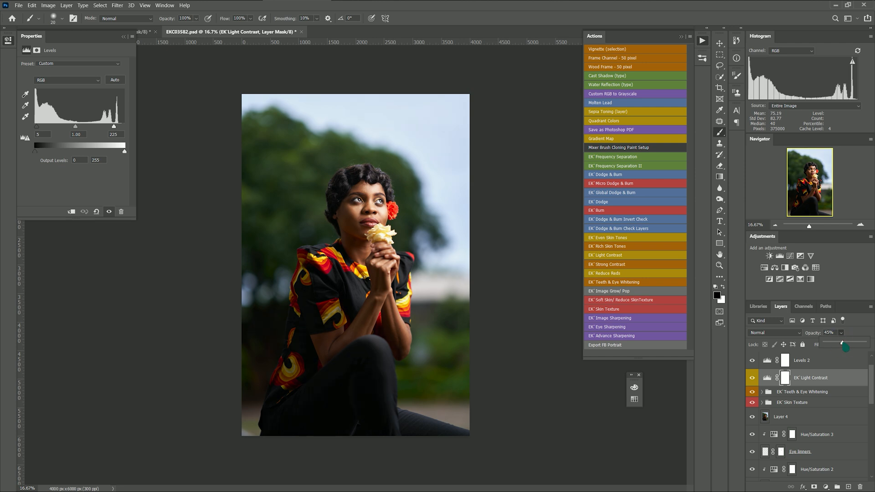
pyautogui.click(768, 361)
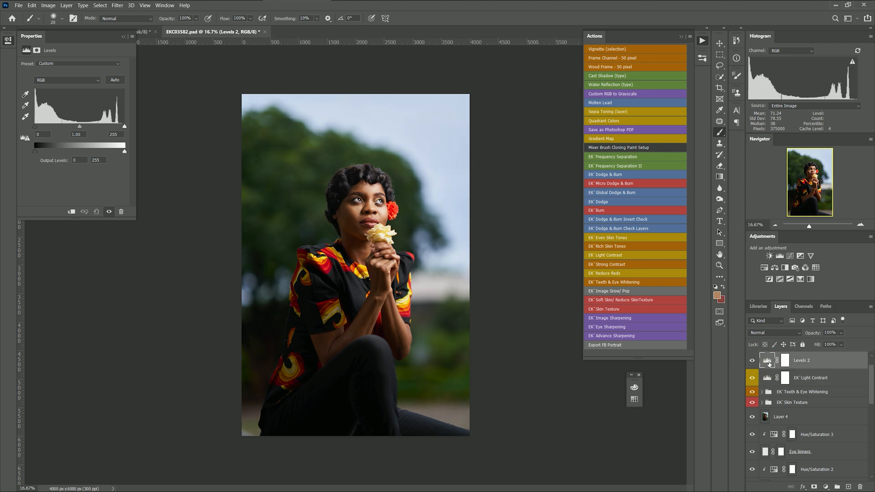
pyautogui.press('alt')
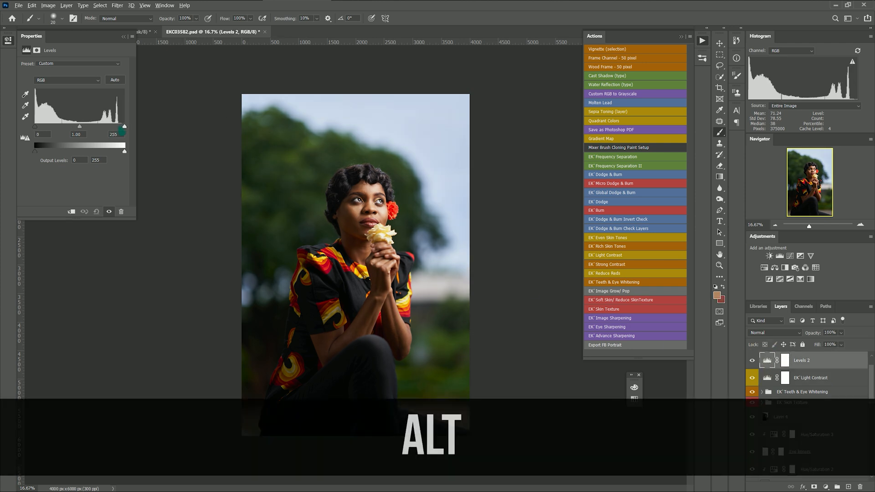
pyautogui.moveTo(125, 132); pyautogui.dragTo(146, 132)
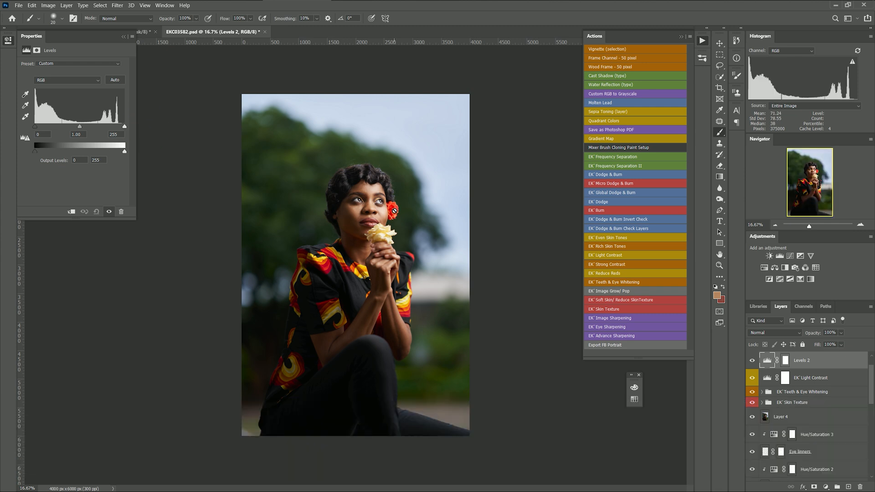
pyautogui.hotkey('ctrl', '=')
pyautogui.hotkey('ctrl', '=')
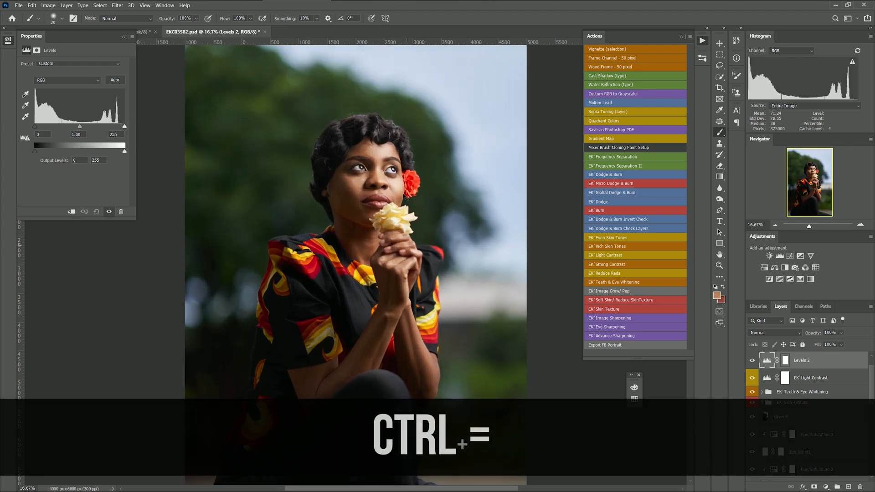
pyautogui.hotkey('ctrl', '=')
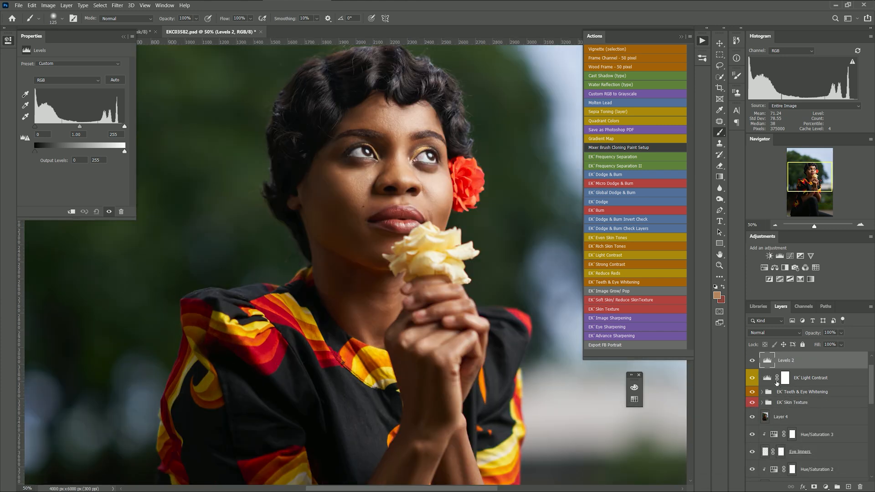
# Target the EK' Light Contrast layer mask and set the brush size to 90 px for masking the red hair flower
pyautogui.click(791, 381)
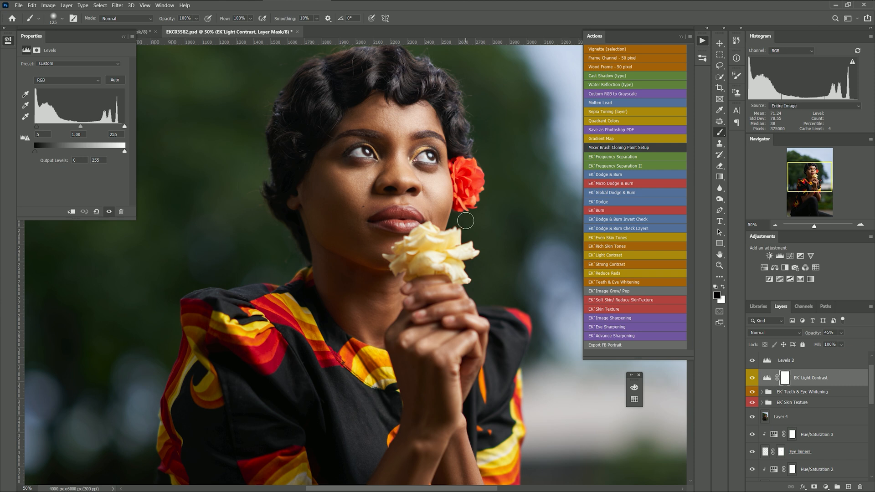
pyautogui.press(']')
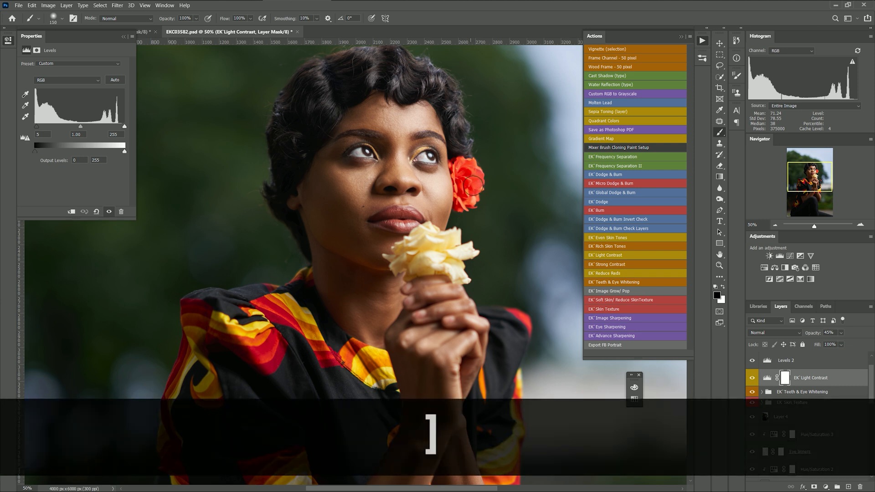
pyautogui.press('[')
pyautogui.press('[')
pyautogui.press('[')
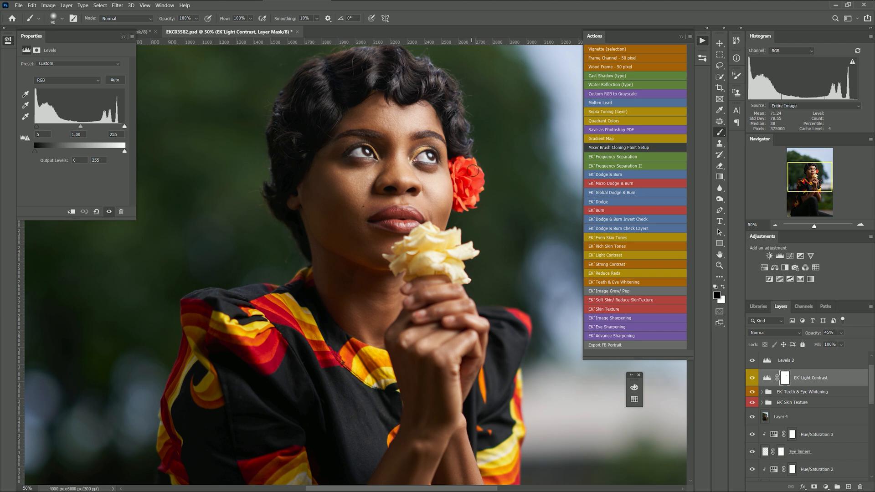
# Compare the full portrait with and without the EK' Light Contrast layer
pyautogui.click(753, 381)
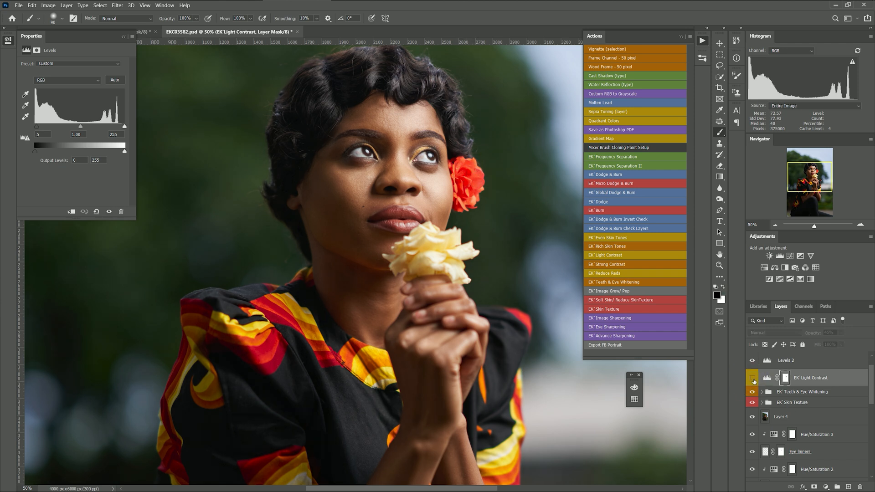
pyautogui.hotkey('ctrl', '-')
pyautogui.hotkey('ctrl', '-')
pyautogui.hotkey('ctrl', '-')
pyautogui.hotkey('ctrl', '-')
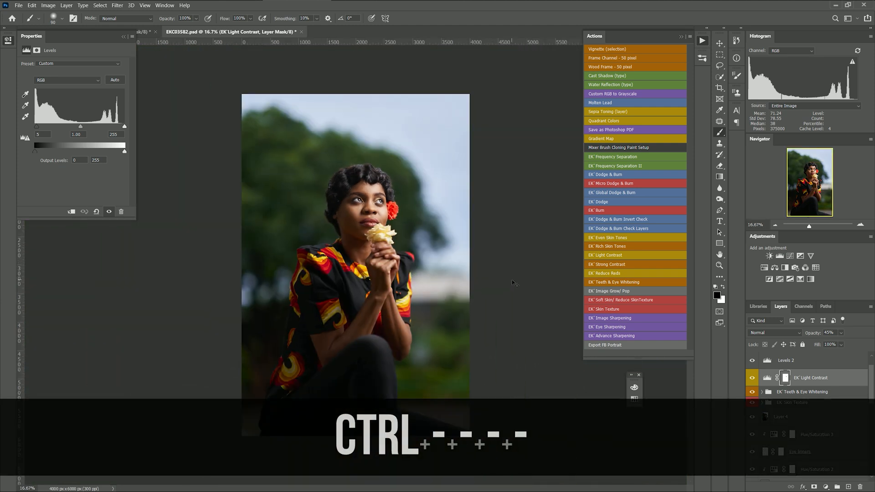
pyautogui.hotkey('ctrl', '-')
pyautogui.hotkey('ctrl', '=')
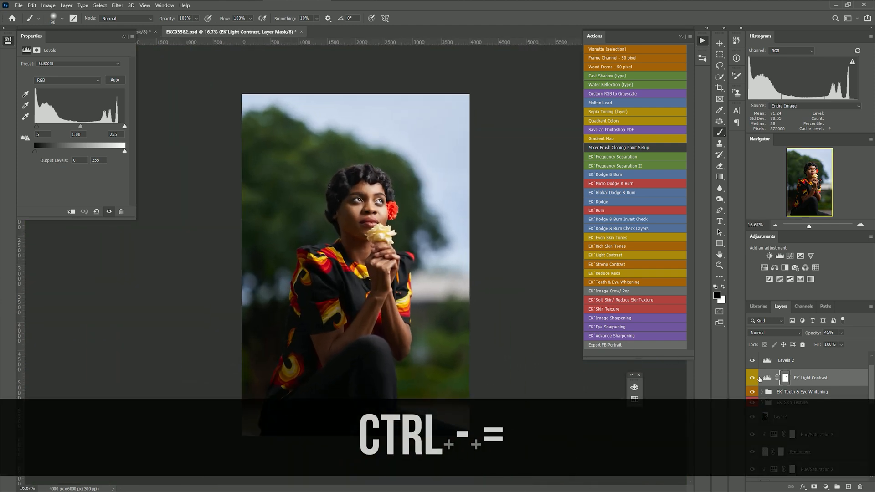
pyautogui.click(753, 379)
pyautogui.click(753, 378)
pyautogui.click(753, 378)
pyautogui.click(753, 379)
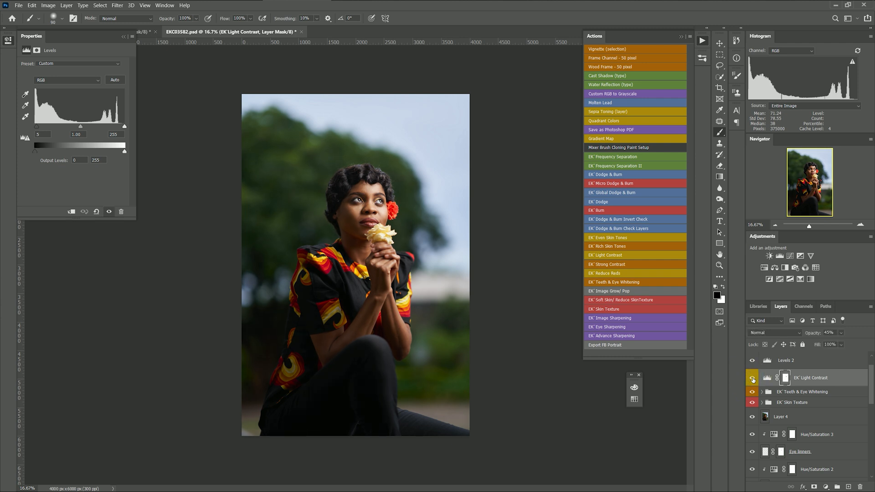
# Paint black on the EK' Light Contrast layer mask over the dark trousers and blouse with a large soft brush
pyautogui.click(785, 378)
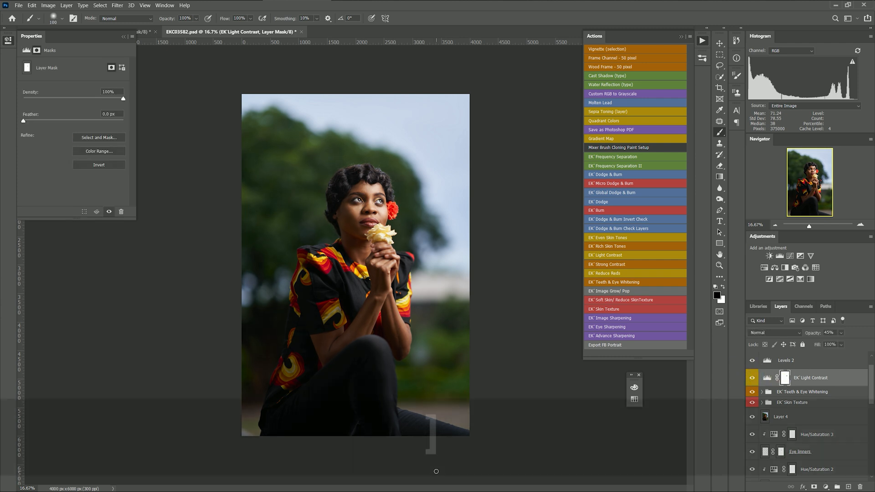
pyautogui.press(']')
pyautogui.press(']')
pyautogui.press(']')
pyautogui.press(']')
pyautogui.press(']')
pyautogui.press(']')
pyautogui.press(']')
pyautogui.press(']')
pyautogui.press(']')
pyautogui.press(']')
pyautogui.press(']')
pyautogui.press(']')
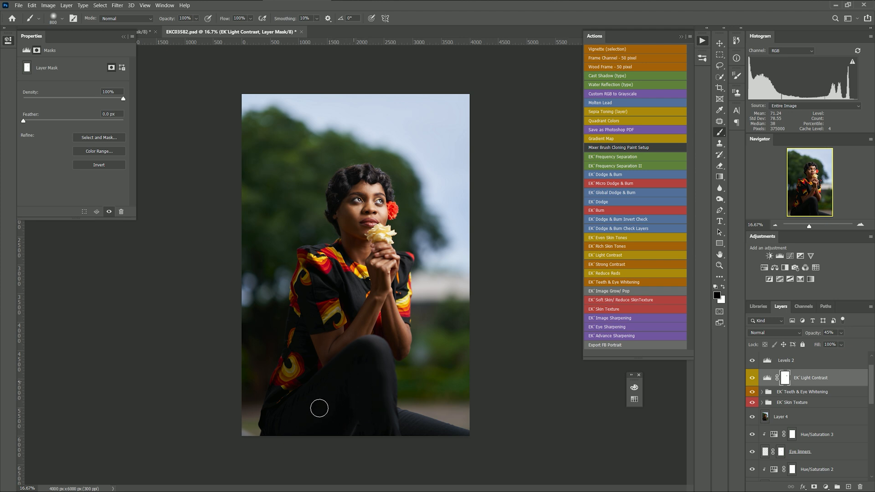
pyautogui.press('[')
pyautogui.press('[')
pyautogui.moveTo(295, 402); pyautogui.dragTo(285, 394)
pyautogui.press('[')
pyautogui.press('[')
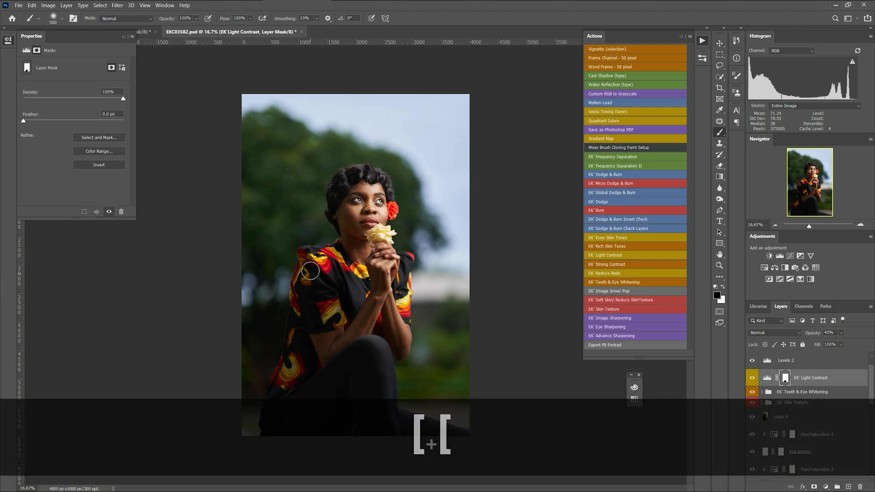
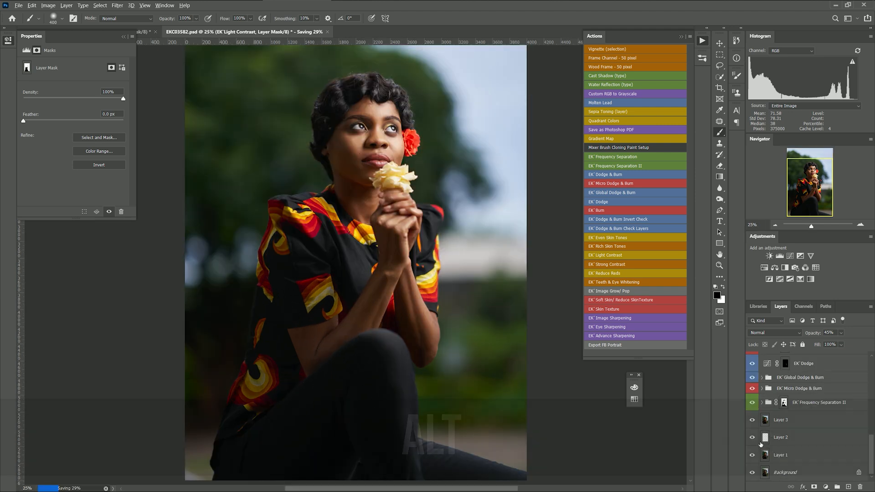
# Compare the retouched portrait with Layer 3 shown alone, and restore all layers
pyautogui.keyDown('alt'); pyautogui.click(752, 420); pyautogui.keyUp('alt')
pyautogui.keyDown('alt'); pyautogui.click(752, 422); pyautogui.keyUp('alt')
pyautogui.scroll(5, 775, 422)
pyautogui.scroll(3, 779, 419)
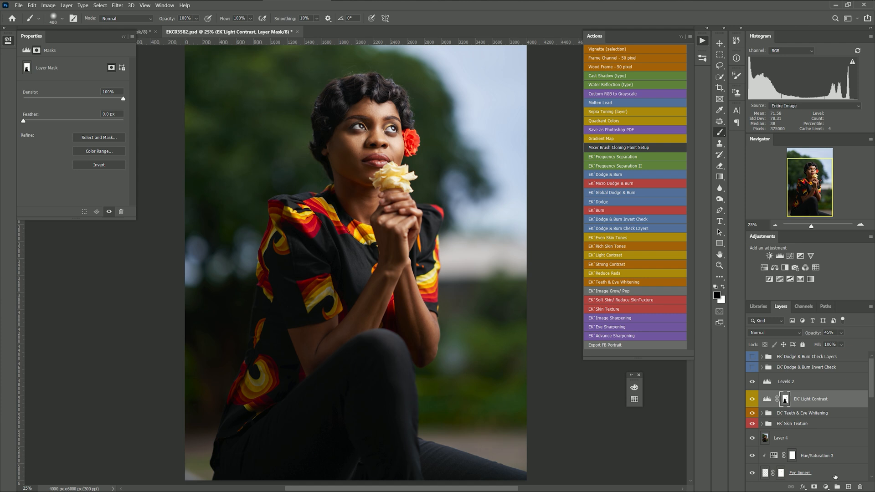
# Add a Selective Color adjustment layer above EK' Light Contrast and adjust its Blues to tune the sky color
pyautogui.click(826, 486)
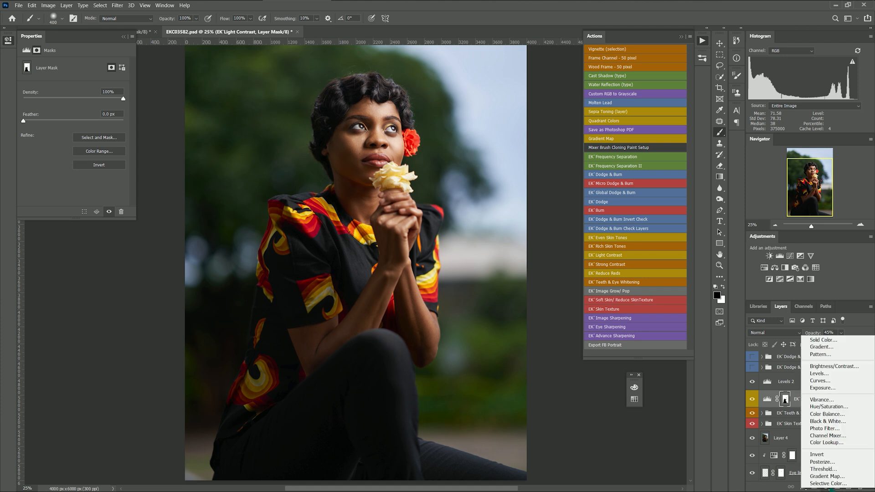
pyautogui.click(793, 474)
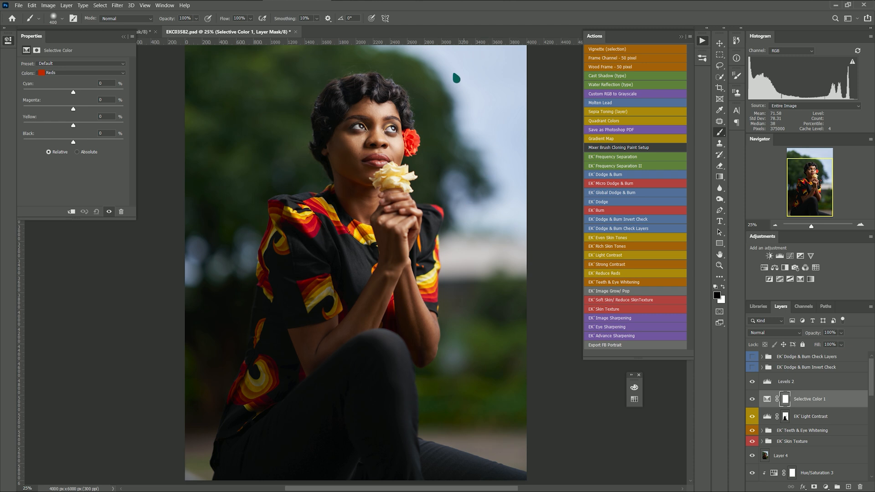
pyautogui.hotkey('ctrl', '-')
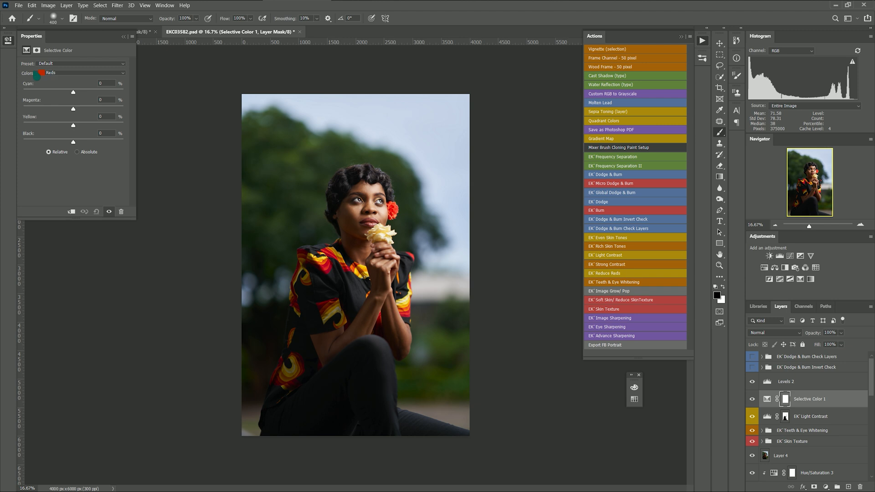
pyautogui.click(61, 74)
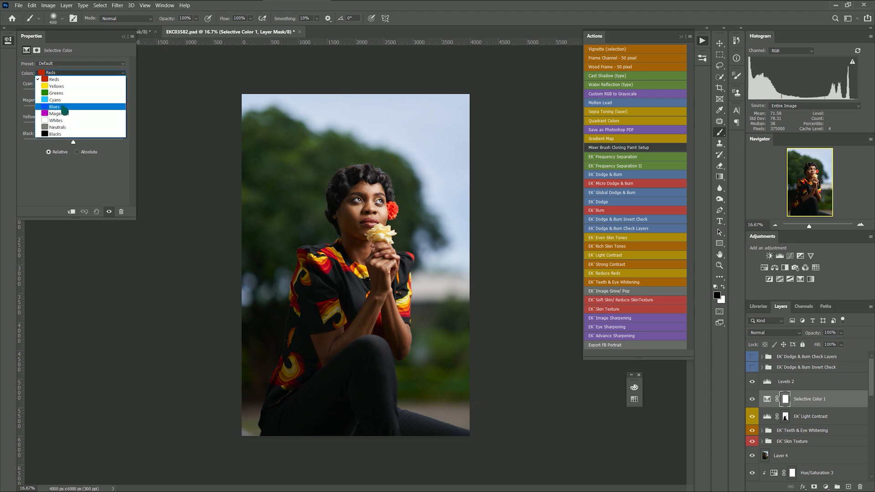
pyautogui.click(63, 107)
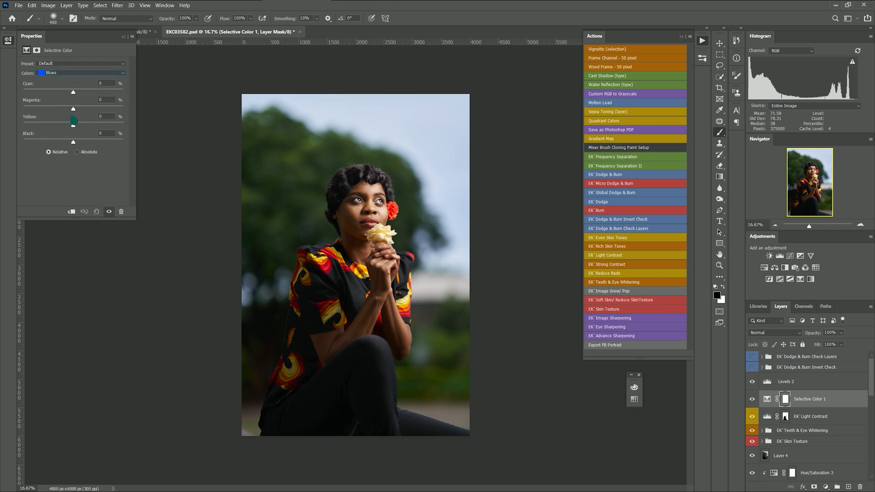
pyautogui.moveTo(73, 125); pyautogui.dragTo(15, 139)
pyautogui.moveTo(85, 141); pyautogui.dragTo(61, 142)
pyautogui.moveTo(73, 93); pyautogui.dragTo(131, 107)
pyautogui.write('0')
pyautogui.moveTo(73, 109)
pyautogui.mouseDown()
pyautogui.moveTo(127, 112)
pyautogui.moveTo(23, 111)
pyautogui.moveTo(137, 114)
pyautogui.moveTo(27, 112)
pyautogui.moveTo(94, 111)
pyautogui.moveTo(49, 120)
pyautogui.moveTo(64, 119)
pyautogui.mouseUp()
# Set the Cyans of Selective Color 1 to Cyan +50, Magenta -34 and Yellow -10, and compare the layer on and off
pyautogui.click(76, 73)
pyautogui.click(73, 95)
pyautogui.moveTo(108, 131); pyautogui.dragTo(64, 144)
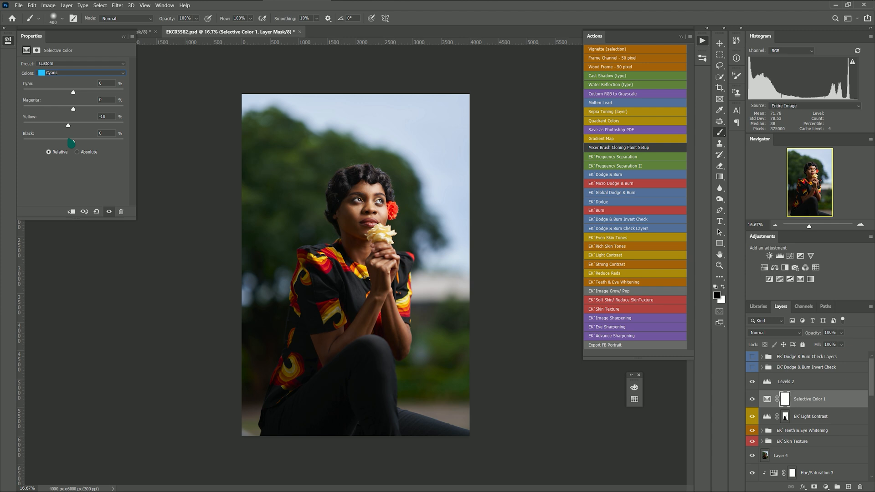
pyautogui.moveTo(73, 109); pyautogui.dragTo(56, 126)
pyautogui.moveTo(73, 92); pyautogui.dragTo(87, 120)
pyautogui.click(751, 400)
pyautogui.click(751, 400)
pyautogui.click(751, 399)
# Add a Hue/Saturation adjustment layer above Selective Color 1 and target the Blues by sampling the sky
pyautogui.click(825, 487)
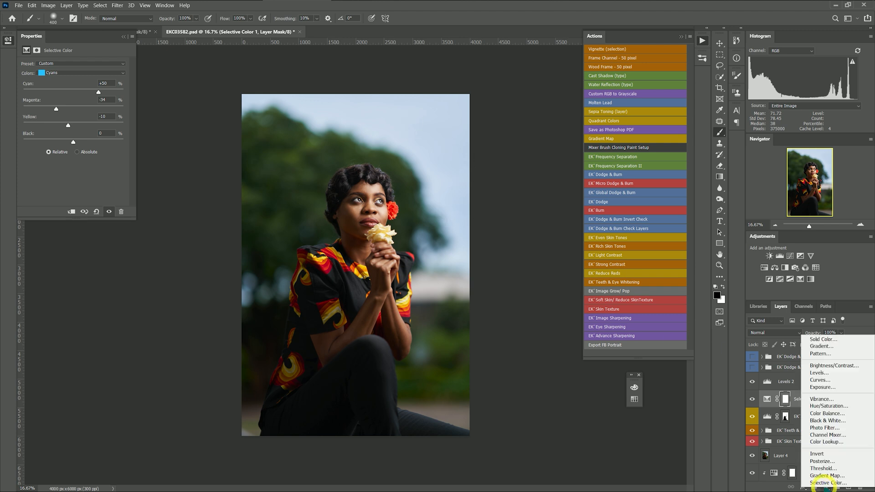
pyautogui.click(832, 406)
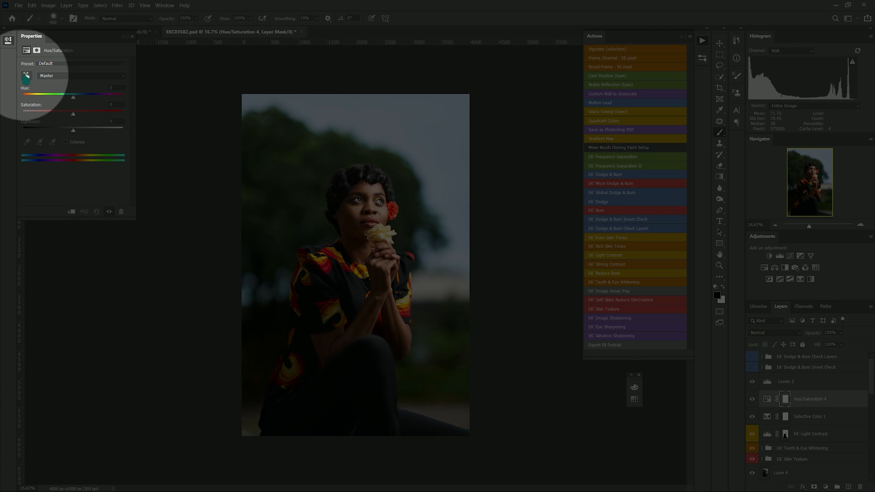
pyautogui.click(26, 76)
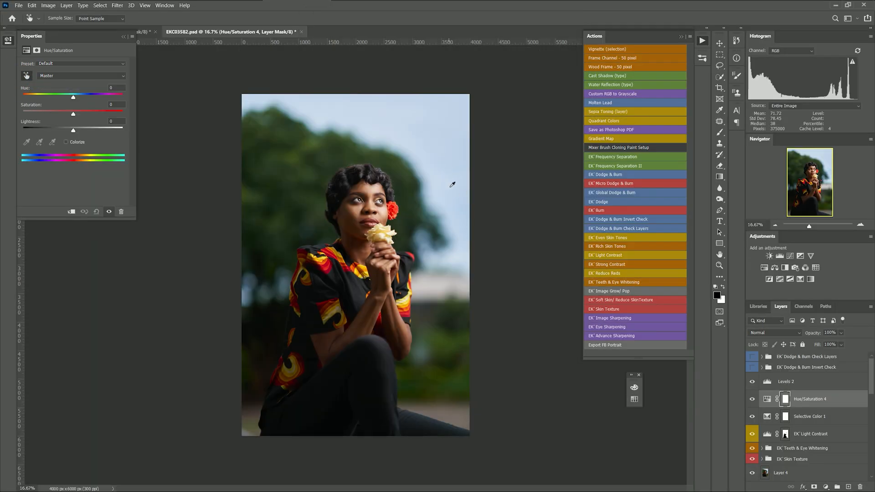
pyautogui.click(455, 178)
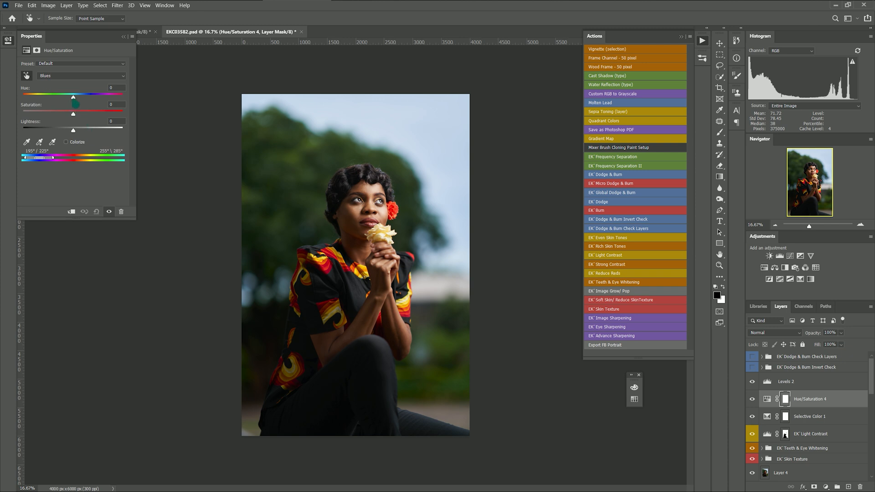
# Try a hue shift of +24 on the Blues of Hue/Saturation 4 and reset the hue to 0
pyautogui.moveTo(75, 102)
pyautogui.mouseDown()
pyautogui.moveTo(128, 101)
pyautogui.moveTo(46, 109)
pyautogui.moveTo(85, 108)
pyautogui.mouseUp()
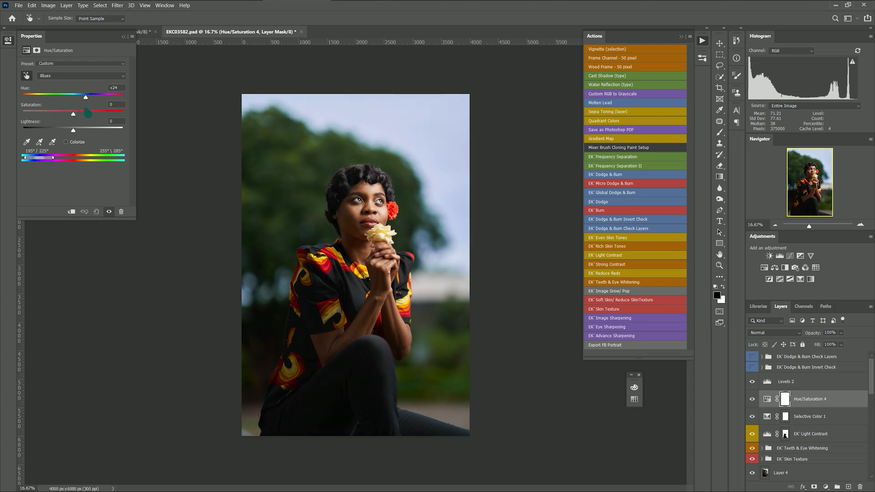
pyautogui.click(116, 89)
pyautogui.write('0')
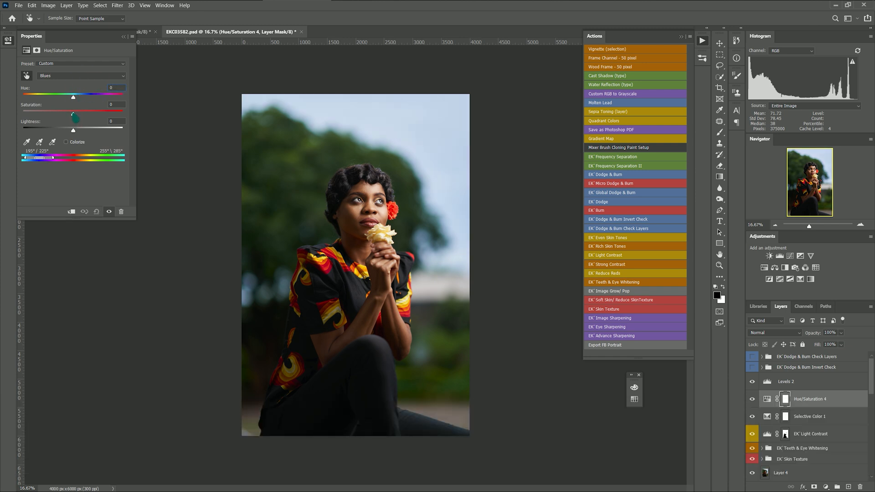
# Set the Blues of Hue/Saturation 4 to Saturation +10 and Lightness 0
pyautogui.moveTo(75, 118)
pyautogui.mouseDown()
pyautogui.moveTo(132, 122)
pyautogui.moveTo(30, 133)
pyautogui.moveTo(195, 139)
pyautogui.moveTo(81, 130)
pyautogui.mouseUp()
pyautogui.moveTo(32, 135); pyautogui.dragTo(98, 124)
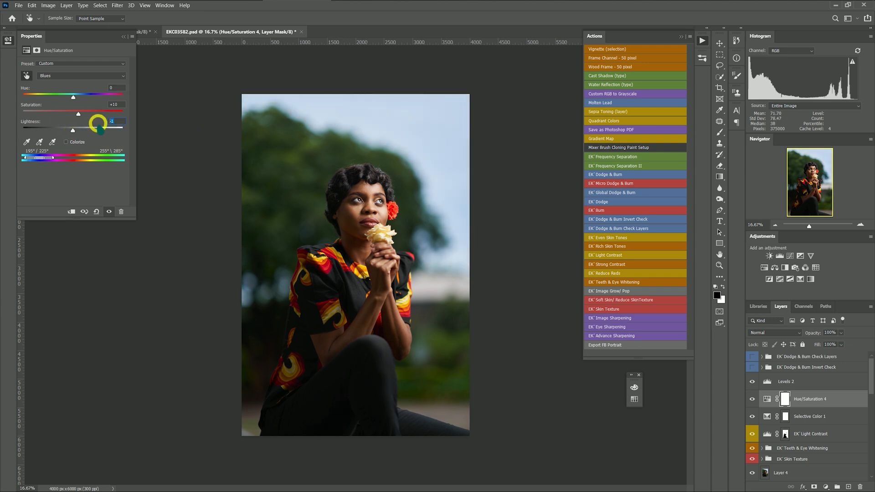
pyautogui.write('0')
pyautogui.press('Return')
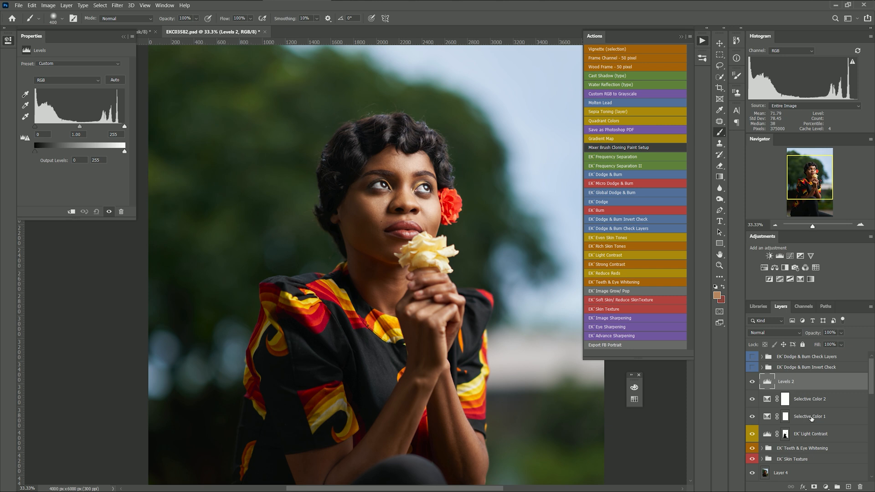
# Add a Curves adjustment layer above Levels 2 and place shadow and highlight points sampled from the image
pyautogui.click(825, 487)
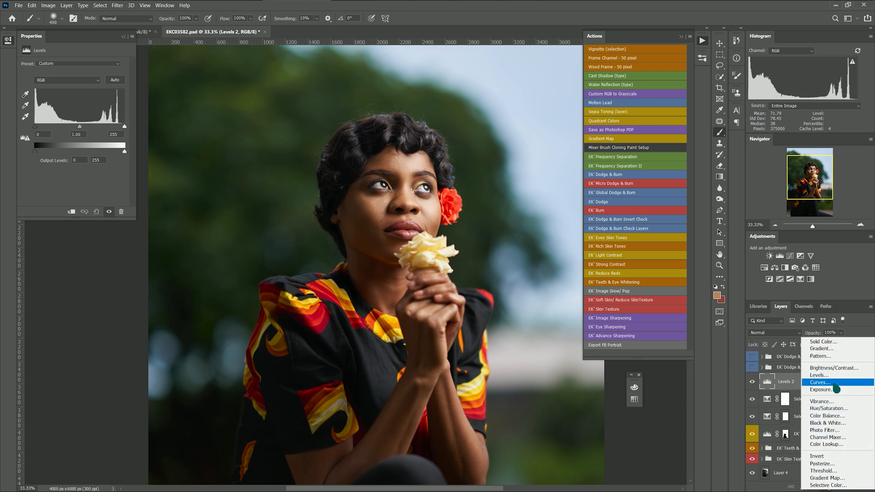
pyautogui.click(834, 383)
pyautogui.click(29, 79)
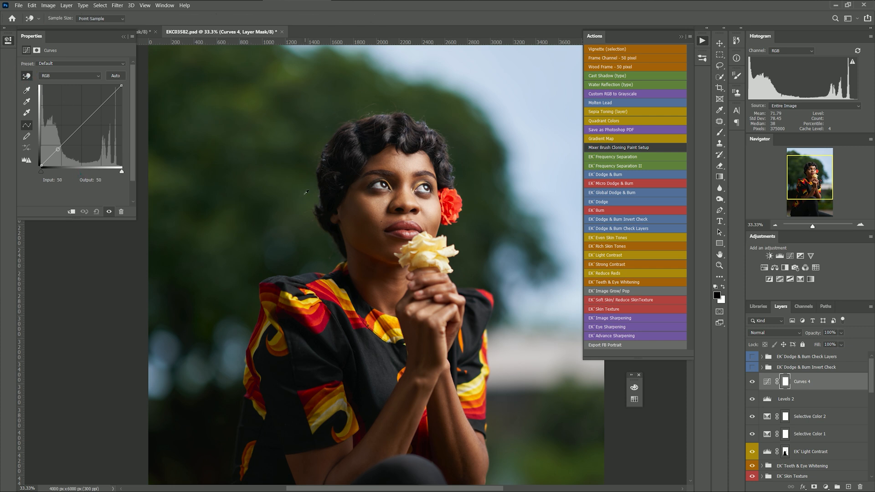
pyautogui.press('ctrl')
pyautogui.press('ctrl')
pyautogui.click(407, 164)
# Shape a subtle contrast curve with the shadow point at input 61, output 59, and set Curves 4's opacity to 50%
pyautogui.moveTo(60, 147); pyautogui.dragTo(60, 147)
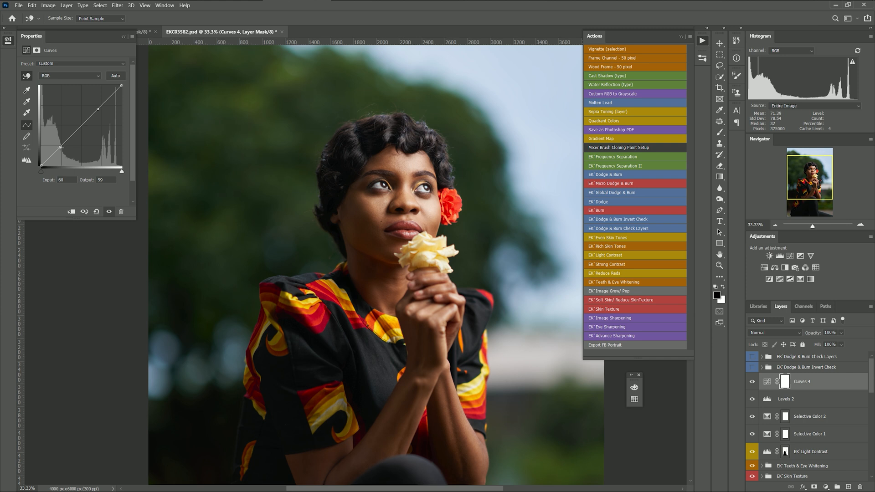
pyautogui.press('Left')
pyautogui.click(97, 109)
pyautogui.click(61, 147)
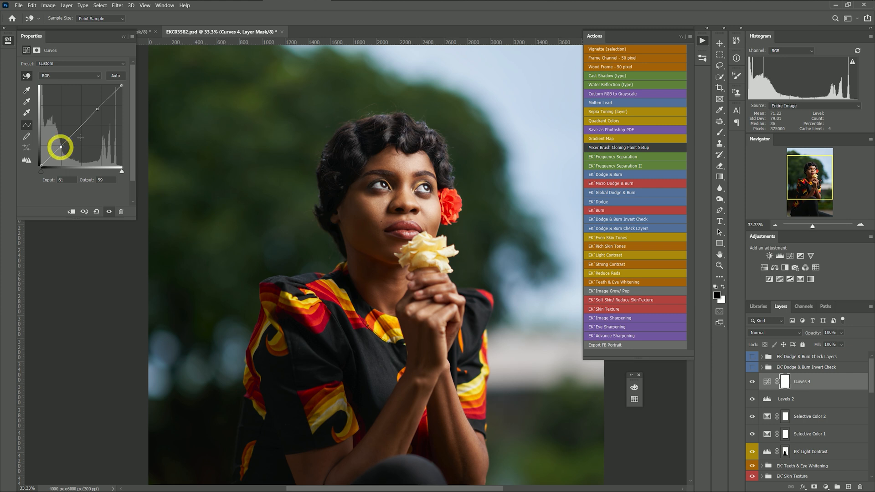
pyautogui.click(753, 383)
pyautogui.click(753, 383)
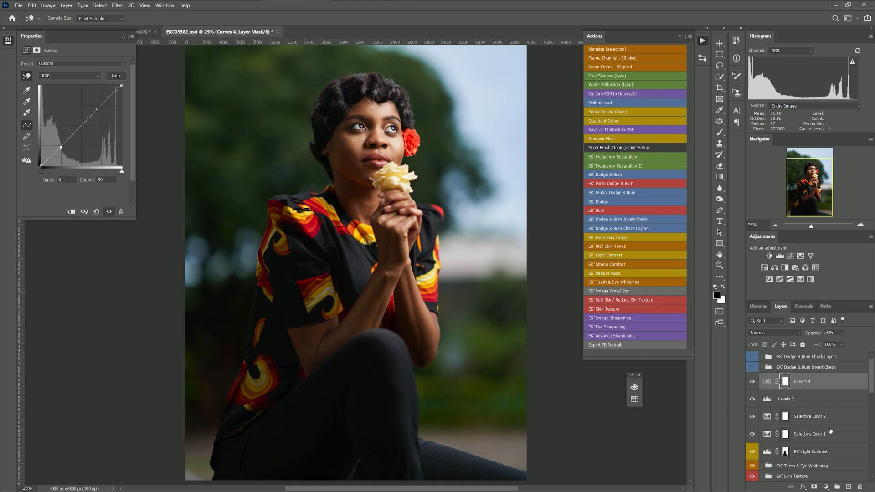
# Add a Color Balance adjustment layer above Curves 4 and set its Shadows to Cyan-Red -2 and Yellow-Blue +2
pyautogui.click(826, 487)
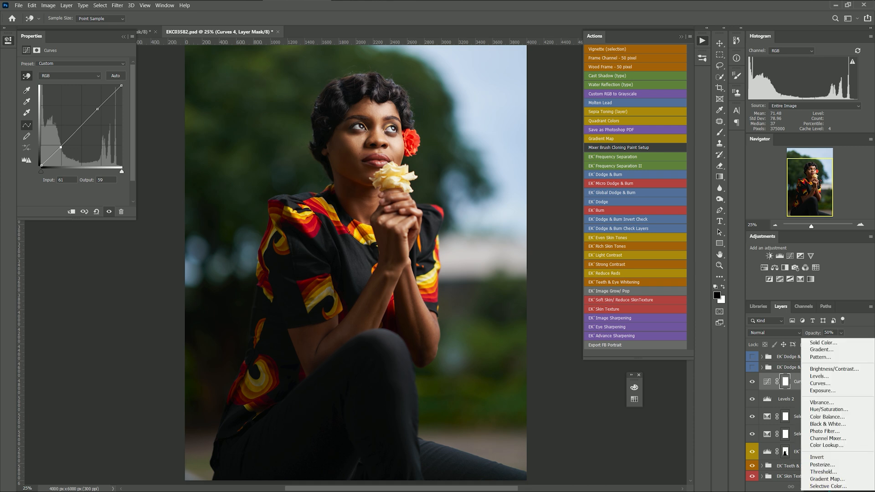
pyautogui.click(827, 417)
pyautogui.press('b')
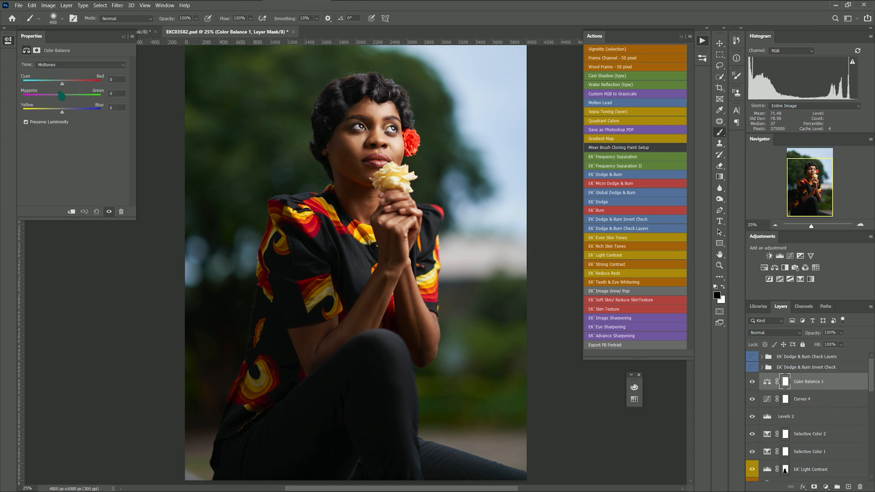
pyautogui.click(61, 68)
pyautogui.click(59, 72)
pyautogui.moveTo(65, 119); pyautogui.dragTo(68, 118)
pyautogui.moveTo(64, 86); pyautogui.dragTo(62, 86)
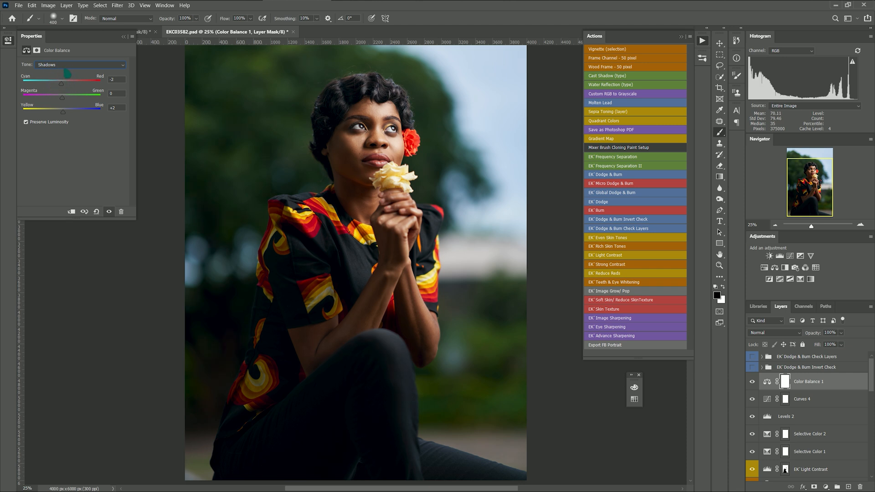
# Set the Highlights of Color Balance 1 to Cyan-Red -2 and Yellow-Blue -2
pyautogui.click(65, 65)
pyautogui.click(64, 85)
pyautogui.moveTo(64, 116); pyautogui.dragTo(64, 119)
pyautogui.moveTo(64, 86); pyautogui.dragTo(61, 86)
pyautogui.scroll(1, 468, 239)
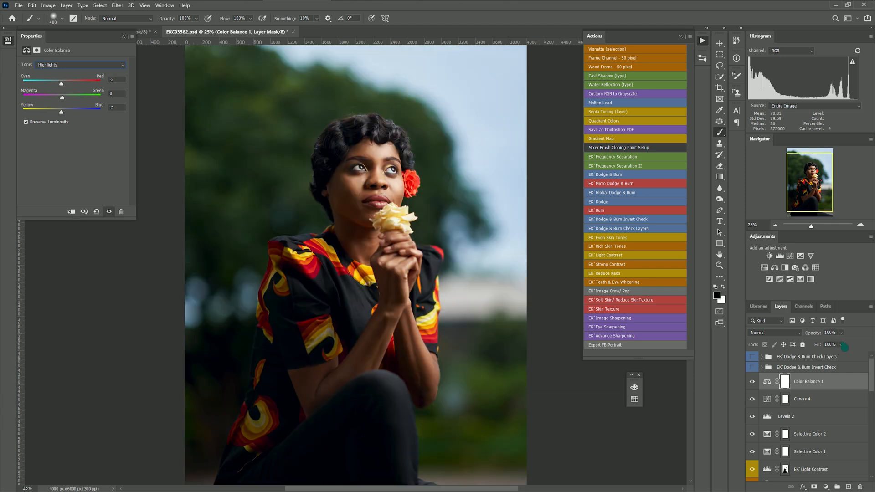
# Lower the opacity of Color Balance 1 to 25% and compare the portrait with the layer hidden and shown
pyautogui.moveTo(841, 333); pyautogui.dragTo(824, 346)
pyautogui.click(753, 381)
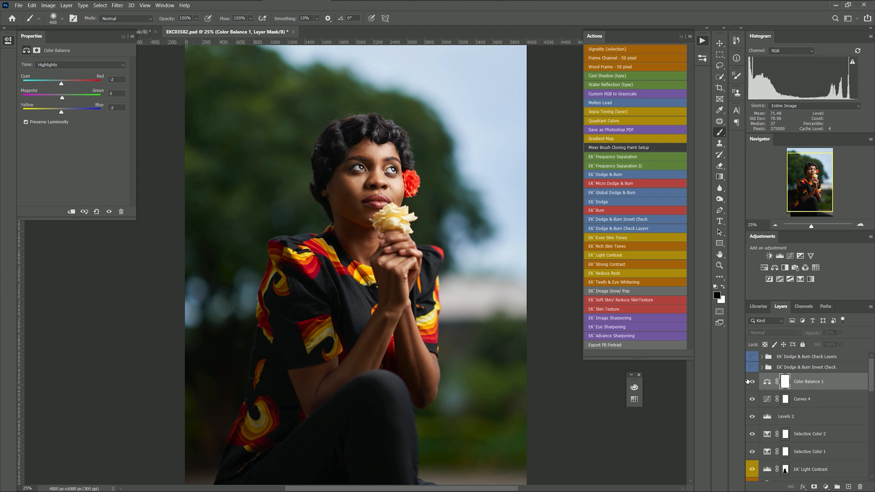
pyautogui.click(752, 381)
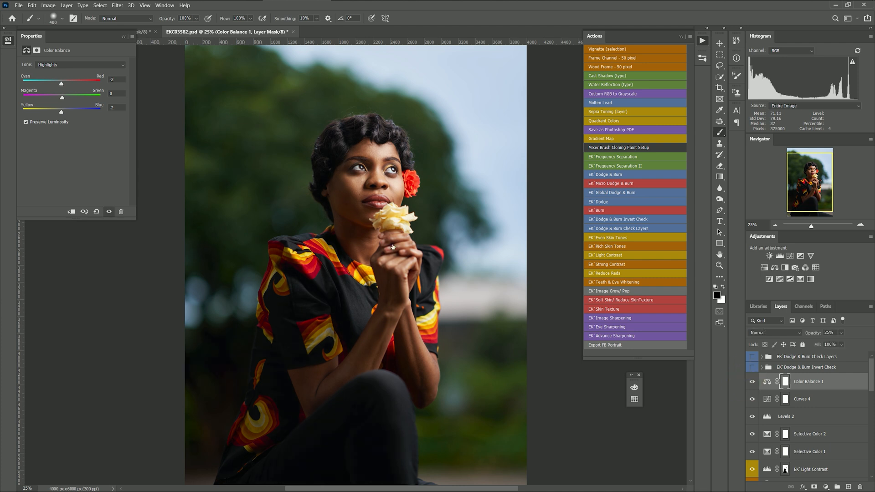
# Examine the graded portrait at several zoom levels and review the layer stack from the background up to Selective Color 2
pyautogui.hotkey('ctrl', '-')
pyautogui.hotkey('ctrl', '-')
pyautogui.hotkey('ctrl', '-')
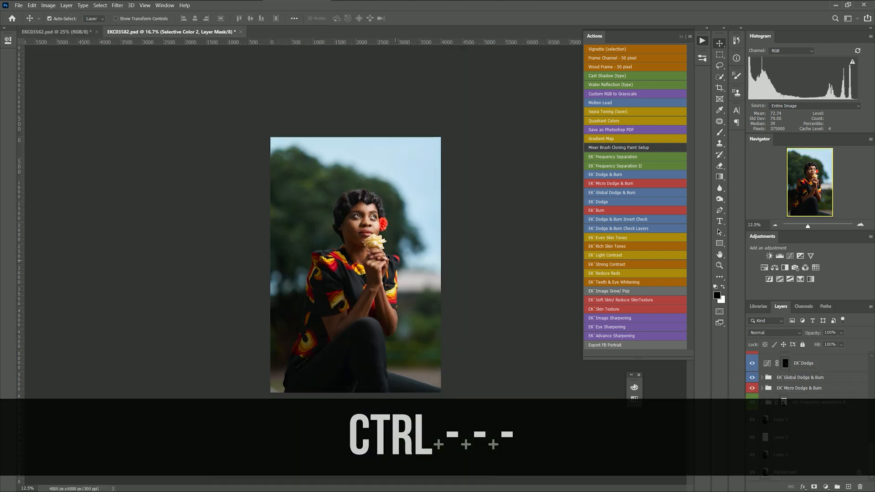
pyautogui.hotkey('ctrl', '=')
pyautogui.hotkey('ctrl', '=')
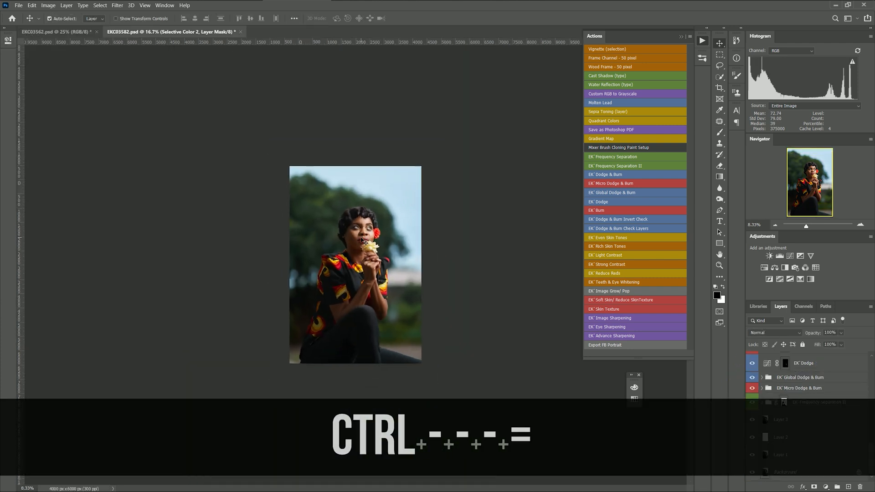
pyautogui.hotkey('ctrl', '=')
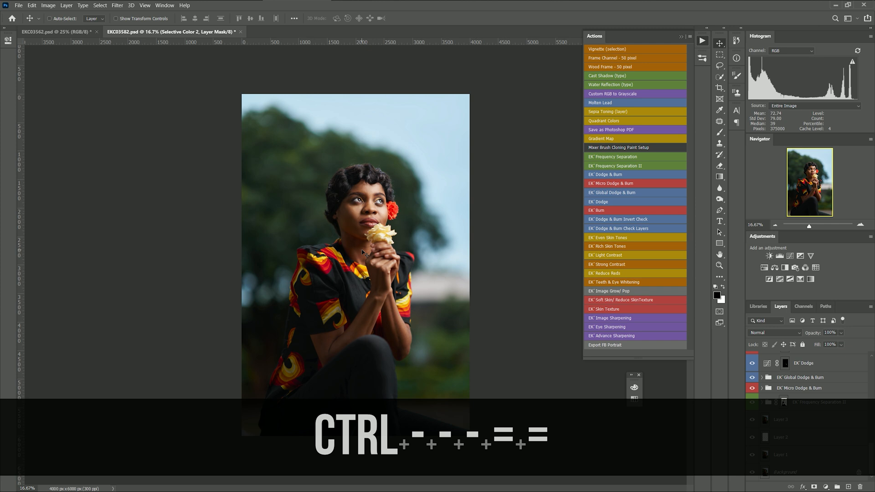
pyautogui.hotkey('ctrl', '=')
pyautogui.hotkey('ctrl', '-')
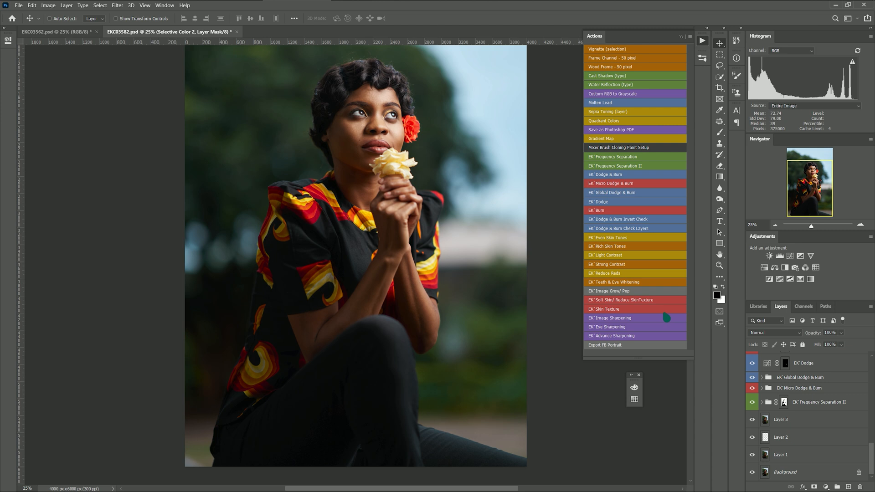
pyautogui.scroll(8, 813, 368)
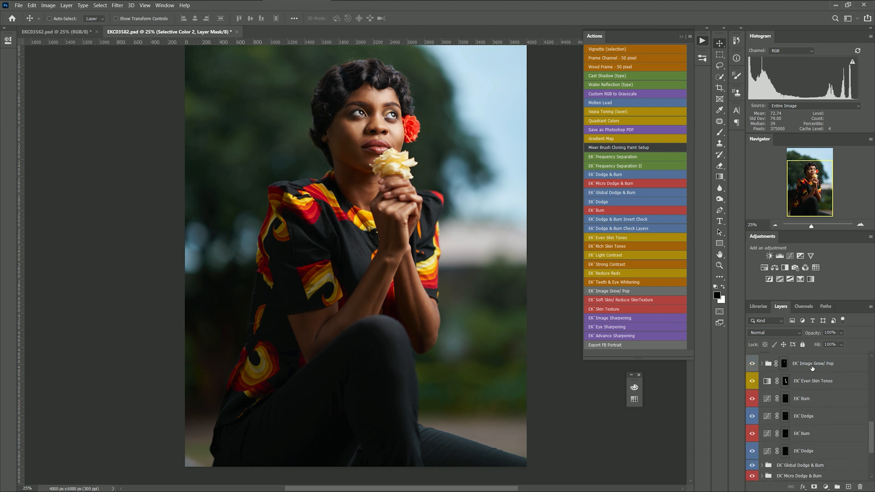
pyautogui.scroll(3, 812, 368)
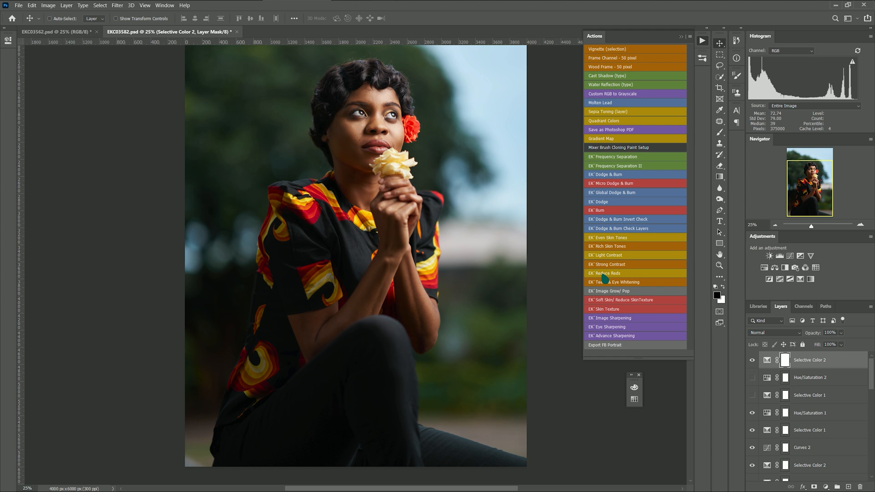
# Run the EK' Reduce Reds action above Selective Color 2 and reduce the resulting layer's opacity to 35%
pyautogui.click(602, 274)
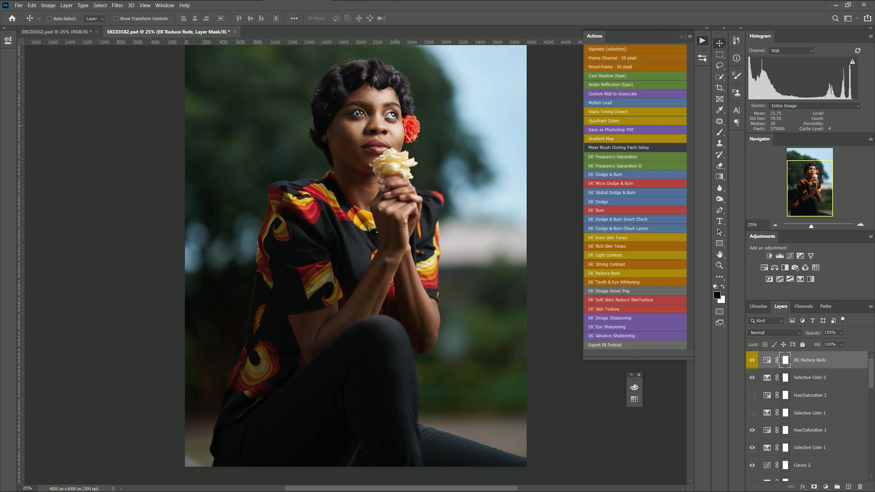
pyautogui.hotkey('ctrl', '-')
pyautogui.hotkey('ctrl', '=')
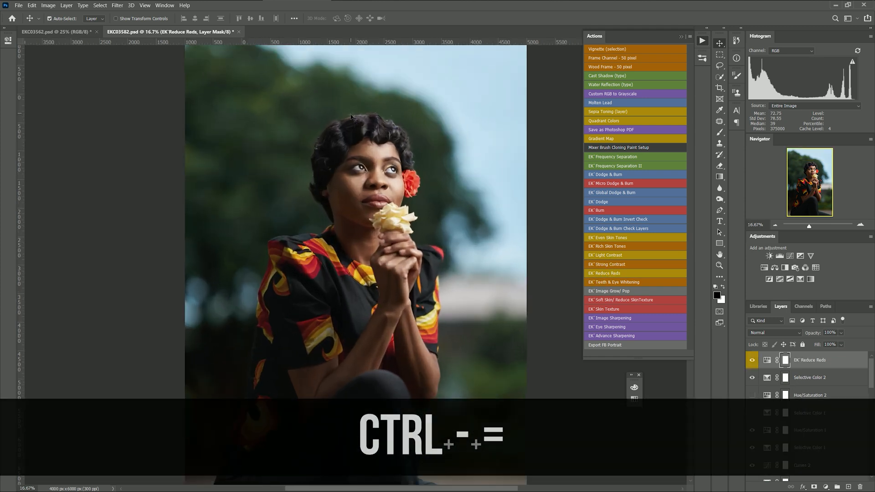
pyautogui.click(841, 333)
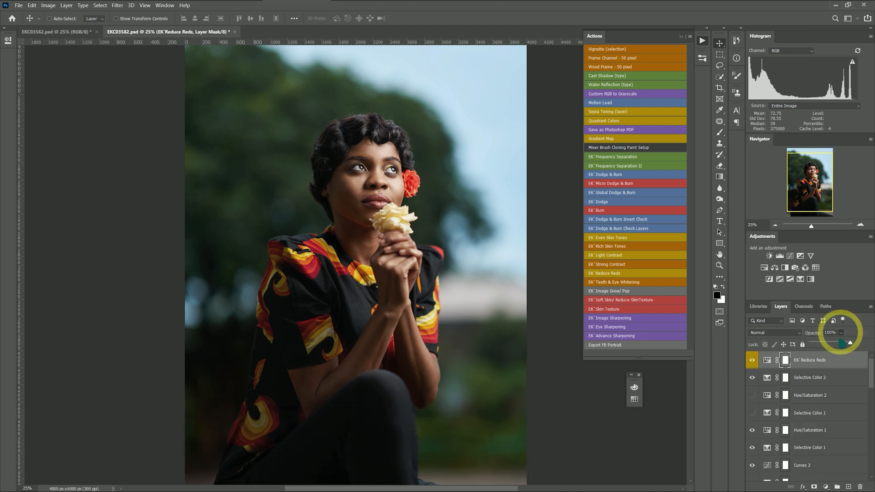
pyautogui.moveTo(852, 347); pyautogui.dragTo(819, 349)
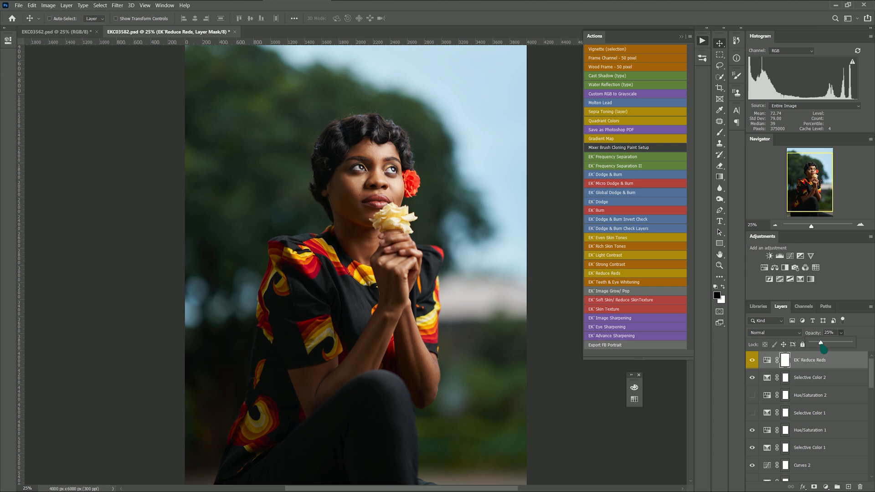
pyautogui.moveTo(825, 349); pyautogui.dragTo(830, 349)
# Compare the skin and red tones with the EK' Reduce Reds layer hidden and shown
pyautogui.hotkey('ctrl', '-')
pyautogui.hotkey('ctrl', '-')
pyautogui.hotkey('ctrl', '=')
pyautogui.hotkey('ctrl', '=')
pyautogui.hotkey('ctrl', '=')
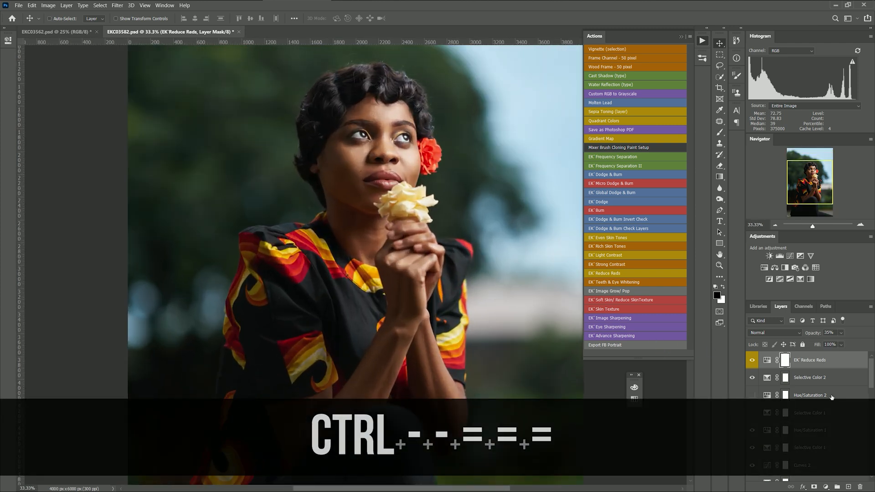
pyautogui.click(753, 361)
pyautogui.click(752, 361)
pyautogui.click(753, 361)
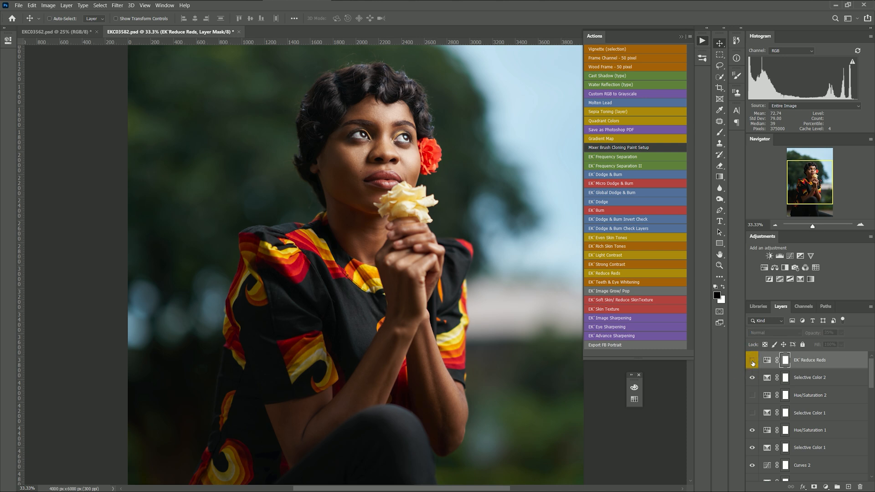
pyautogui.click(752, 361)
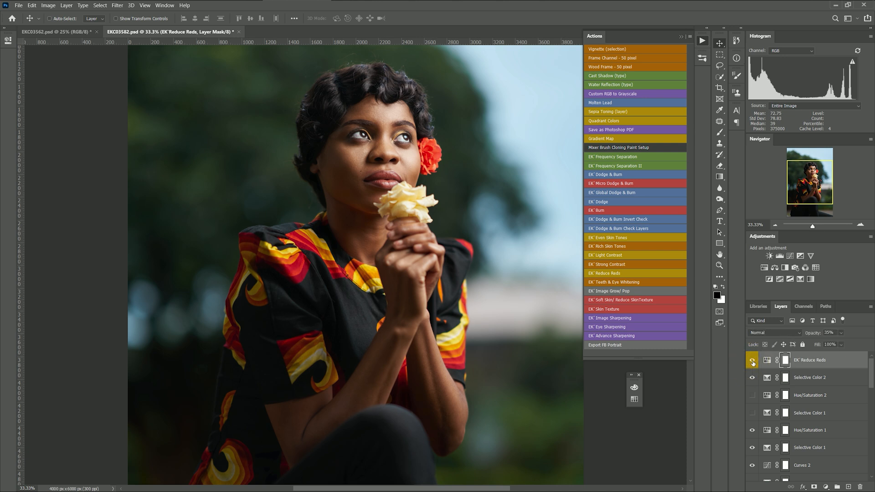
# Set the EK' Reduce Reds layer's opacity to 30%, check its effect against the hidden state, and save the document
pyautogui.click(841, 334)
pyautogui.click(753, 361)
pyautogui.click(753, 361)
pyautogui.hotkey('ctrl', 's')
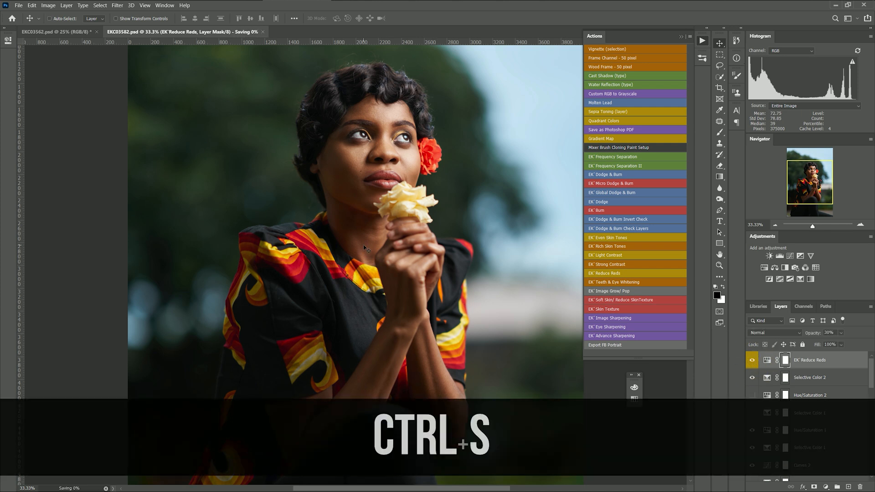
# Stamp all visible layers into a new layer above EK' Reduce Reds and run the EK' Advance Sharpening action on it
pyautogui.hotkey('ctrl', '-')
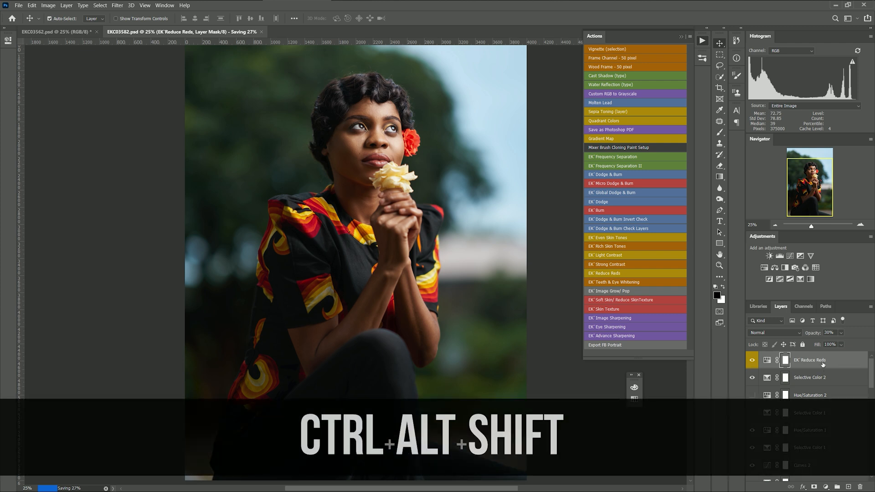
pyautogui.hotkey('ctrl', 'alt', 'shift', 'e')
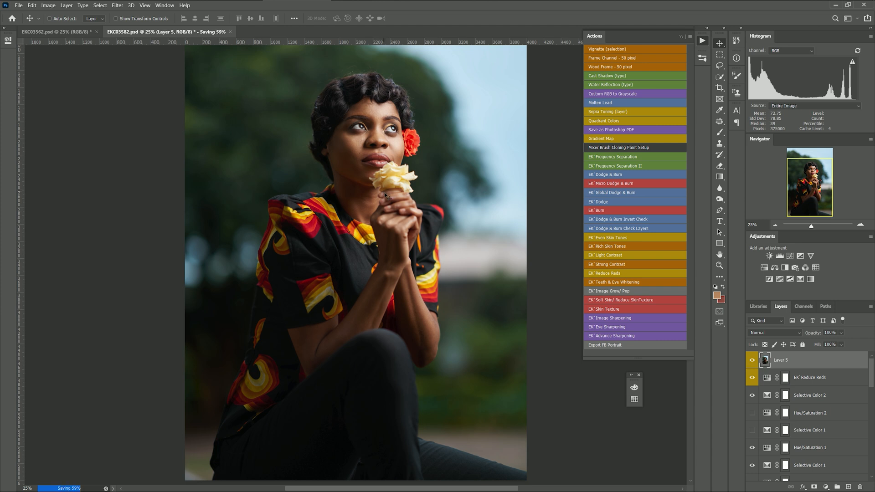
pyautogui.hotkey('ctrl', '+')
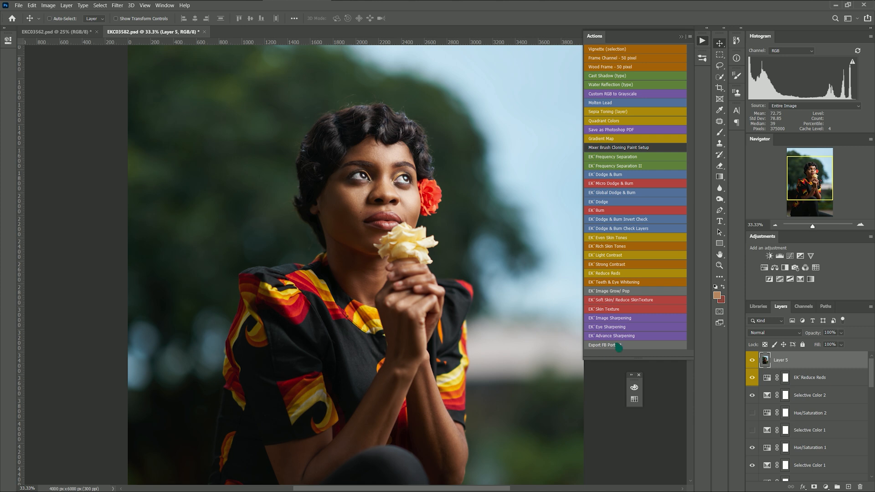
pyautogui.click(621, 338)
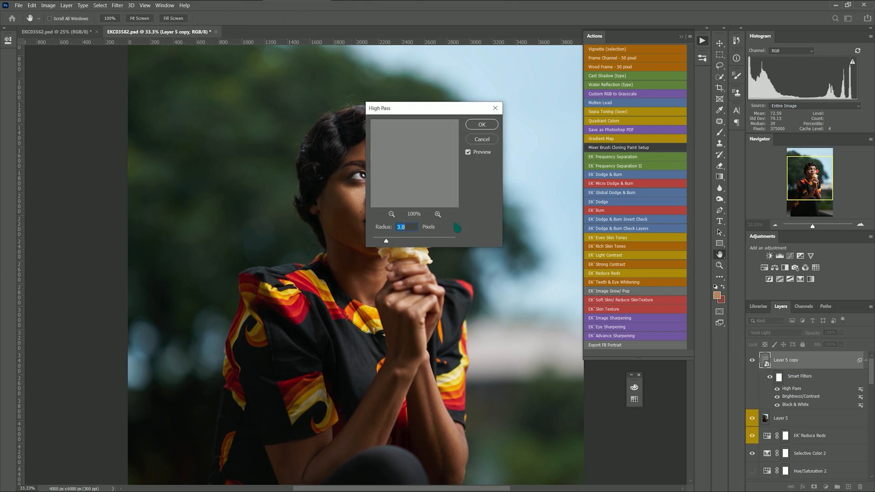
# Lower the High Pass radius below 3.0 pixels while previewing the sharpening on the portrait, and apply the filter
pyautogui.moveTo(427, 125); pyautogui.dragTo(605, 143)
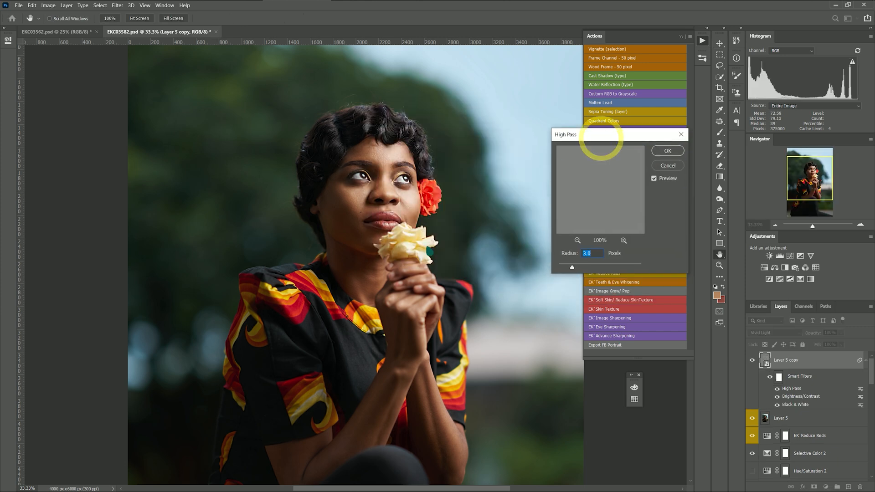
pyautogui.hotkey('ctrl', '=')
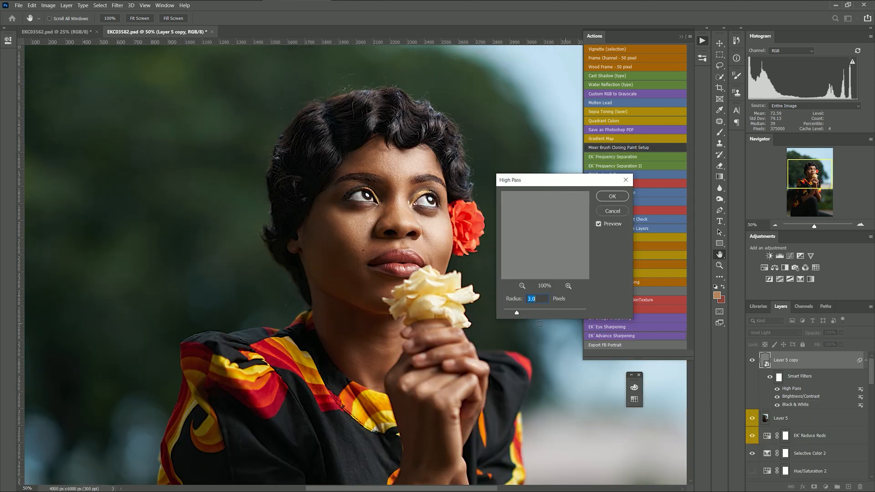
pyautogui.moveTo(520, 319); pyautogui.dragTo(515, 319)
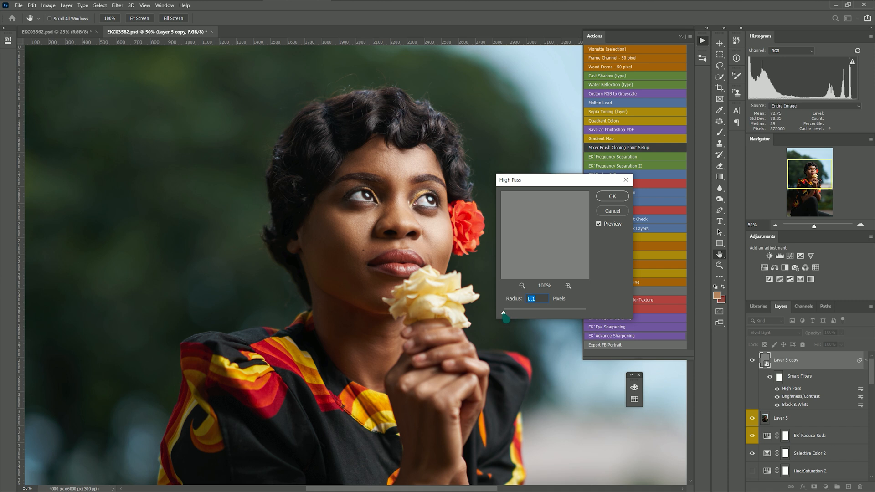
pyautogui.click(511, 320)
pyautogui.moveTo(511, 319); pyautogui.dragTo(511, 313)
pyautogui.click(620, 199)
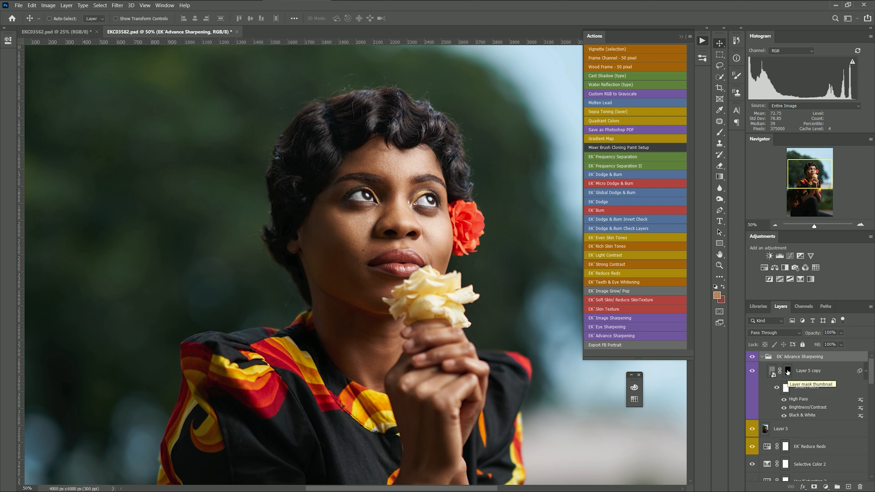
# Paint white on the mask of Layer 5 copy with a soft 100-pixel brush to reveal sharpening on the face
pyautogui.click(788, 371)
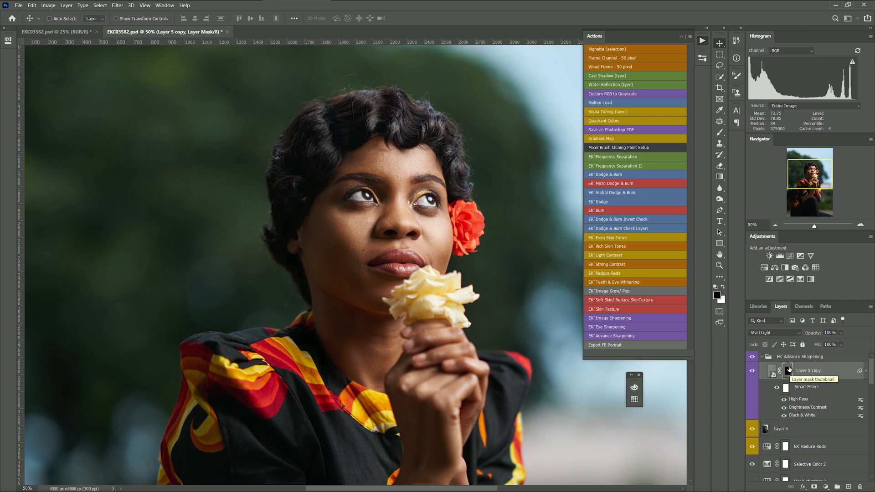
pyautogui.click(721, 133)
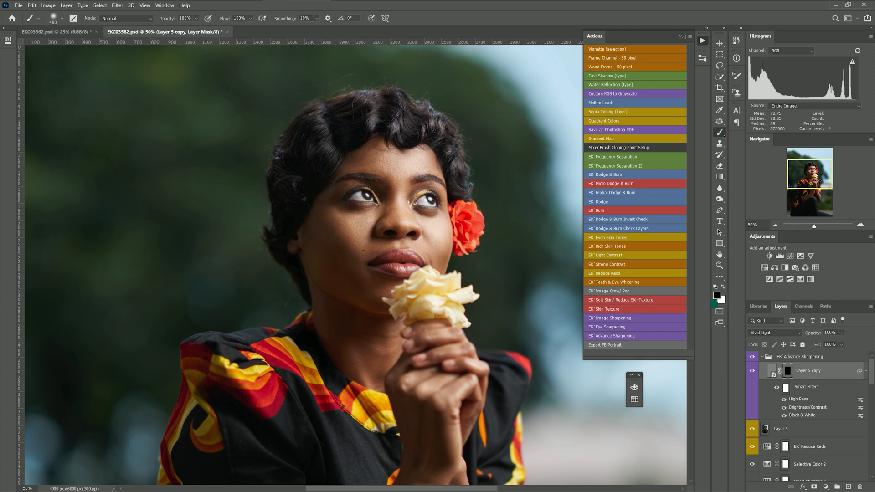
pyautogui.click(723, 286)
pyautogui.hotkey('ctrl', '=')
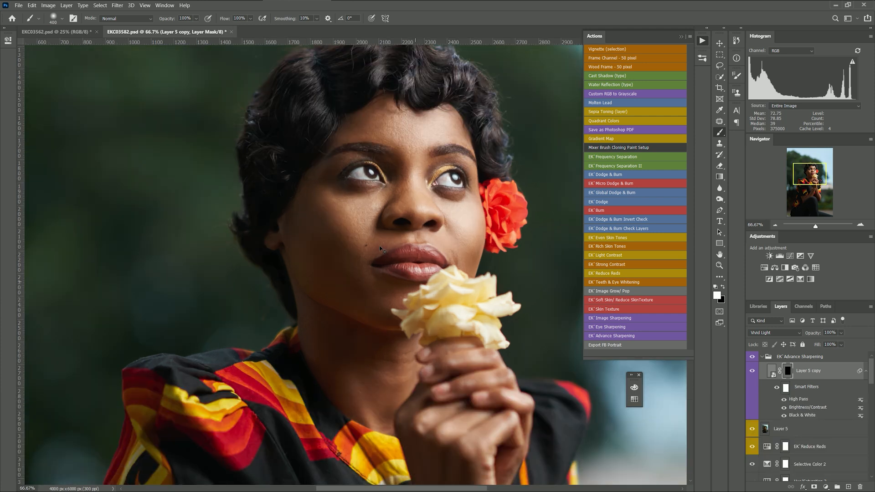
pyautogui.press('[')
pyautogui.press('[')
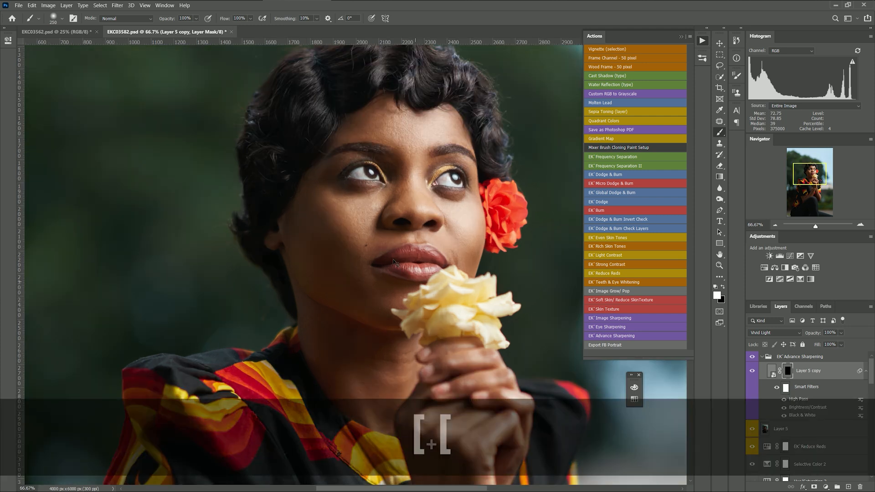
pyautogui.press('[')
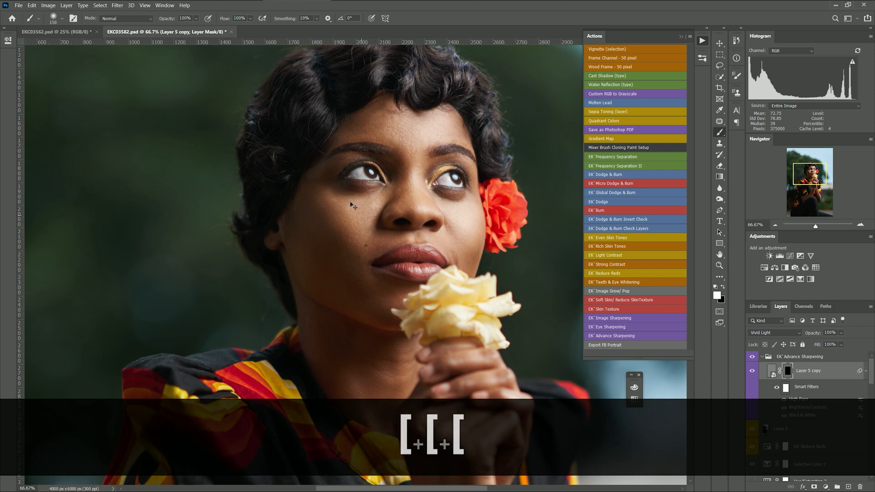
pyautogui.press('[')
pyautogui.press('[')
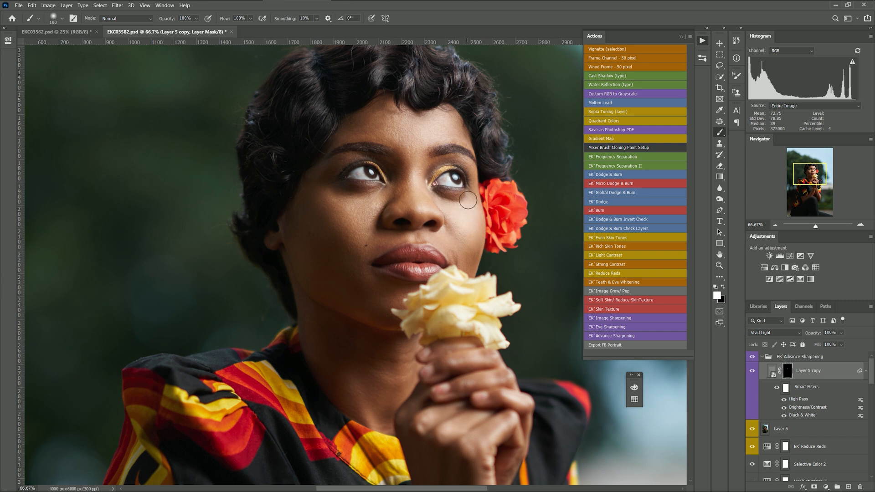
pyautogui.click(461, 228)
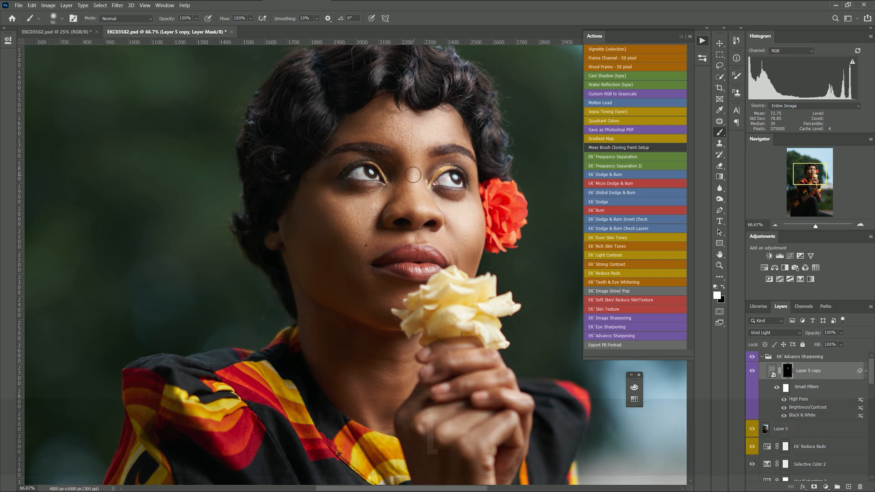
# Reveal sharpening along the nose bridge with a 90-pixel brush and on the cheek with a 125-pixel brush
pyautogui.press('[')
pyautogui.moveTo(415, 206); pyautogui.dragTo(418, 210)
pyautogui.moveTo(411, 180); pyautogui.dragTo(416, 204)
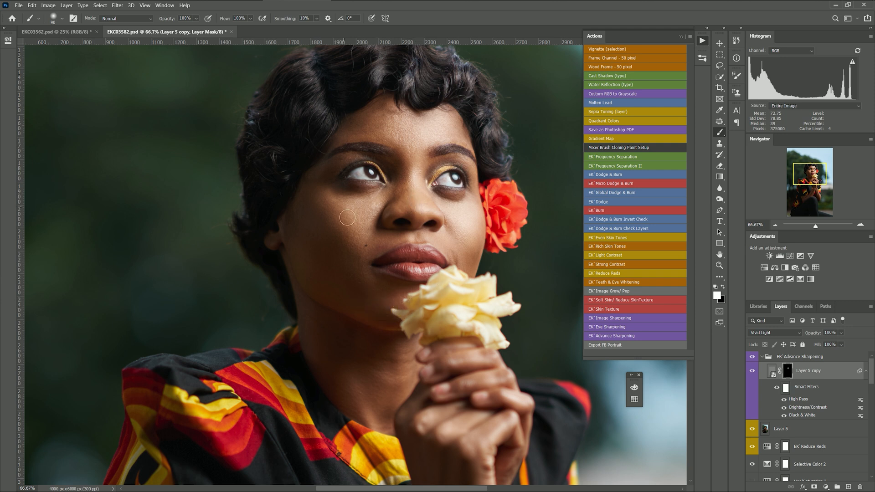
pyautogui.press(']')
pyautogui.press(']')
pyautogui.moveTo(352, 231); pyautogui.dragTo(347, 237)
# Reduce the opacity of the sharpening layer, Layer 5 copy, to 80% and save the document
pyautogui.scroll(-1, 348, 237)
pyautogui.scroll(1, 348, 237)
pyautogui.moveTo(842, 334); pyautogui.dragTo(840, 344)
pyautogui.hotkey('ctrl', 's')
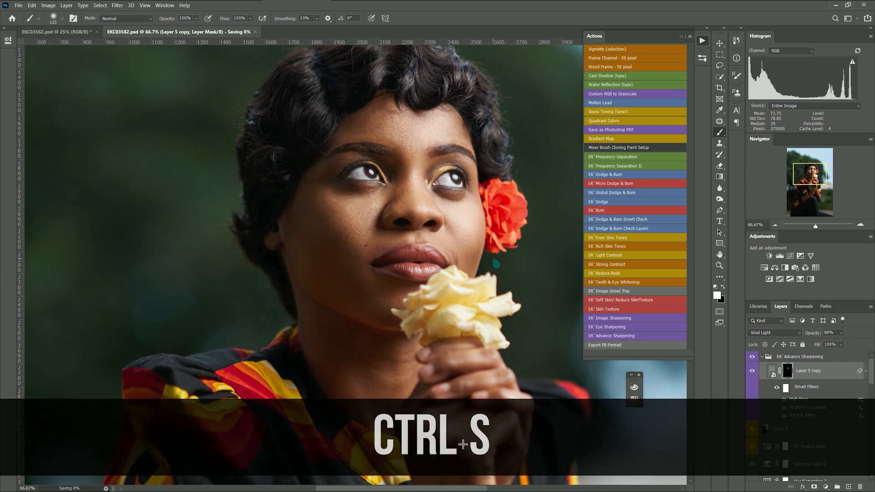
# Inspect the sharpened eyes, nose and skin closely at 100% zoom
pyautogui.hotkey('ctrl', '-')
pyautogui.hotkey('ctrl', '=')
pyautogui.hotkey('ctrl', '=')
pyautogui.hotkey('ctrl', '=')
pyautogui.hotkey('ctrl', '=')
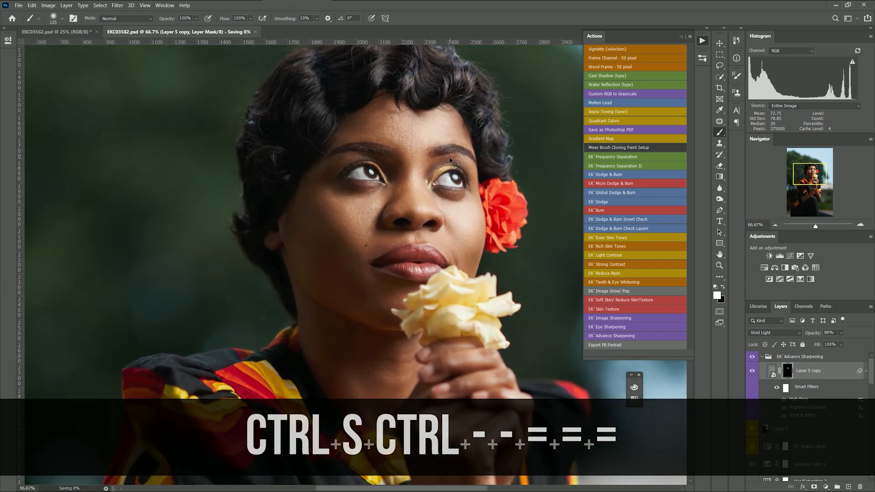
pyautogui.scroll(3, 463, 182)
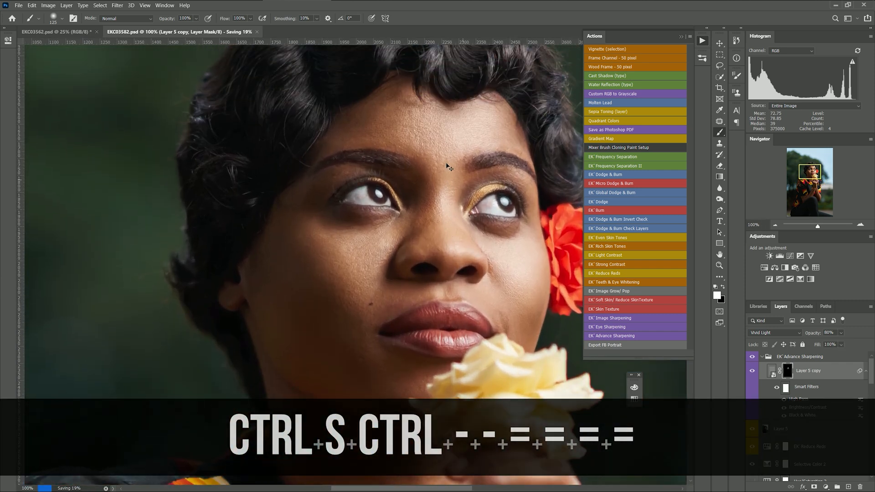
# Reduce the opacity of the sharpening layer, Layer 5 copy, to 65% and save the document
pyautogui.hotkey('ctrl', '-')
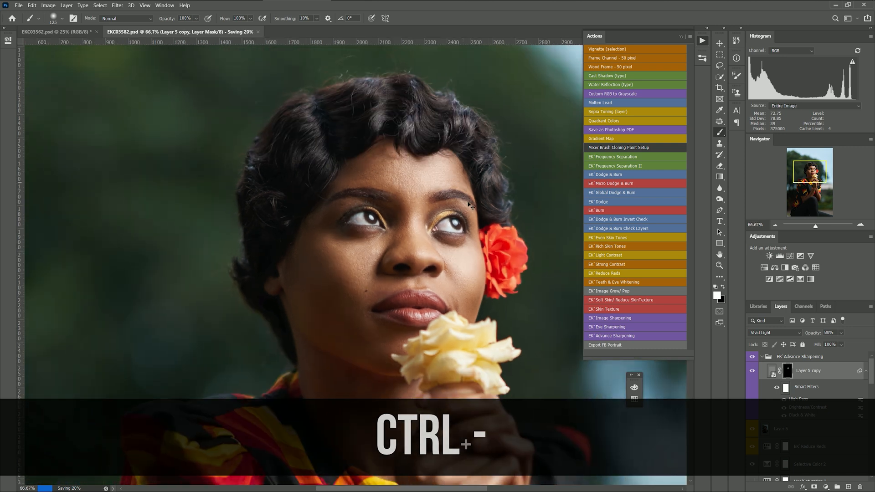
pyautogui.click(841, 334)
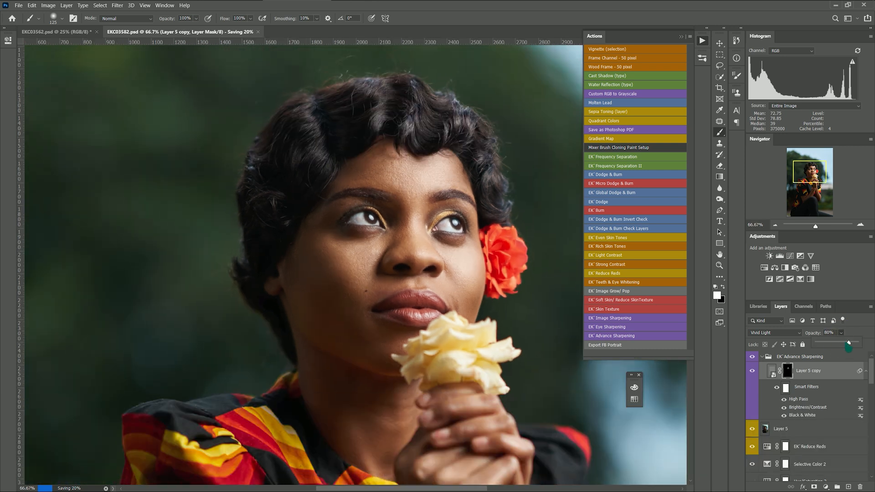
pyautogui.moveTo(842, 343); pyautogui.dragTo(842, 343)
pyautogui.click(842, 343)
pyautogui.hotkey('ctrl', 's')
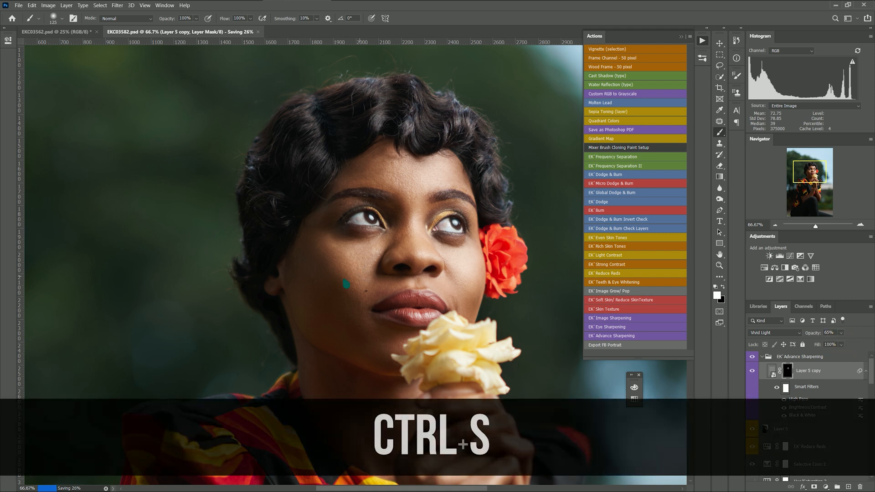
# Collapse the EK' Advance Sharpening group and stamp all visible layers into a new layer above it
pyautogui.hotkey('ctrl', '=')
pyautogui.hotkey('ctrl', '-')
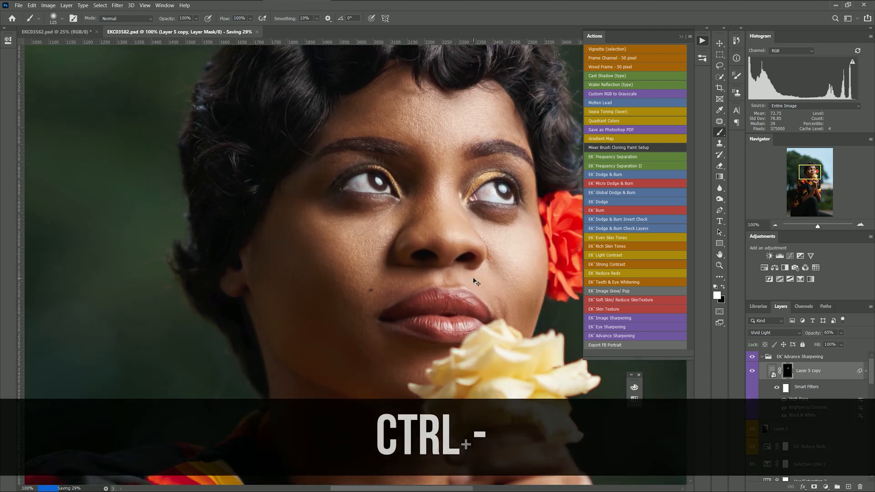
pyautogui.scroll(5, 456, 264)
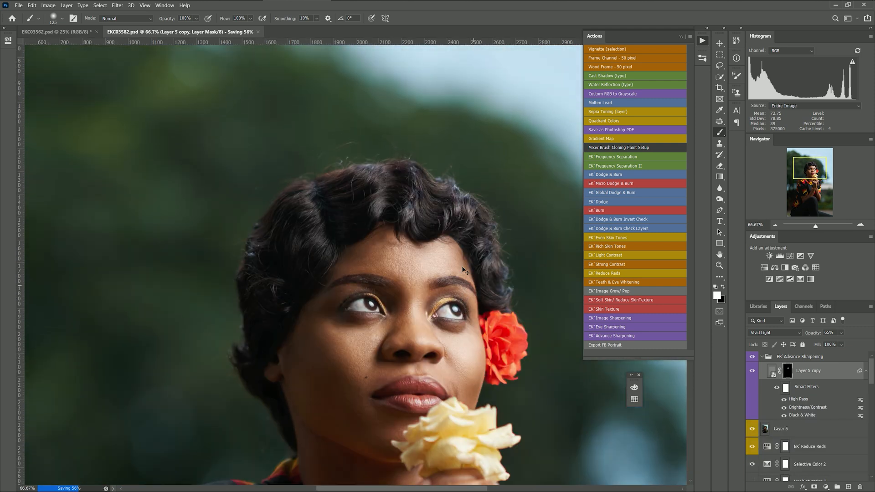
pyautogui.scroll(-3, 437, 231)
pyautogui.hotkey('ctrl', '=')
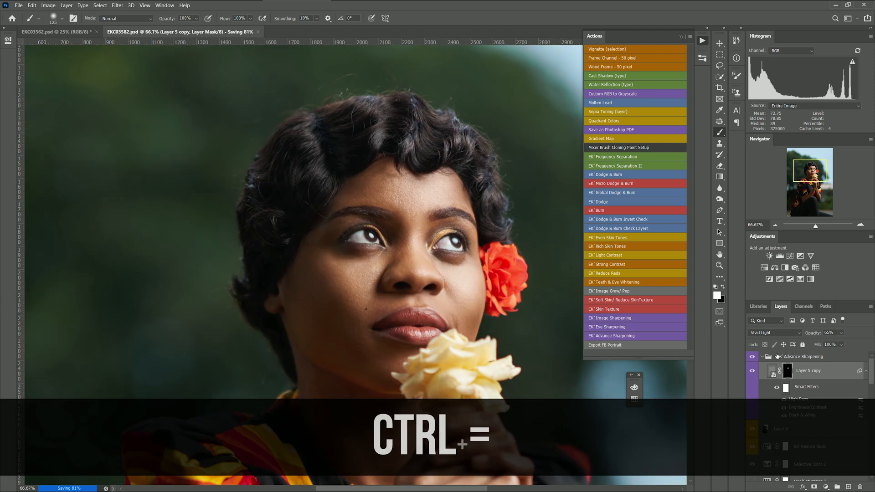
pyautogui.click(763, 358)
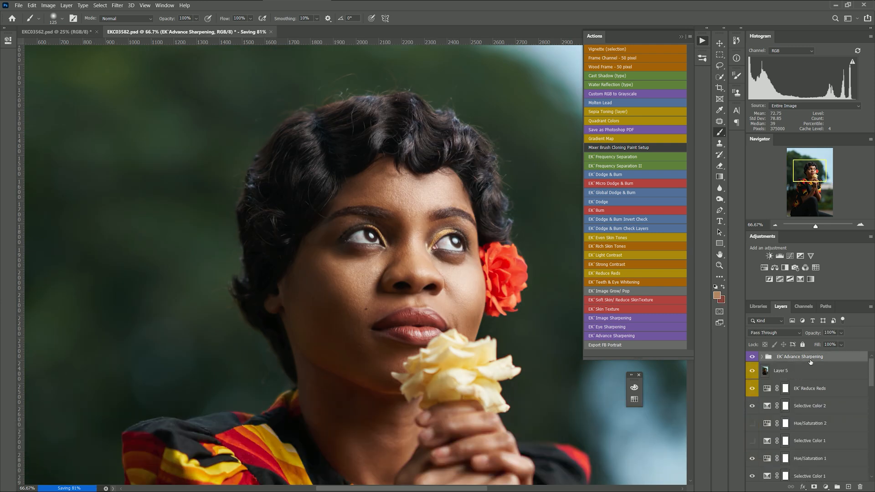
pyautogui.hotkey('ctrl', 'alt', 'shift', 'e')
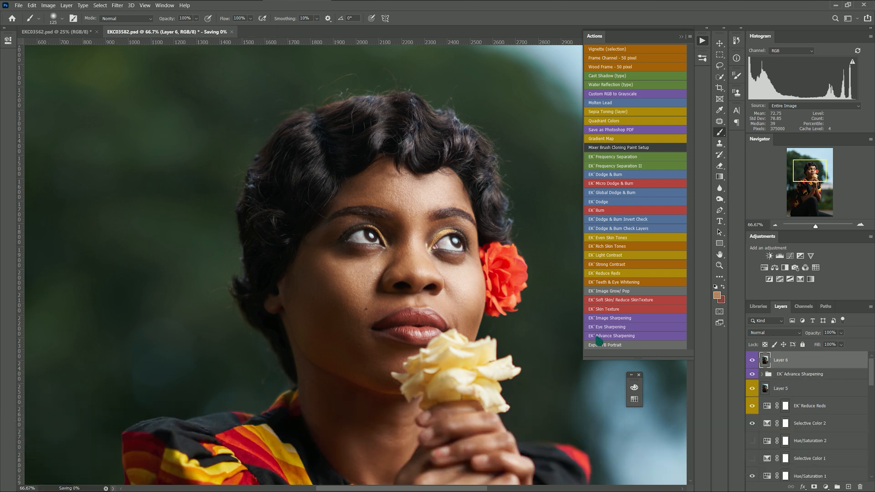
# Run the EK' Advance Sharpening action on the merged layer with a High Pass radius of 1.0 pixels
pyautogui.click(620, 338)
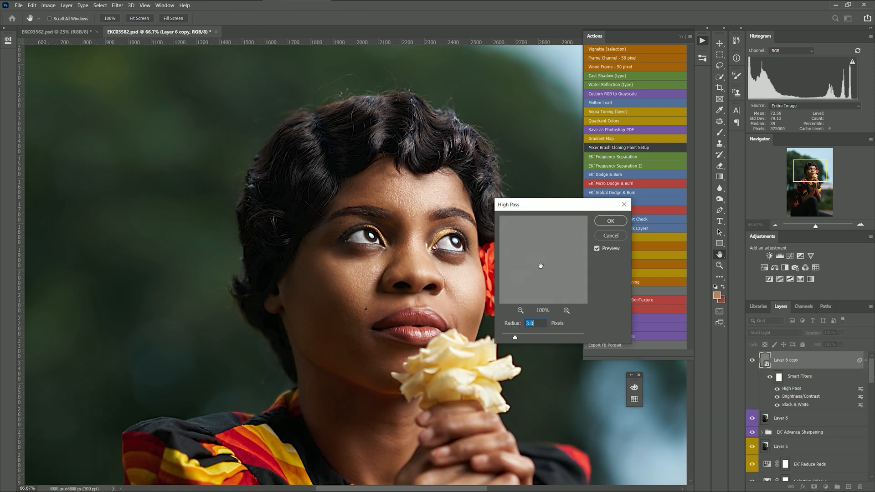
pyautogui.moveTo(516, 339); pyautogui.dragTo(506, 338)
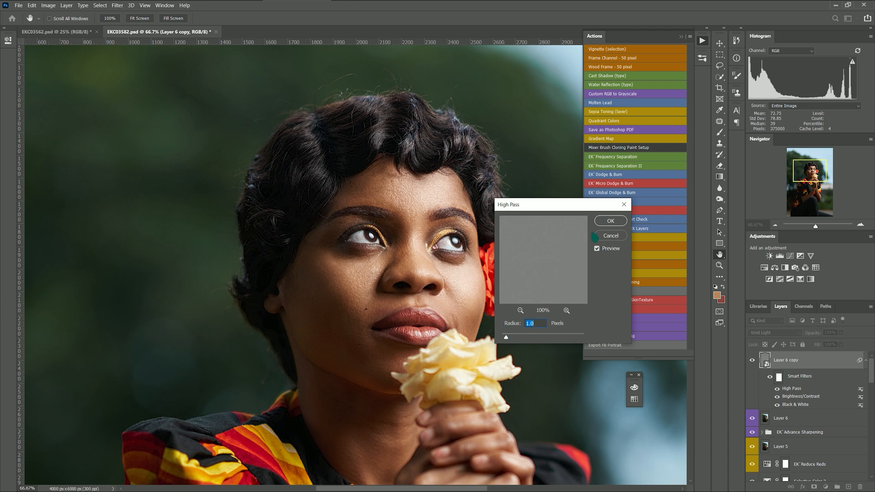
pyautogui.click(610, 221)
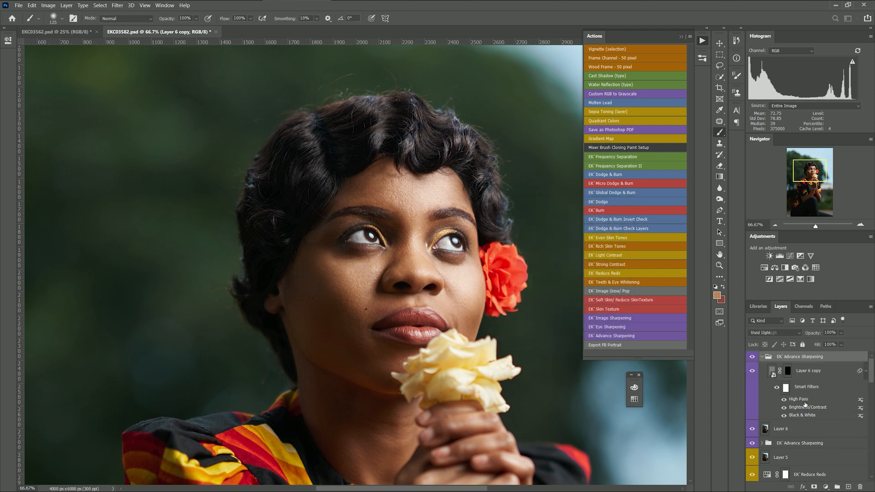
# Paint white on the mask of Layer 6 copy with a soft 60-pixel brush to sharpen the iris of the eye farther from the red flower
pyautogui.click(787, 372)
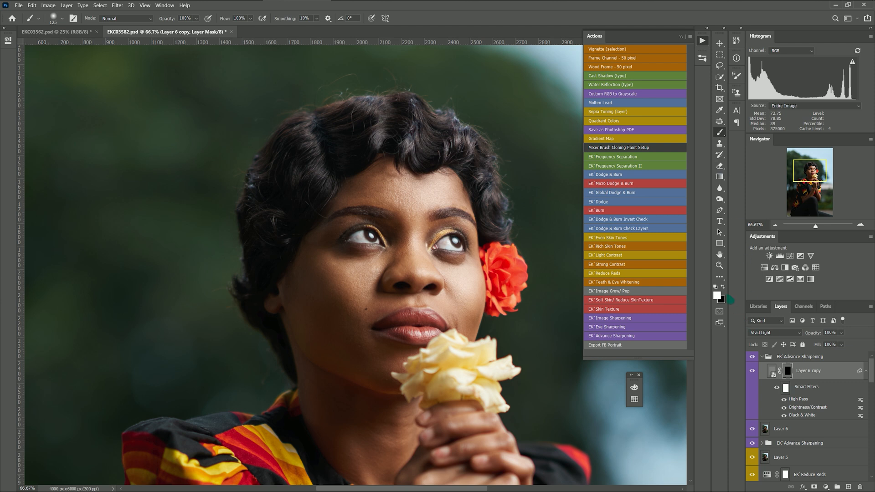
pyautogui.click(720, 132)
pyautogui.hotkey('ctrl', '=')
pyautogui.hotkey('ctrl', '=')
pyautogui.hotkey('ctrl', '=')
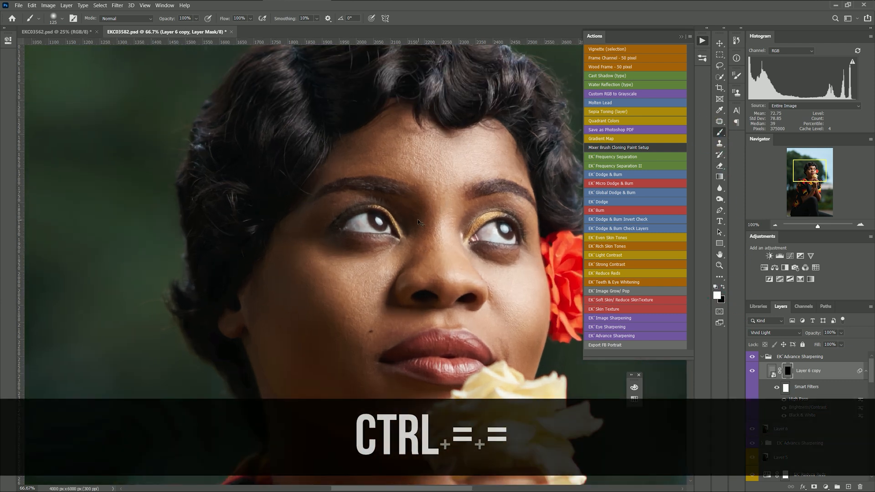
pyautogui.press('[')
pyautogui.press('[')
pyautogui.press('[')
pyautogui.press('[')
pyautogui.press('[')
pyautogui.press('[')
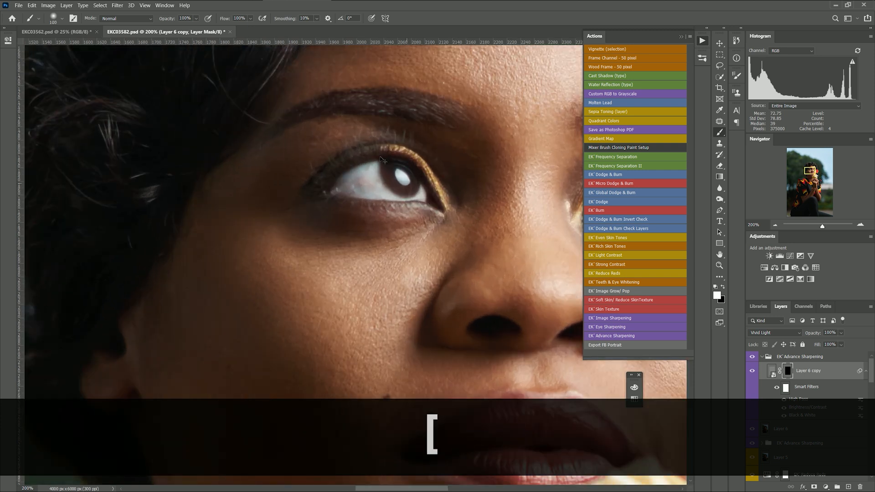
pyautogui.press(']')
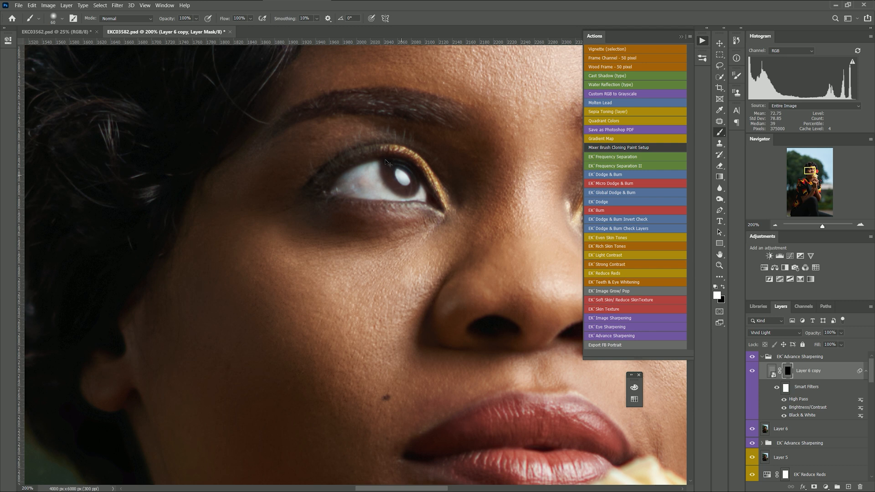
pyautogui.click(401, 175)
# Reveal the sharpening on the iris of the eye nearer the red flower with the same small white brush
pyautogui.moveTo(432, 489); pyautogui.dragTo(463, 489)
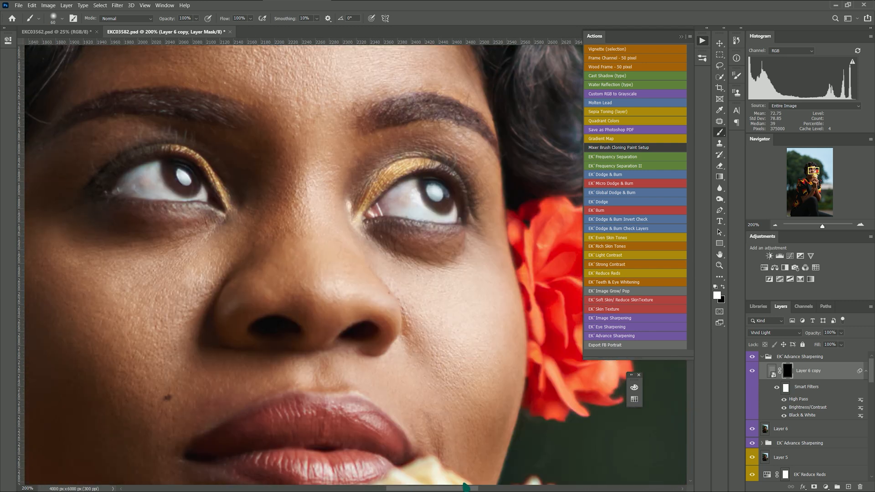
pyautogui.press('[')
pyautogui.press(']')
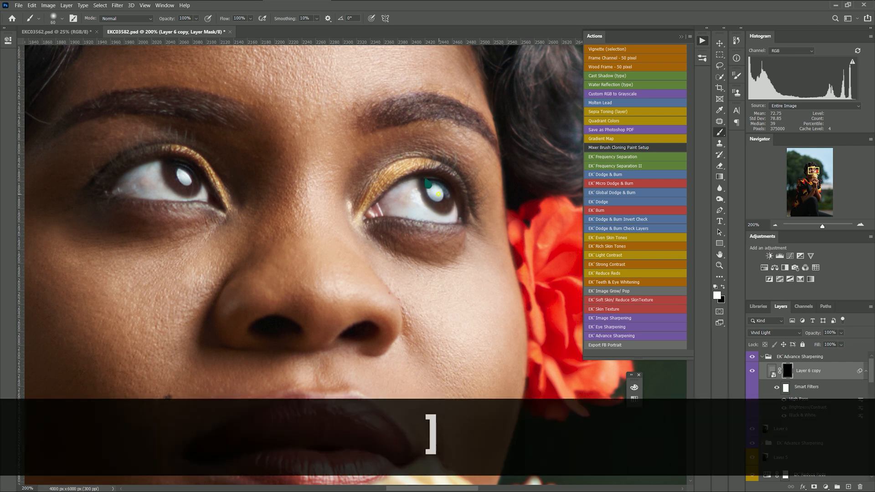
pyautogui.click(438, 194)
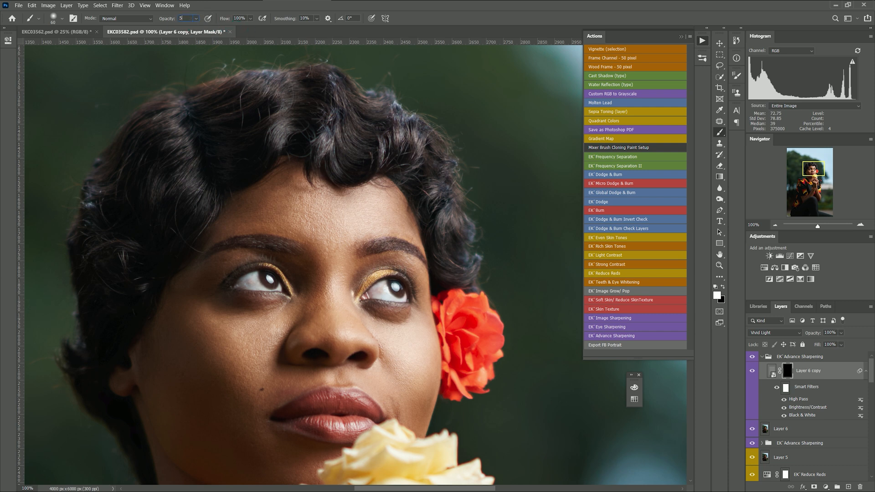
# Reveal the sharpening across the hair on the mask with a 90-pixel brush at 50% opacity
pyautogui.write('50')
pyautogui.press('Return')
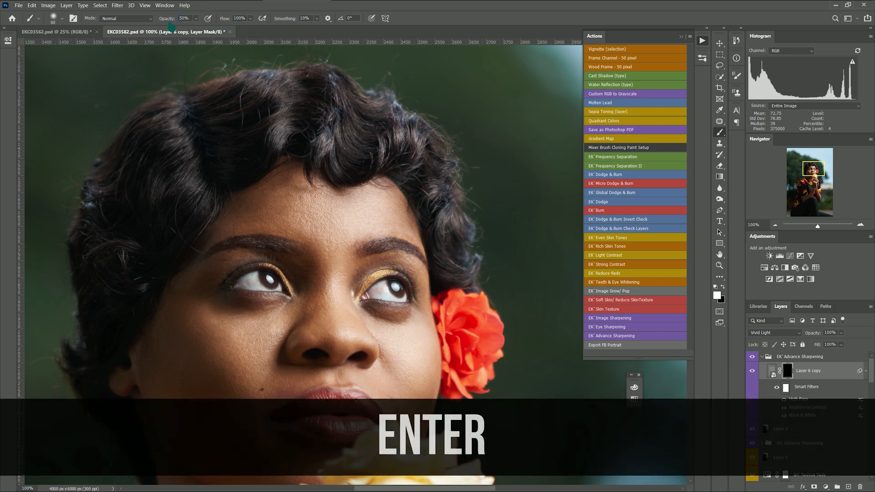
pyautogui.hotkey('ctrl', '-')
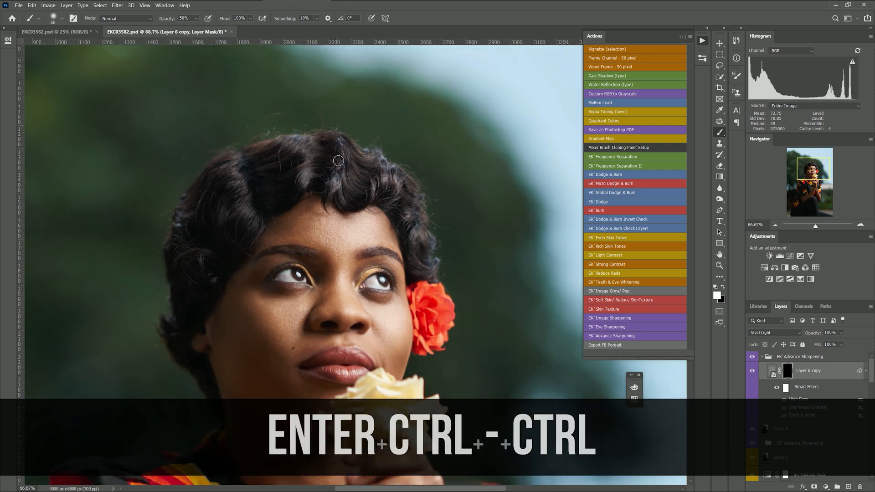
pyautogui.press(']')
pyautogui.press(']')
pyautogui.press(']')
pyautogui.moveTo(328, 192)
pyautogui.mouseDown()
pyautogui.moveTo(313, 180)
pyautogui.moveTo(289, 191)
pyautogui.mouseUp()
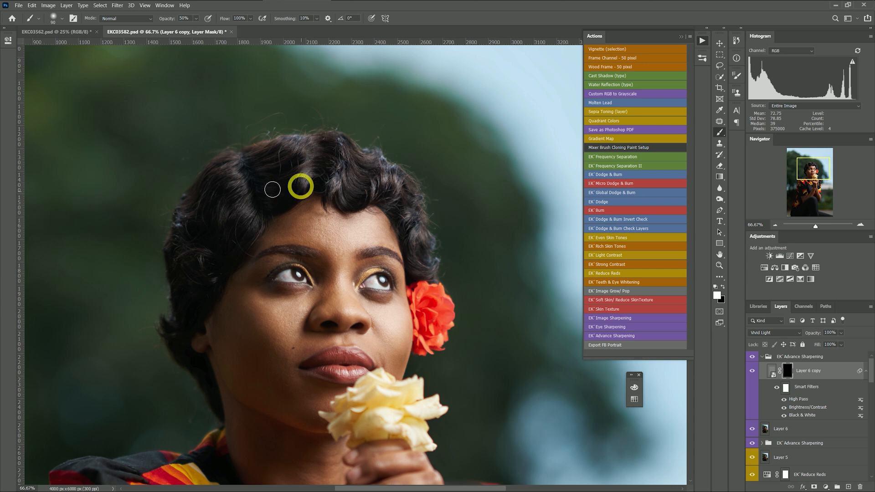
pyautogui.moveTo(250, 224); pyautogui.dragTo(250, 201)
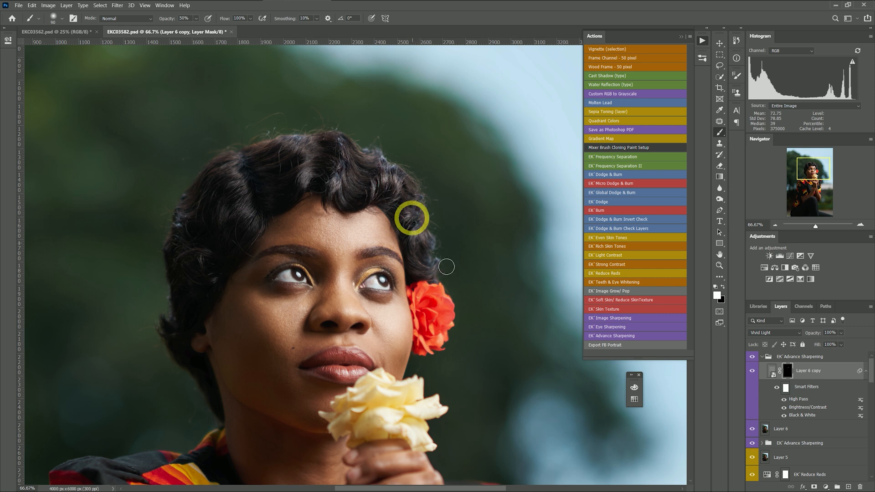
pyautogui.moveTo(191, 243)
pyautogui.mouseDown()
pyautogui.moveTo(209, 276)
pyautogui.moveTo(210, 309)
pyautogui.mouseUp()
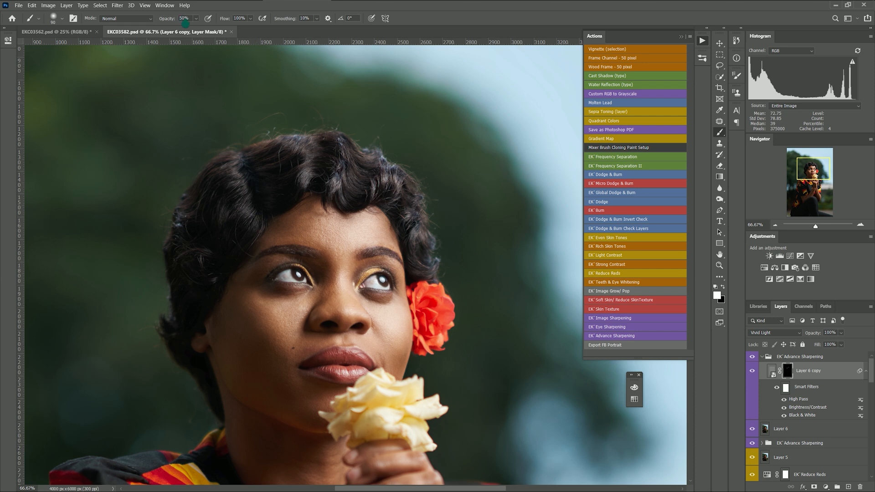
# Reveal the sharpening subtly on the lips with a 40-pixel brush at 25% opacity
pyautogui.write('25')
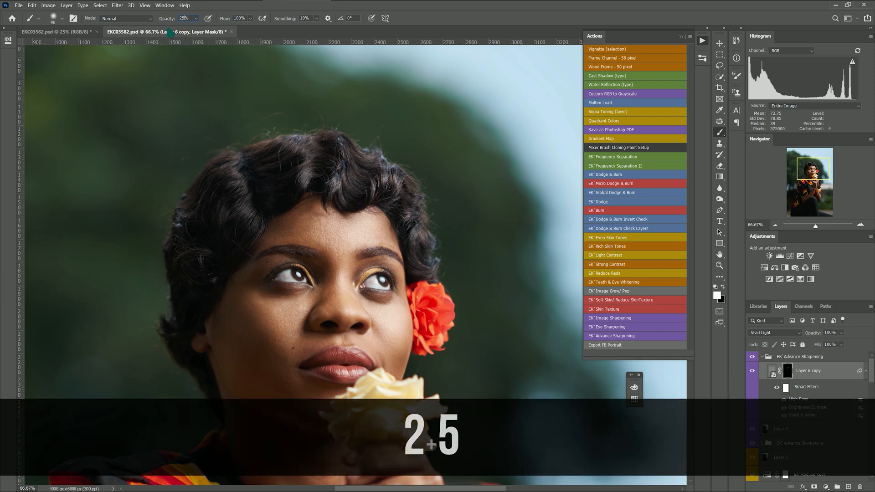
pyautogui.press('Return')
pyautogui.hotkey('ctrl', '=')
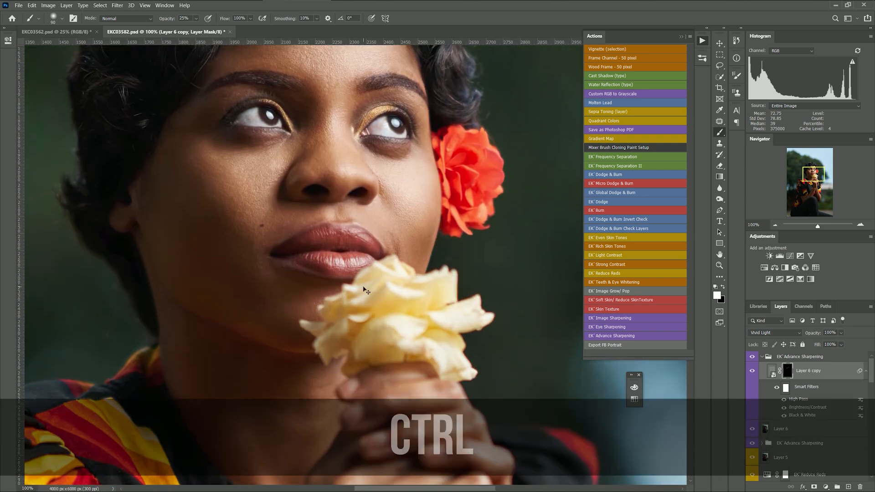
pyautogui.hotkey('ctrl', '=')
pyautogui.press('[')
pyautogui.press('[')
pyautogui.press('[')
pyautogui.press('[')
pyautogui.press('[')
pyautogui.press('[')
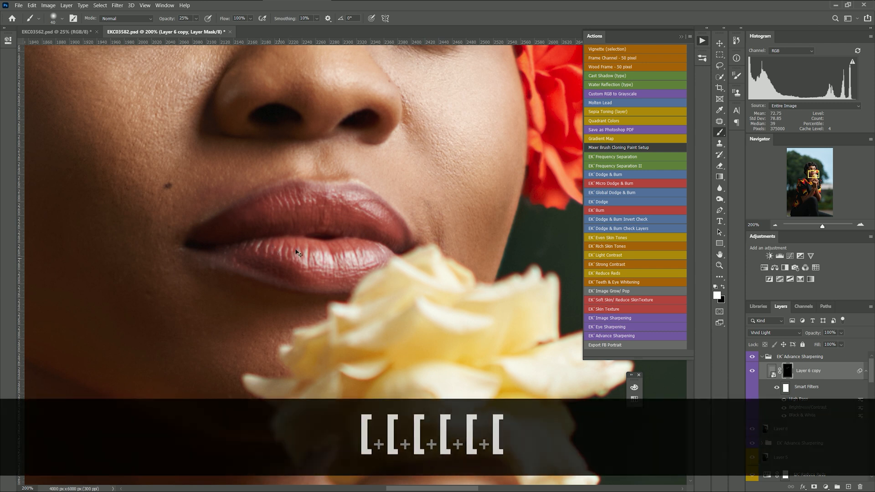
pyautogui.moveTo(354, 254)
pyautogui.mouseDown()
pyautogui.moveTo(334, 253)
pyautogui.moveTo(346, 239)
pyautogui.moveTo(345, 208)
pyautogui.moveTo(358, 201)
pyautogui.moveTo(306, 206)
pyautogui.mouseUp()
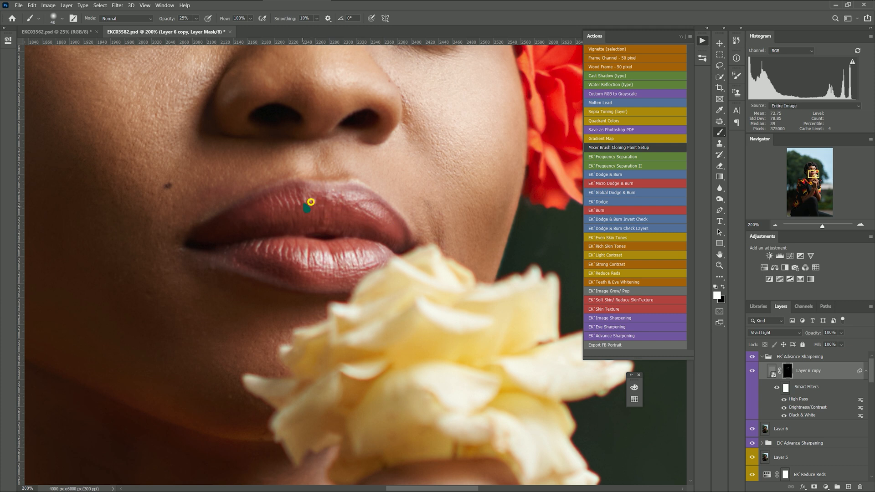
# Reduce the opacity of Layer 6 copy to 65% while viewing the whole portrait, and select its EK' Advance Sharpening group
pyautogui.hotkey('ctrl', '-')
pyautogui.hotkey('ctrl', '-')
pyautogui.hotkey('ctrl', '-')
pyautogui.hotkey('ctrl', '-')
pyautogui.hotkey('ctrl', '-')
pyautogui.hotkey('ctrl', '-')
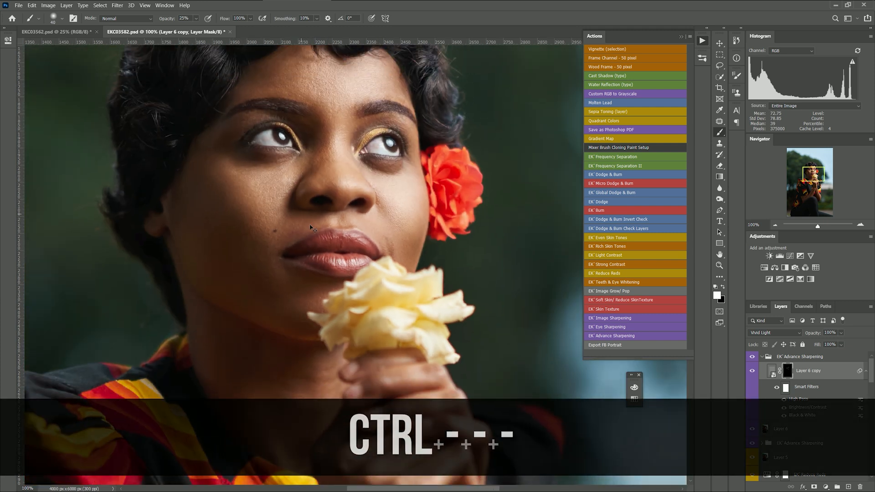
pyautogui.hotkey('ctrl', '-')
pyautogui.hotkey('ctrl', '-')
pyautogui.hotkey('ctrl', '-')
pyautogui.hotkey('ctrl', '-')
pyautogui.hotkey('ctrl', '-')
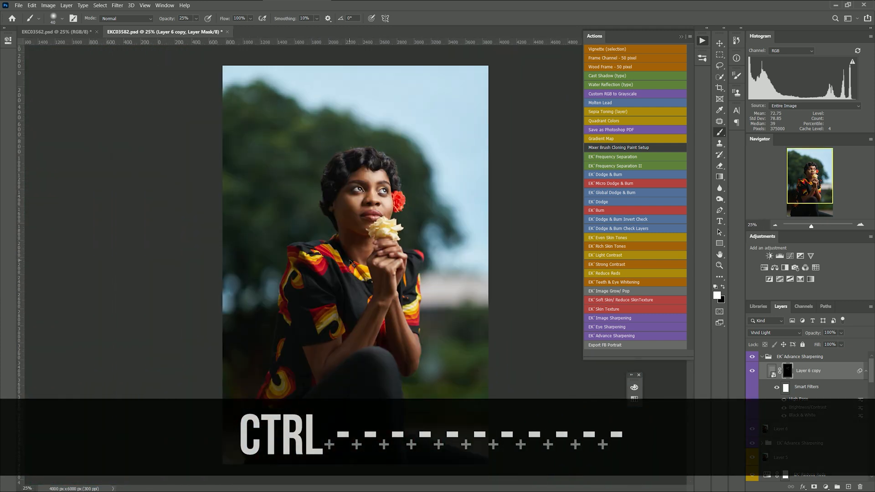
pyautogui.hotkey('ctrl', '=')
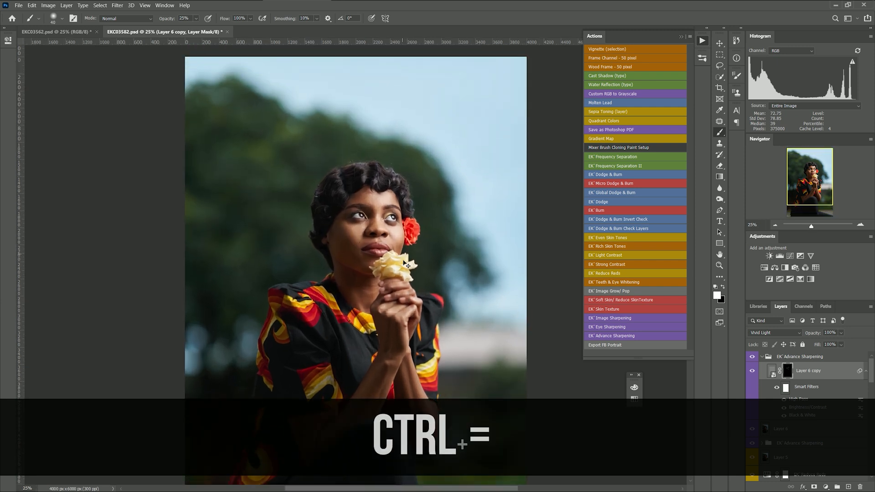
pyautogui.hotkey('ctrl', '=')
pyautogui.click(842, 334)
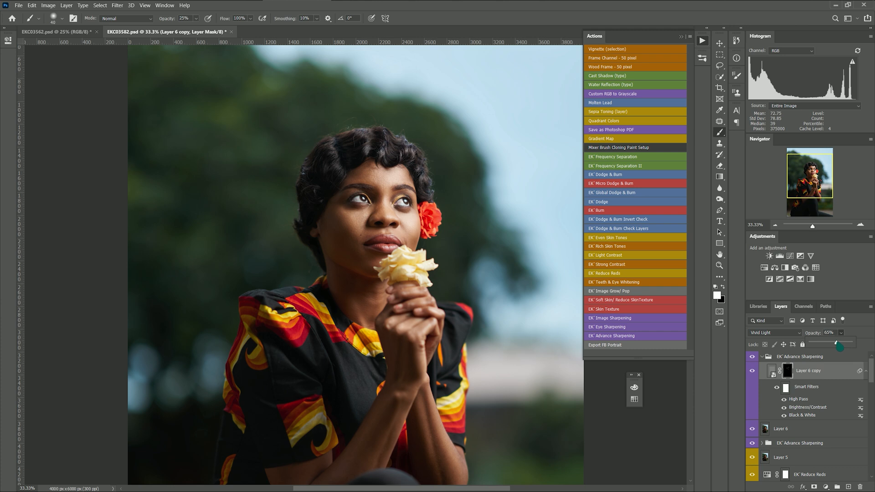
pyautogui.click(805, 356)
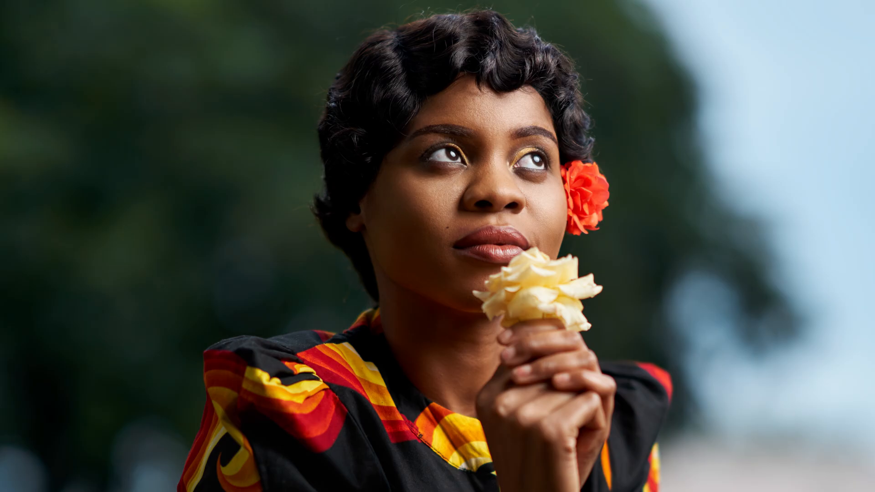